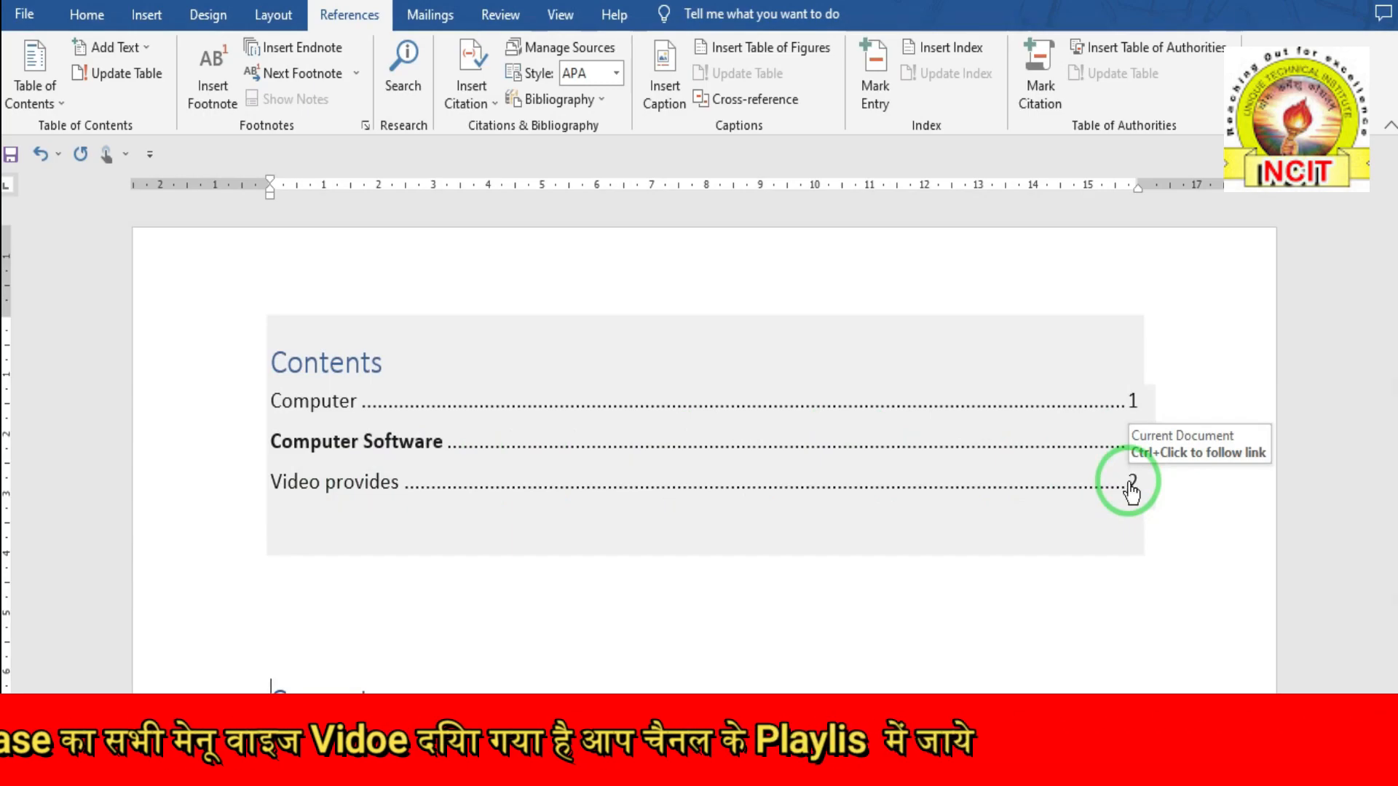
- Follow the 'Video provides' contents entry to its heading on page 2
{"action": "left_click", "coordinate": [1131, 486], "text": "ctrl"}
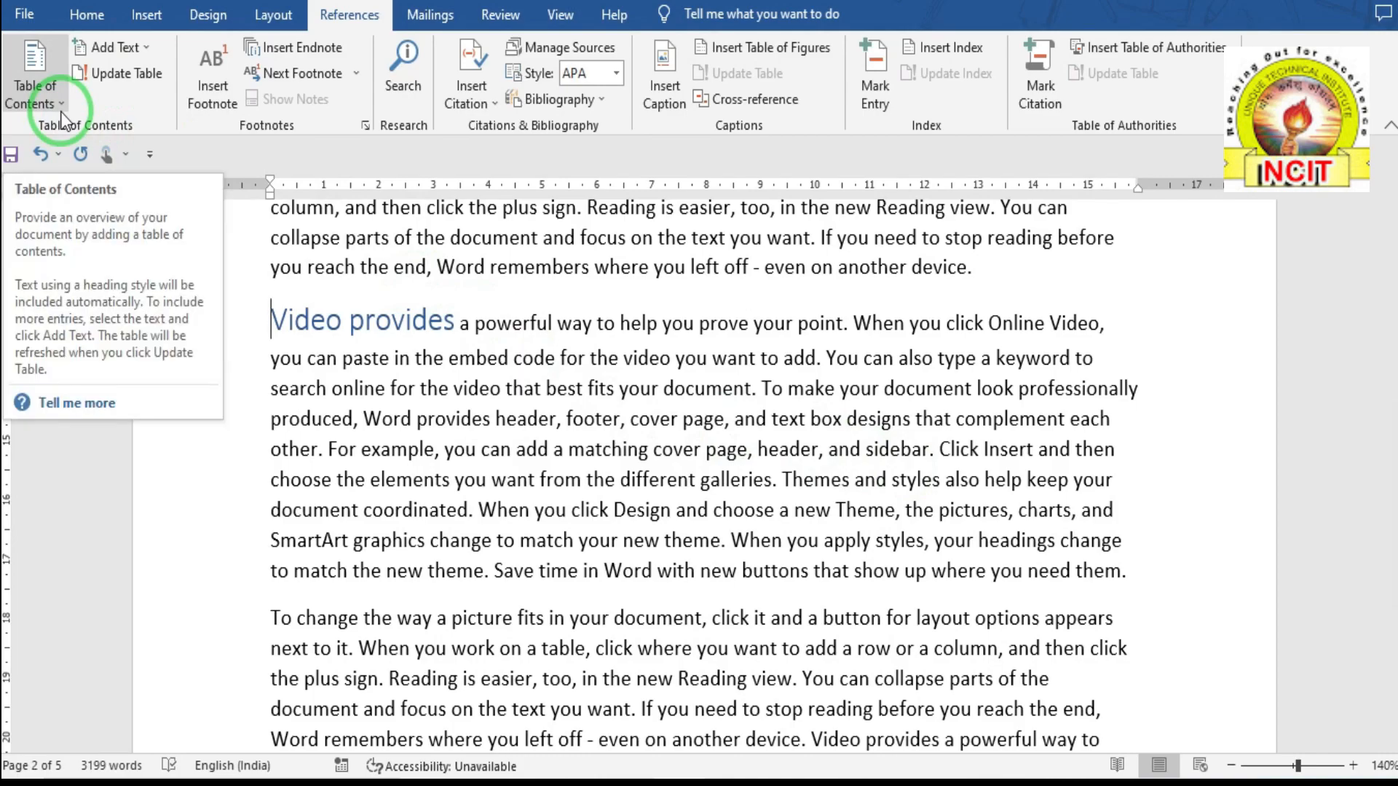
- Undo the last change and insert a new 'Computer Hardware' line above 'To change'
{"action": "key", "text": "ctrl+z"}
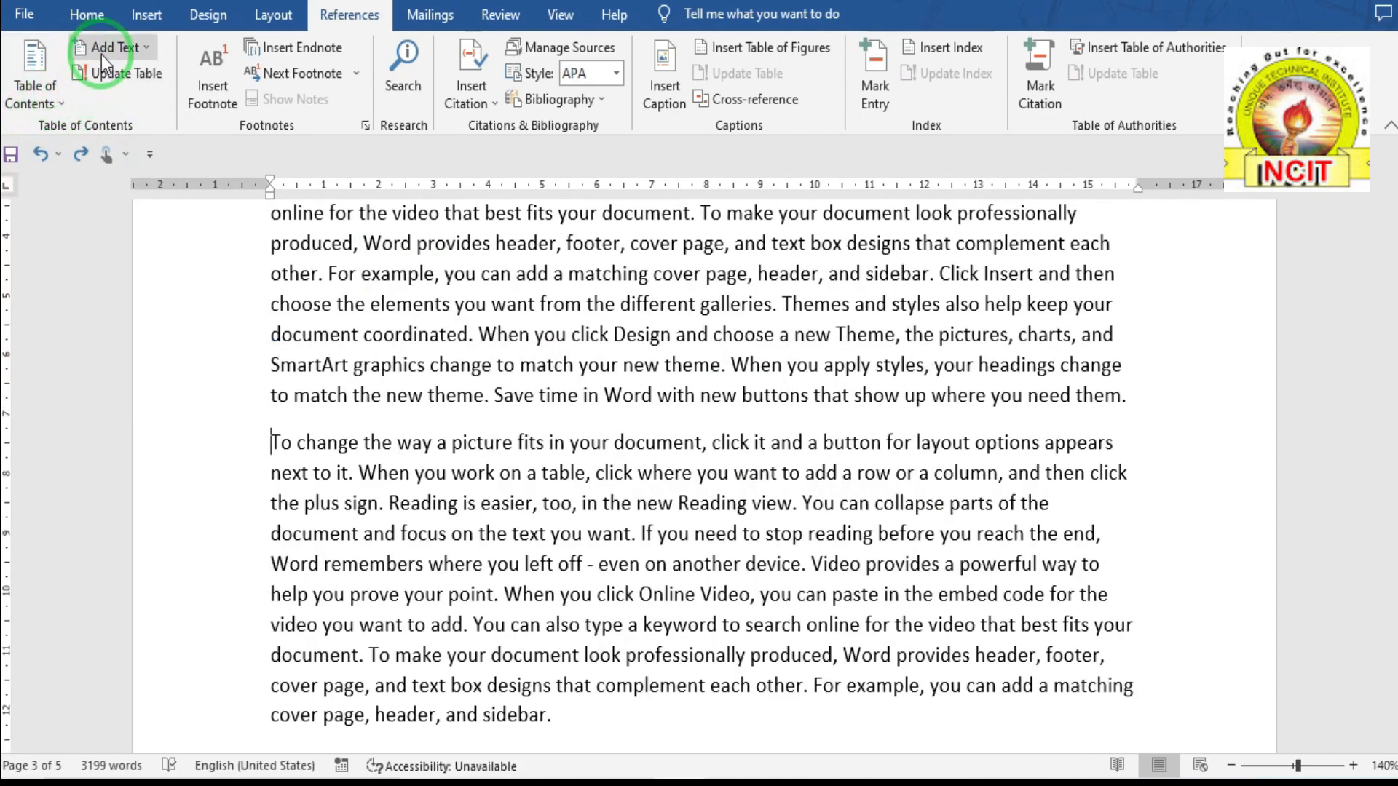
{"action": "left_click", "coordinate": [273, 444]}
{"action": "key", "text": "Return"}
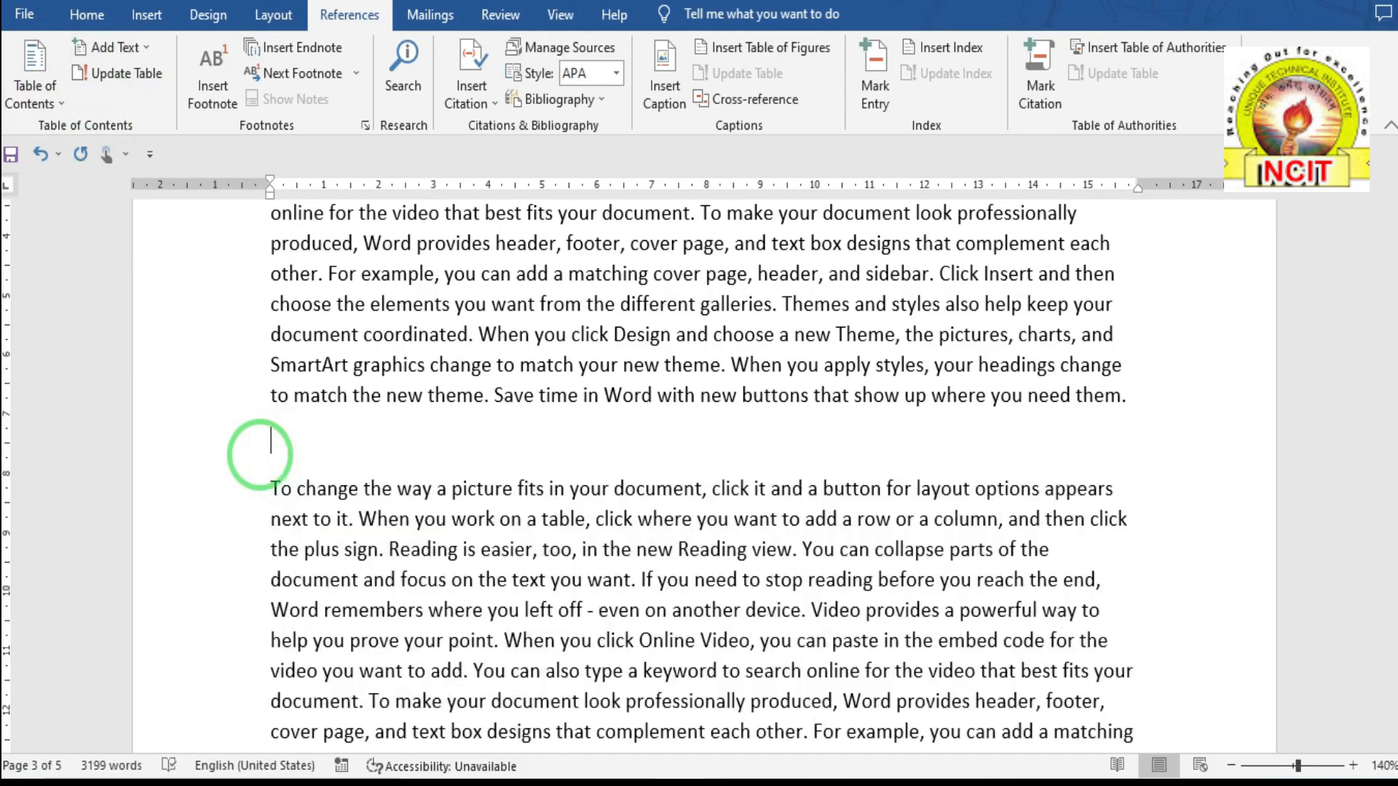
{"action": "type", "text": "Comput"}
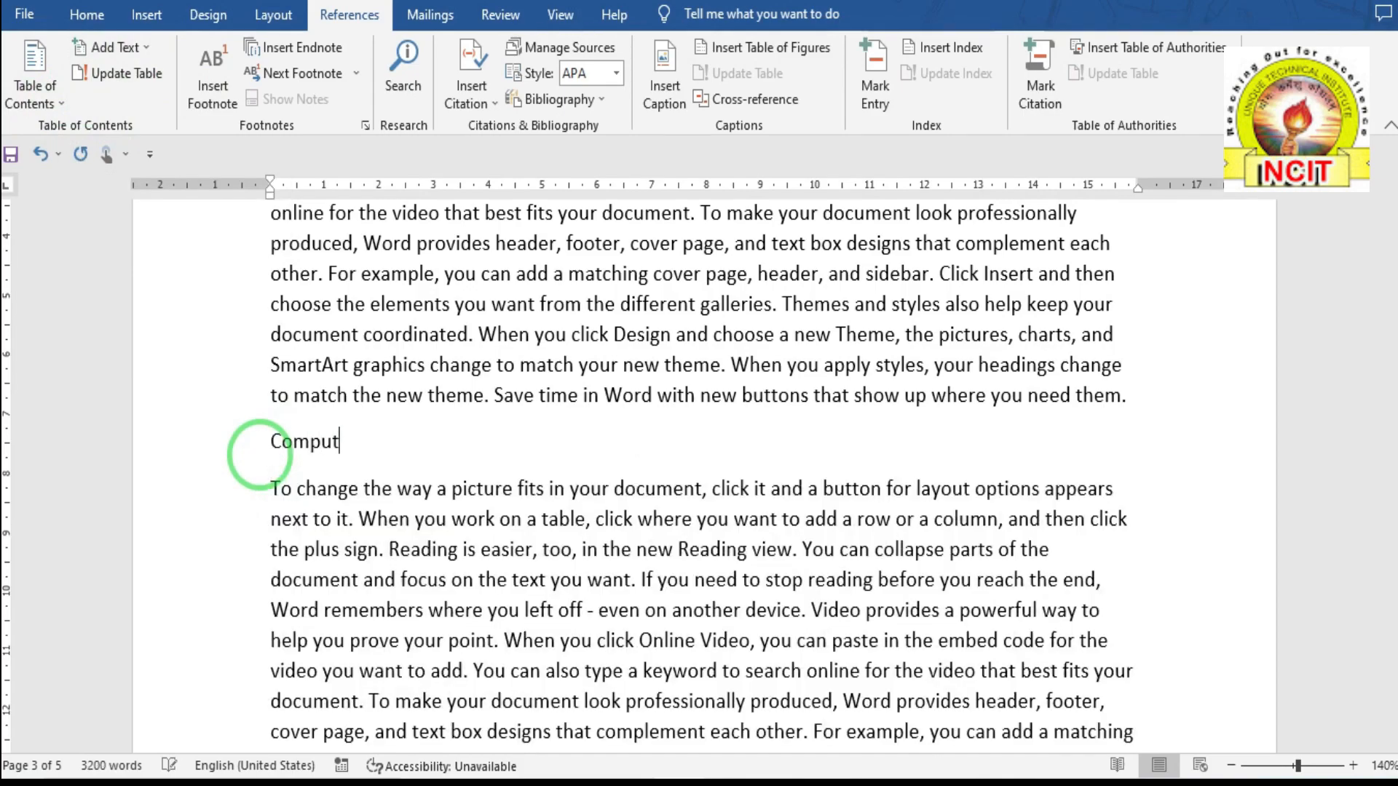
{"action": "type", "text": "er Hardware"}
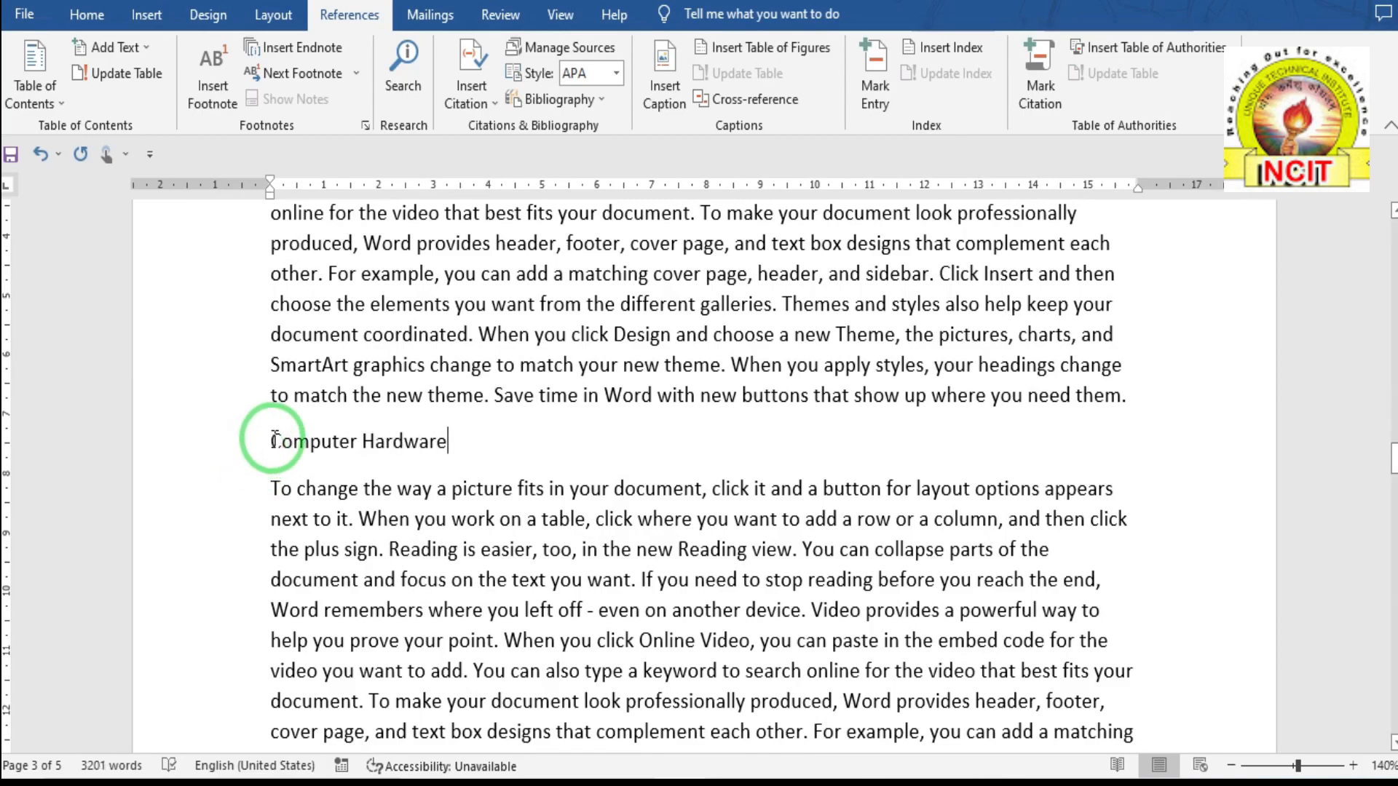
- Mark the 'Computer Hardware' line as a Level 1 contents entry
{"action": "left_click_drag", "start_coordinate": [275, 437], "coordinate": [437, 441]}
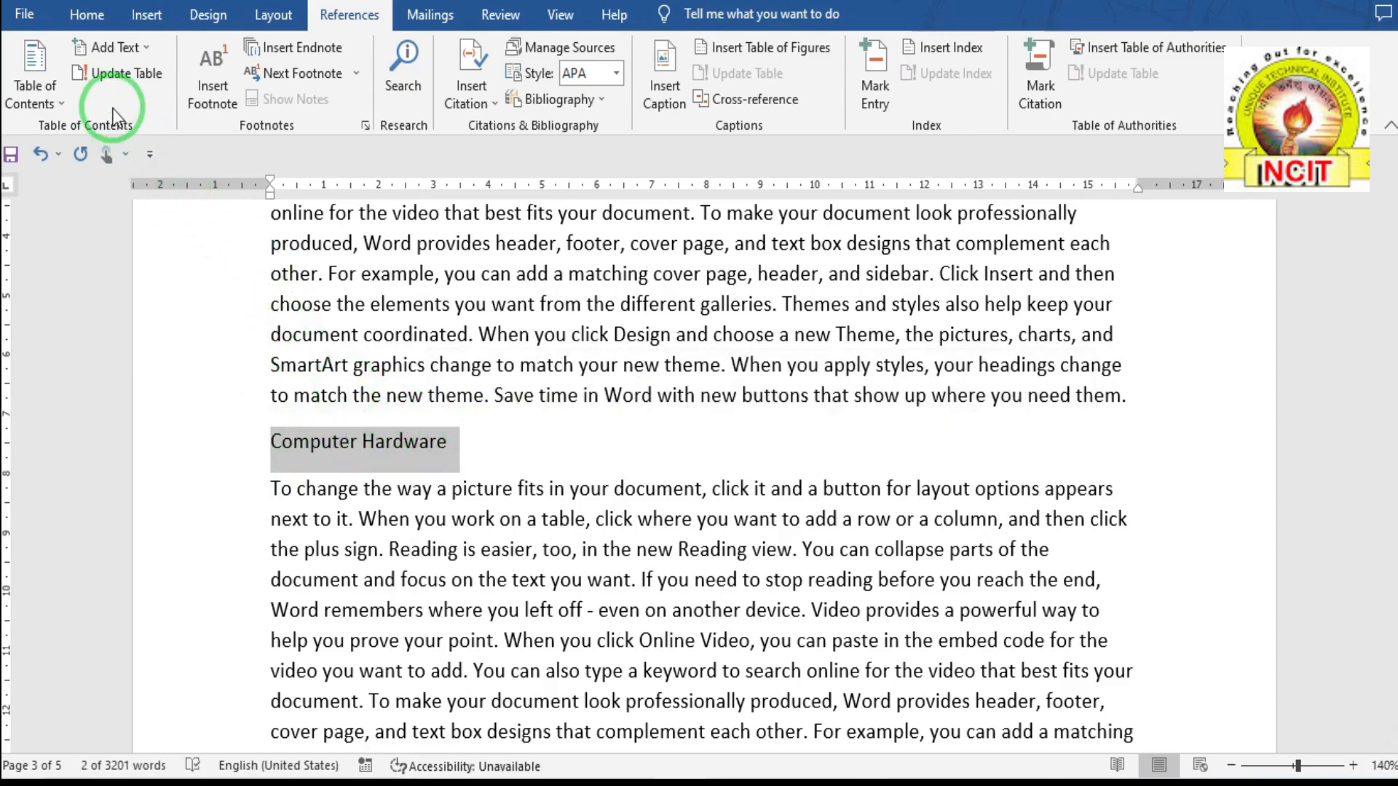
{"action": "left_click", "coordinate": [98, 12]}
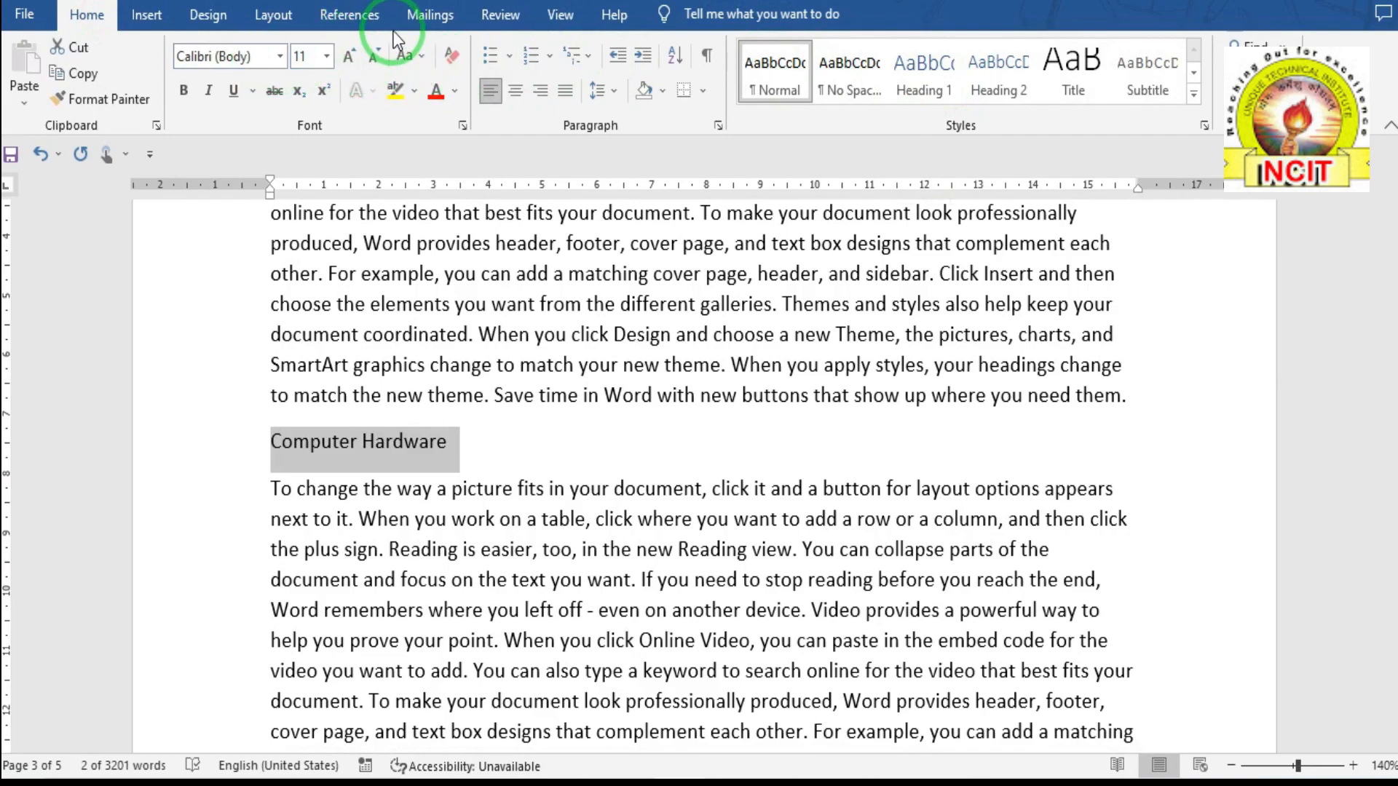
{"action": "left_click", "coordinate": [354, 15]}
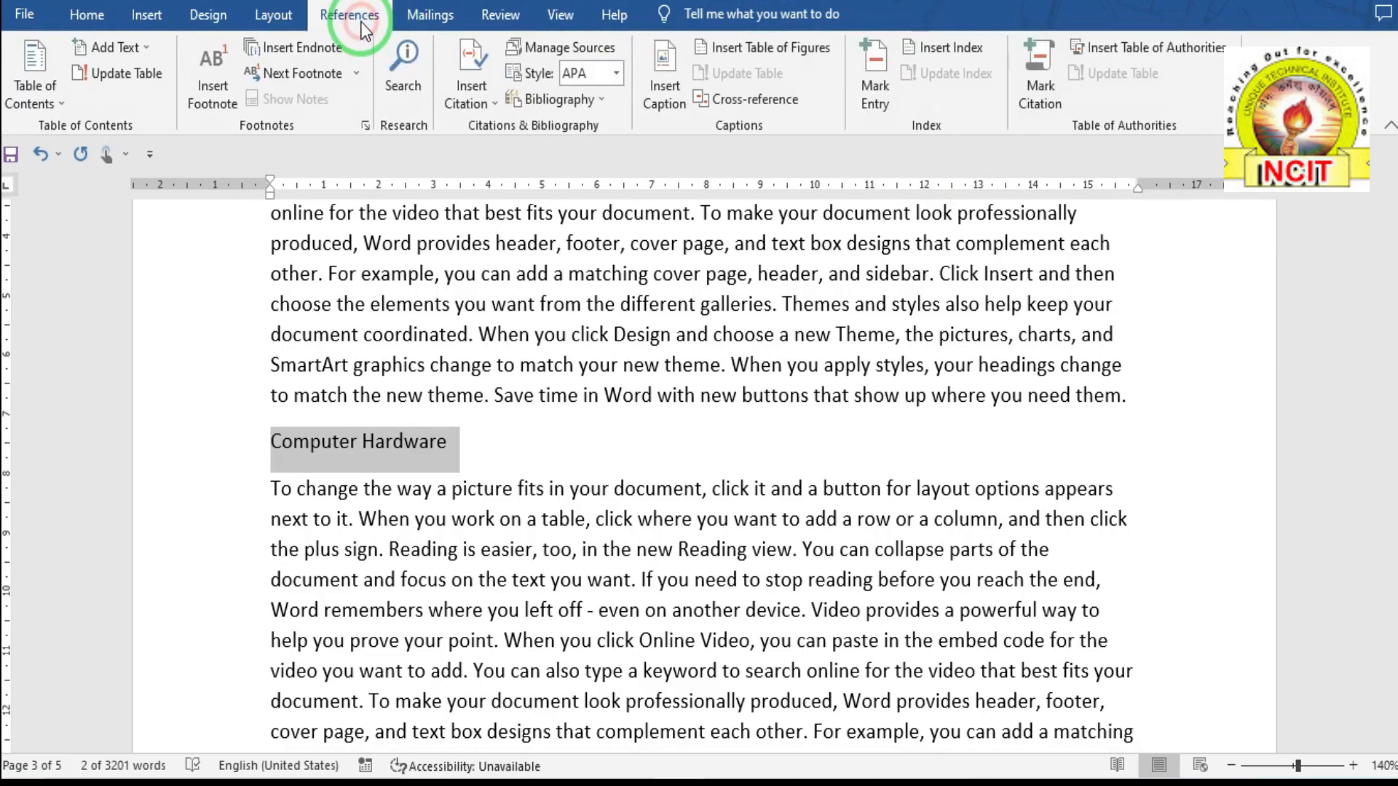
{"action": "left_click", "coordinate": [141, 51]}
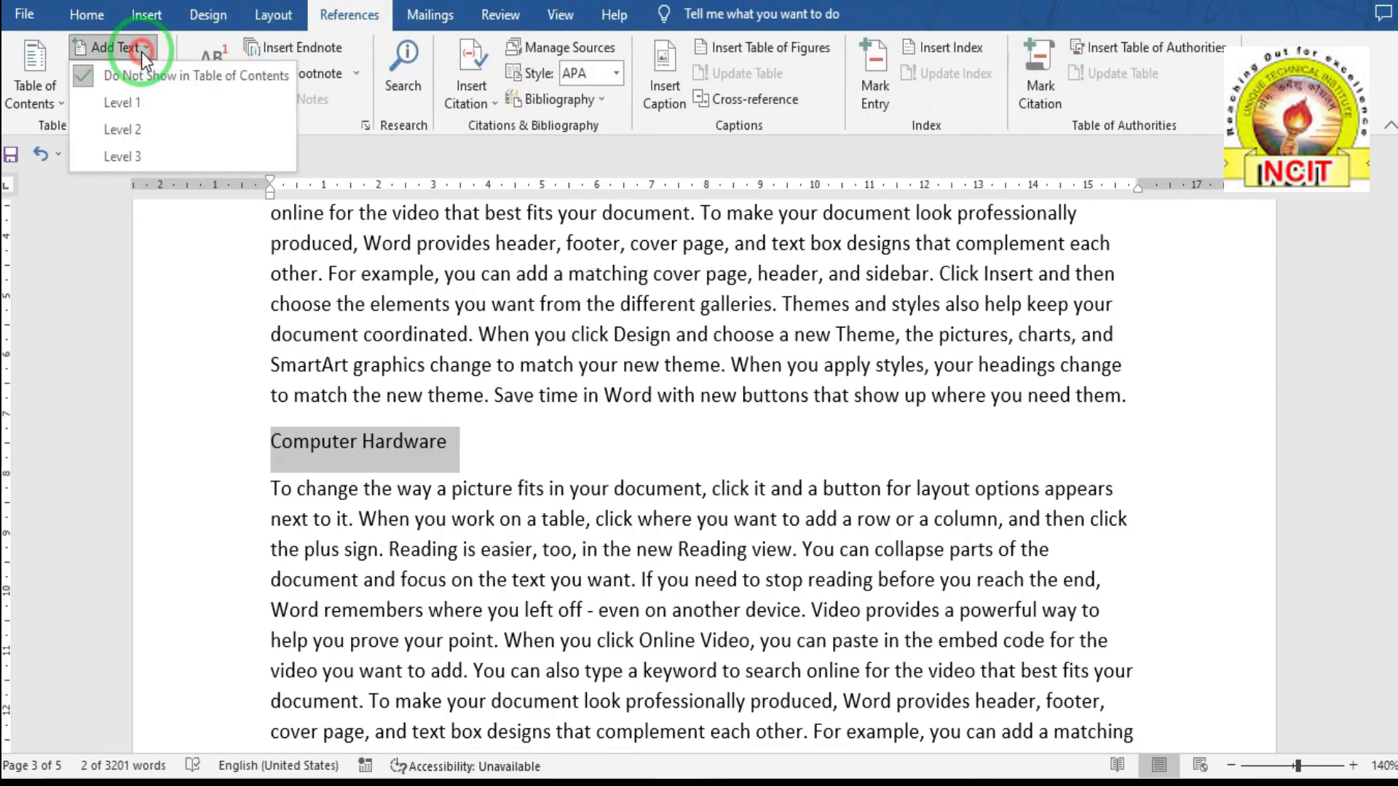
{"action": "left_click", "coordinate": [135, 102]}
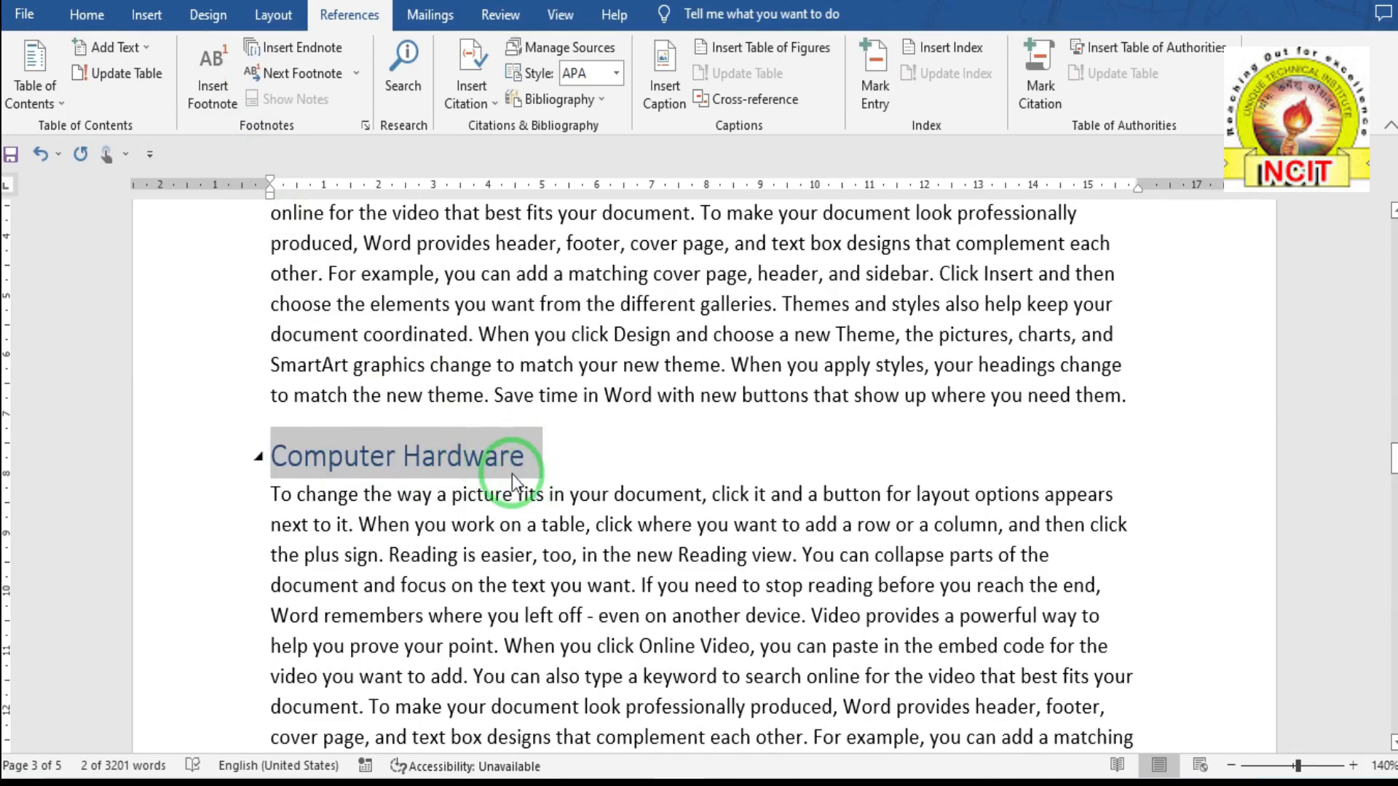
- Split 'Click Insert' onto its own line and remove the leading space after it
{"action": "scroll", "coordinate": [539, 508], "scroll_direction": "down", "scroll_amount": 6}
{"action": "scroll", "coordinate": [502, 508], "scroll_direction": "down", "scroll_amount": 6}
{"action": "scroll", "coordinate": [395, 484], "scroll_direction": "down", "scroll_amount": 6}
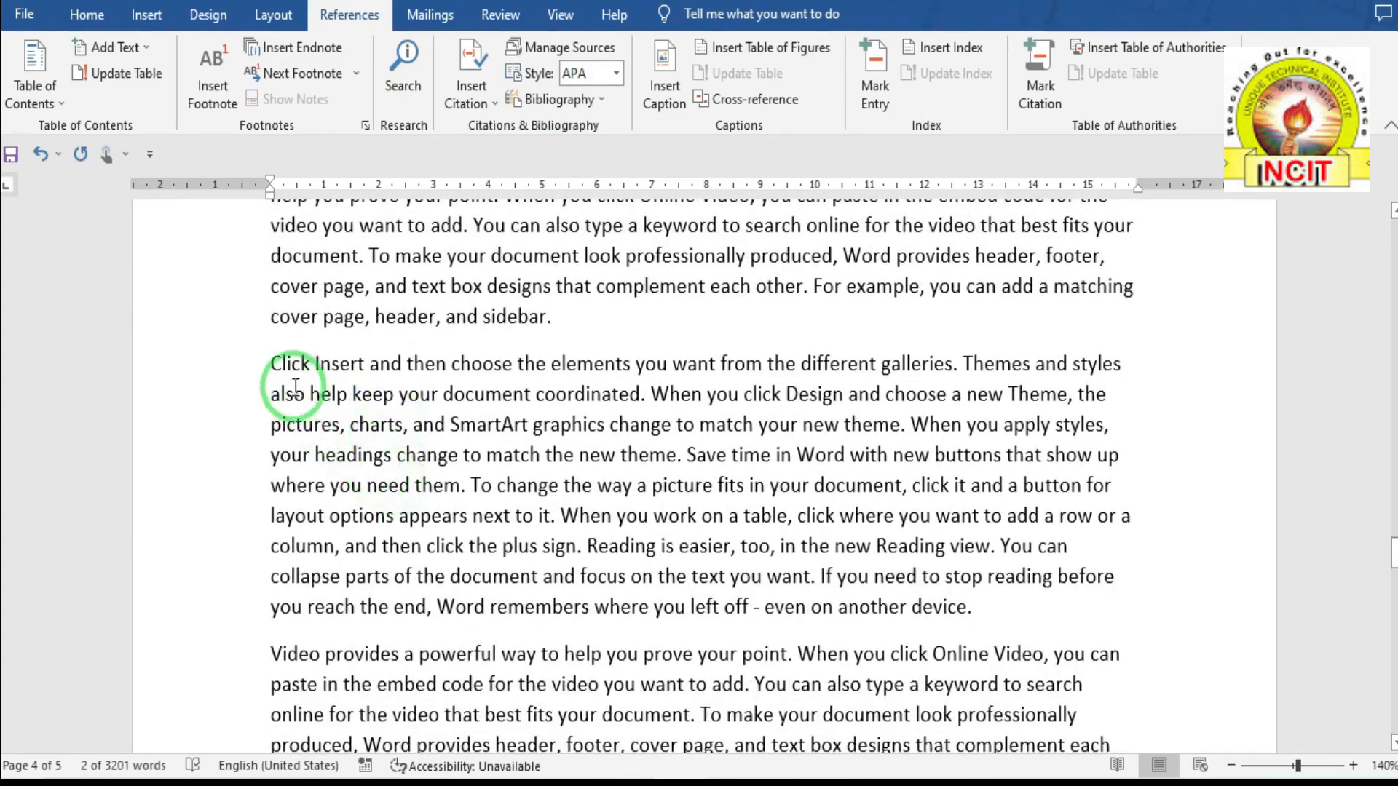
{"action": "left_click_drag", "start_coordinate": [272, 364], "coordinate": [367, 368]}
{"action": "left_click", "coordinate": [367, 368]}
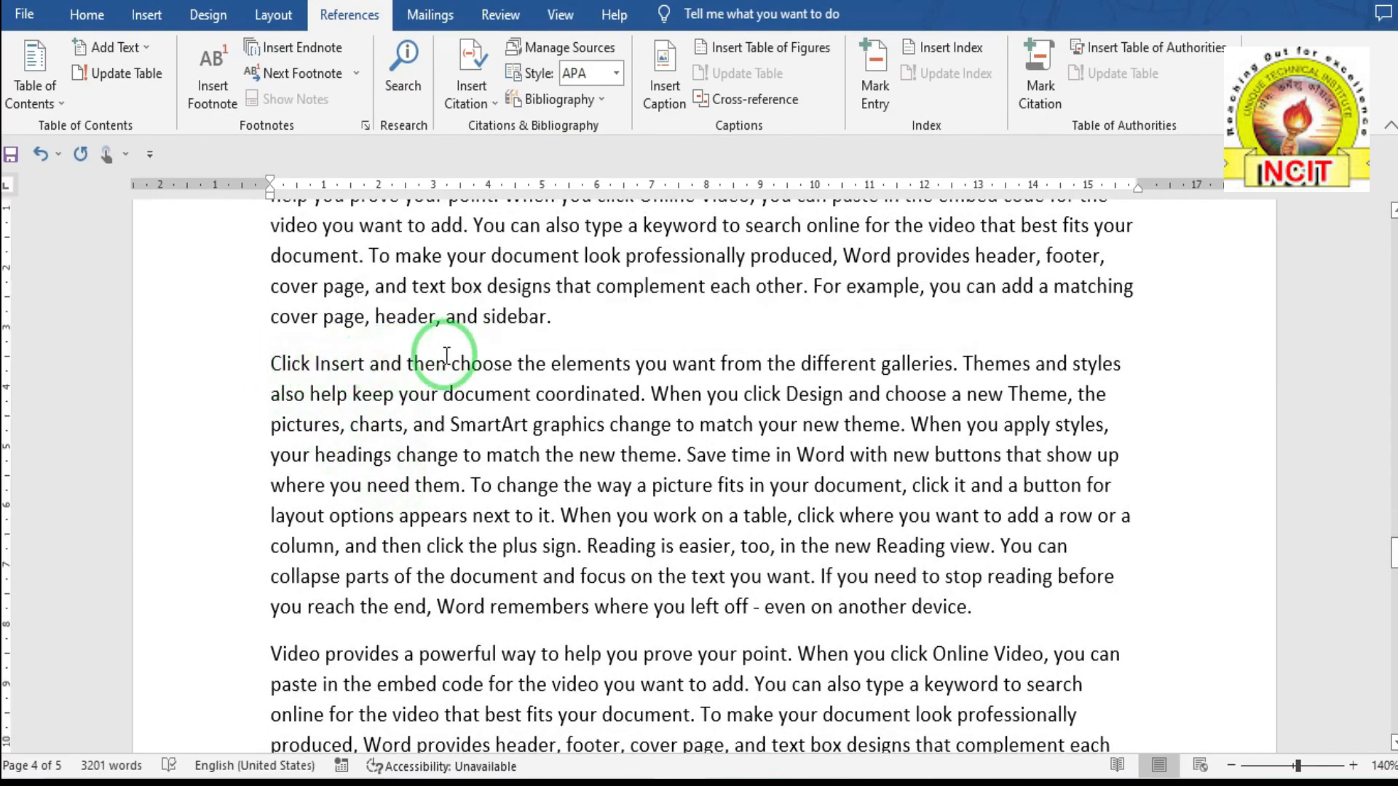
{"action": "key", "text": "Return"}
{"action": "key", "text": "Delete"}
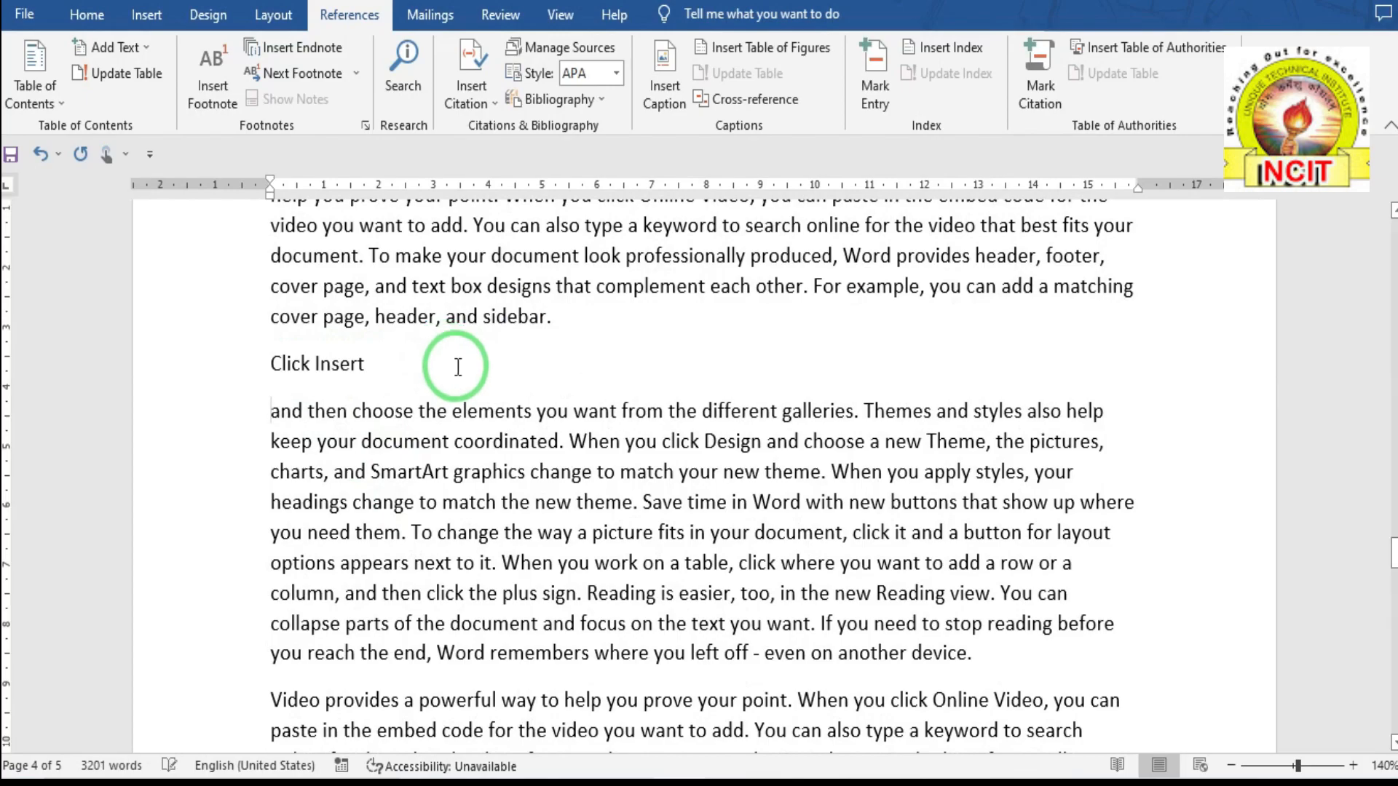
- Mark 'Click Insert' as a Level 2 contents entry and select the table of contents on page 1
{"action": "left_click_drag", "start_coordinate": [269, 364], "coordinate": [367, 366]}
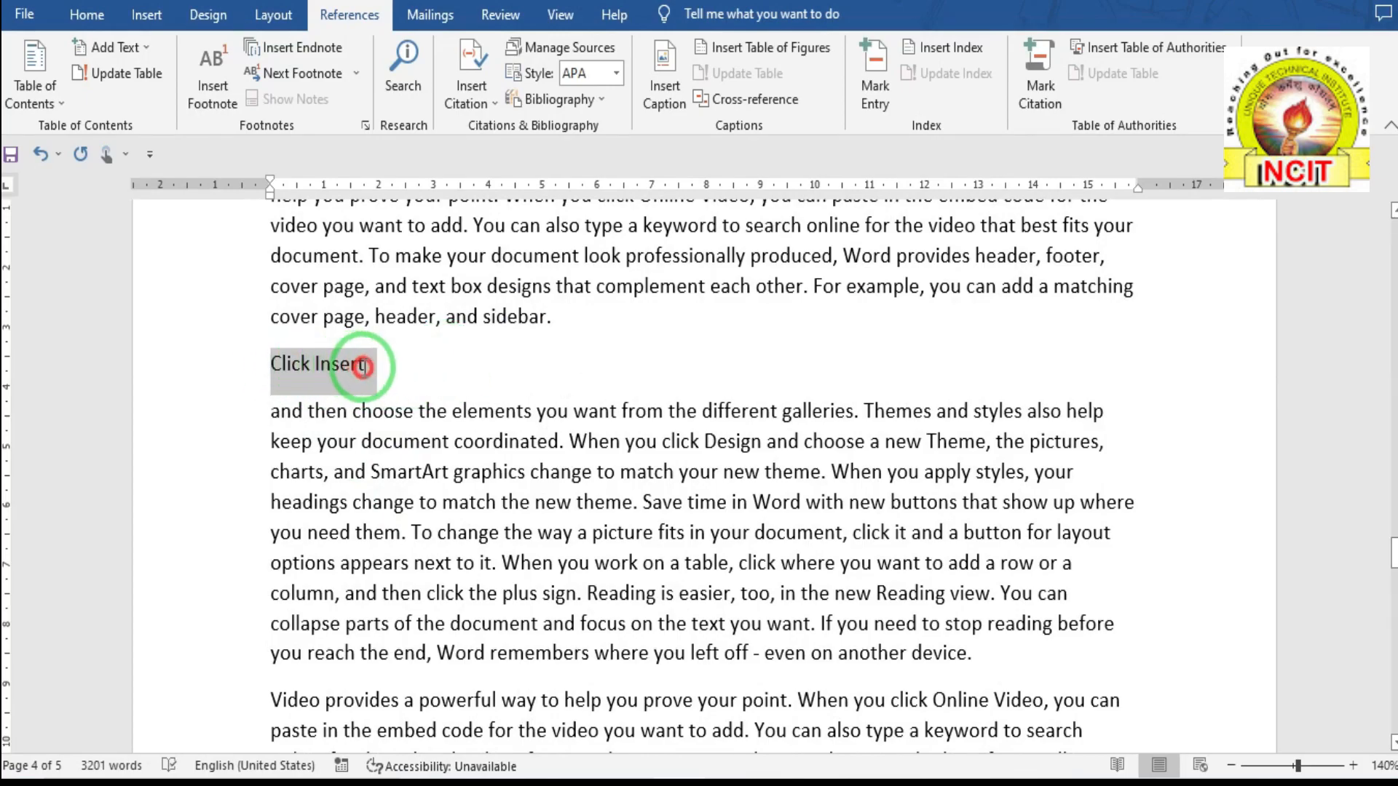
{"action": "left_click", "coordinate": [143, 50]}
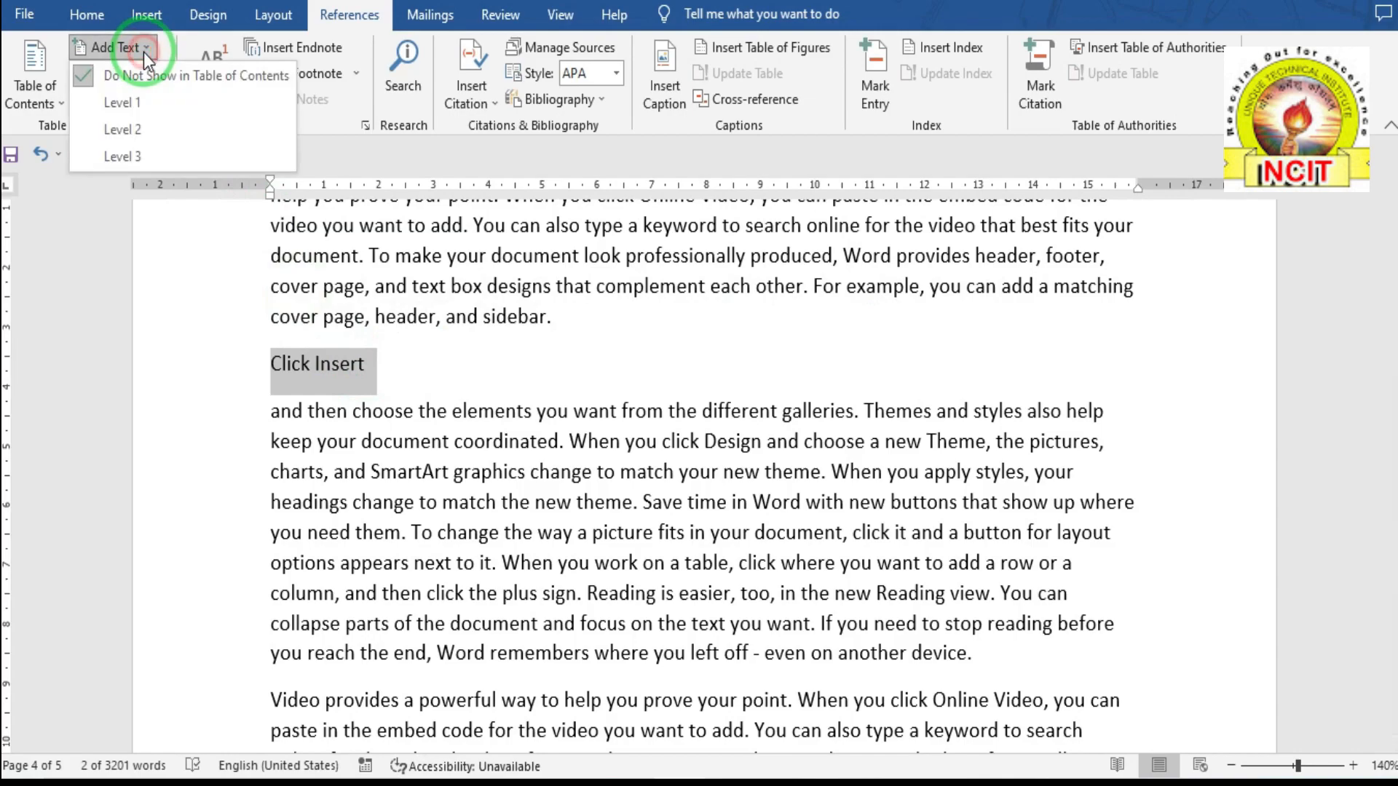
{"action": "left_click", "coordinate": [143, 124]}
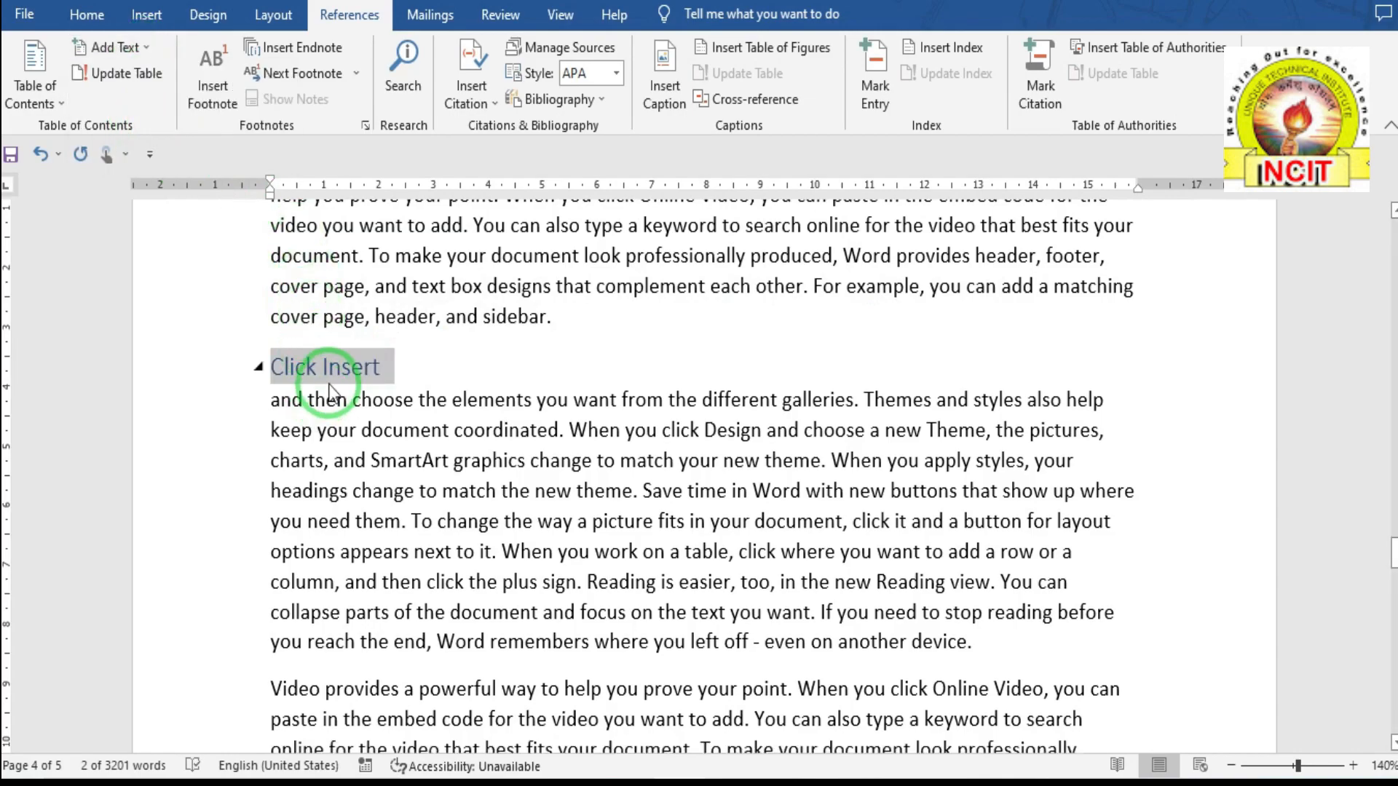
{"action": "scroll", "coordinate": [372, 369], "scroll_direction": "up", "scroll_amount": 1}
{"action": "scroll", "coordinate": [372, 369], "scroll_direction": "up", "scroll_amount": 15}
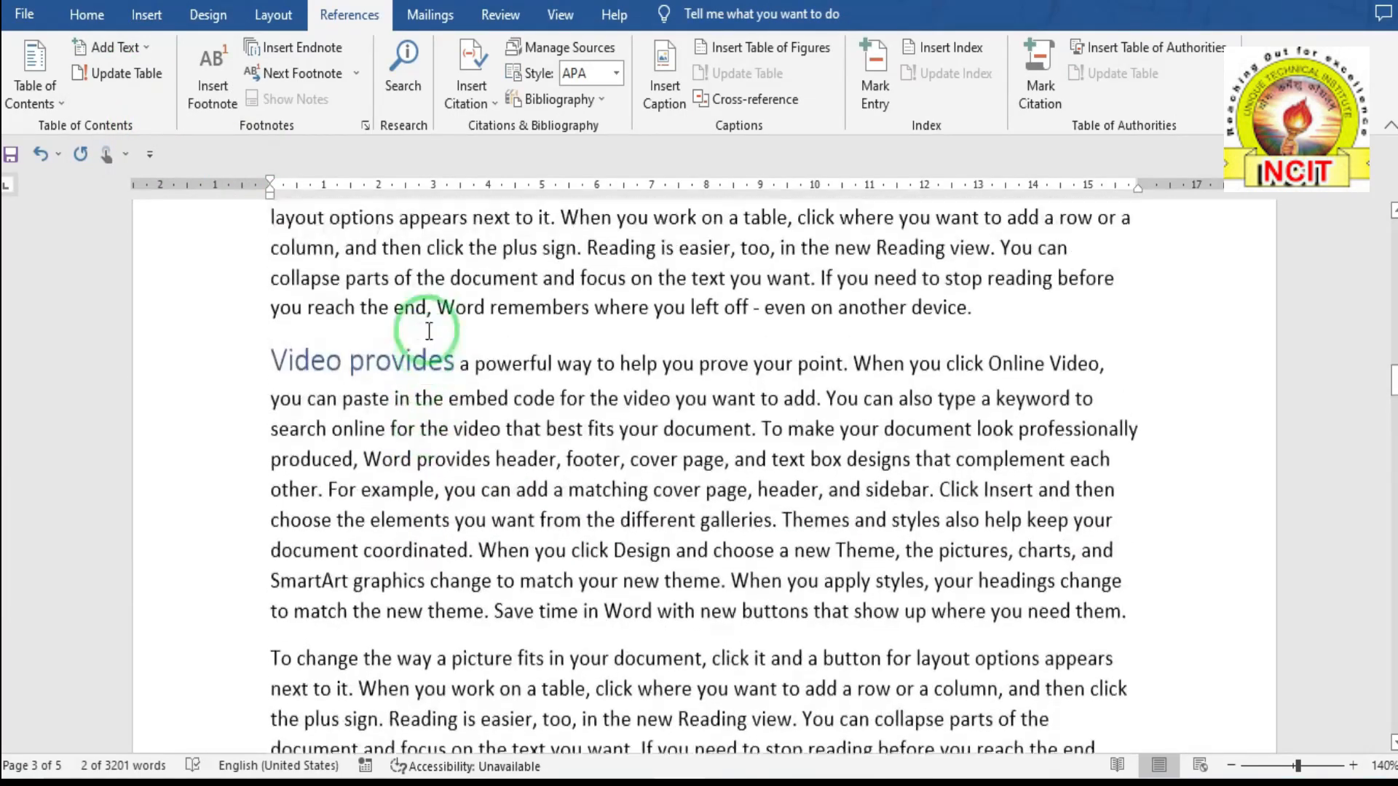
{"action": "scroll", "coordinate": [433, 332], "scroll_direction": "up", "scroll_amount": 20}
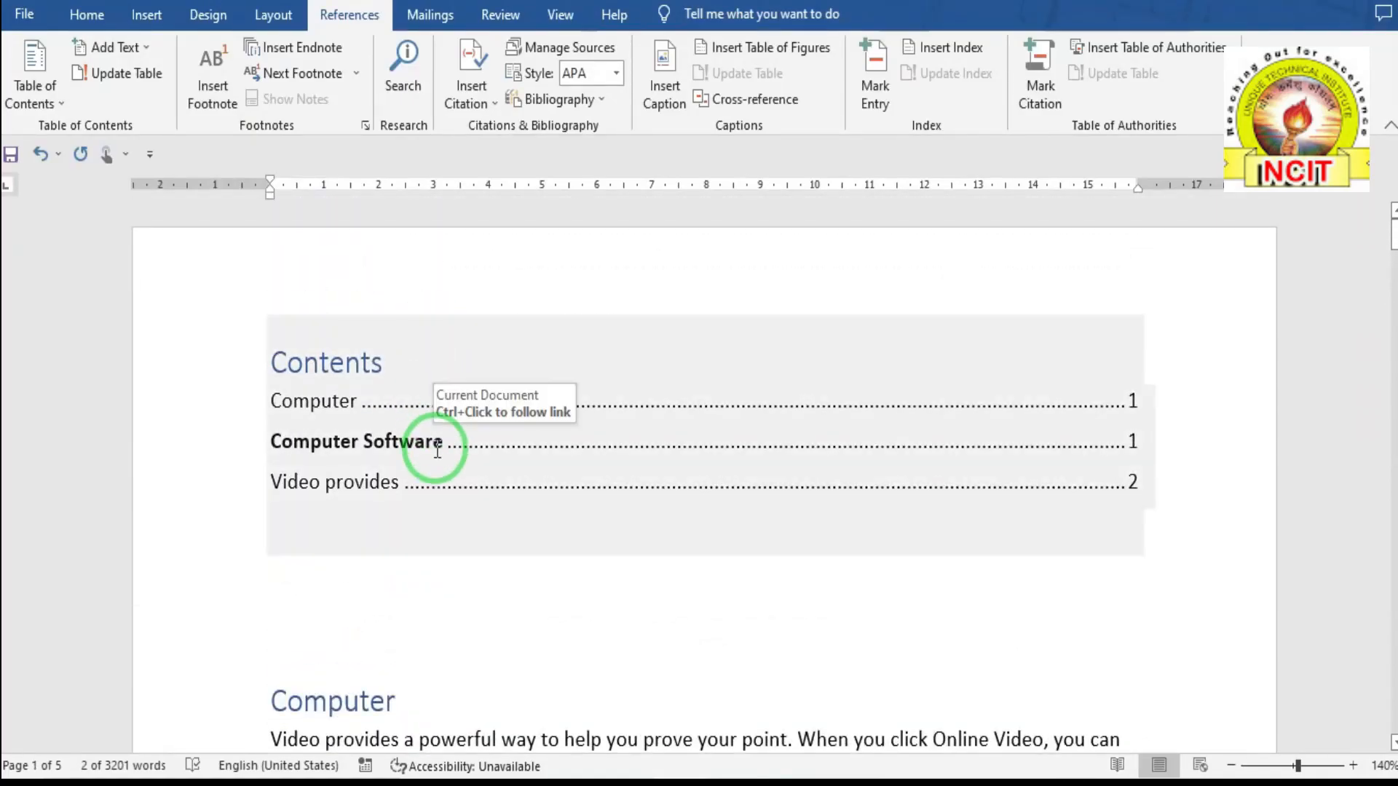
{"action": "left_click", "coordinate": [393, 401]}
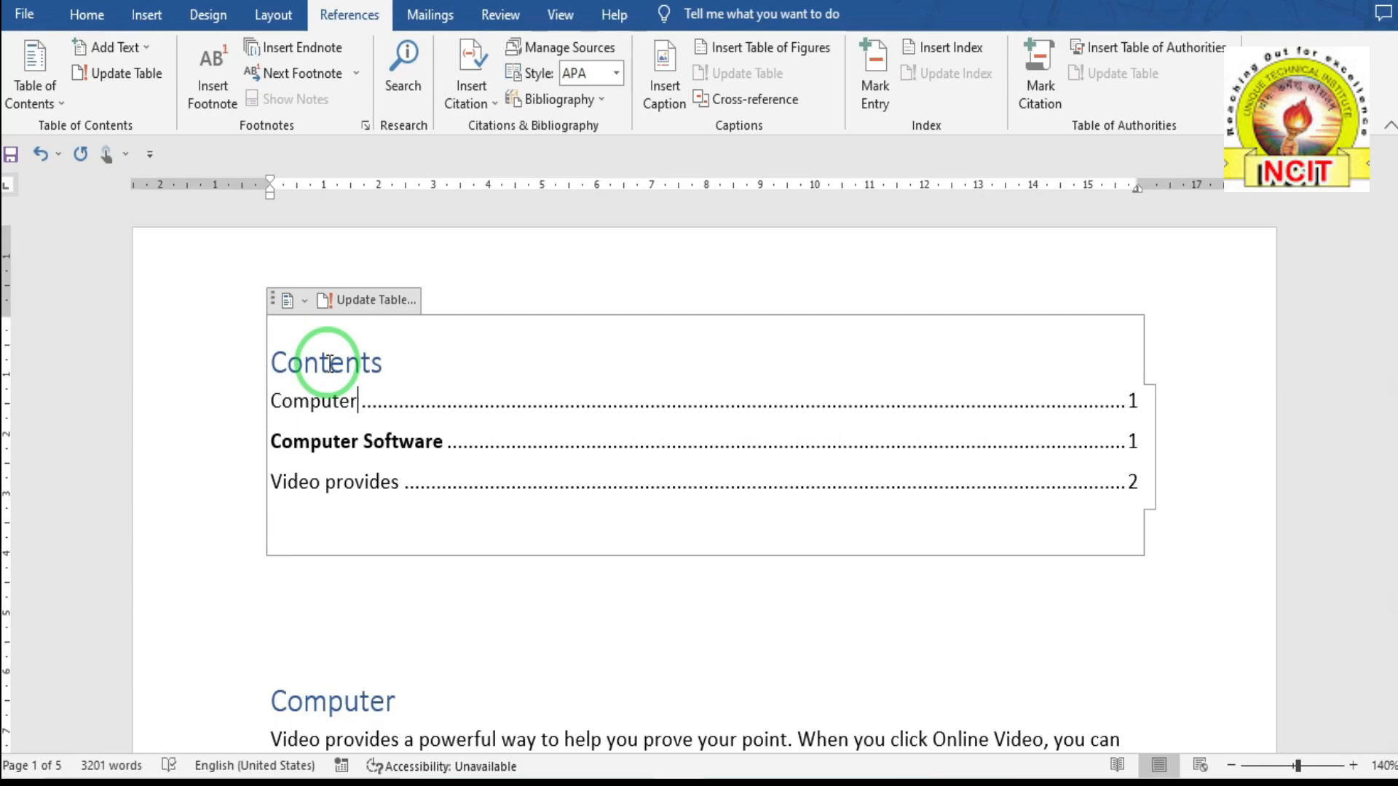
- Update the entire table of contents to add Computer Hardware (page 3) and Click Insert (page 4)
{"action": "left_click", "coordinate": [135, 75]}
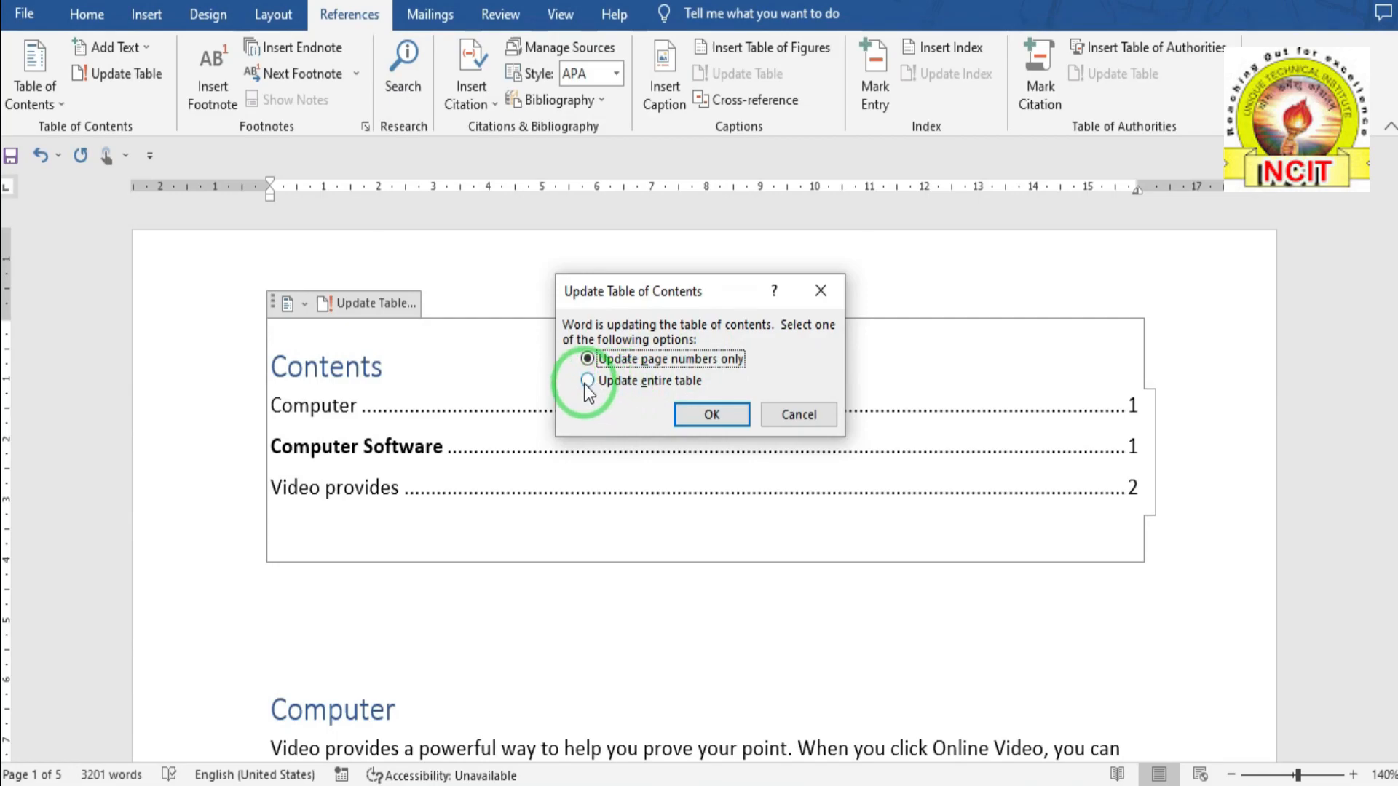
{"action": "left_click", "coordinate": [619, 382]}
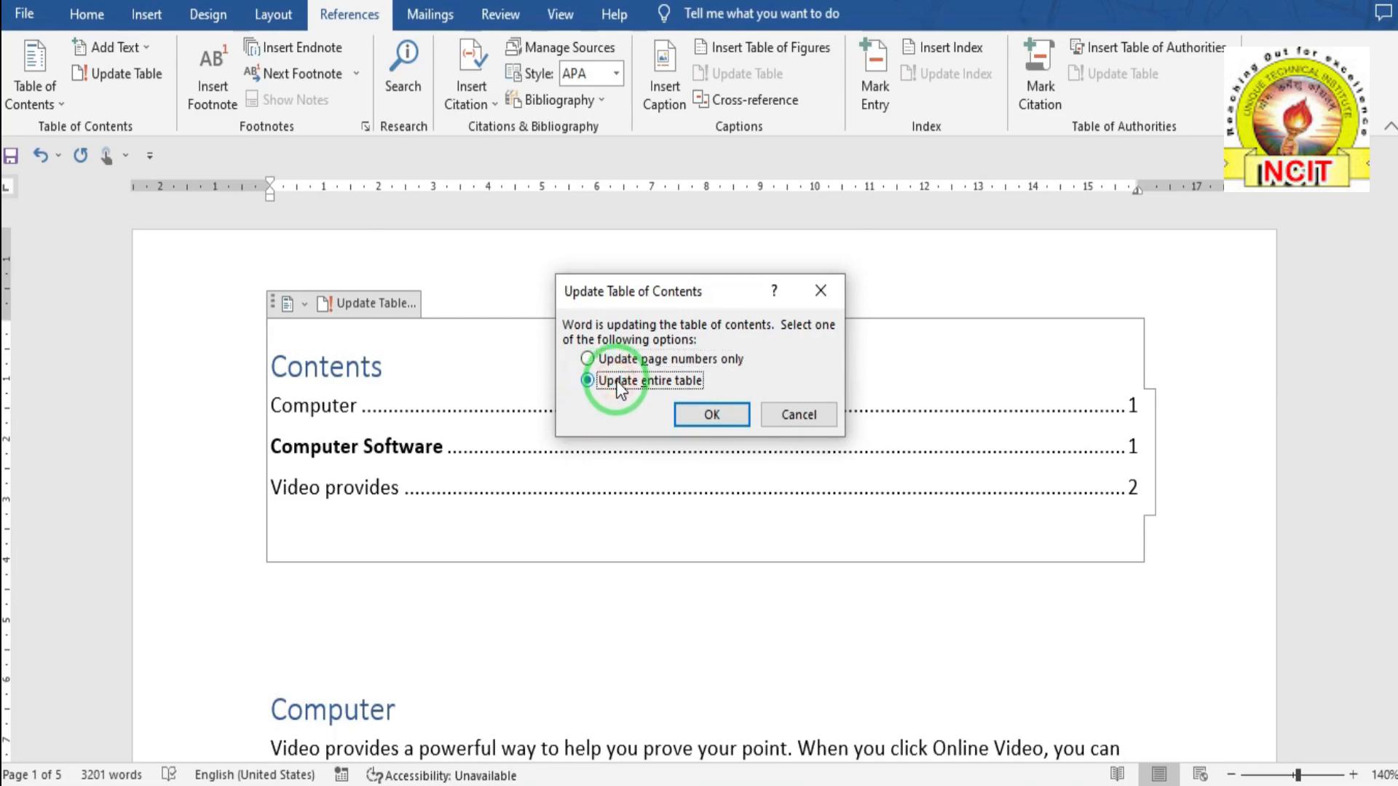
{"action": "left_click", "coordinate": [717, 414]}
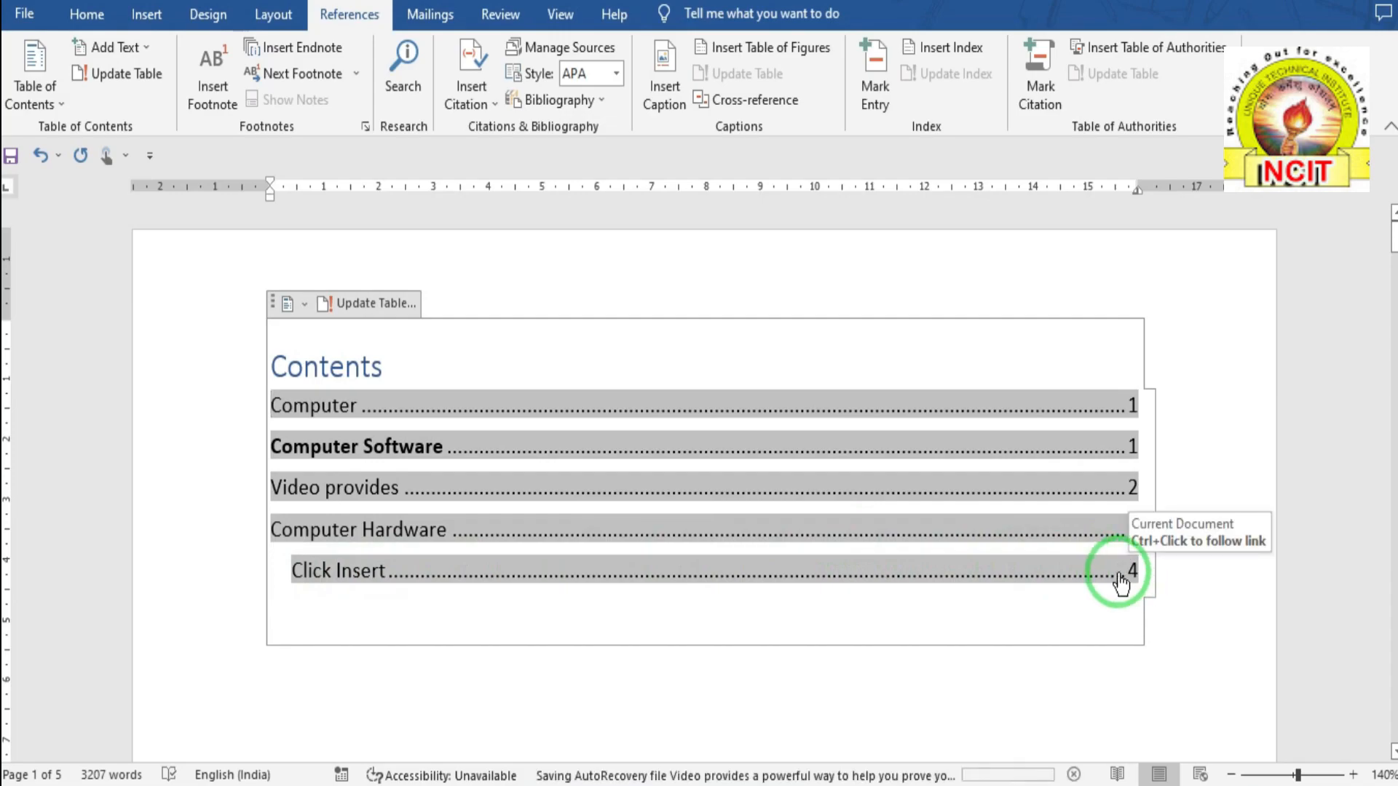
- Follow the 'Click Insert' contents link, then view the Computer section below the contents table
{"action": "left_click", "coordinate": [1119, 583], "text": "ctrl"}
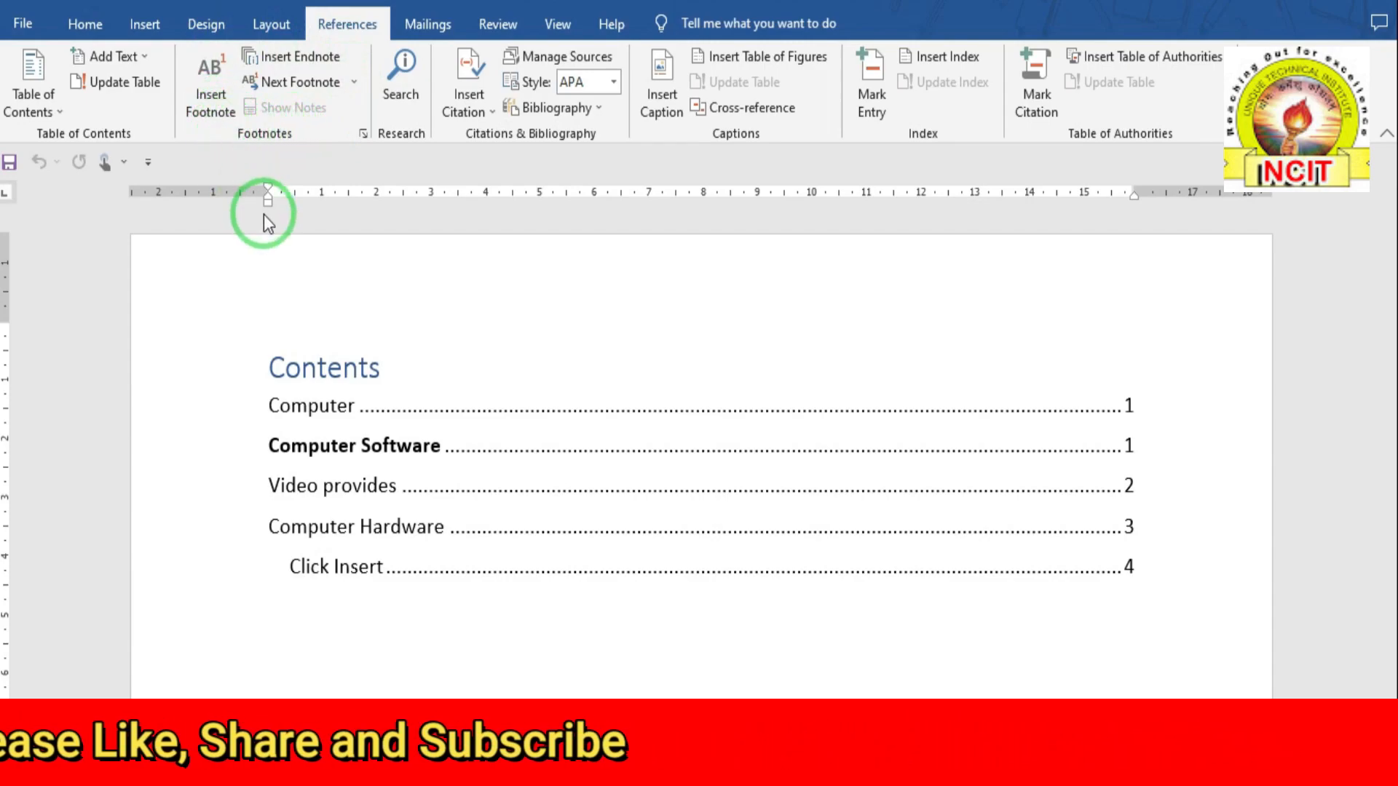
{"action": "scroll", "coordinate": [265, 218], "scroll_direction": "down", "scroll_amount": 3}
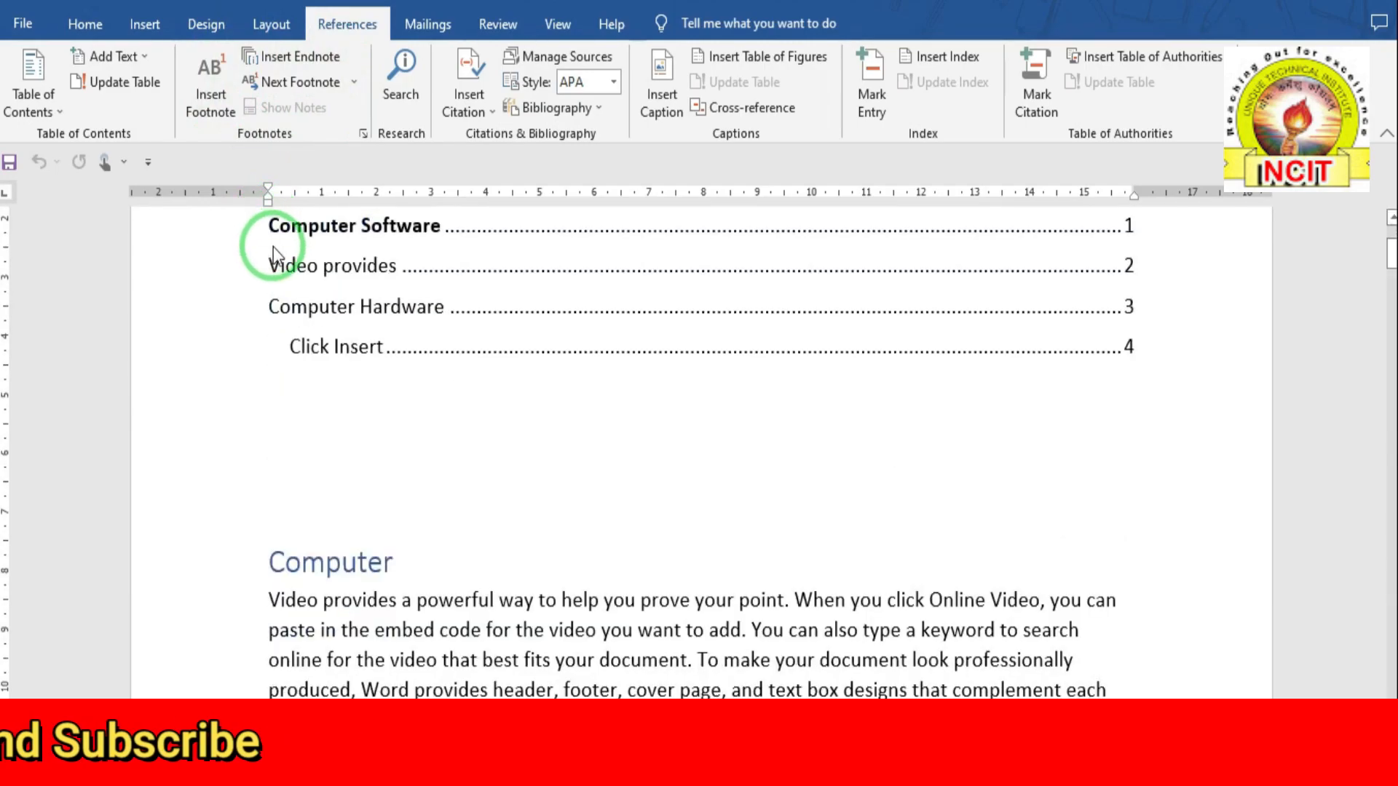
{"action": "scroll", "coordinate": [273, 246], "scroll_direction": "down", "scroll_amount": 3}
{"action": "scroll", "coordinate": [280, 262], "scroll_direction": "down", "scroll_amount": 1}
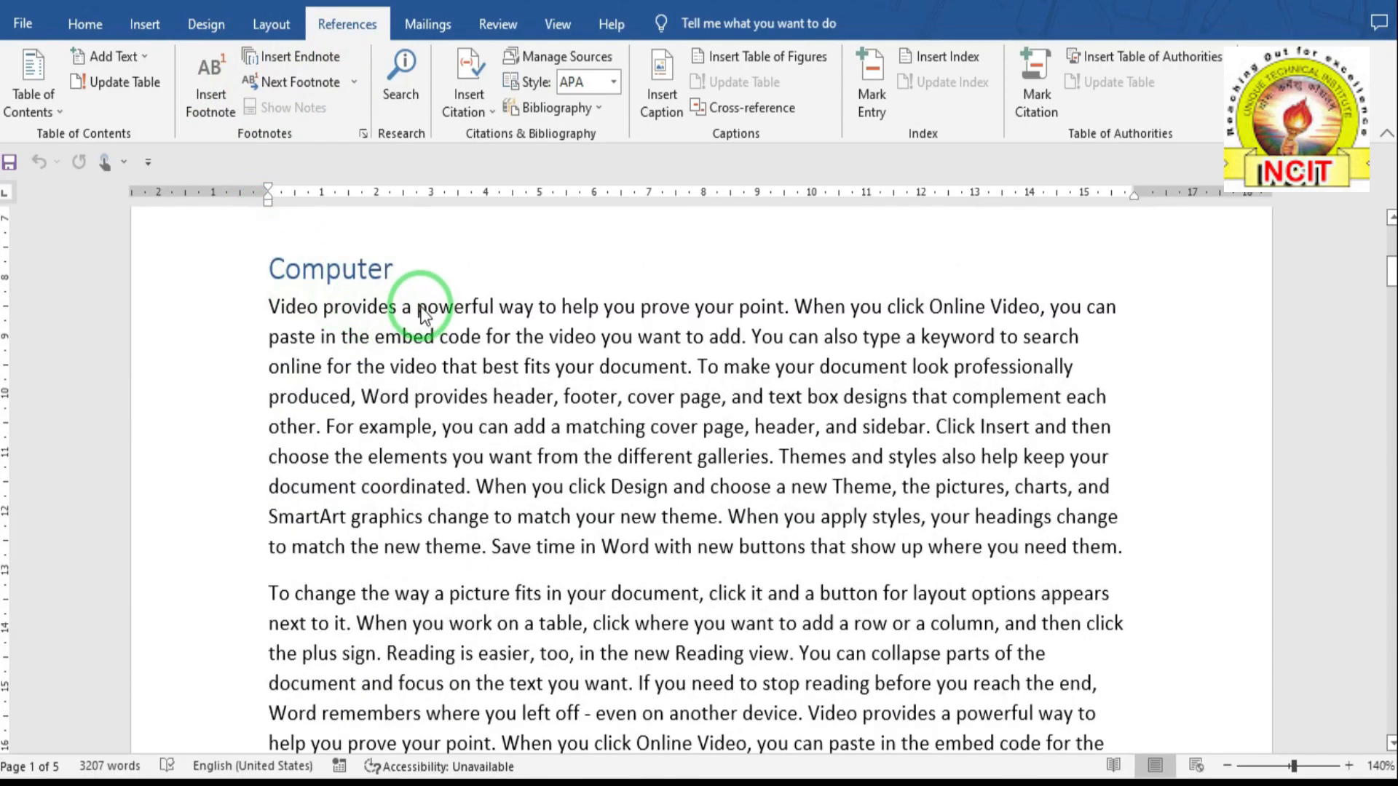
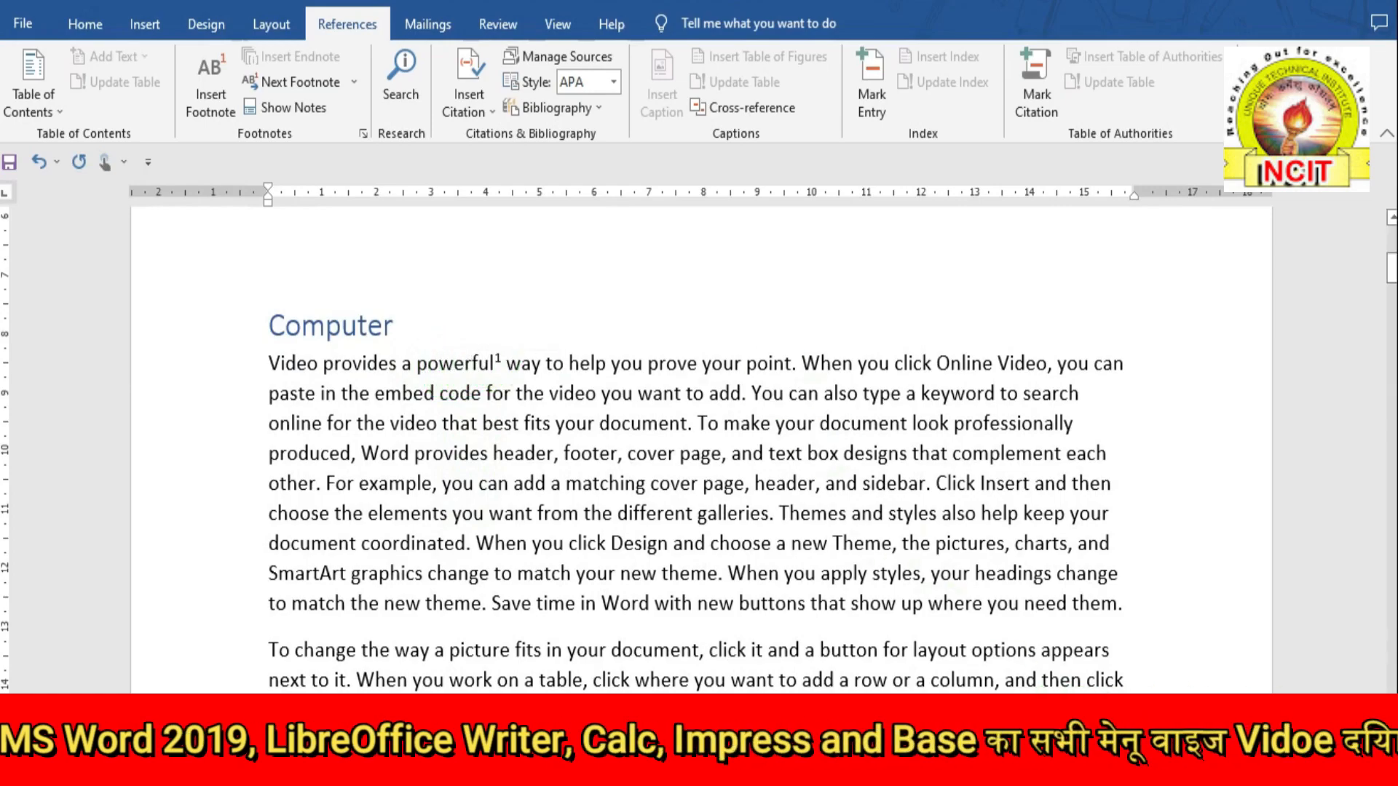
- Zoom the Computer page in to 240% so the text reads much larger
{"action": "left_click", "coordinate": [1348, 765]}
{"action": "left_click", "coordinate": [1348, 765]}
{"action": "left_click", "coordinate": [1349, 764]}
{"action": "left_click", "coordinate": [1348, 764]}
{"action": "left_click", "coordinate": [1348, 765]}
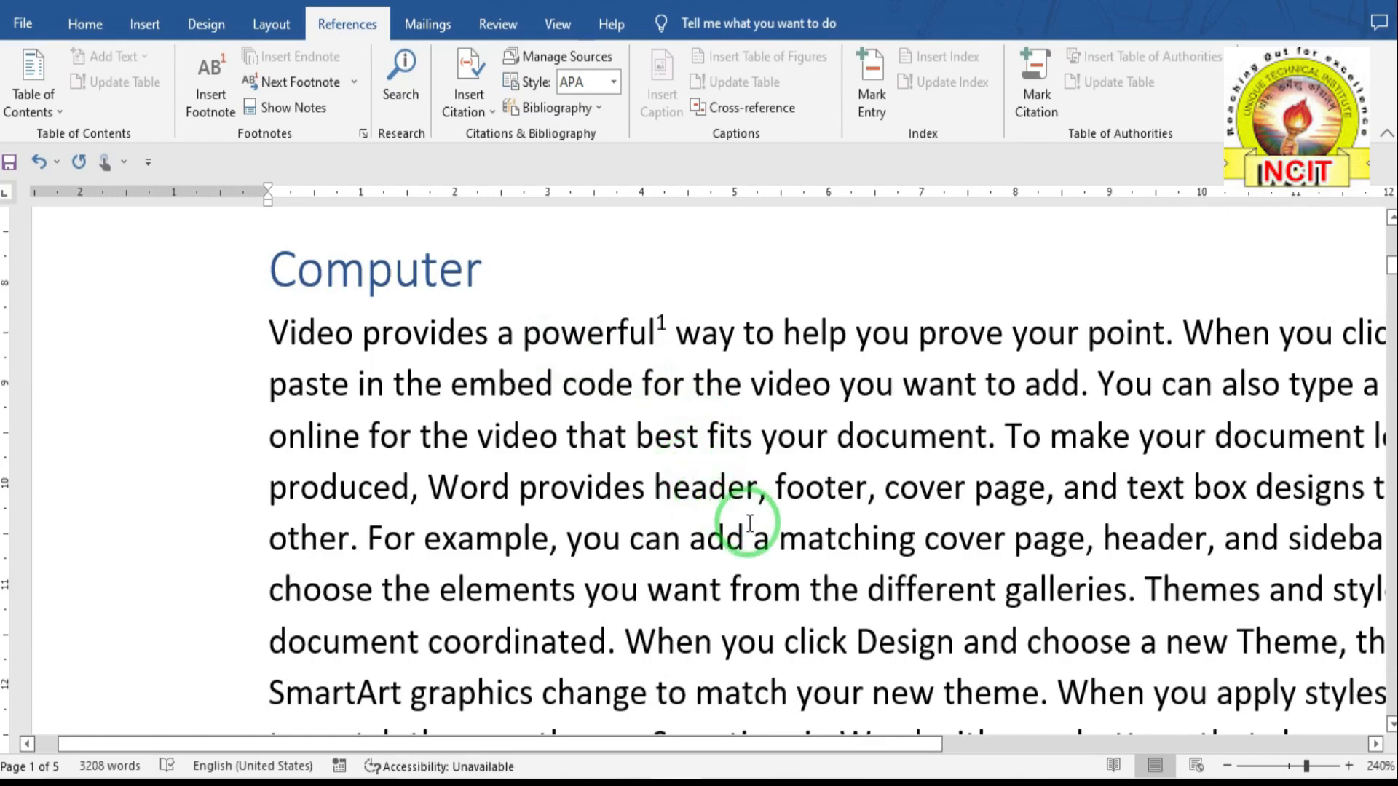
- Add footnote 2 after 'matching' with note text 'jhhhhh', then return to the Computer paragraph
{"action": "left_click_drag", "start_coordinate": [786, 541], "coordinate": [915, 547]}
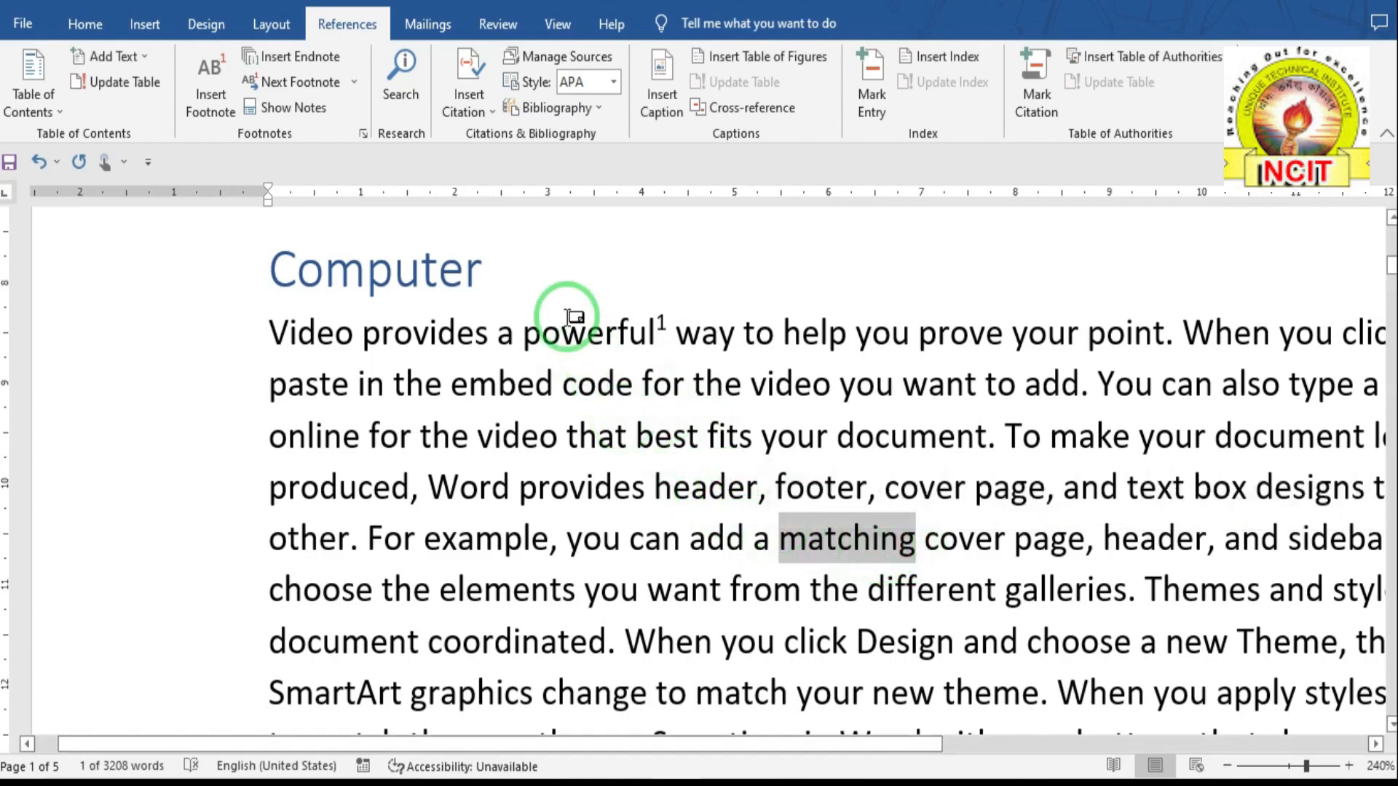
{"action": "left_click", "coordinate": [218, 100]}
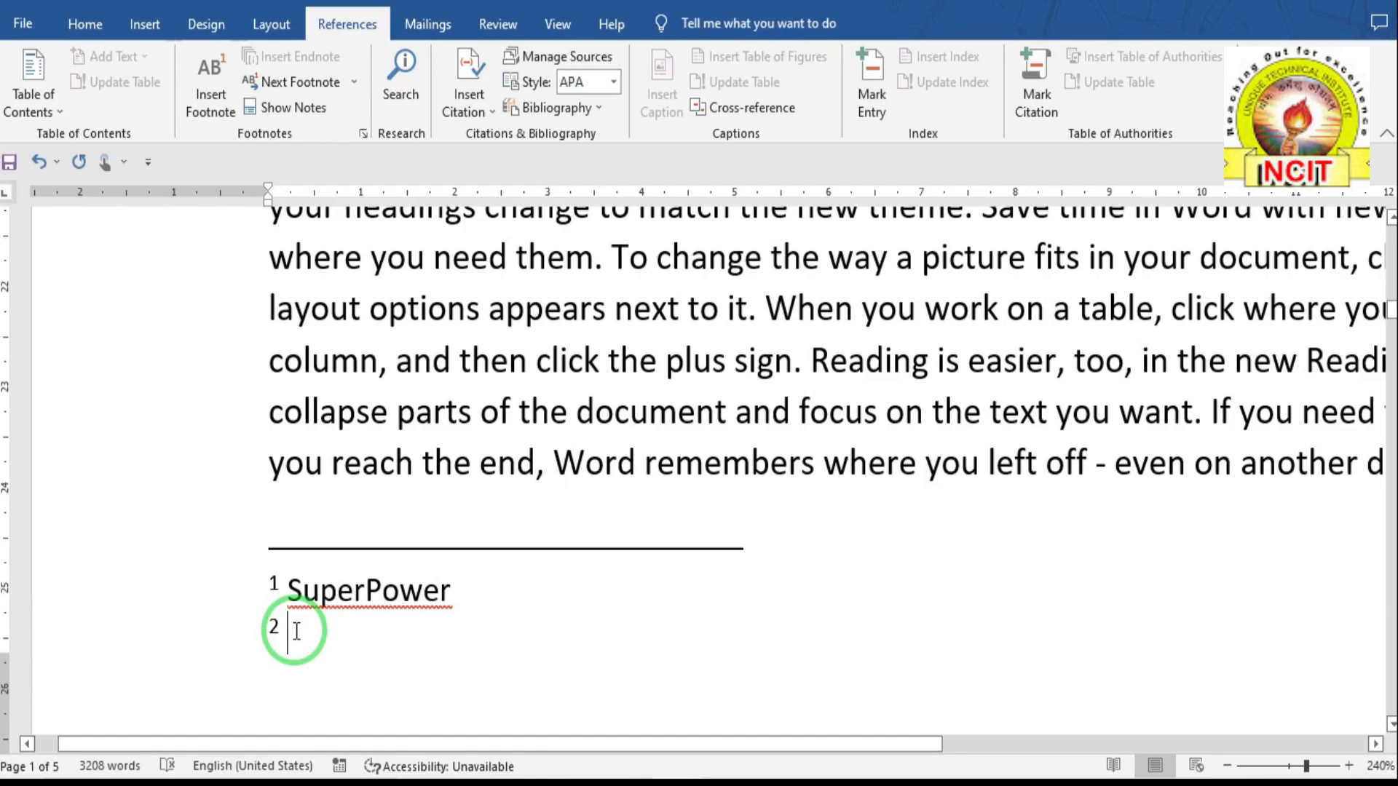
{"action": "type", "text": "jhhhhh"}
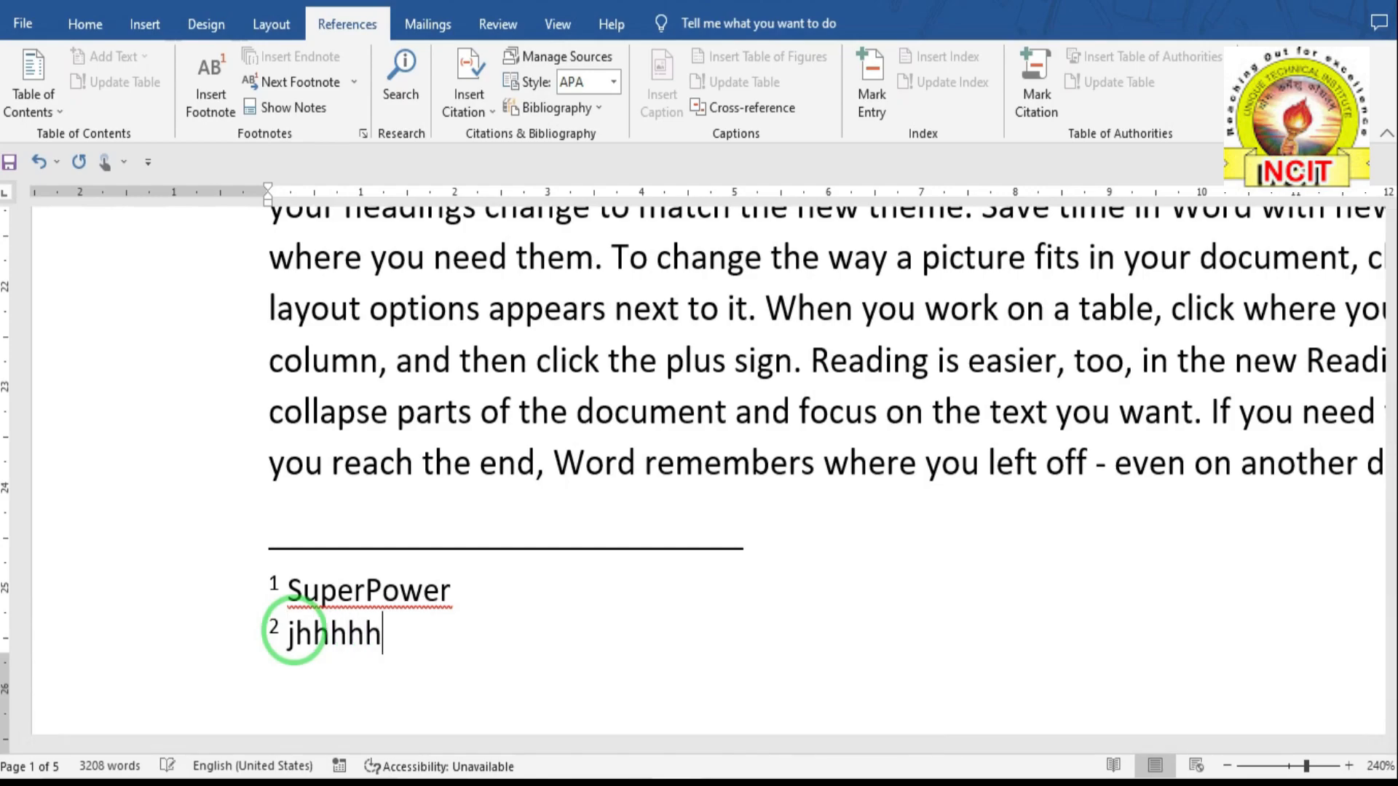
{"action": "scroll", "coordinate": [293, 630], "scroll_direction": "up", "scroll_amount": 15}
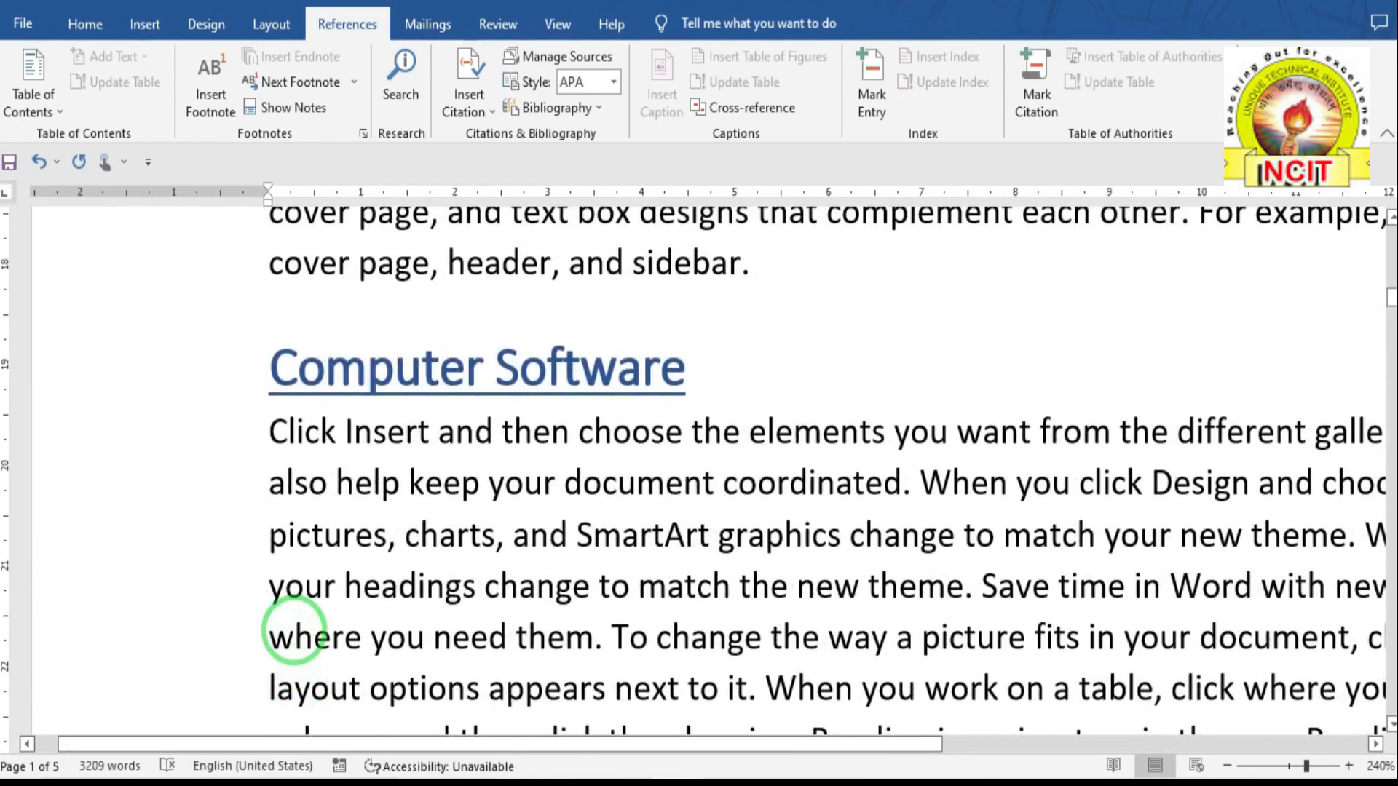
{"action": "scroll", "coordinate": [293, 630], "scroll_direction": "up", "scroll_amount": 5}
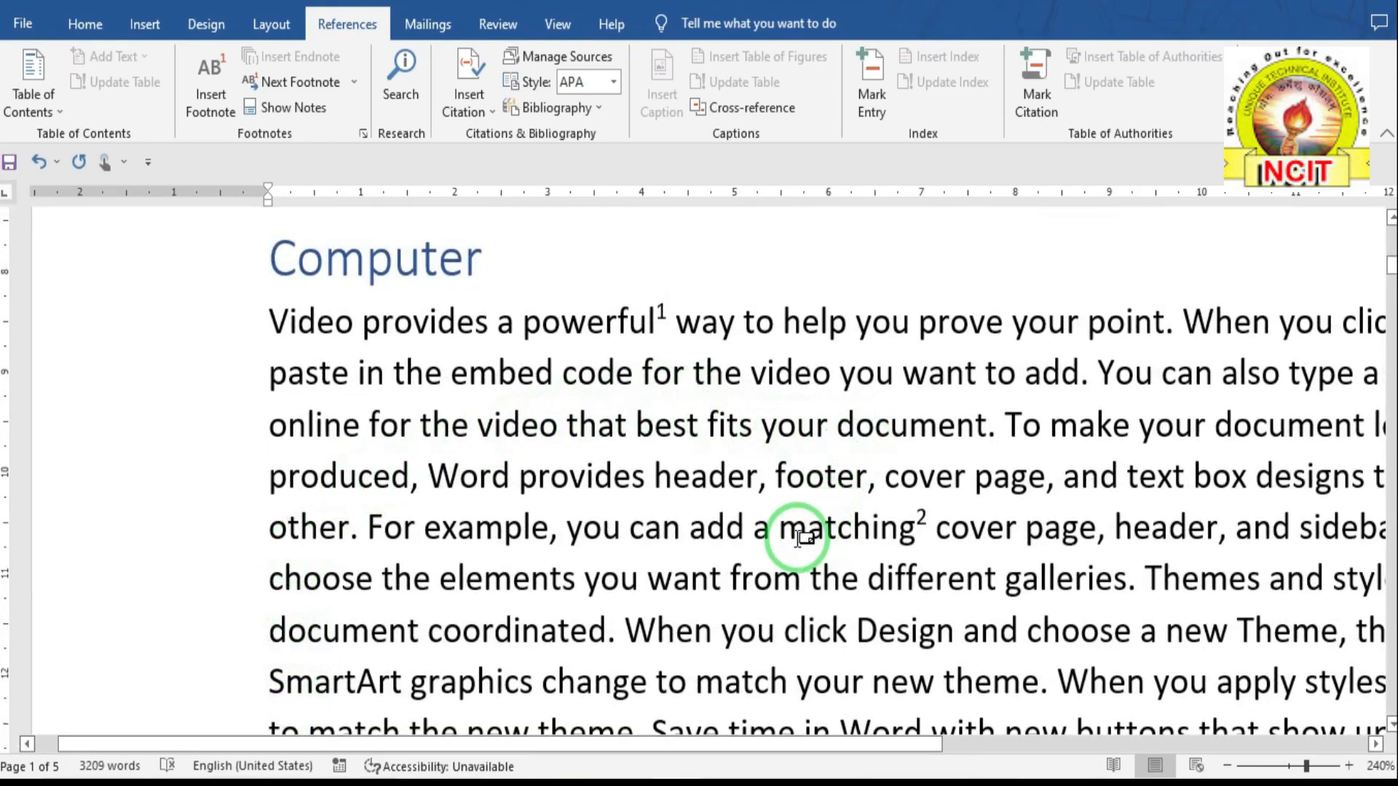
{"action": "mouse_move", "coordinate": [851, 532]}
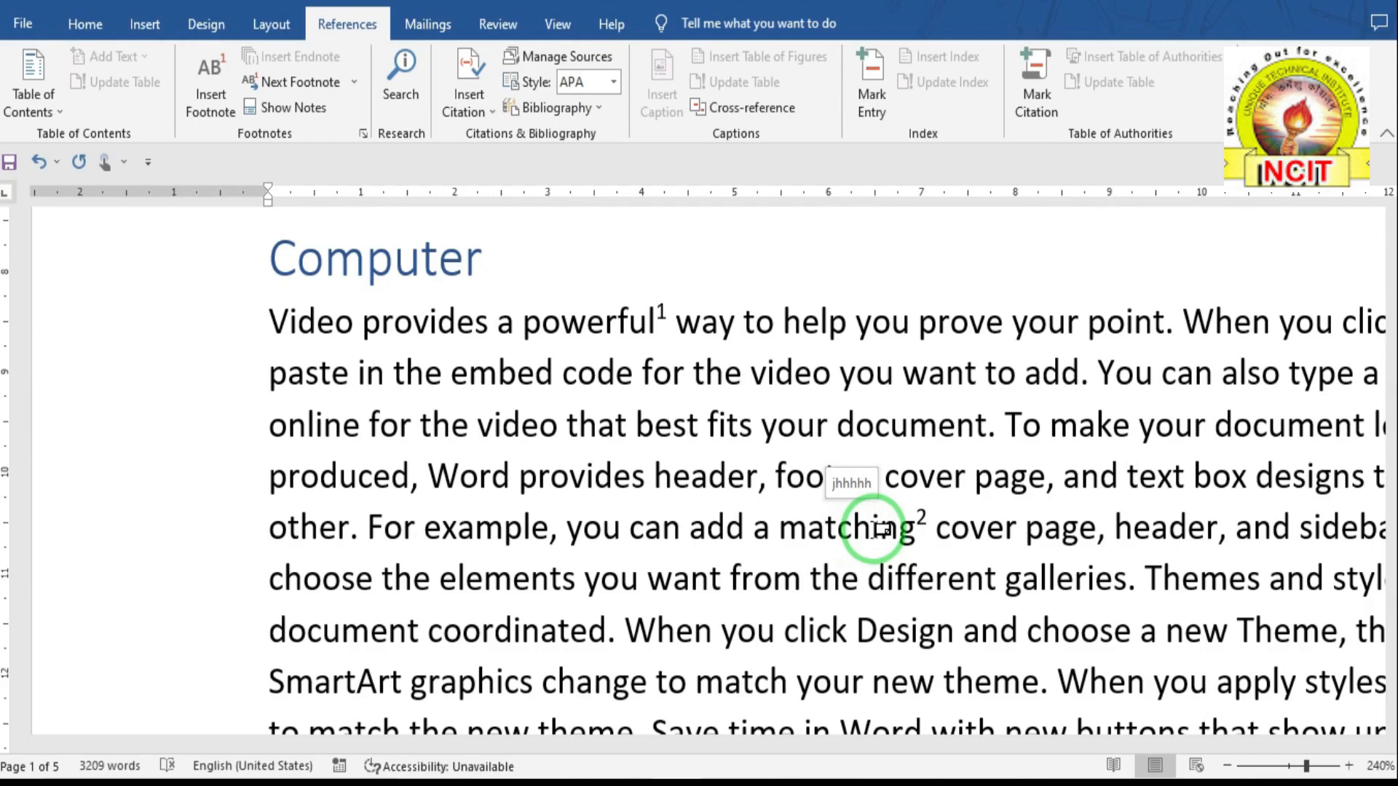
{"action": "left_click", "coordinate": [538, 432]}
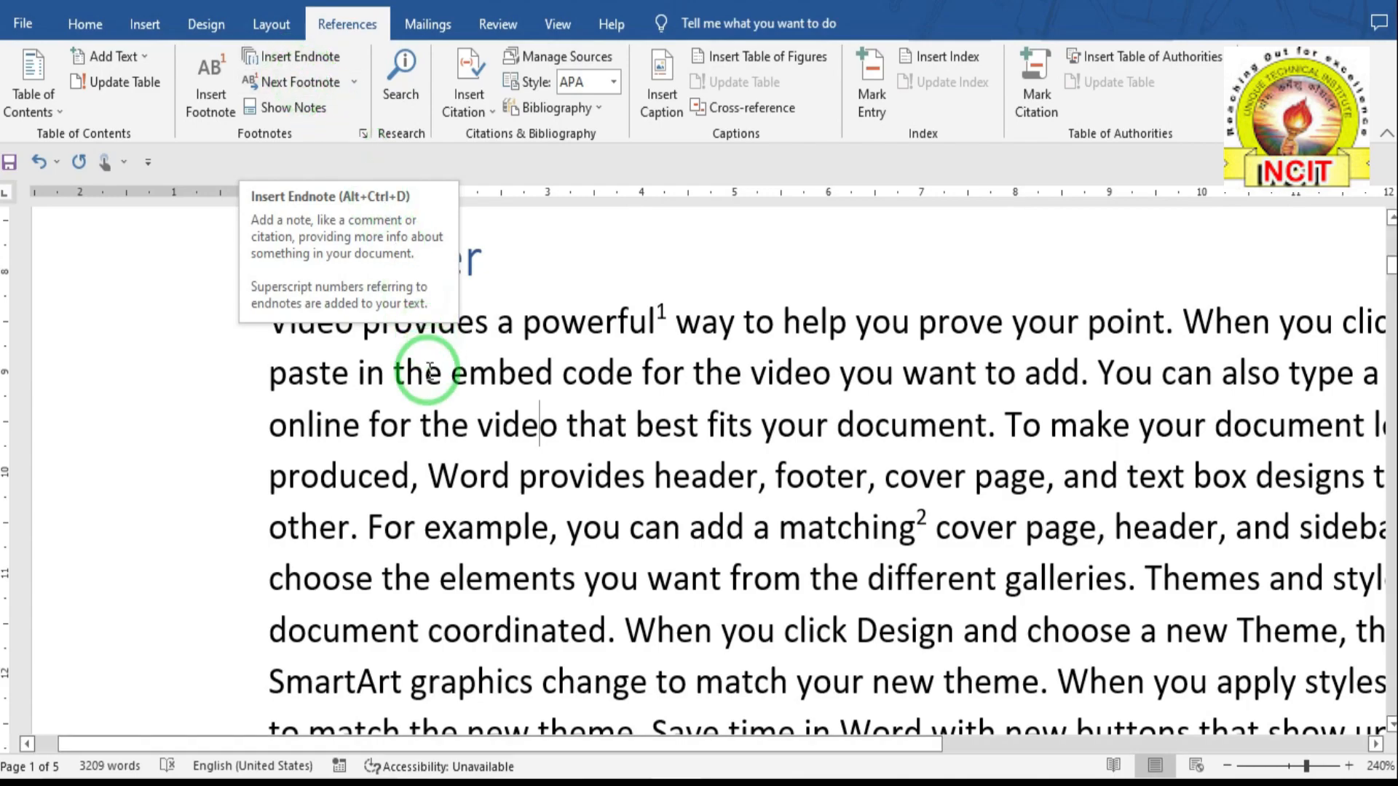
- Add an endnote after 'example' with placeholder text 'gfggfghghfh' and return to page 1
{"action": "left_click_drag", "start_coordinate": [429, 533], "coordinate": [550, 551]}
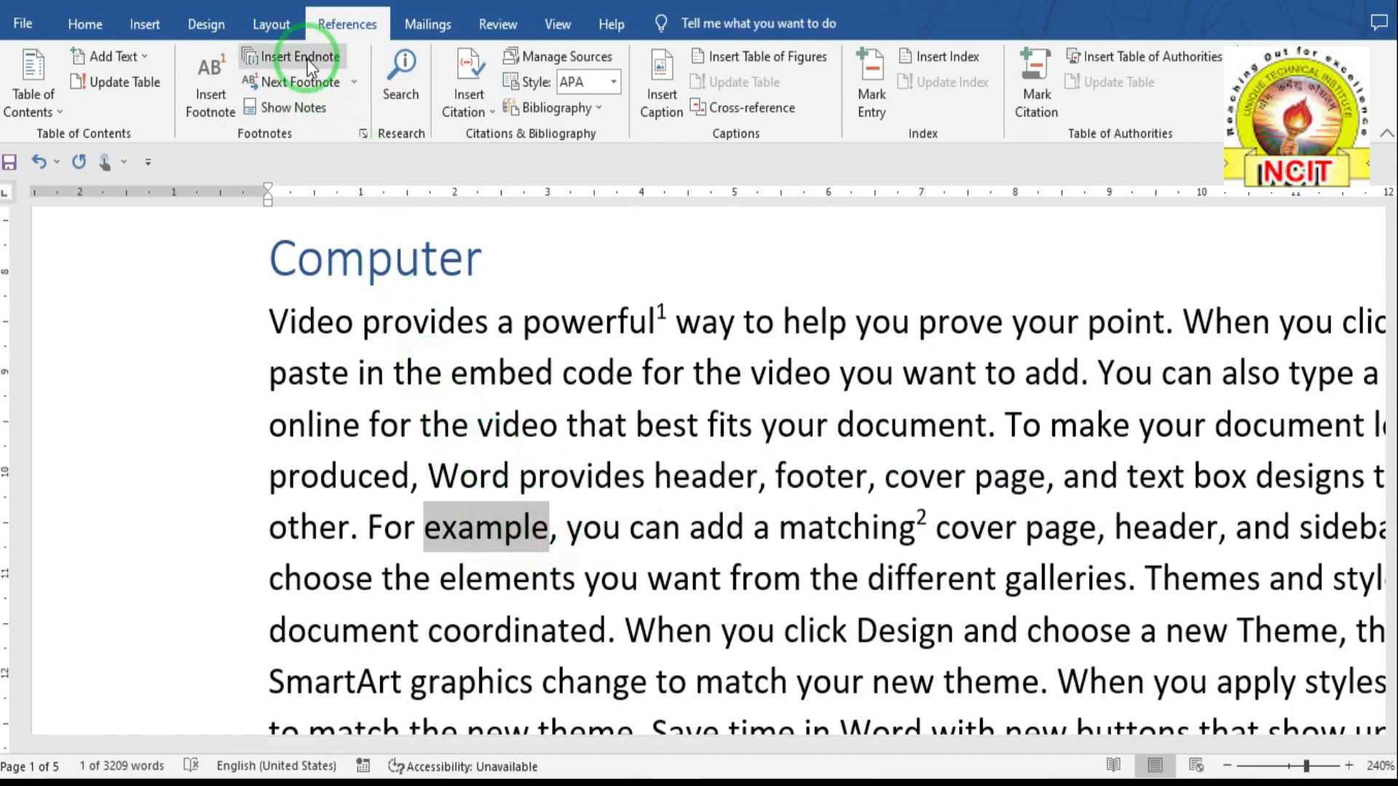
{"action": "left_click", "coordinate": [307, 59]}
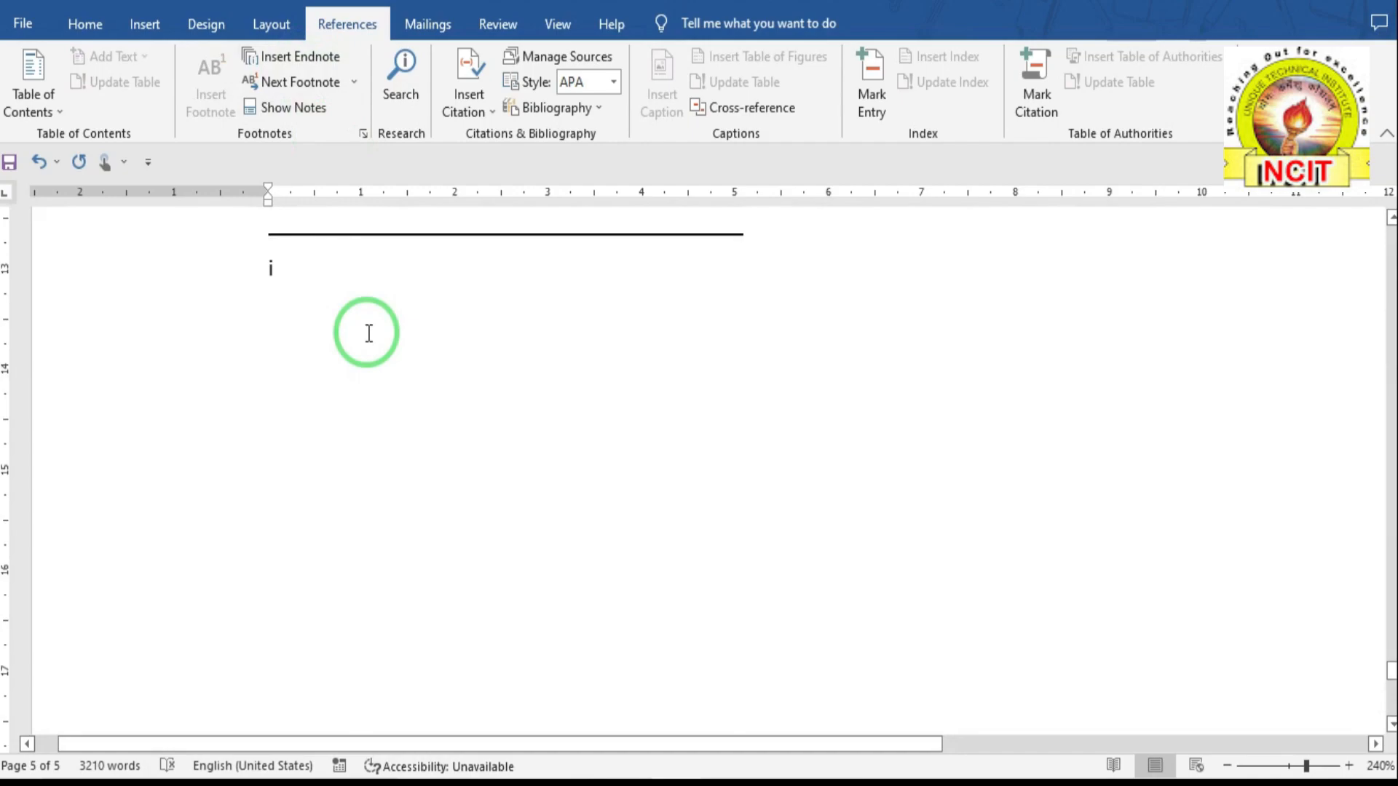
{"action": "scroll", "coordinate": [369, 333], "scroll_direction": "up", "scroll_amount": 2}
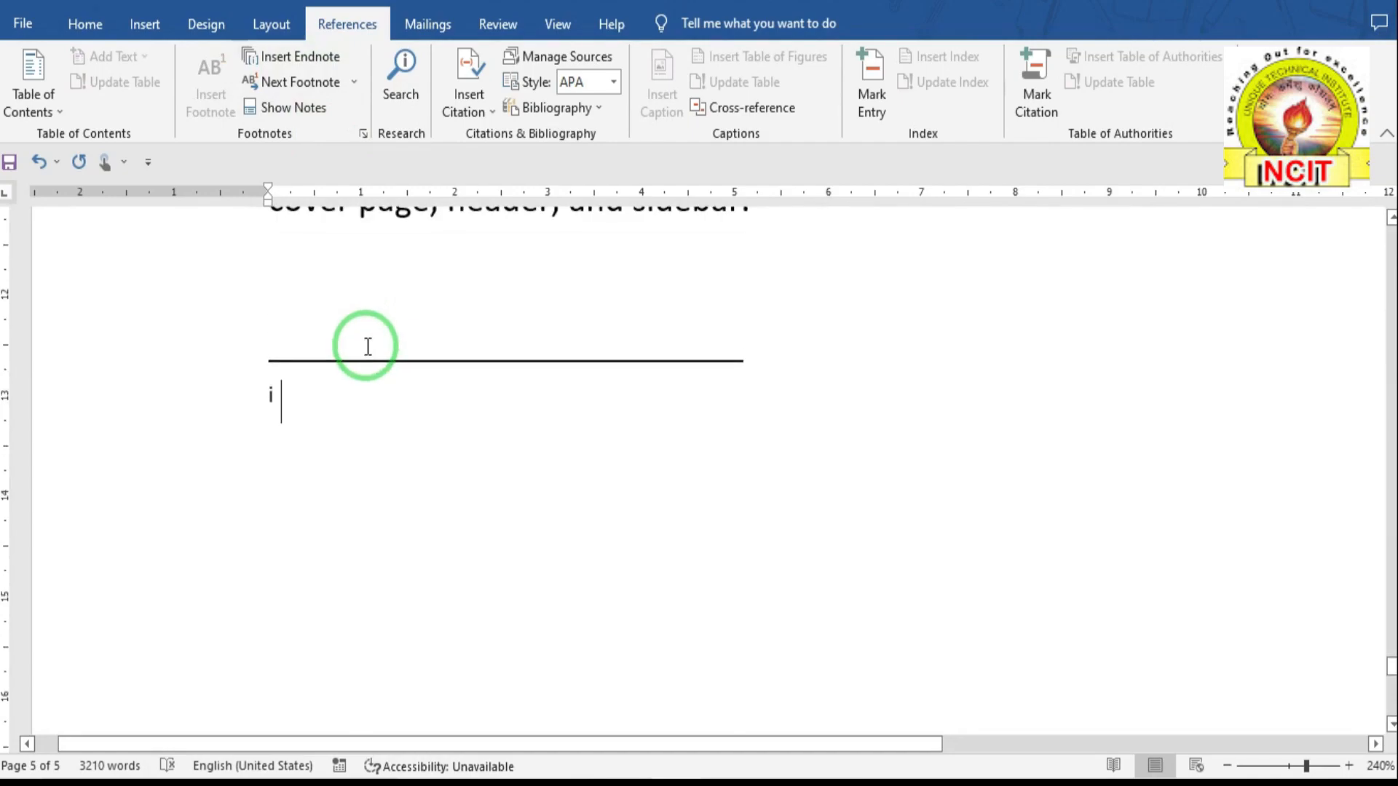
{"action": "type", "text": "gfggfghghfh"}
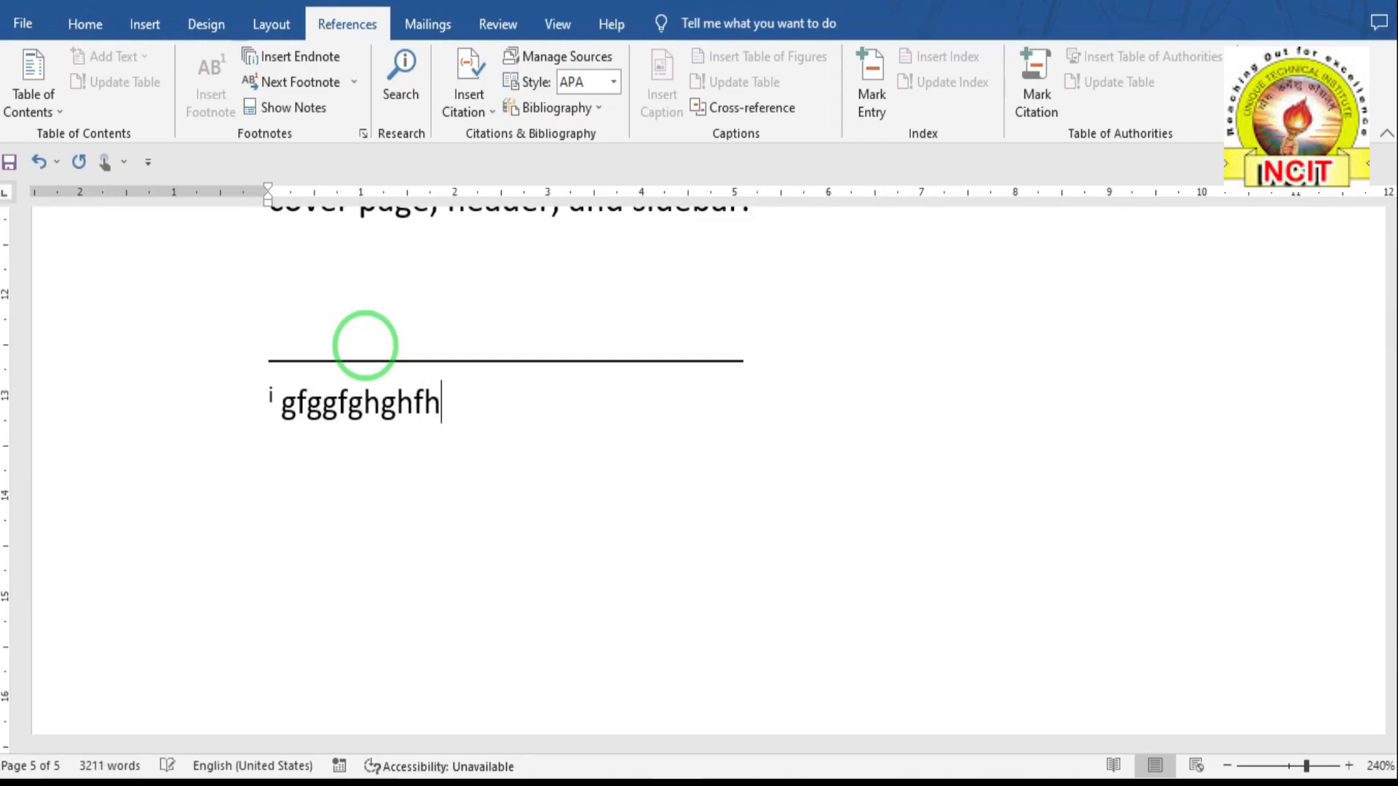
{"action": "scroll", "coordinate": [384, 386], "scroll_direction": "up", "scroll_amount": 20}
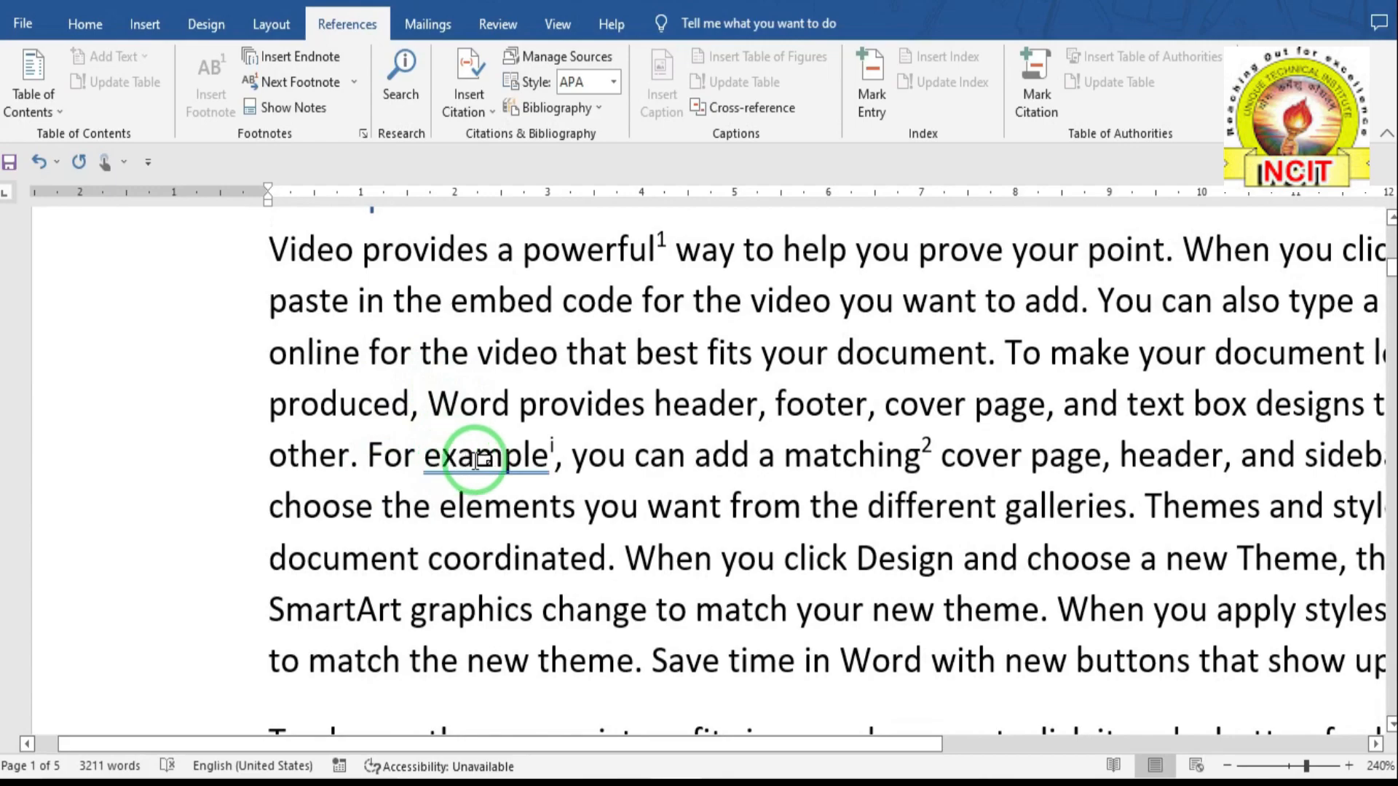
{"action": "mouse_move", "coordinate": [552, 446]}
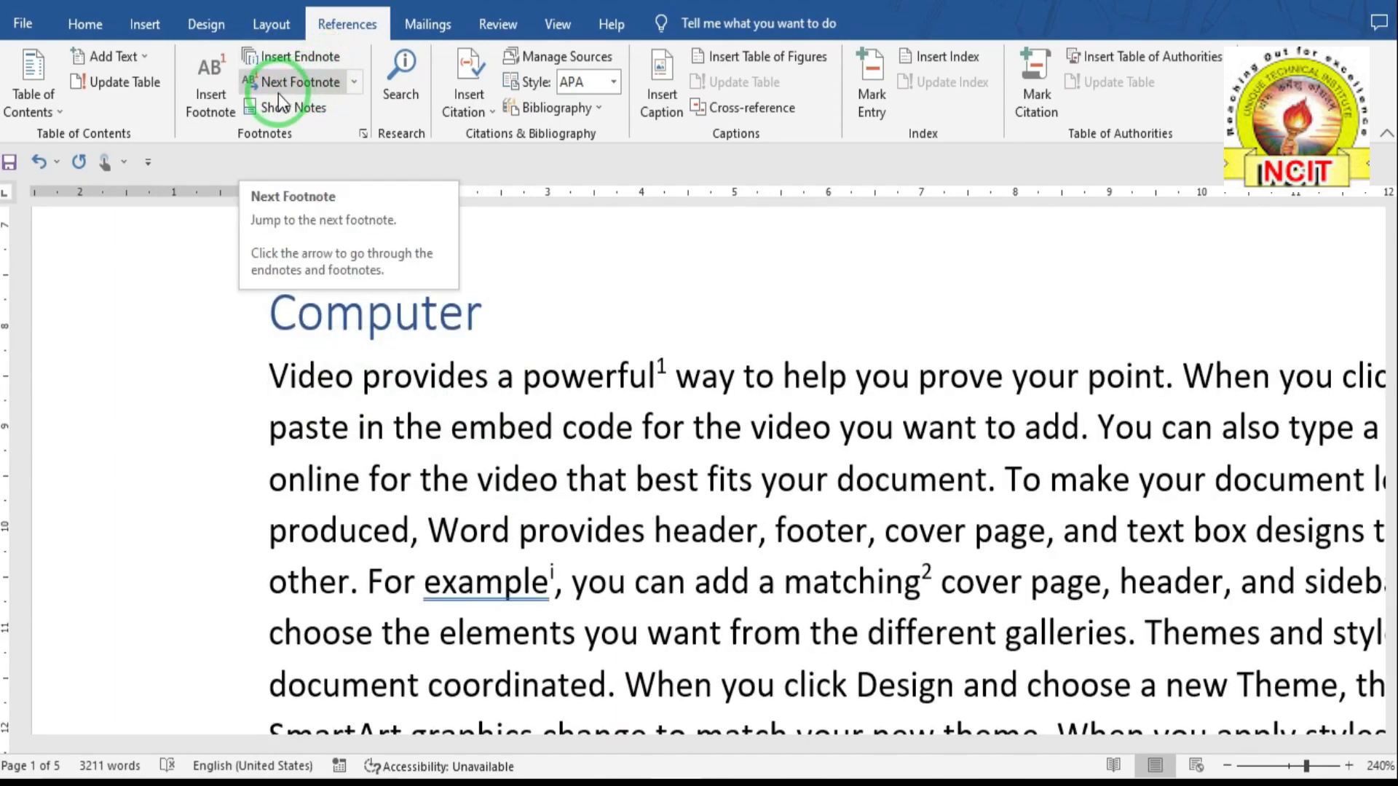
{"action": "left_click", "coordinate": [346, 84]}
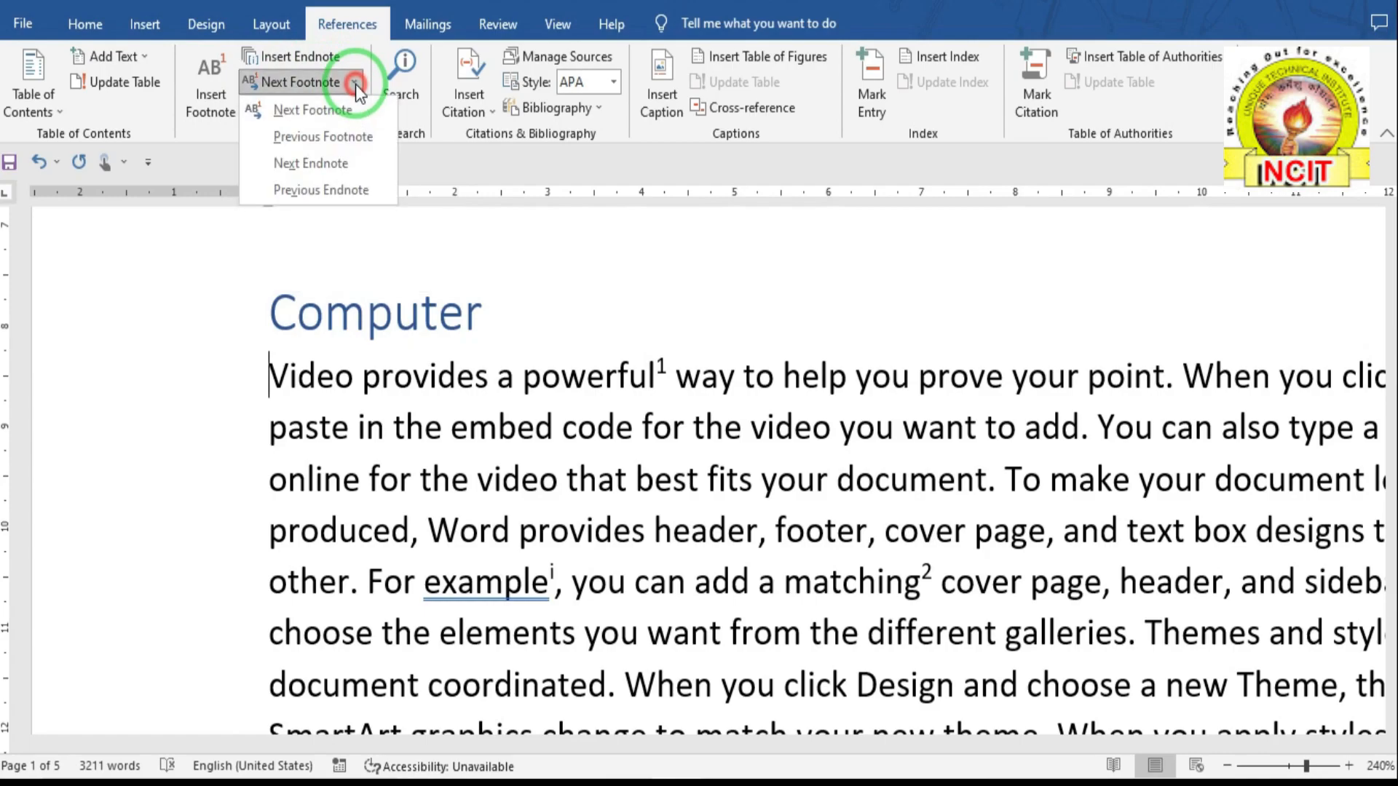
{"action": "left_click", "coordinate": [308, 112]}
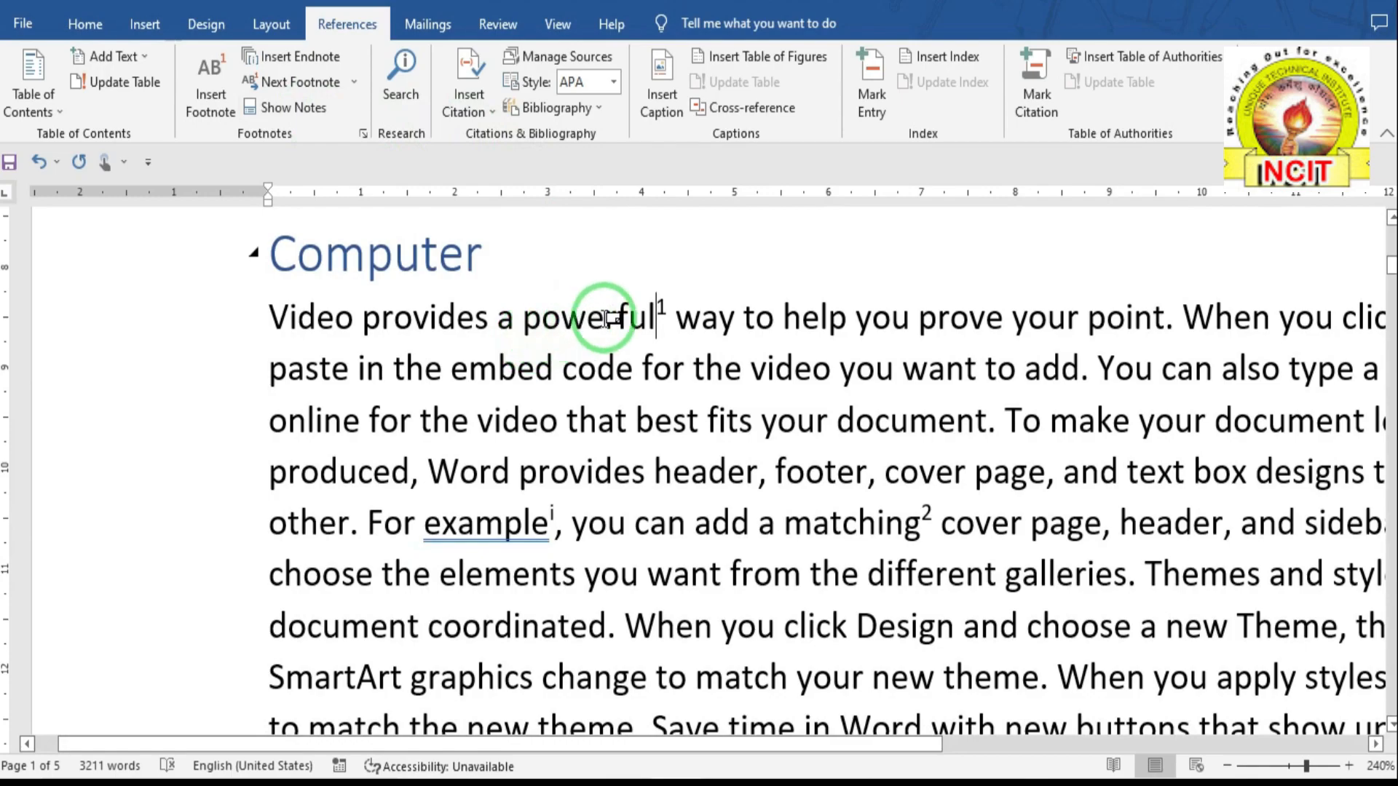
{"action": "mouse_move", "coordinate": [640, 316]}
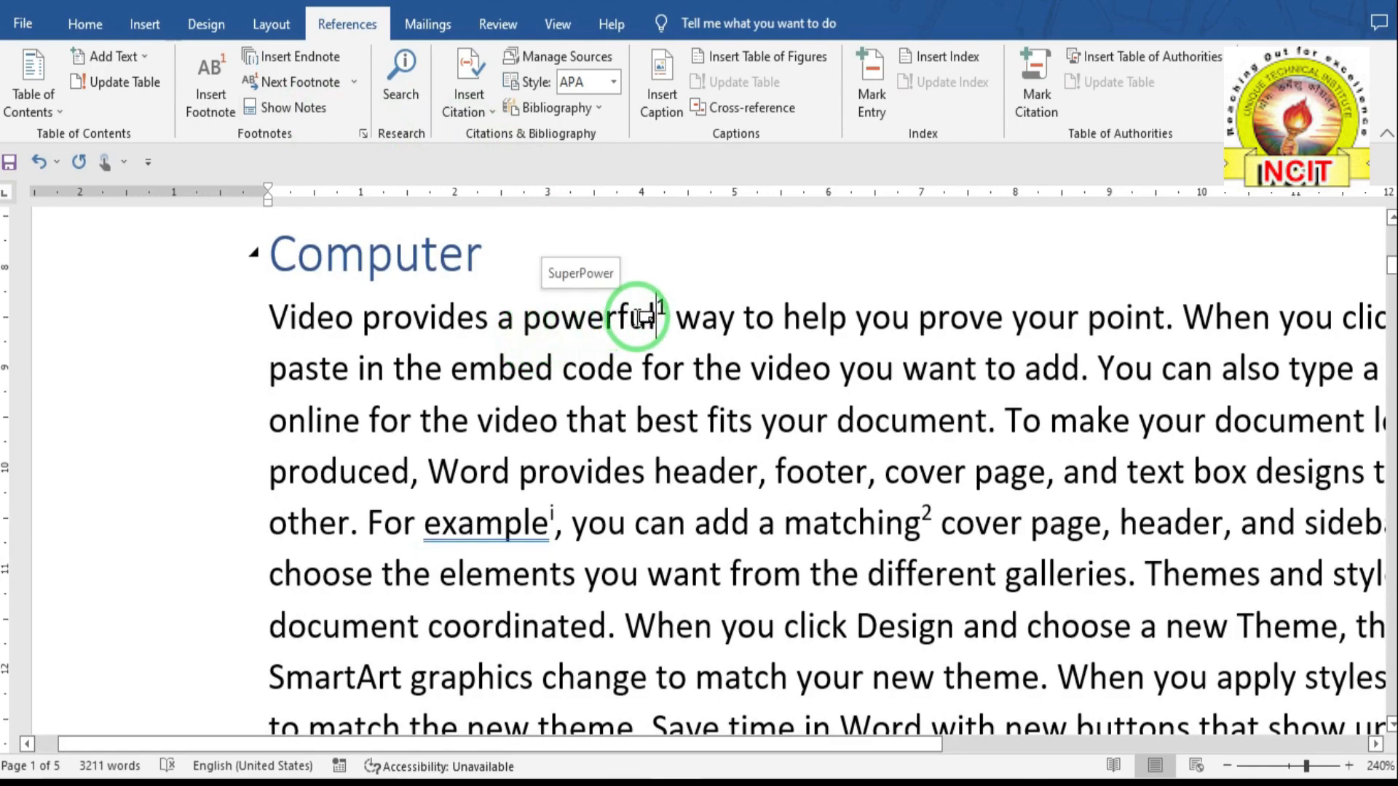
{"action": "left_click", "coordinate": [330, 81]}
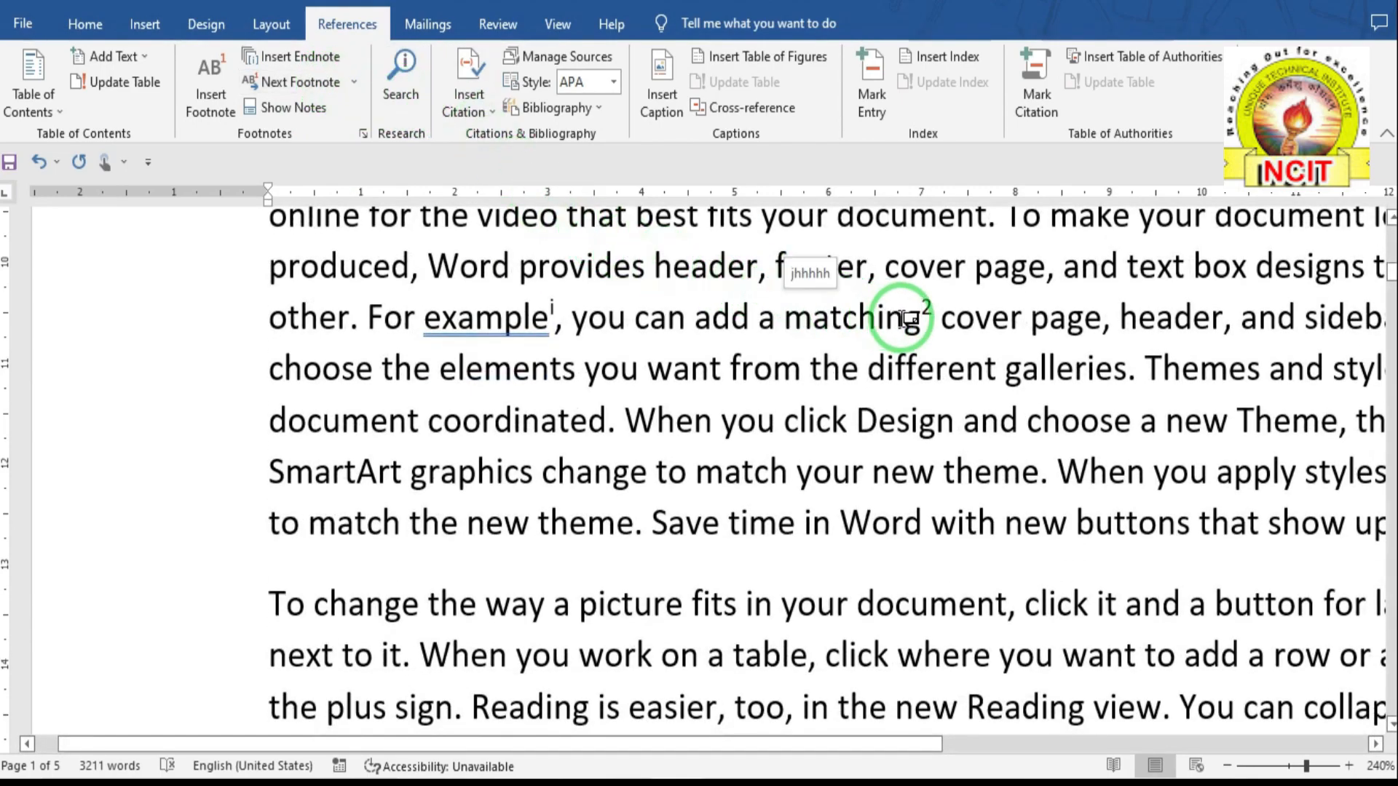
{"action": "left_click", "coordinate": [400, 102]}
{"action": "left_click", "coordinate": [356, 82]}
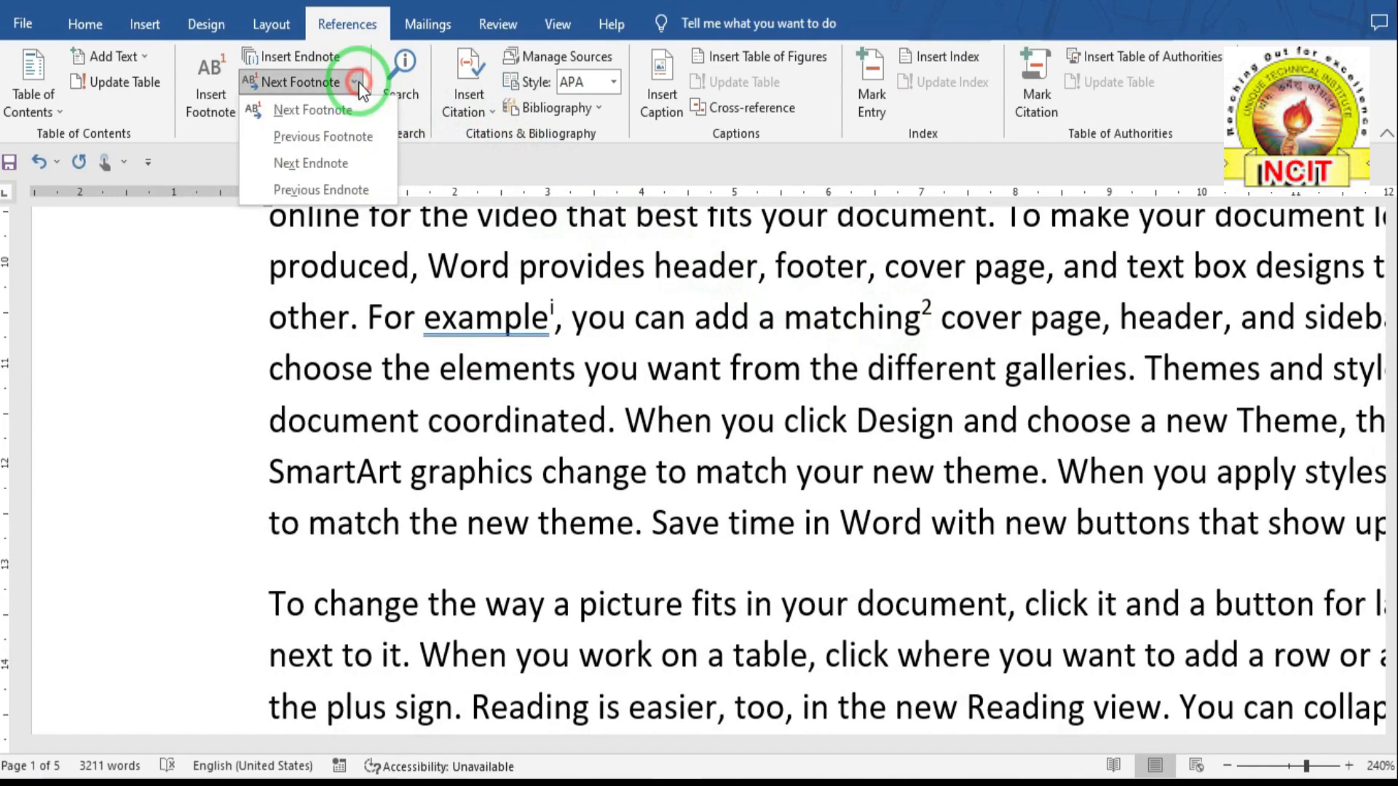
{"action": "left_click", "coordinate": [344, 139]}
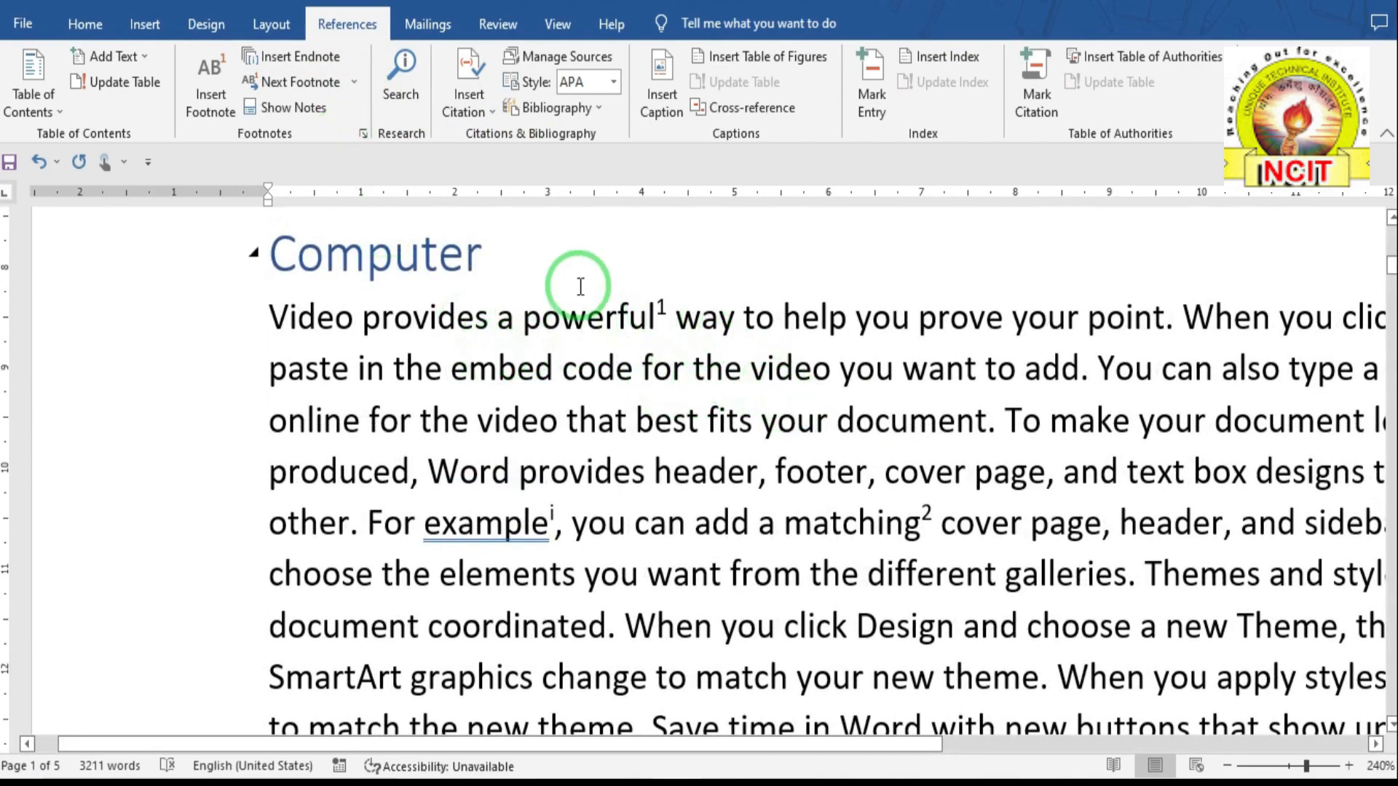
{"action": "left_click", "coordinate": [355, 82]}
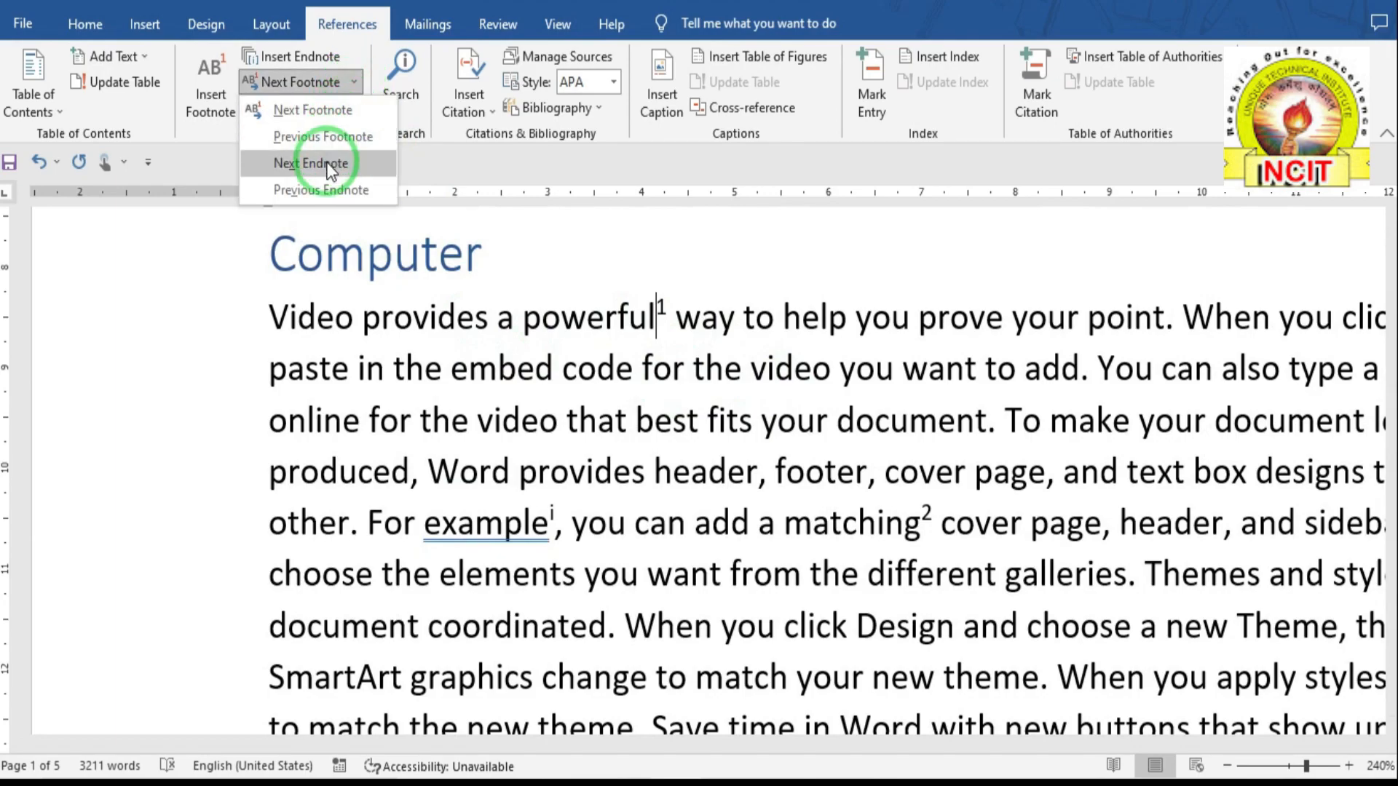
{"action": "left_click", "coordinate": [329, 164]}
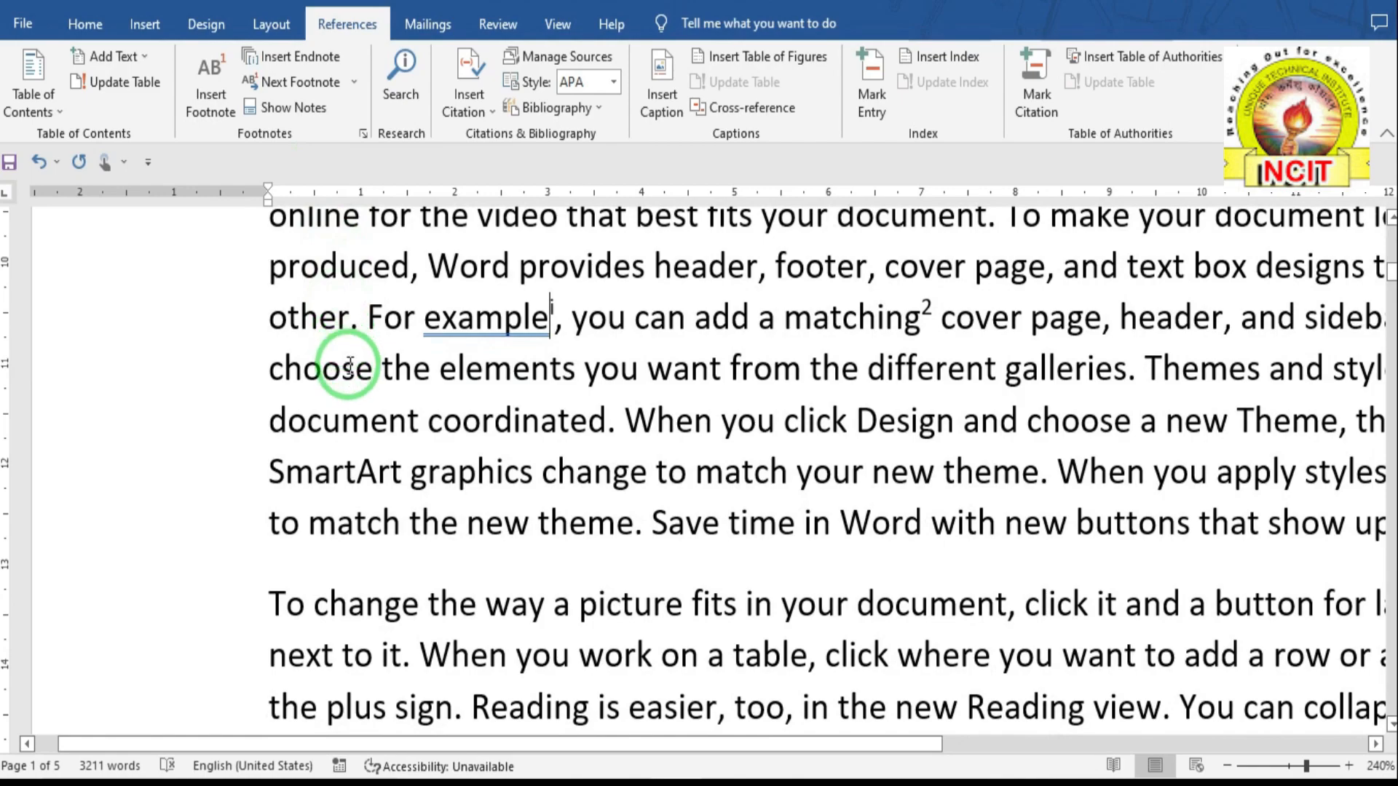
{"action": "mouse_move", "coordinate": [495, 333]}
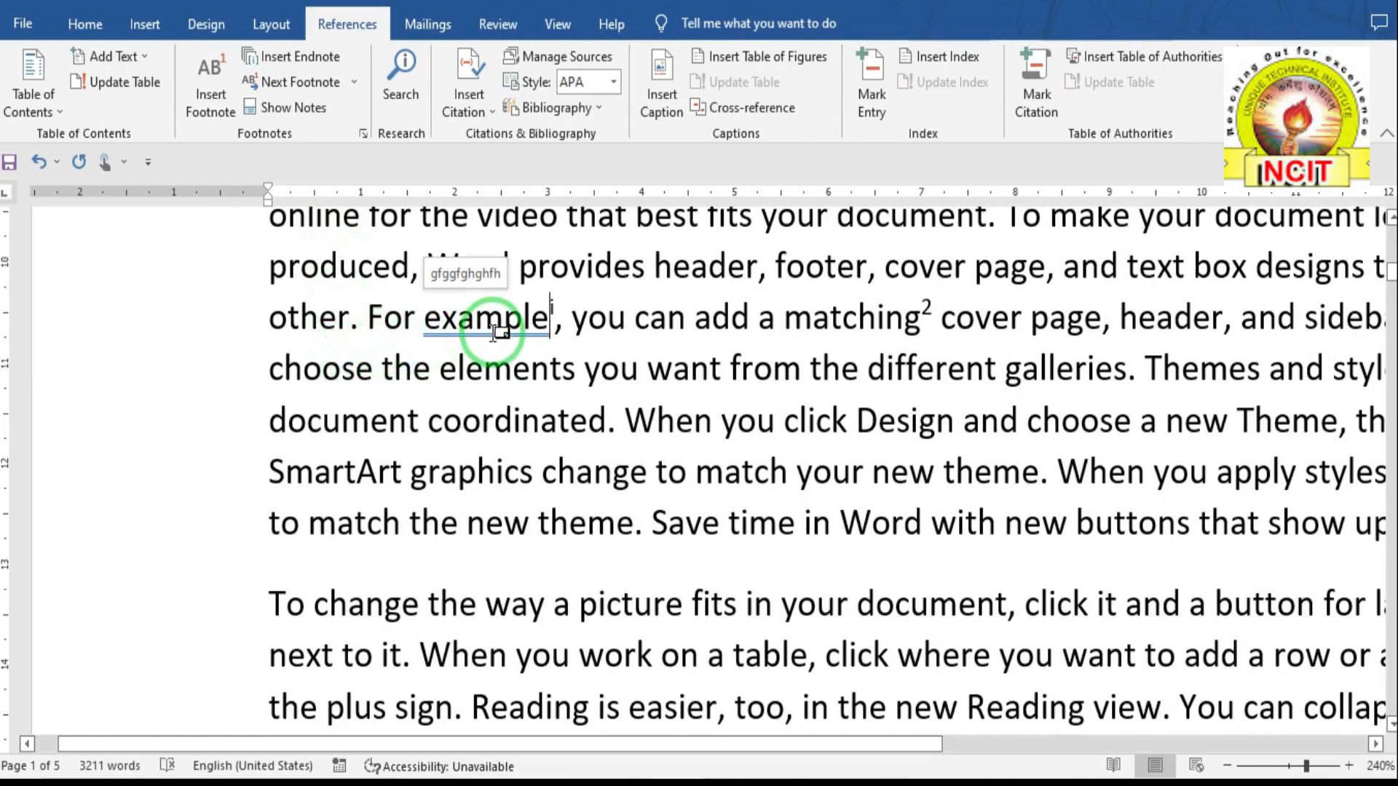
{"action": "left_click", "coordinate": [354, 82]}
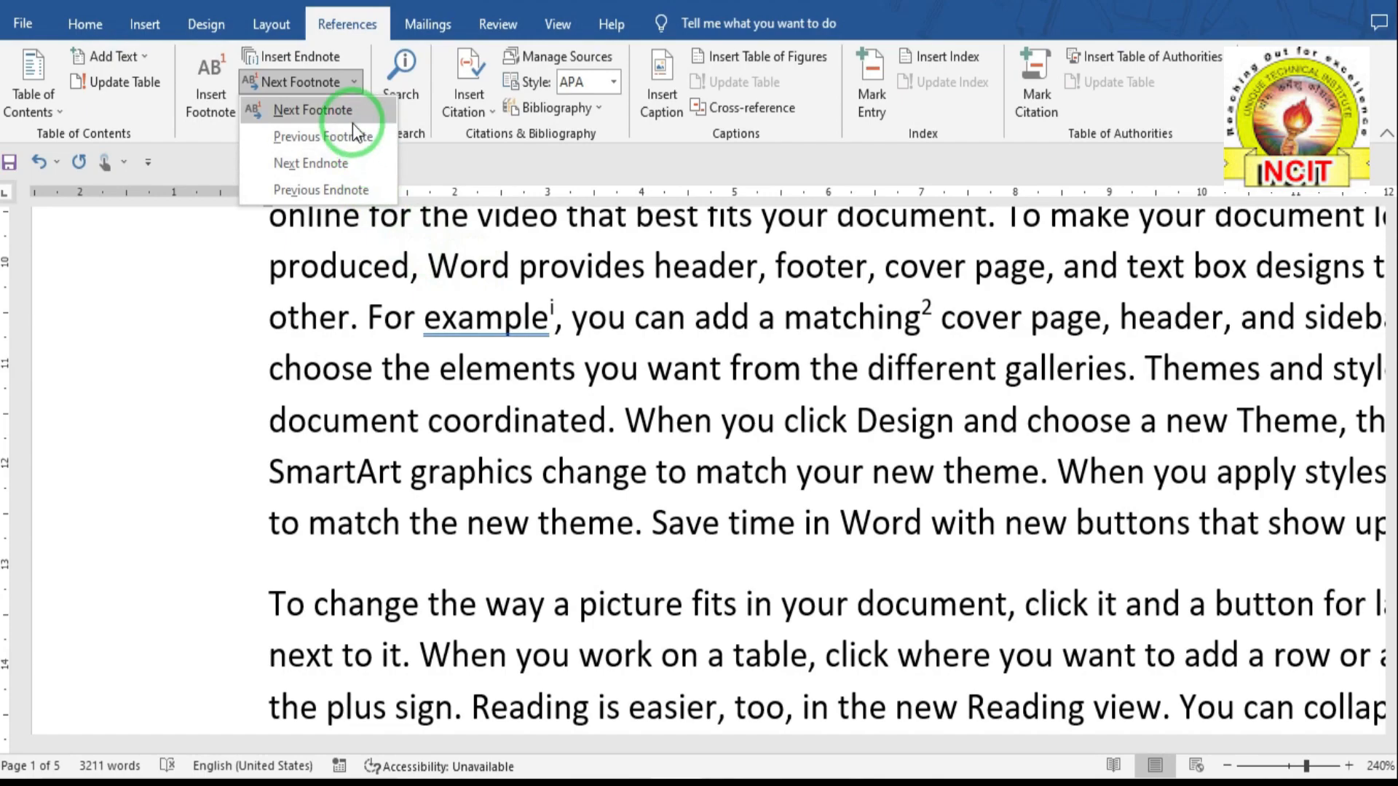
{"action": "left_click", "coordinate": [349, 163]}
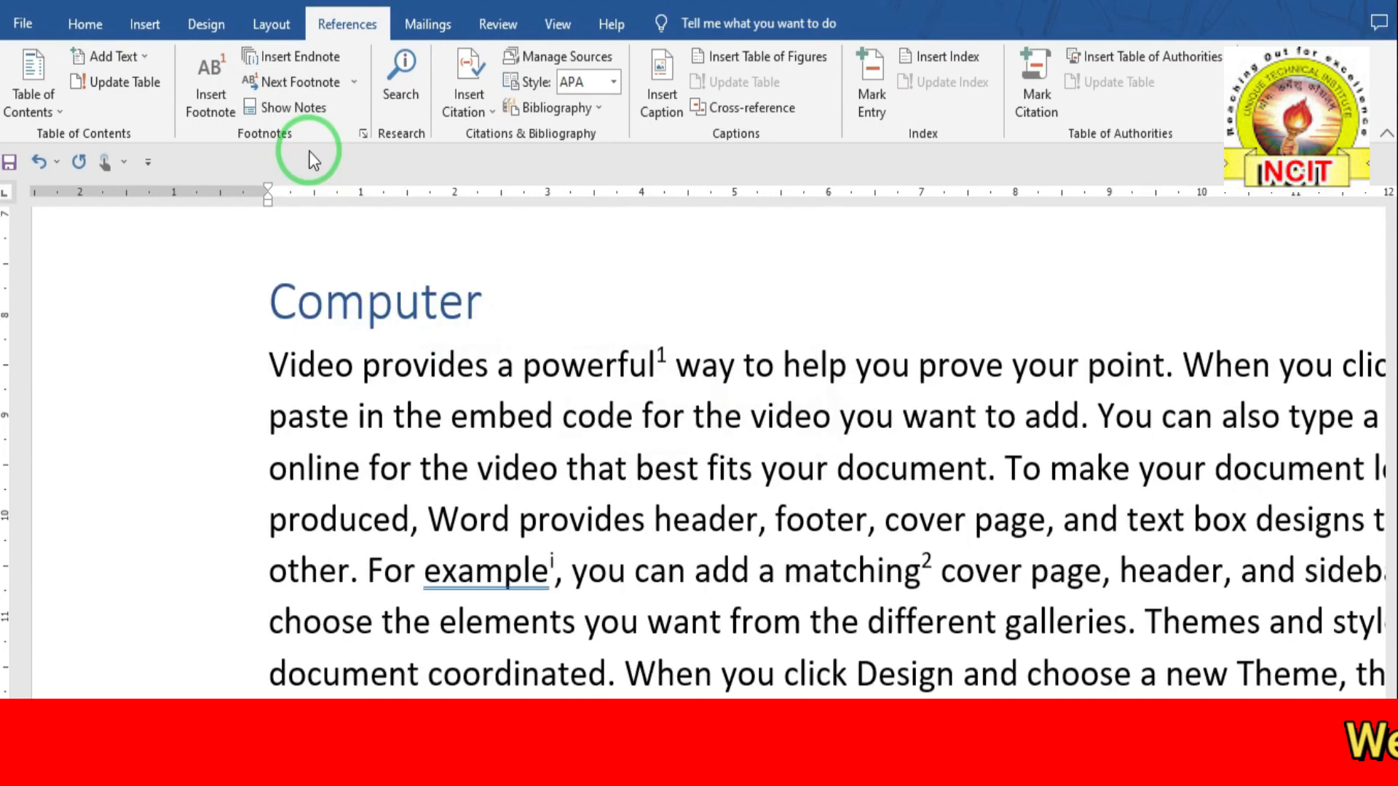
- Use Show Notes to view the footnote area, then jump to the endnote area
{"action": "left_click", "coordinate": [295, 111]}
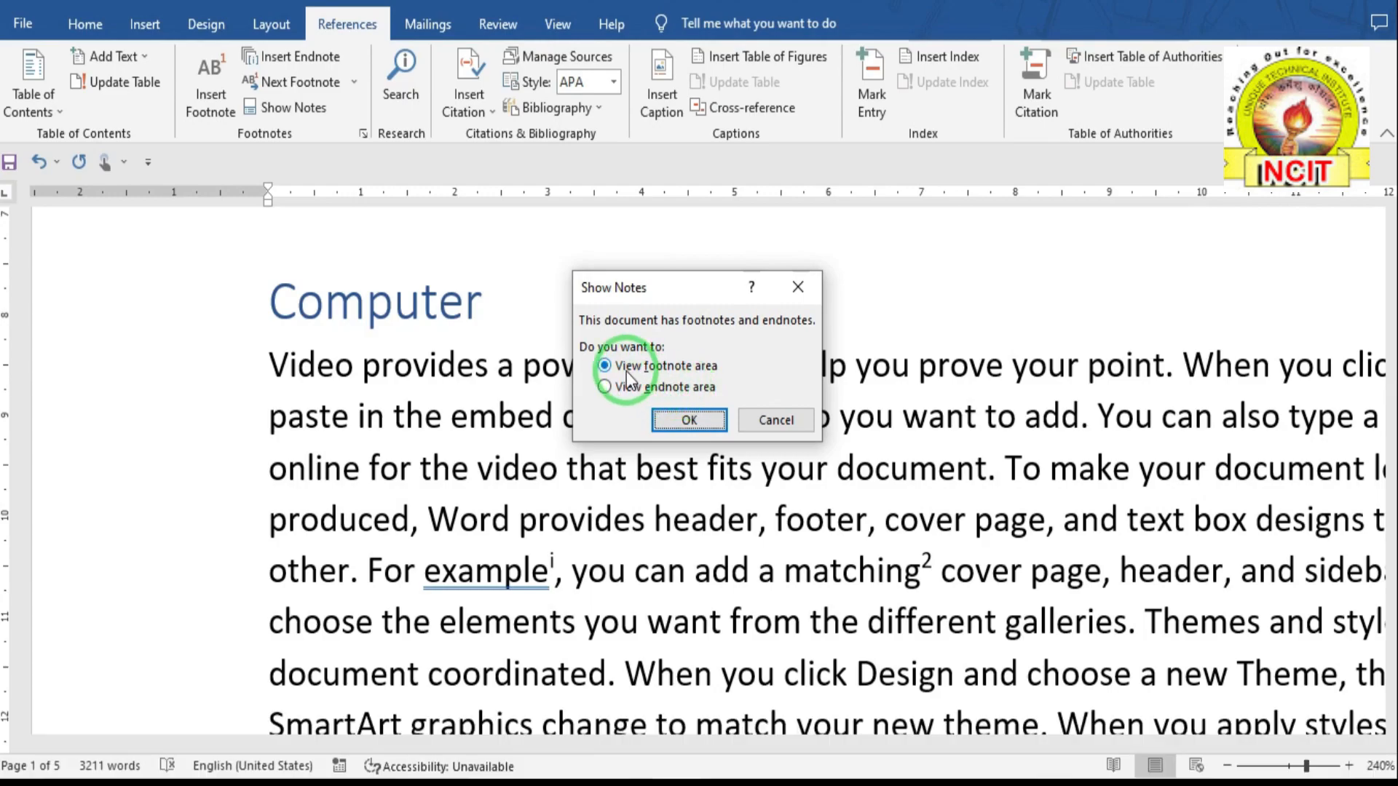
{"action": "left_click", "coordinate": [626, 370]}
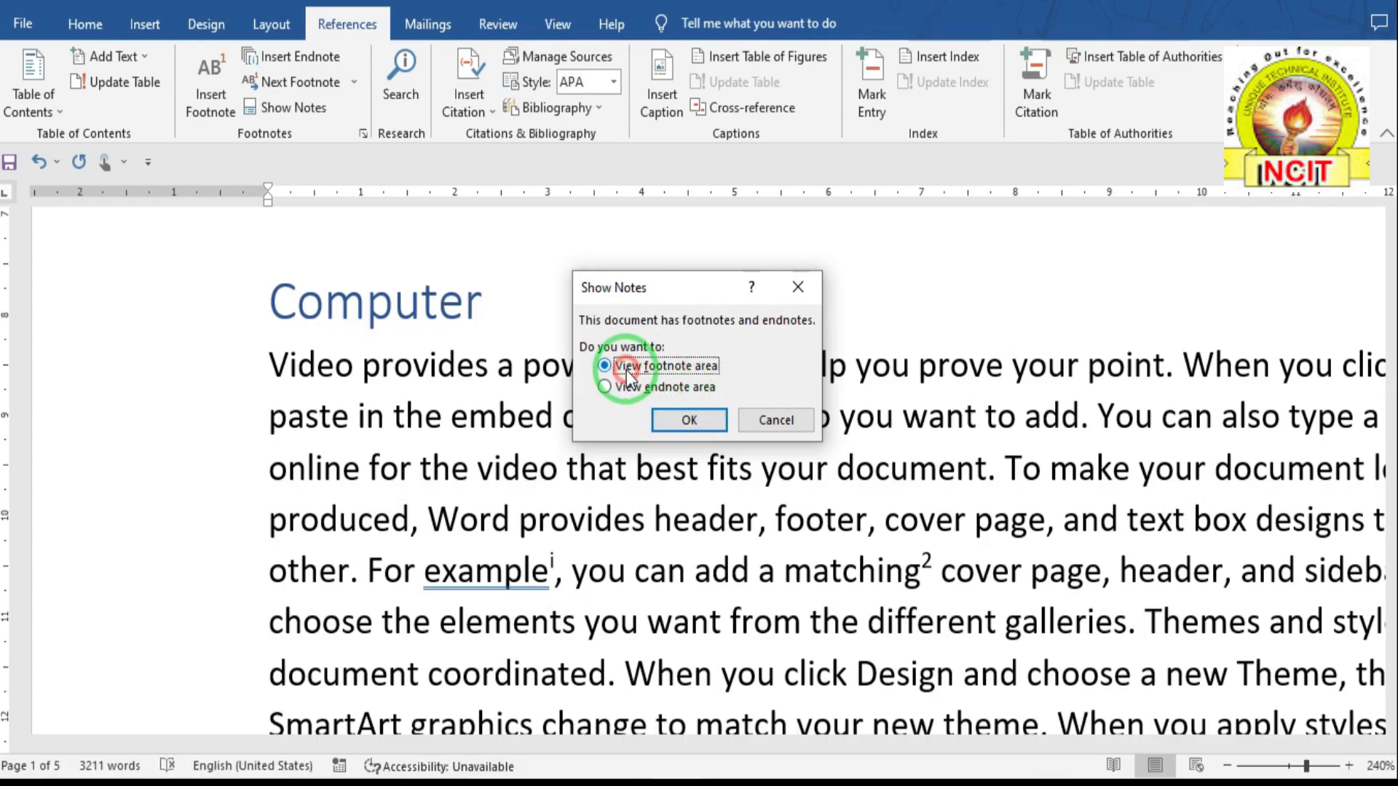
{"action": "left_click", "coordinate": [688, 421]}
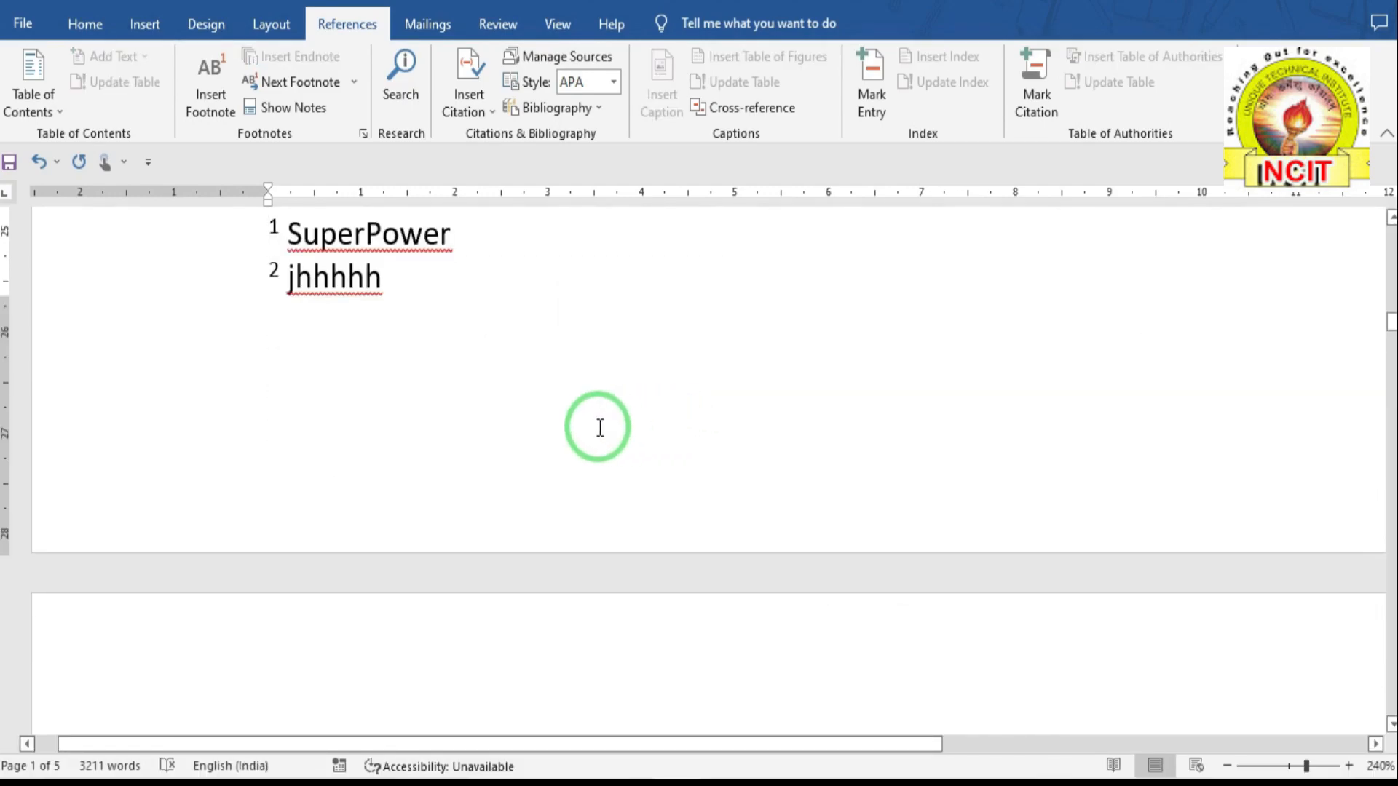
{"action": "scroll", "coordinate": [599, 427], "scroll_direction": "up", "scroll_amount": 2}
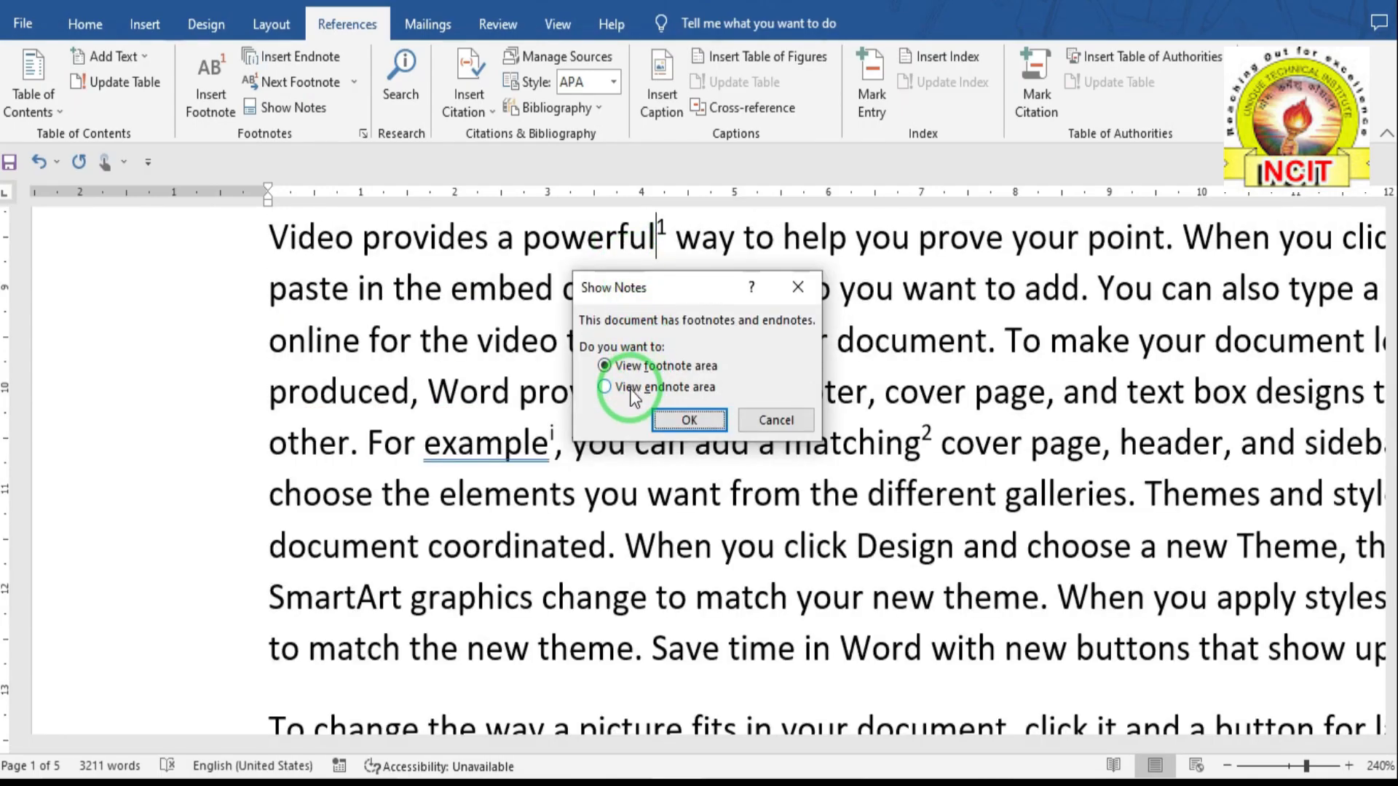
{"action": "left_click", "coordinate": [631, 389]}
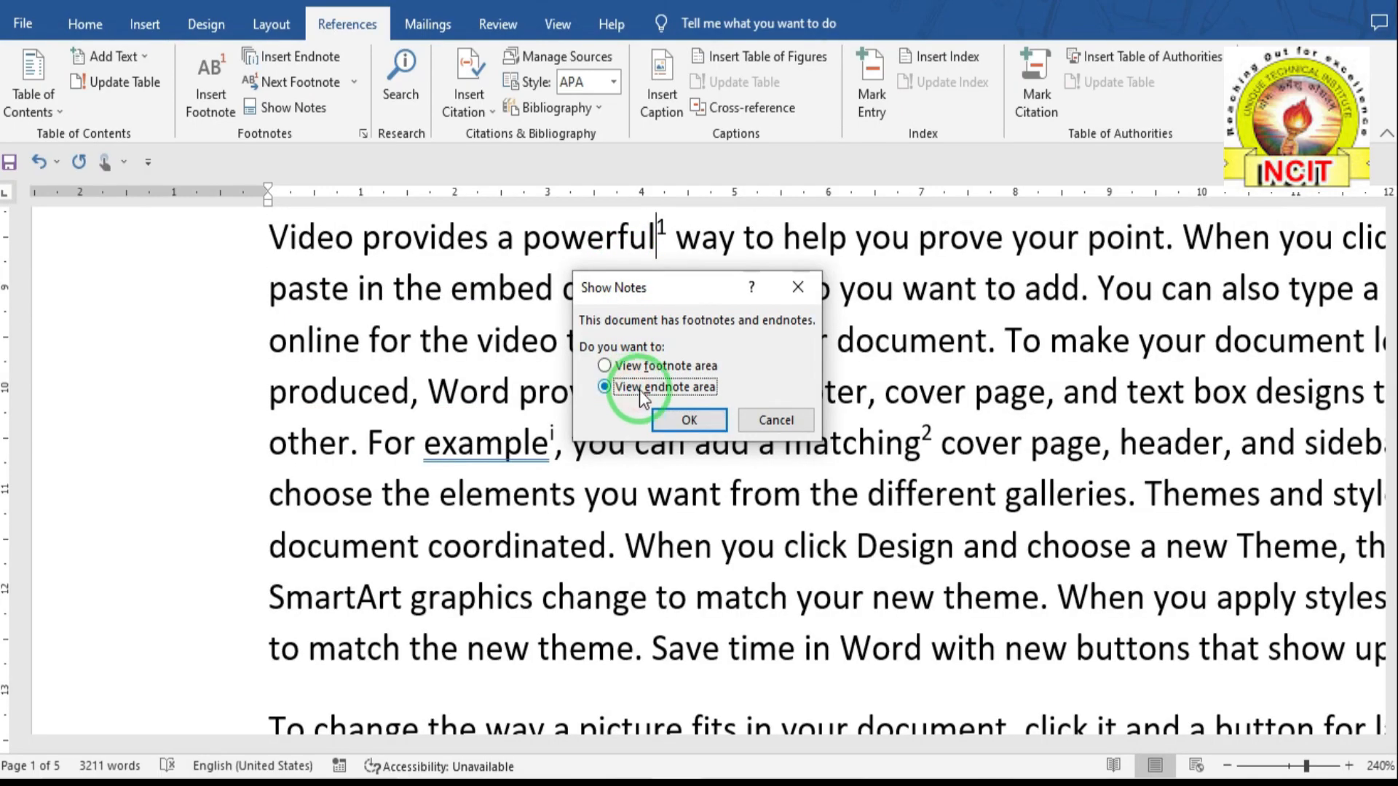
{"action": "left_click", "coordinate": [687, 420]}
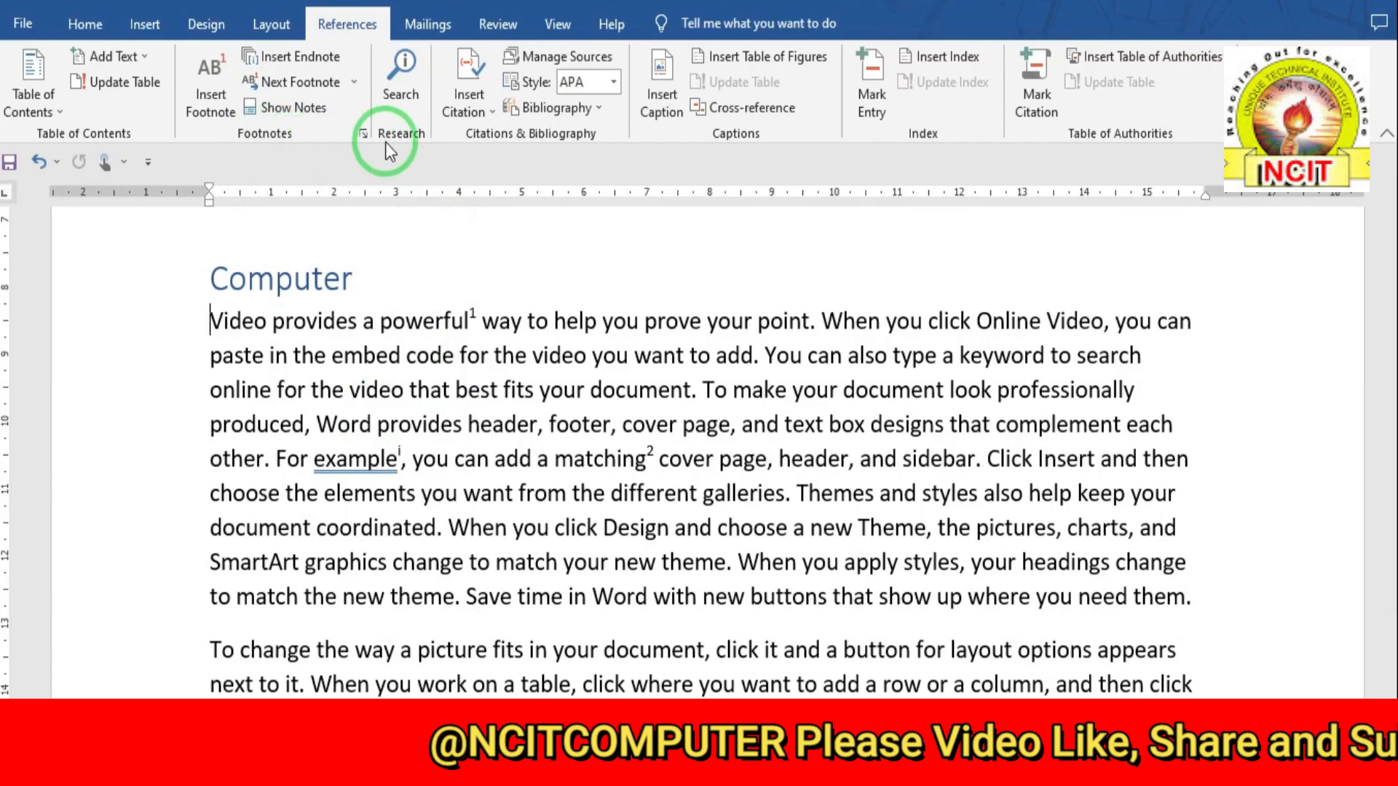
- Search the web for 'computer wiki' and open the Wikipedia Computer article
{"action": "left_click", "coordinate": [400, 96]}
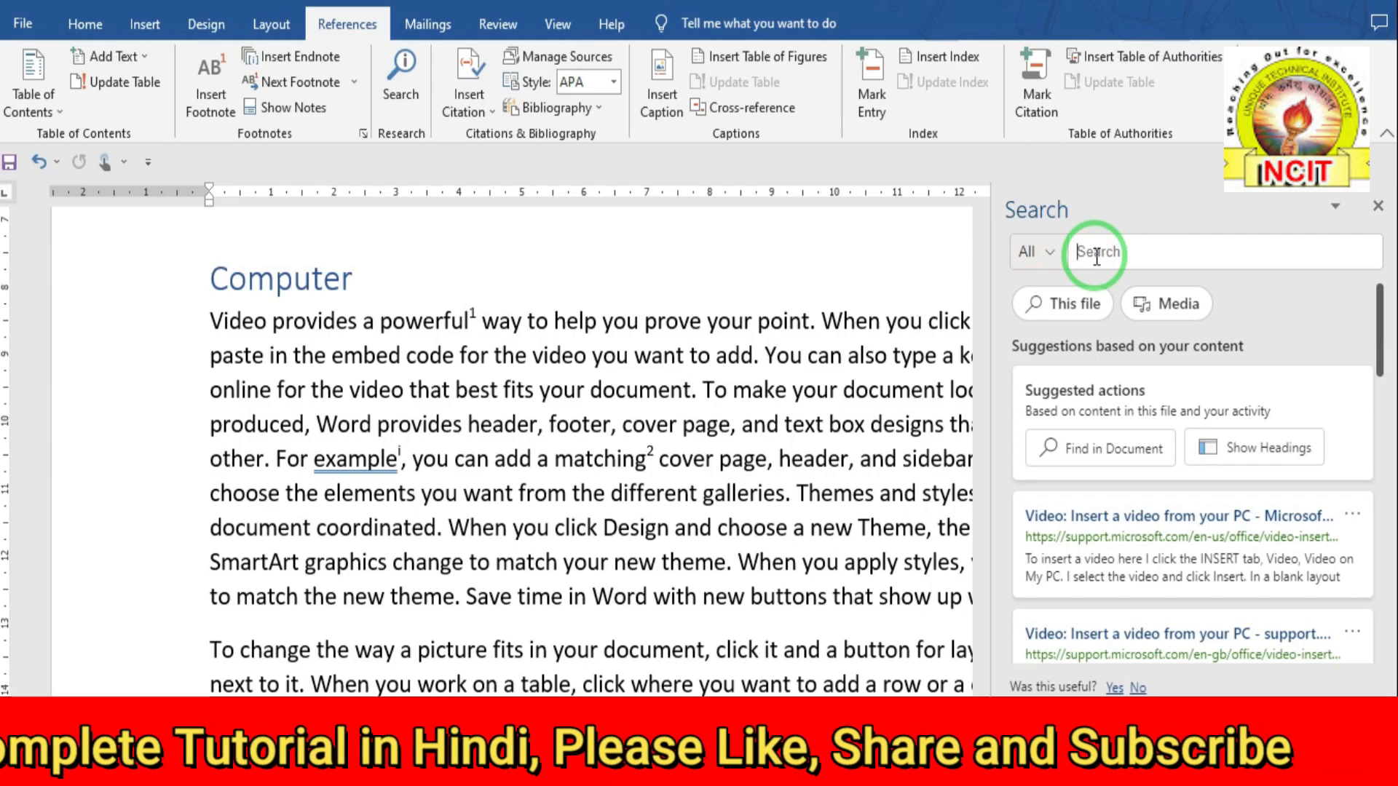
{"action": "type", "text": "com"}
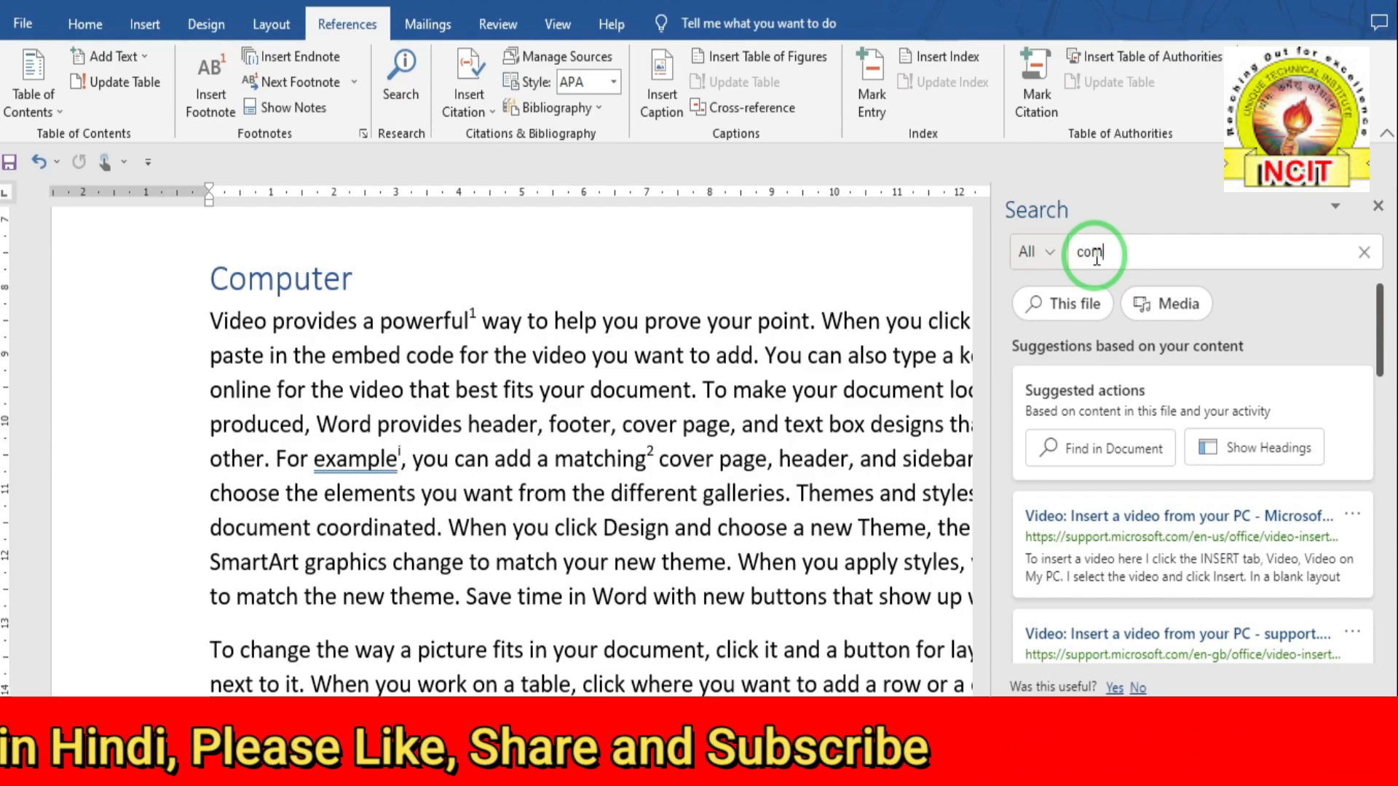
{"action": "type", "text": "puter"}
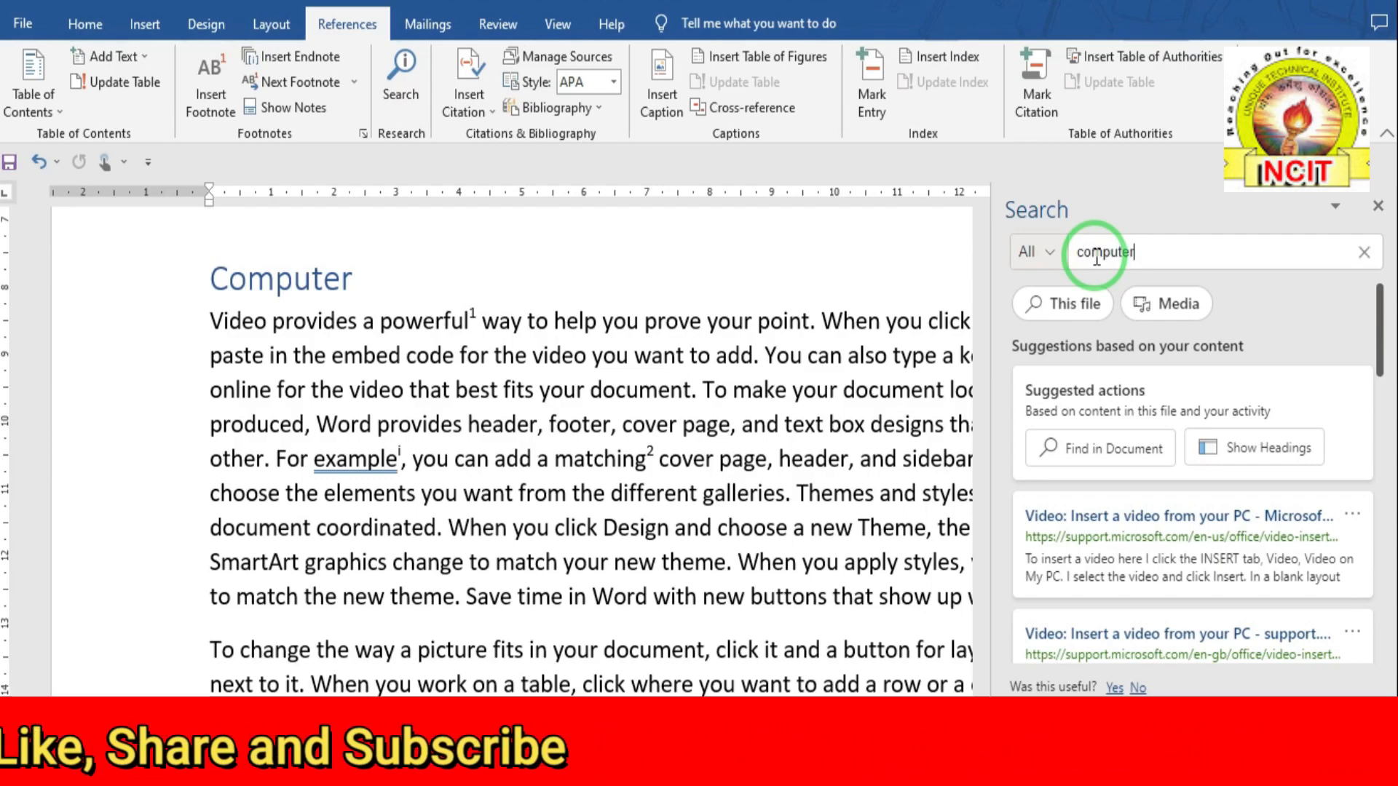
{"action": "type", "text": " wik"}
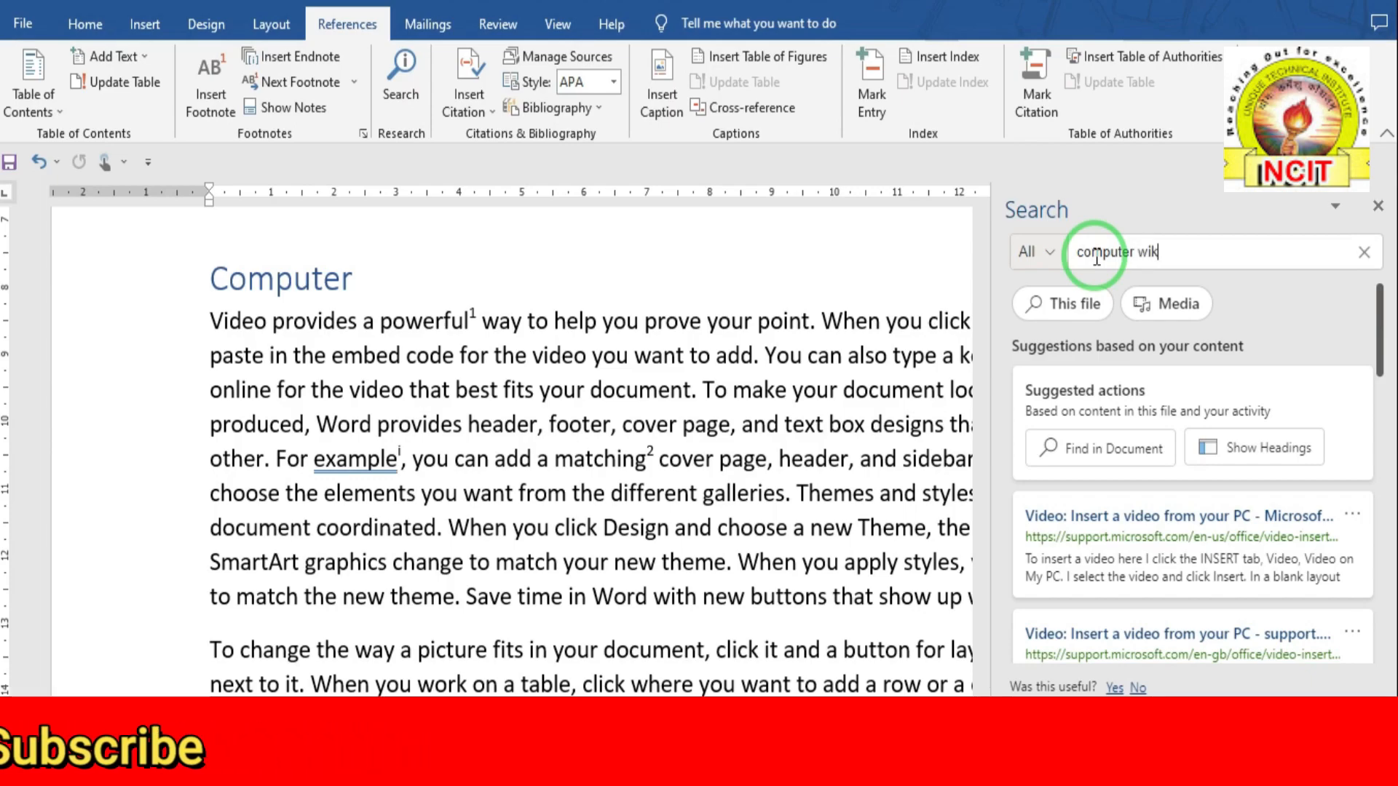
{"action": "type", "text": "i"}
{"action": "key", "text": "Return"}
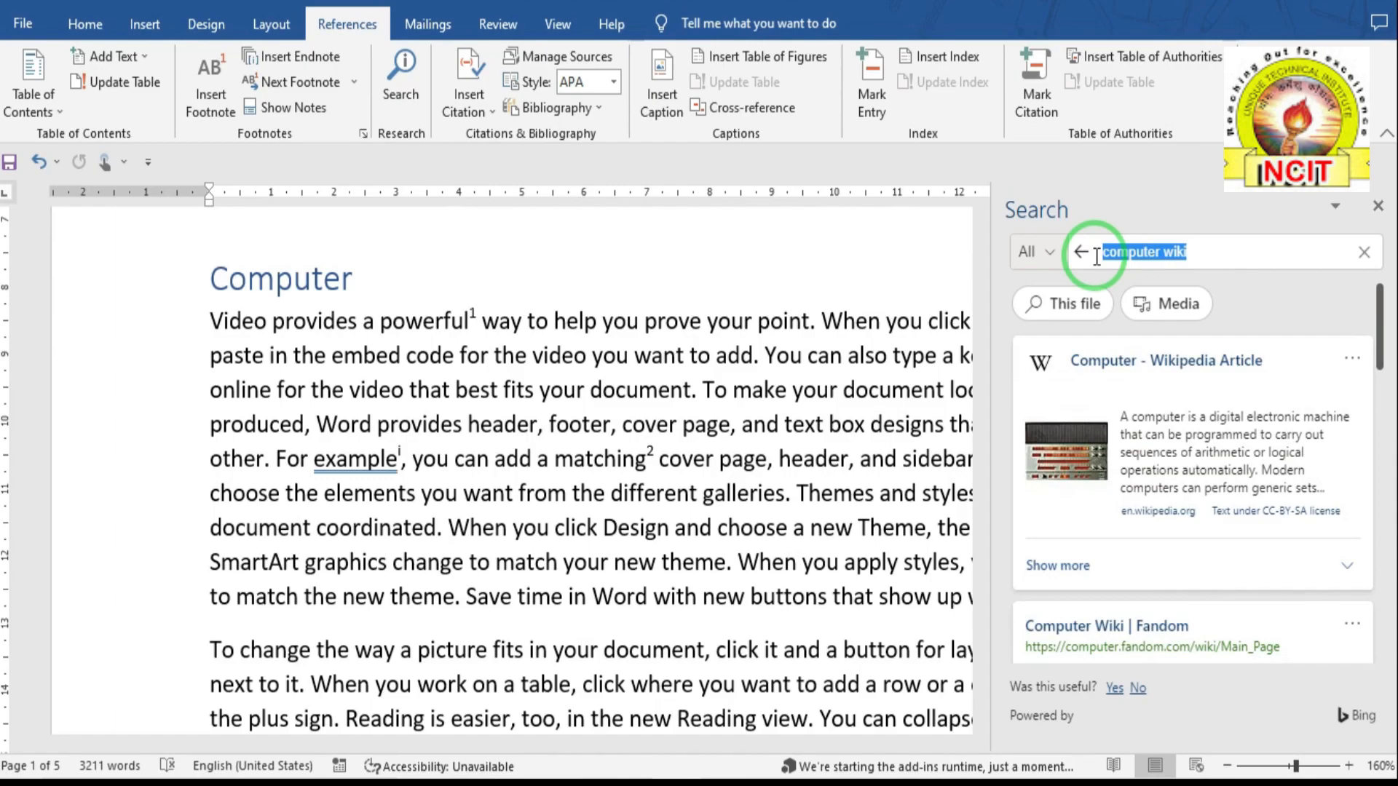
{"action": "scroll", "coordinate": [1134, 497], "scroll_direction": "down", "scroll_amount": 2}
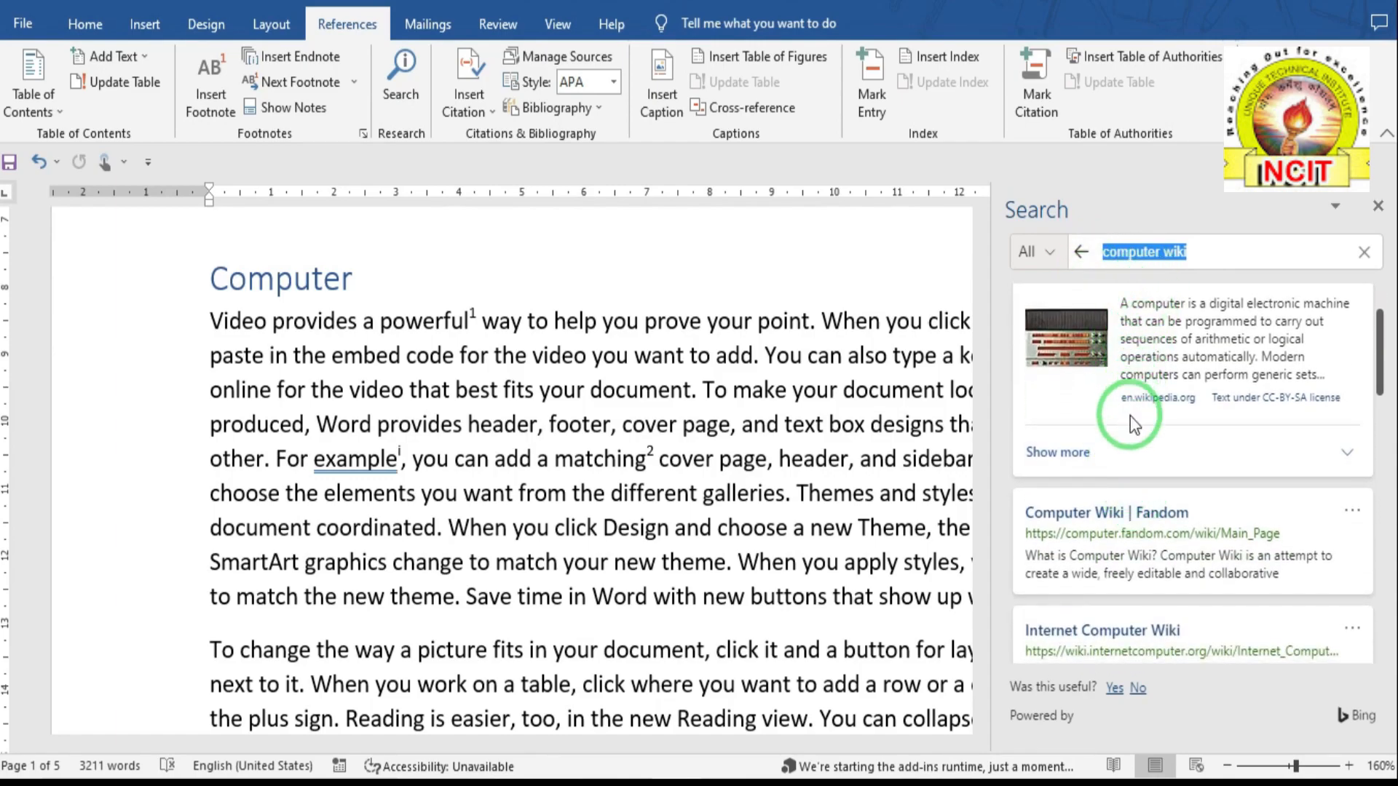
{"action": "scroll", "coordinate": [1125, 463], "scroll_direction": "down", "scroll_amount": 1}
{"action": "scroll", "coordinate": [1124, 463], "scroll_direction": "down", "scroll_amount": 2}
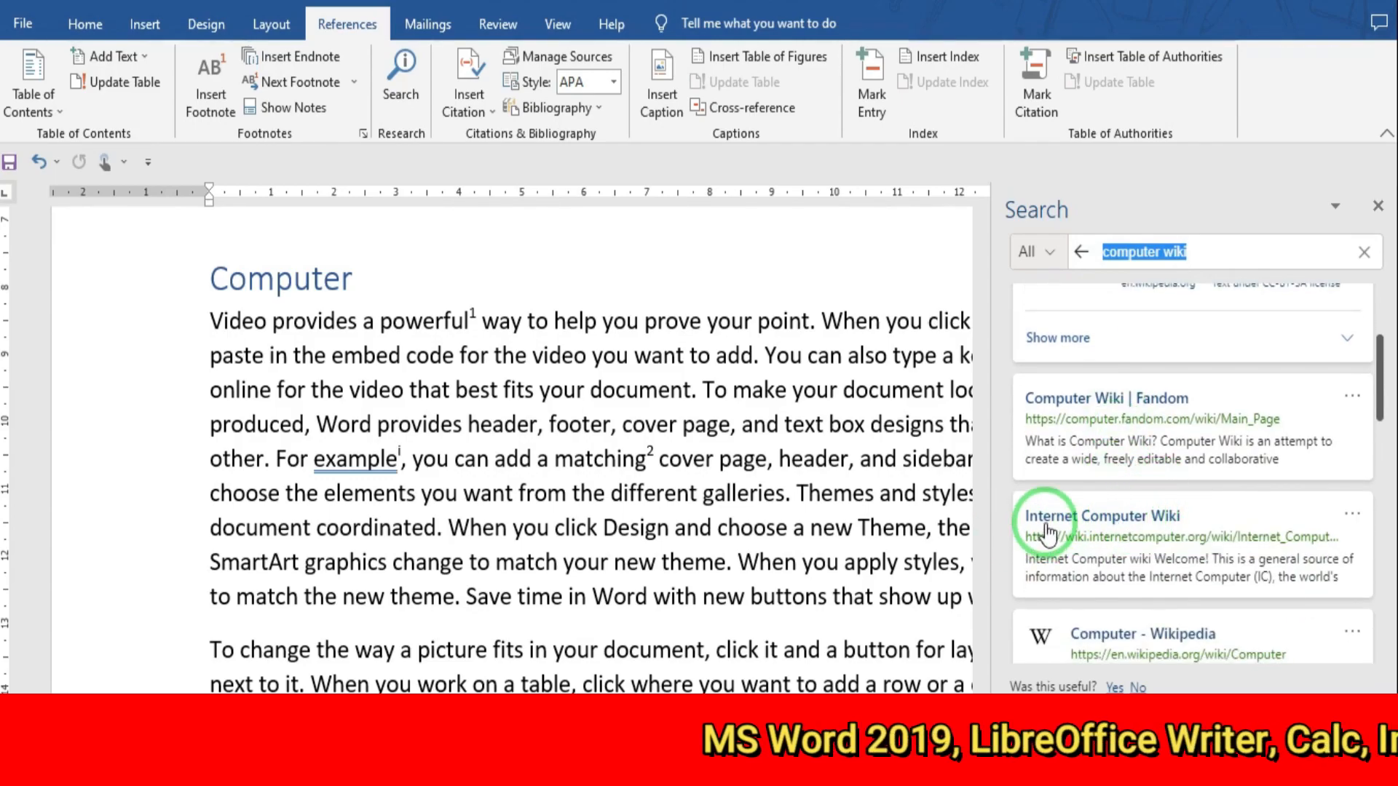
{"action": "scroll", "coordinate": [1076, 431], "scroll_direction": "up", "scroll_amount": 4}
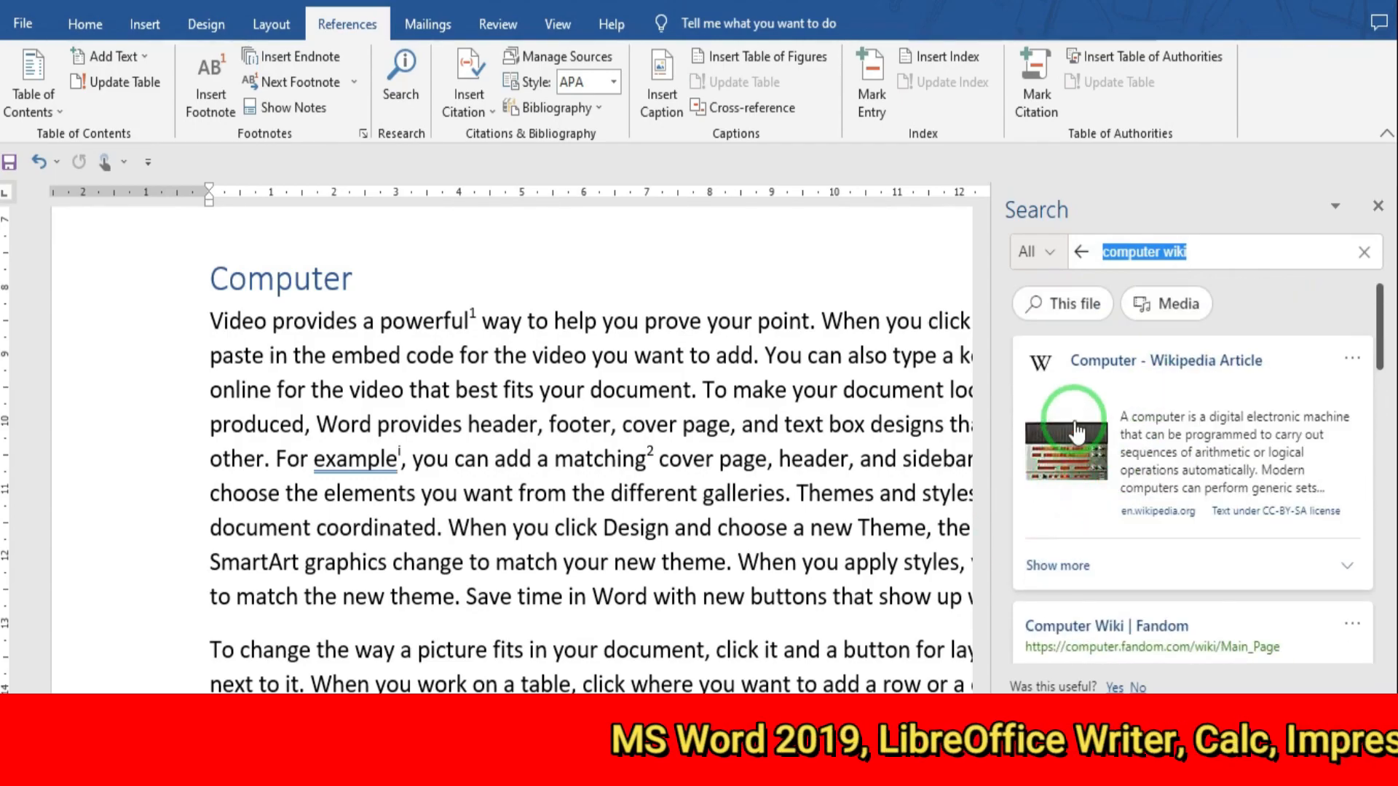
{"action": "left_click", "coordinate": [1184, 365]}
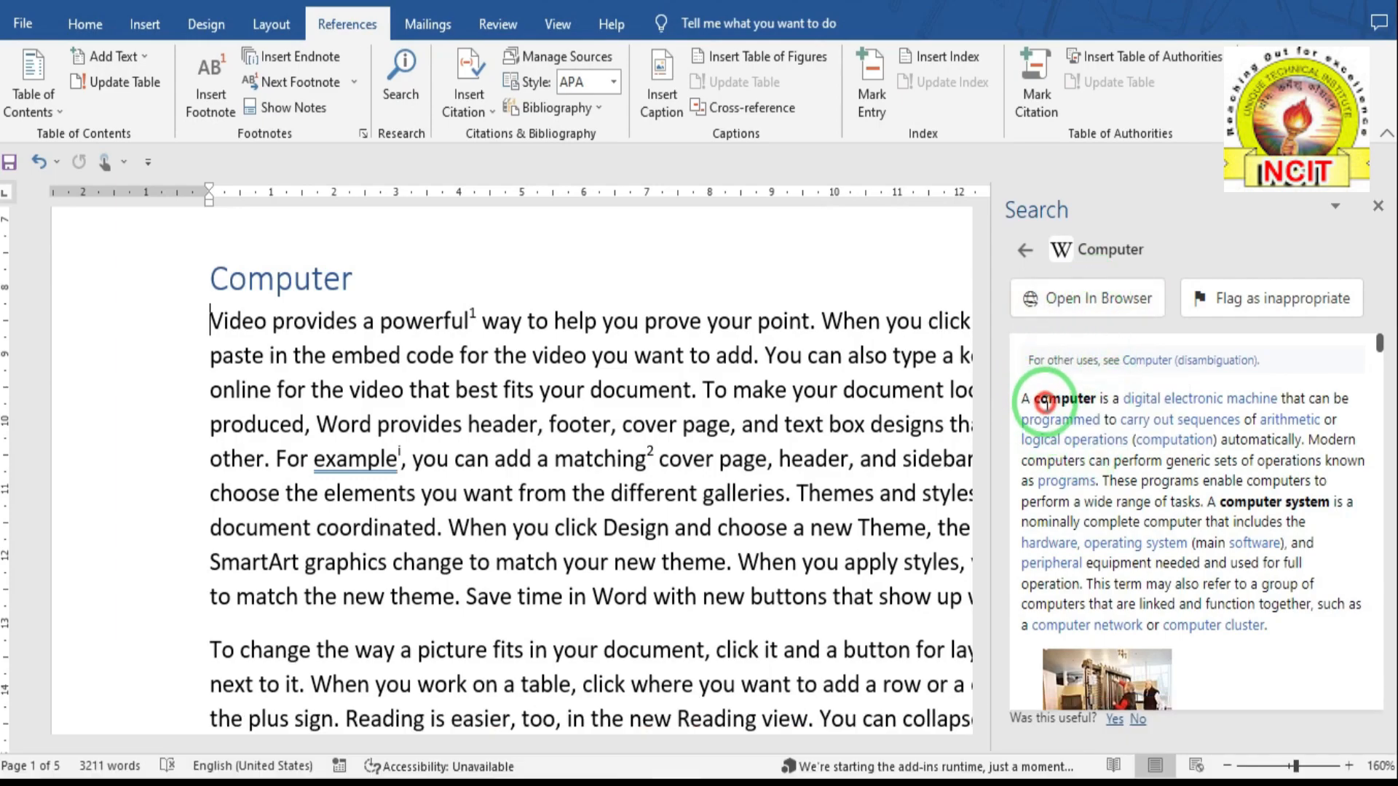
- Select the article's whole opening paragraph and copy it
{"action": "left_click", "coordinate": [1065, 417]}
{"action": "left_click", "coordinate": [1022, 381]}
{"action": "left_click", "coordinate": [1094, 409]}
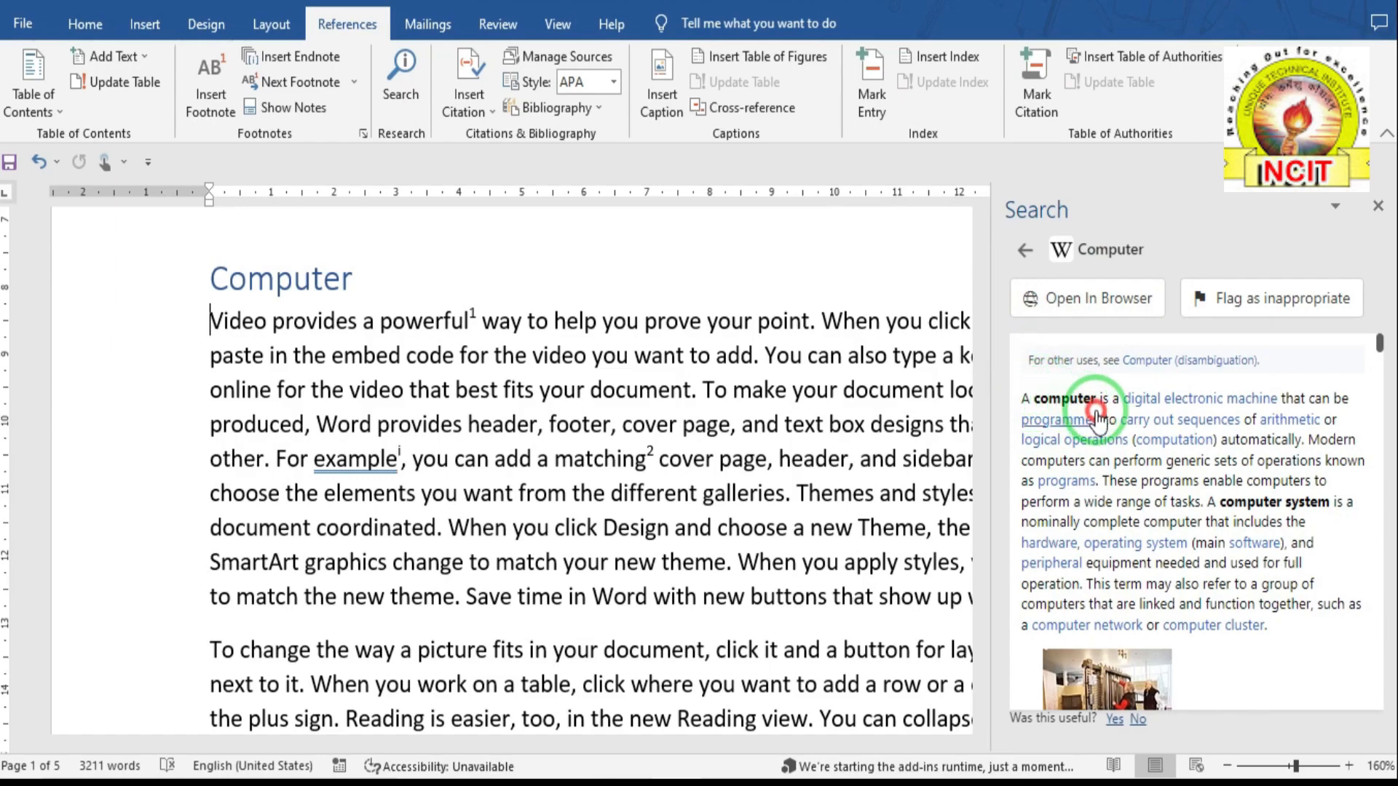
{"action": "left_click_drag", "start_coordinate": [1114, 397], "coordinate": [1194, 482]}
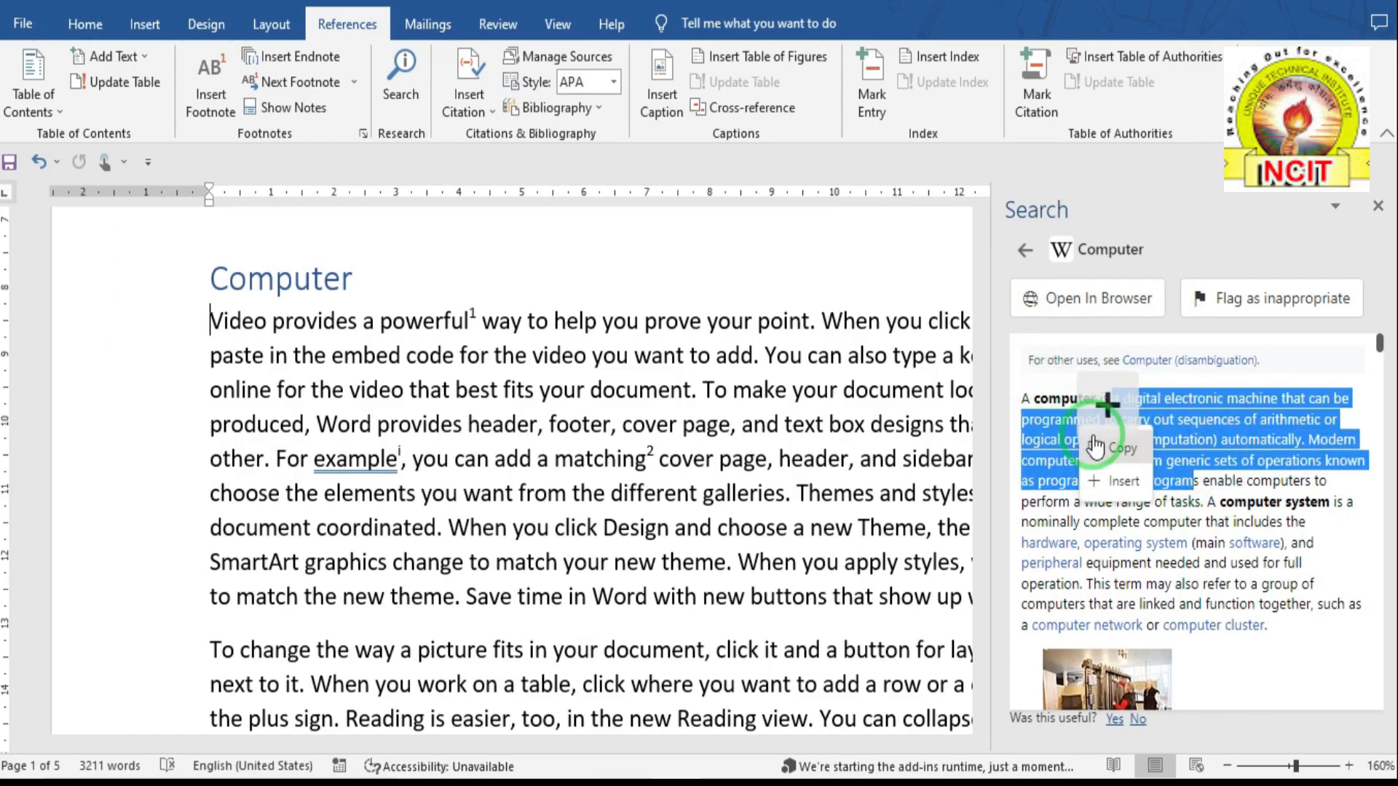
{"action": "left_click", "coordinate": [1106, 440]}
{"action": "scroll", "coordinate": [509, 565], "scroll_direction": "down", "scroll_amount": 8}
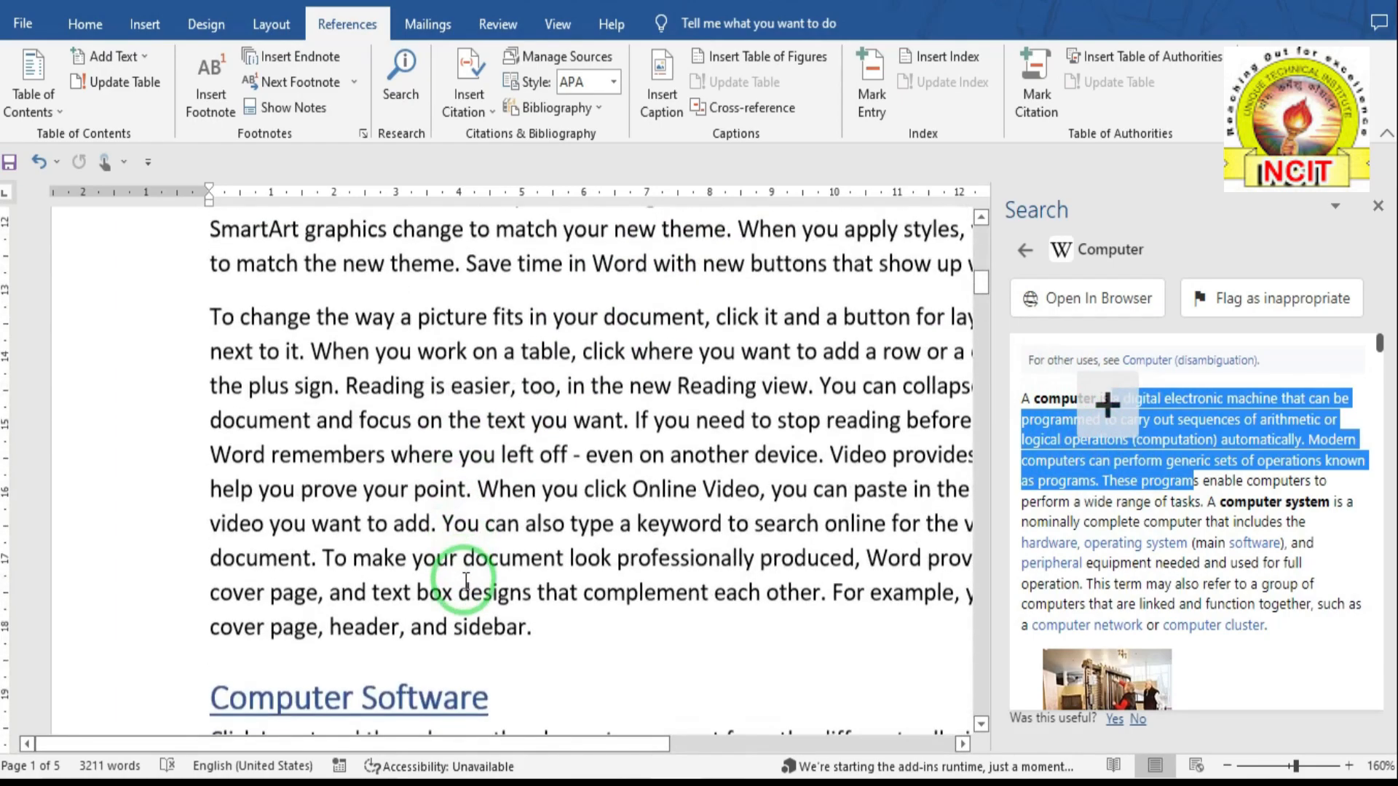
{"action": "scroll", "coordinate": [471, 539], "scroll_direction": "down", "scroll_amount": 3}
{"action": "left_click", "coordinate": [1026, 399]}
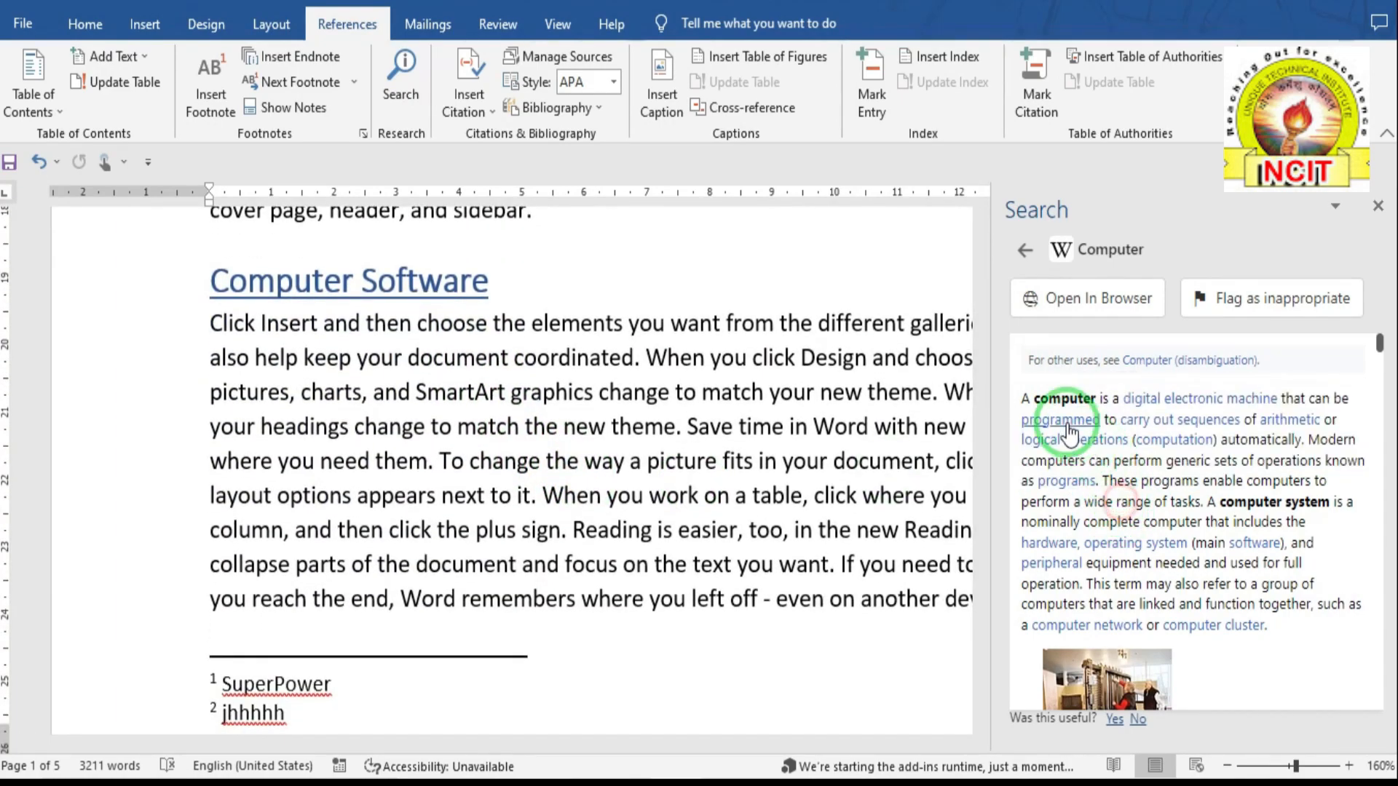
{"action": "left_click_drag", "start_coordinate": [1026, 399], "coordinate": [1289, 626]}
{"action": "key", "text": "ctrl+c"}
{"action": "mouse_move", "coordinate": [1212, 513]}
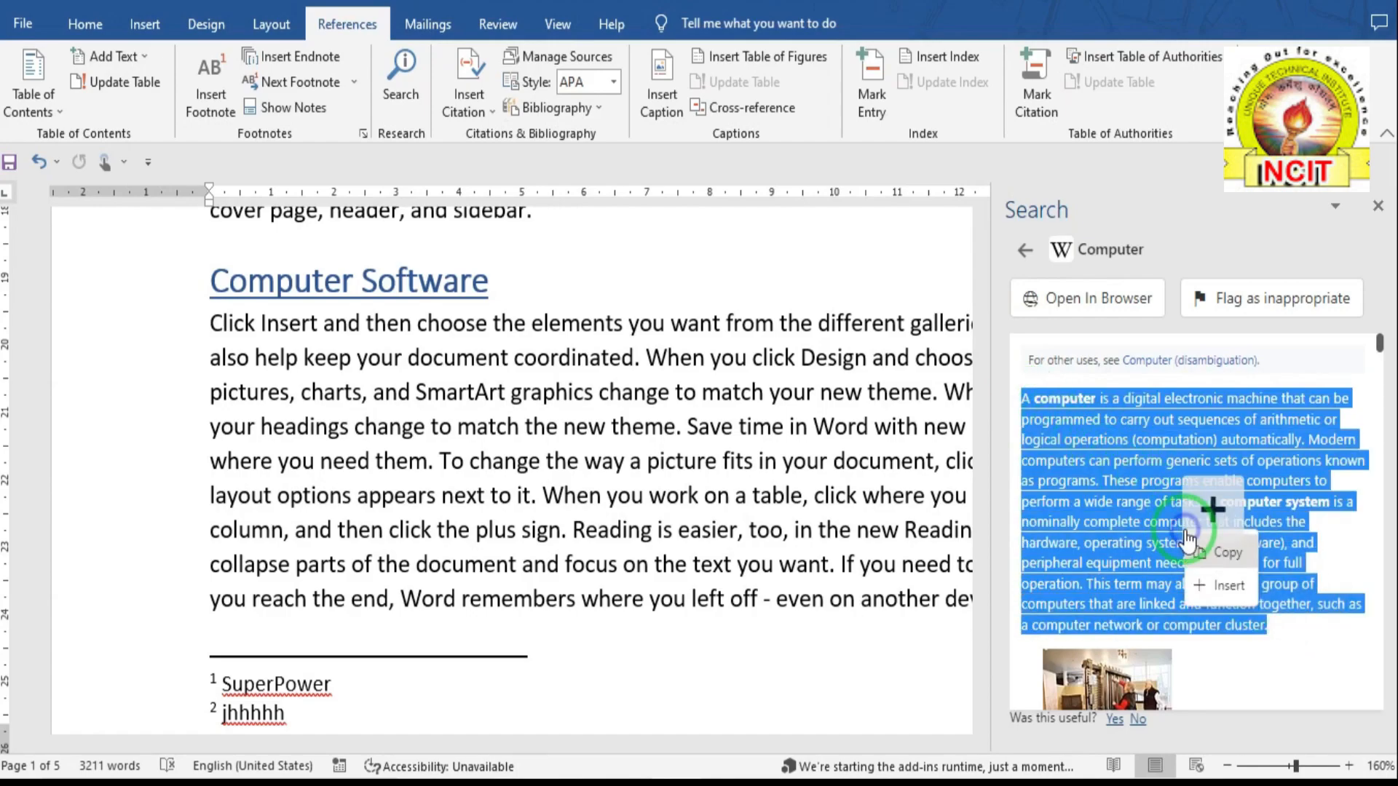
{"action": "left_click", "coordinate": [1212, 557]}
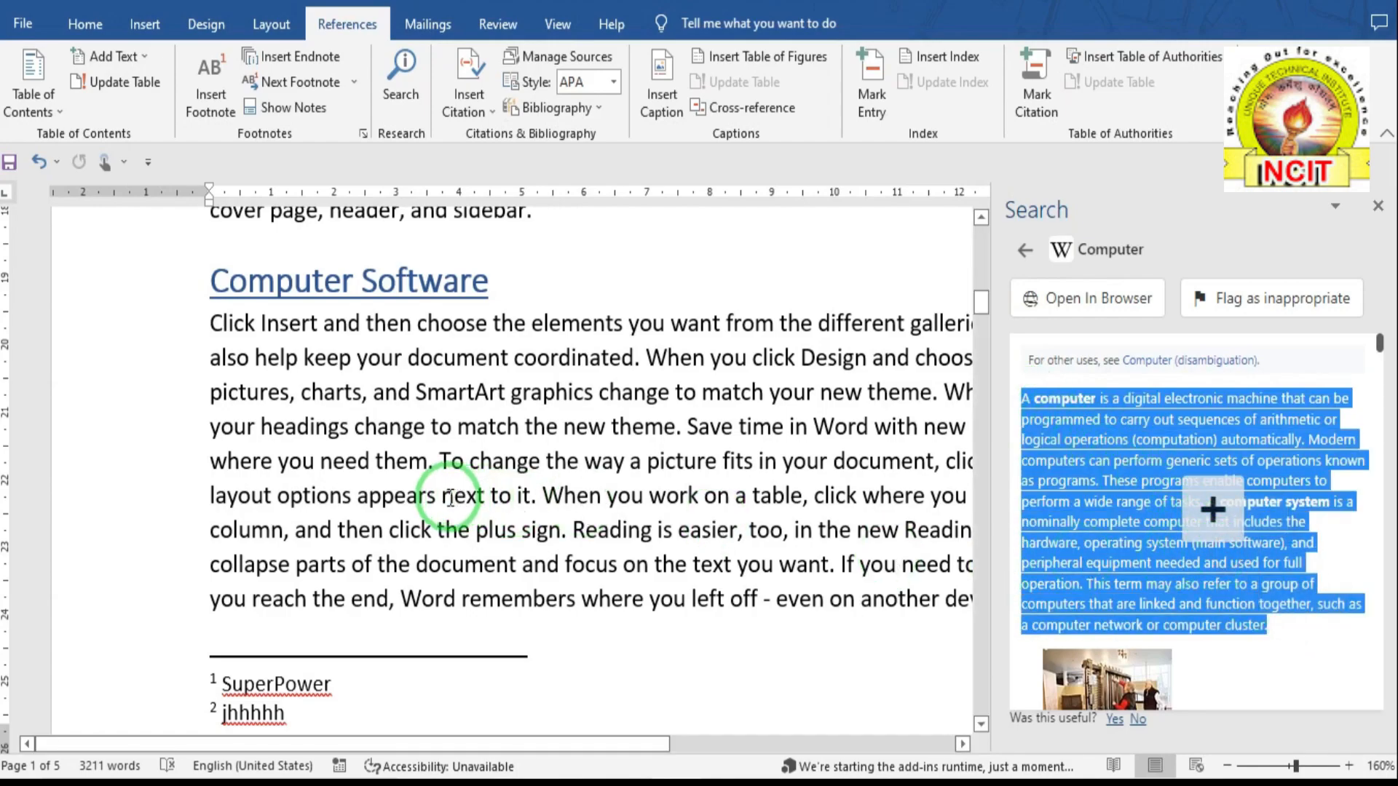
{"action": "scroll", "coordinate": [449, 500], "scroll_direction": "down", "scroll_amount": 4}
{"action": "scroll", "coordinate": [437, 492], "scroll_direction": "down", "scroll_amount": 15}
- Paste the copied Wikipedia paragraph on a new line after 'sidebar.' on page 5
{"action": "left_click", "coordinate": [579, 344]}
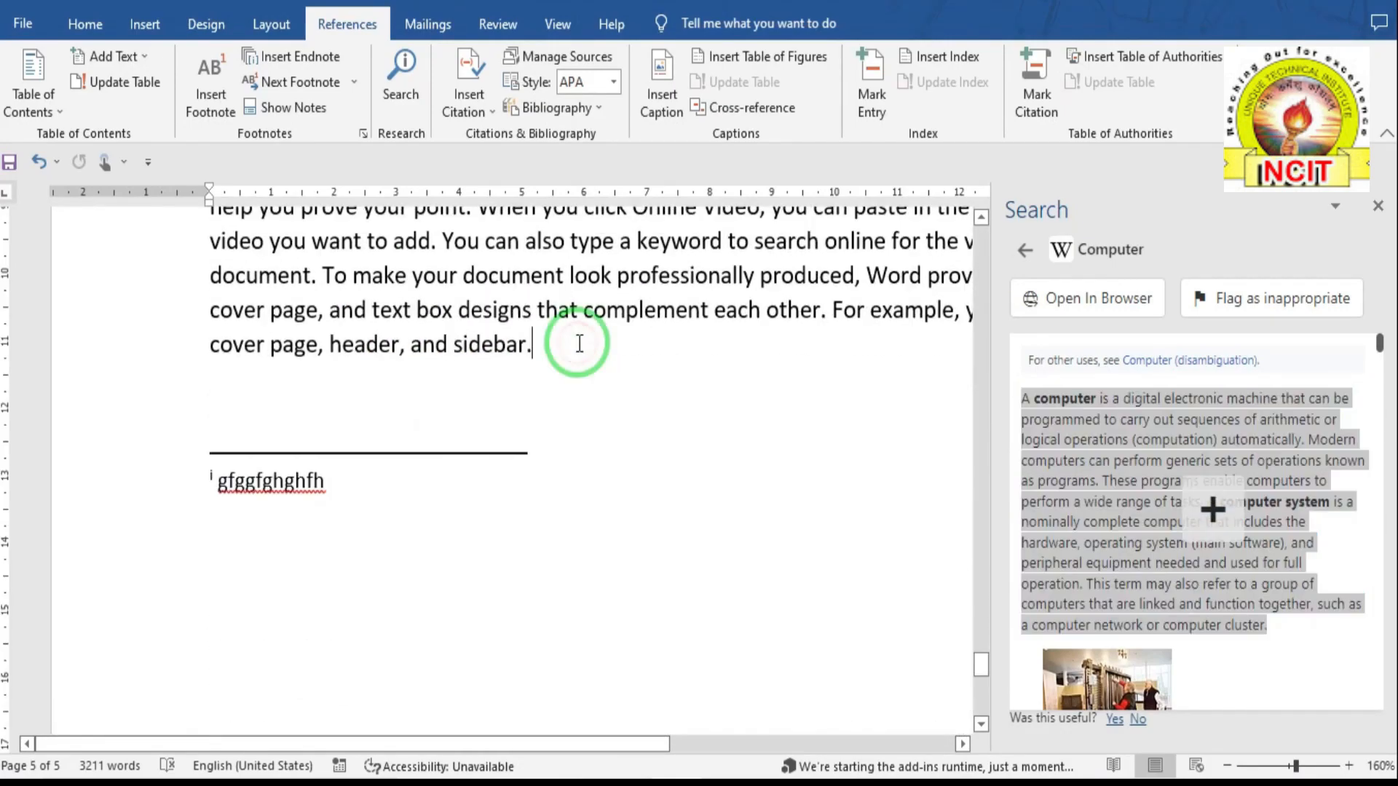
{"action": "key", "text": "Return"}
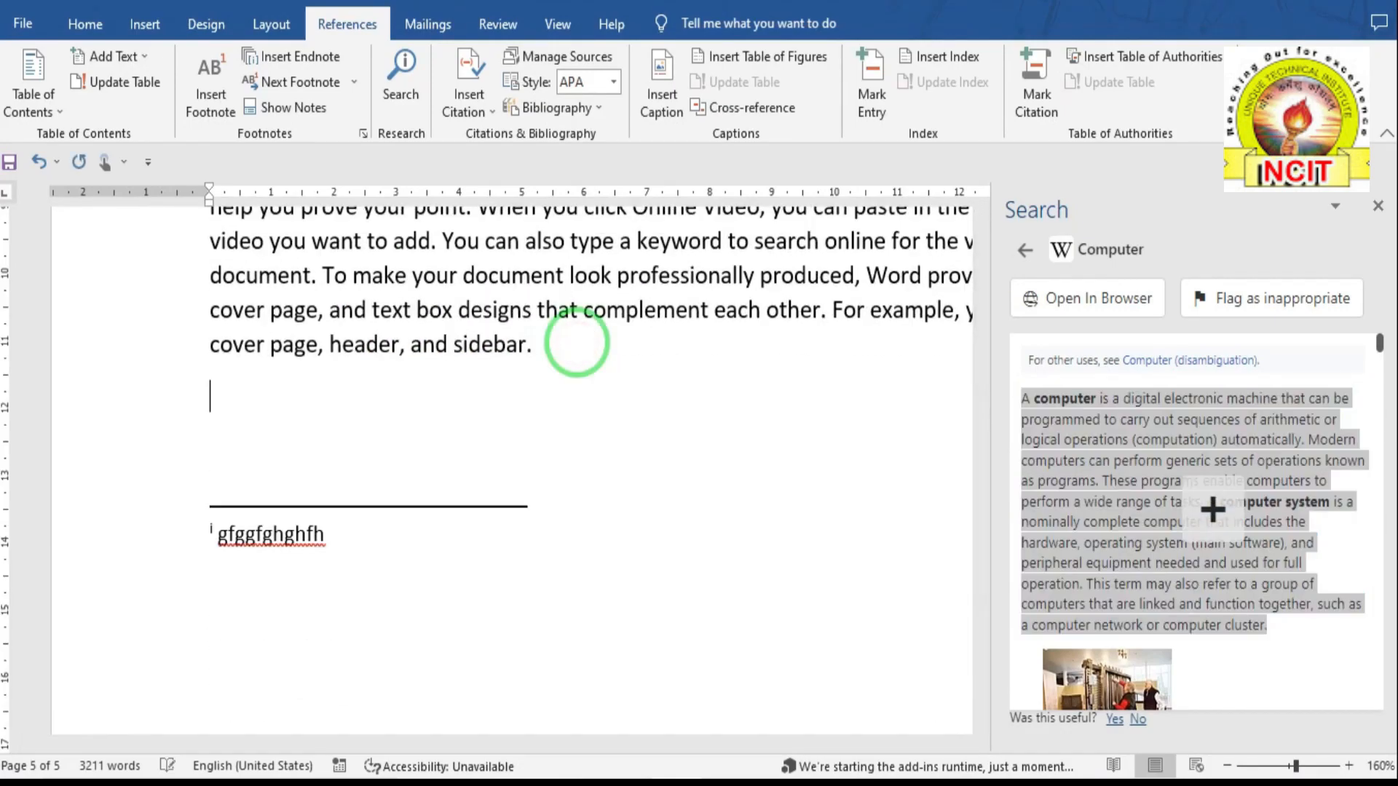
{"action": "right_click", "coordinate": [213, 396]}
{"action": "left_click", "coordinate": [260, 533]}
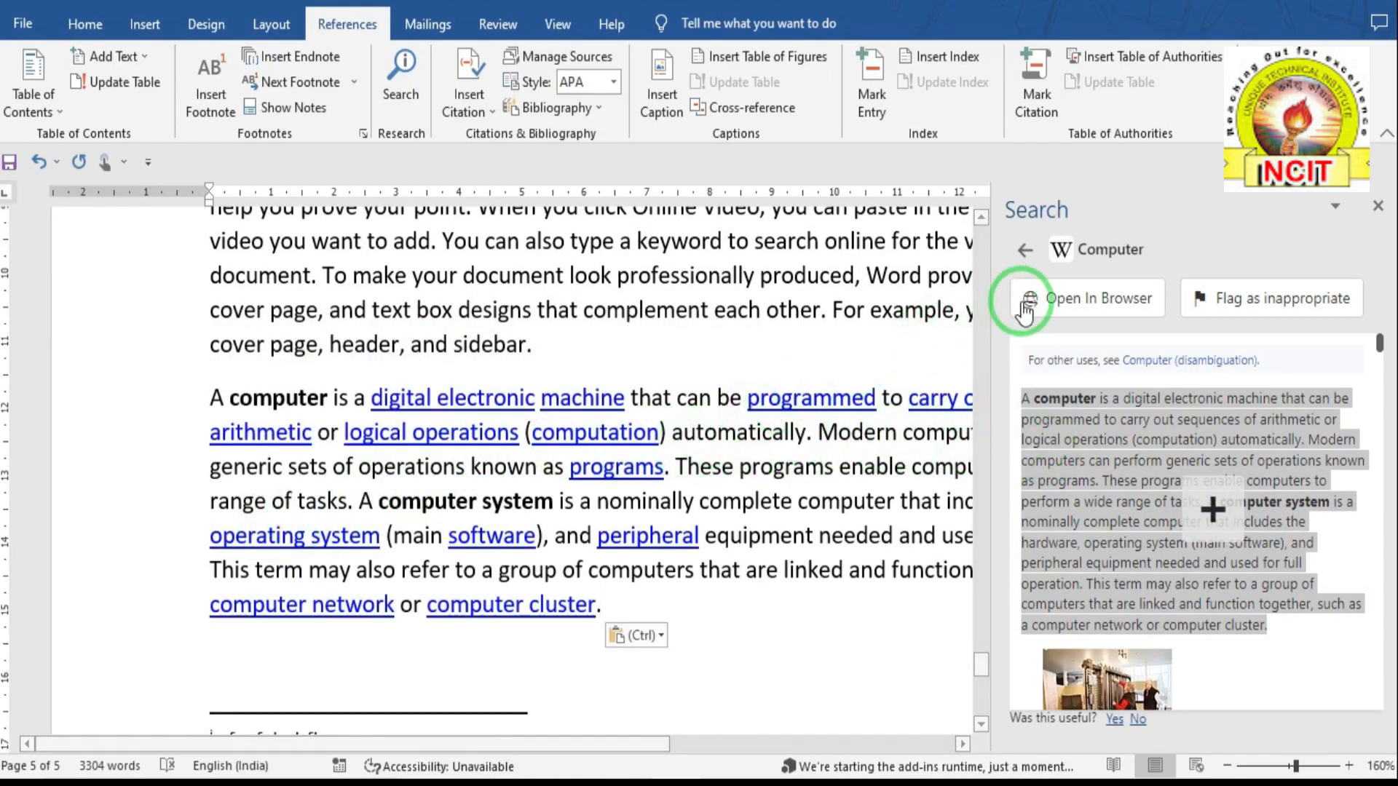
- Go back to the computer wiki results and close the Search panel
{"action": "left_click", "coordinate": [1025, 251]}
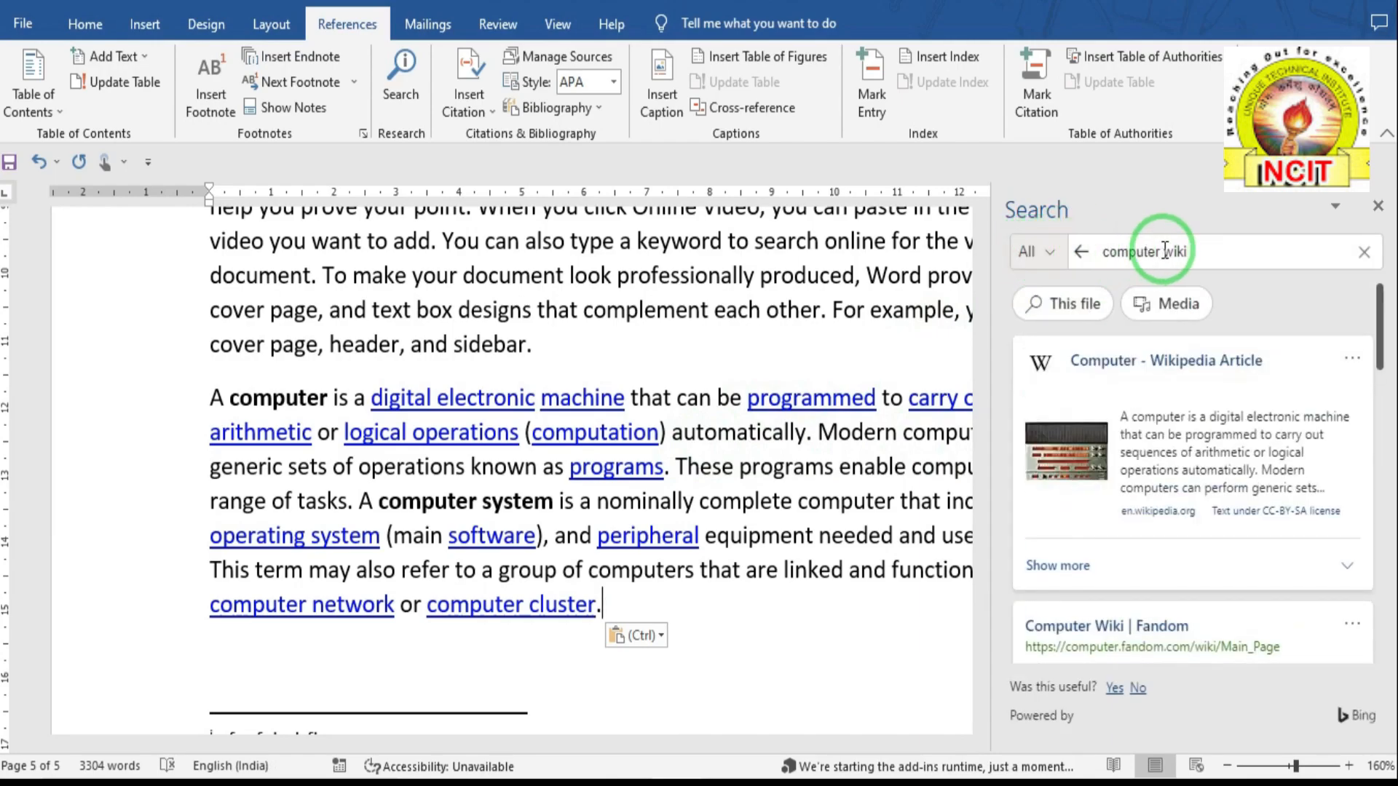
{"action": "left_click", "coordinate": [1207, 250]}
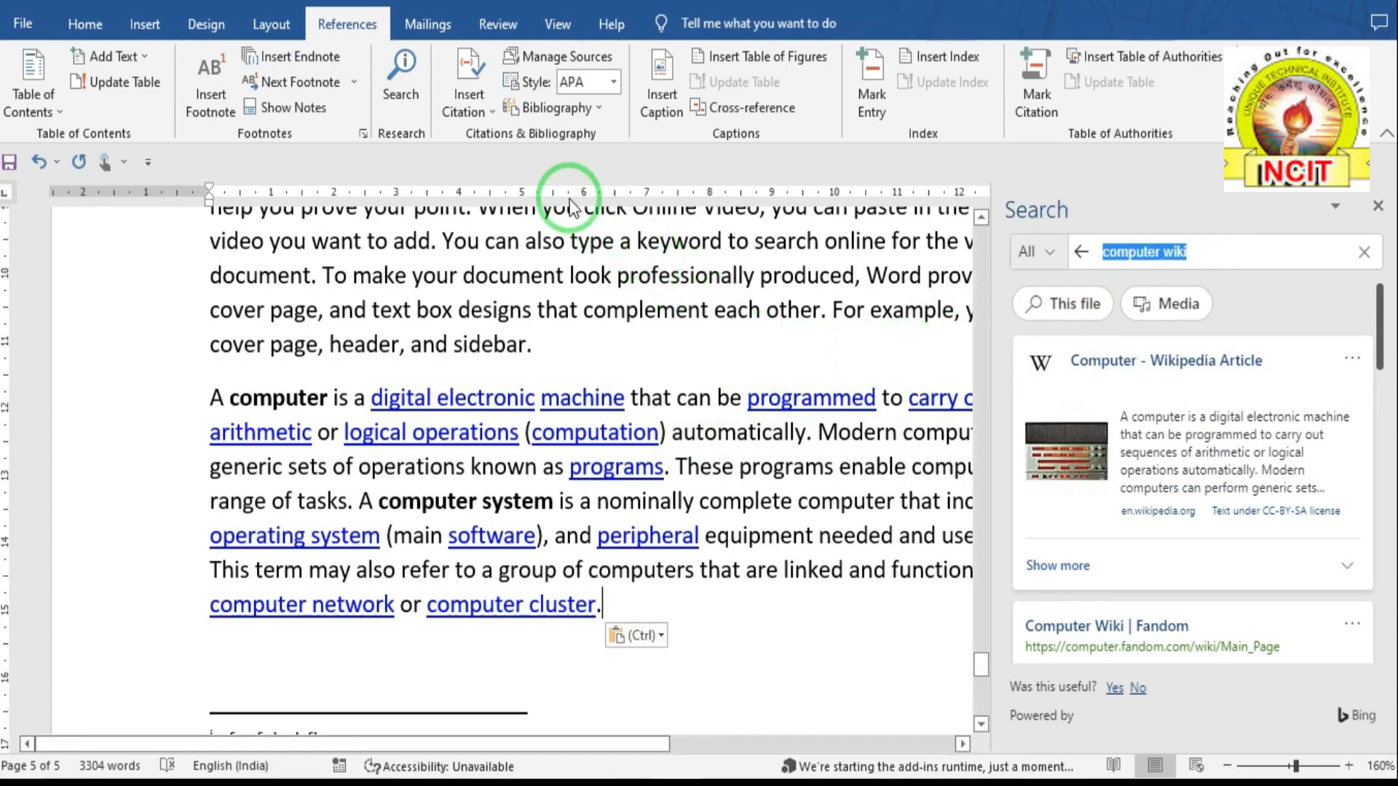
{"action": "left_click", "coordinate": [402, 102]}
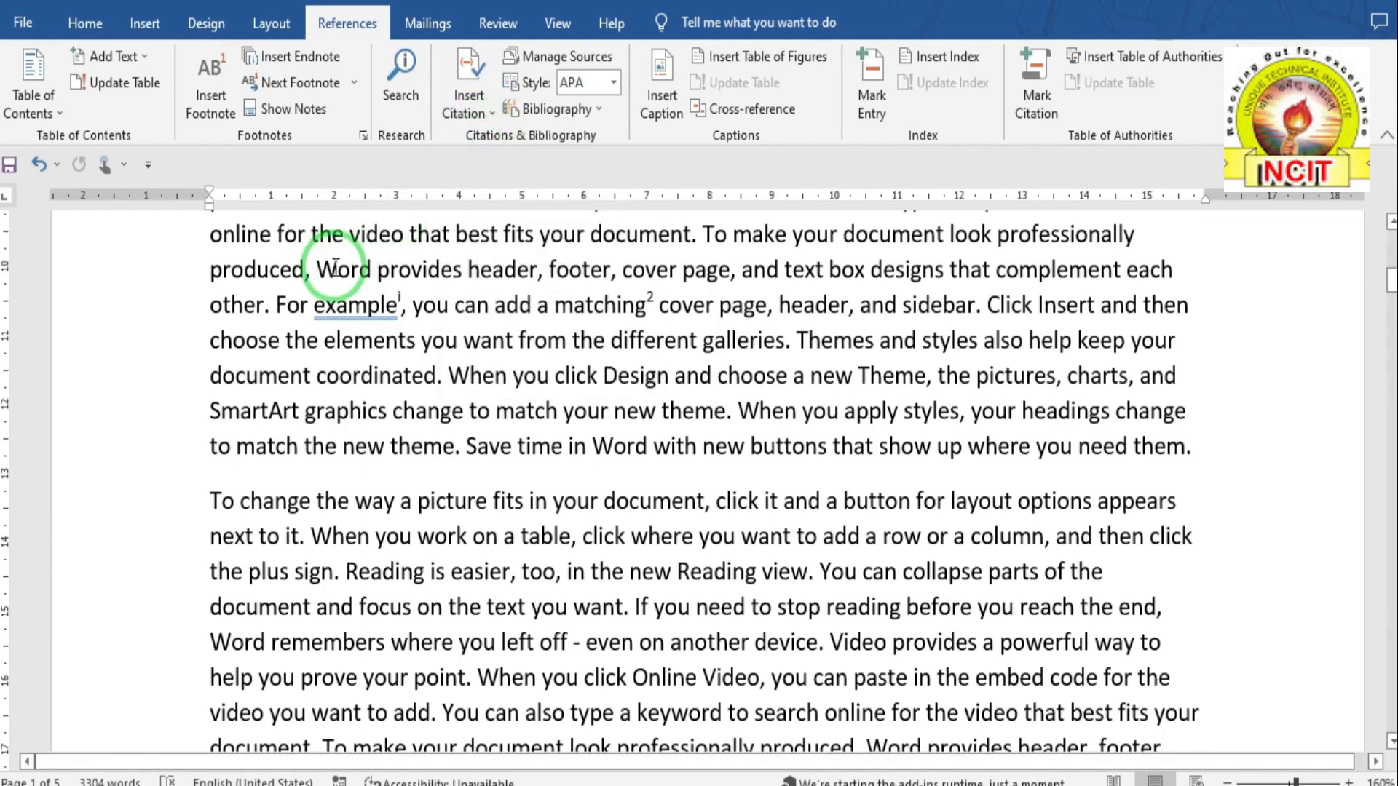
- Scroll to the top of the document and open the Insert Citation dropdown
{"action": "scroll", "coordinate": [335, 266], "scroll_direction": "up", "scroll_amount": 3}
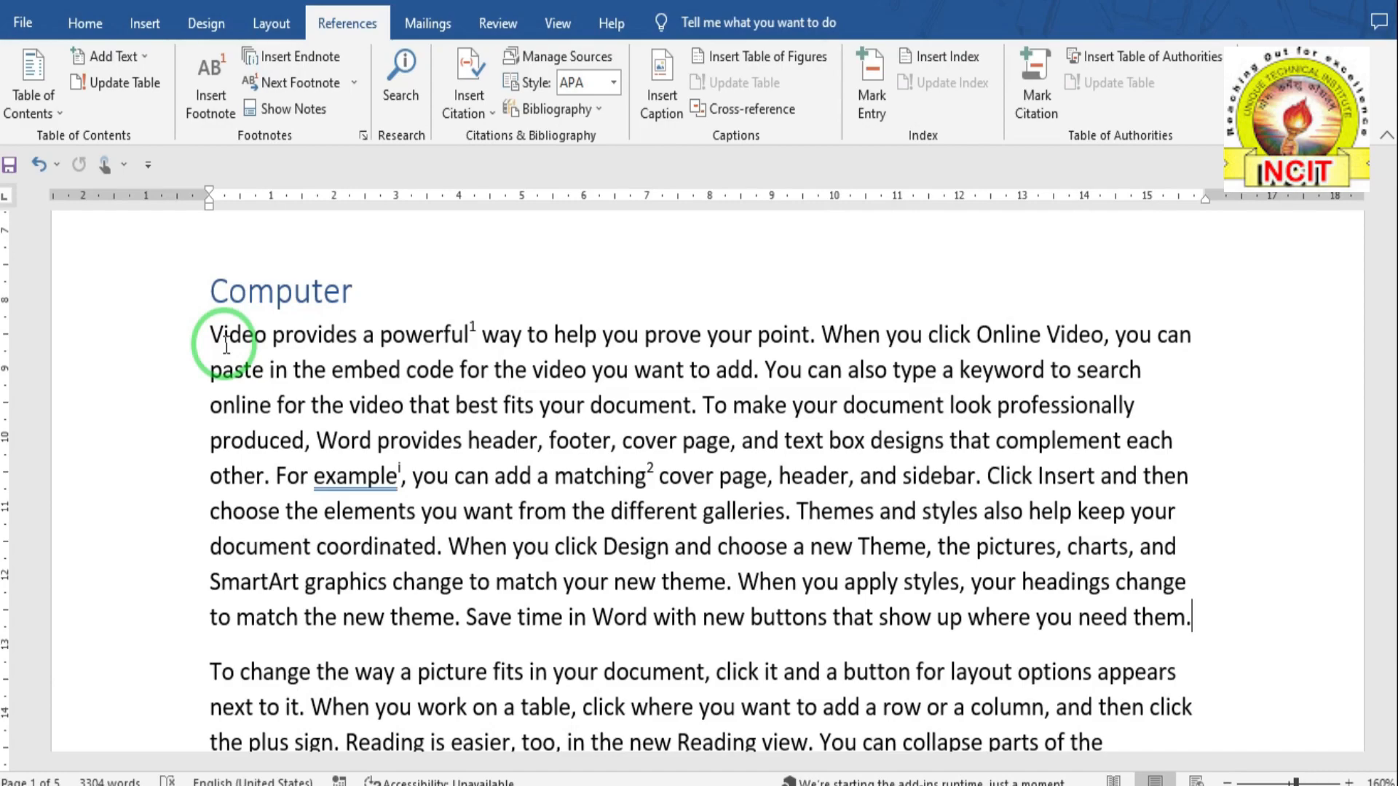
{"action": "left_click", "coordinate": [487, 116]}
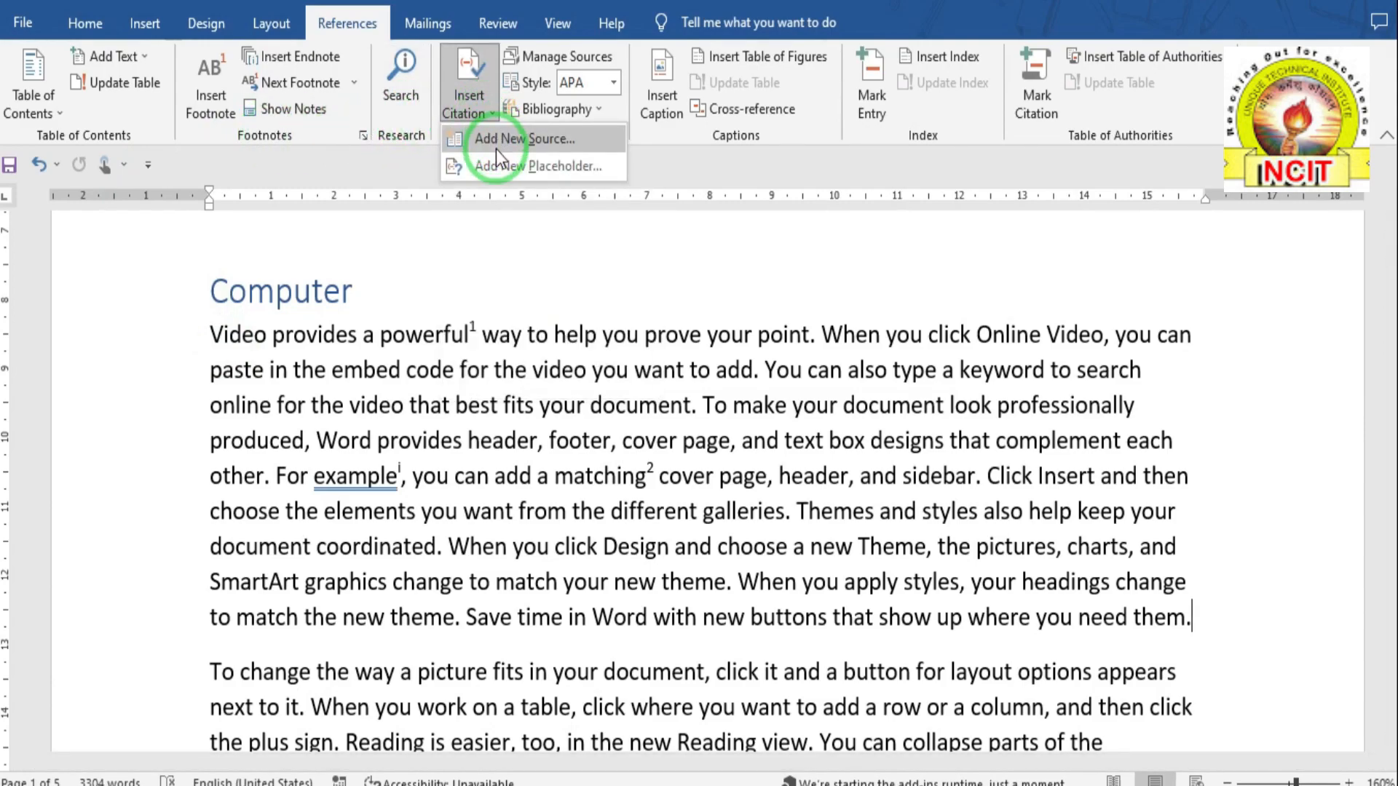
- Start a new APA citation source and browse the source types from Book to Patent
{"action": "left_click", "coordinate": [495, 140]}
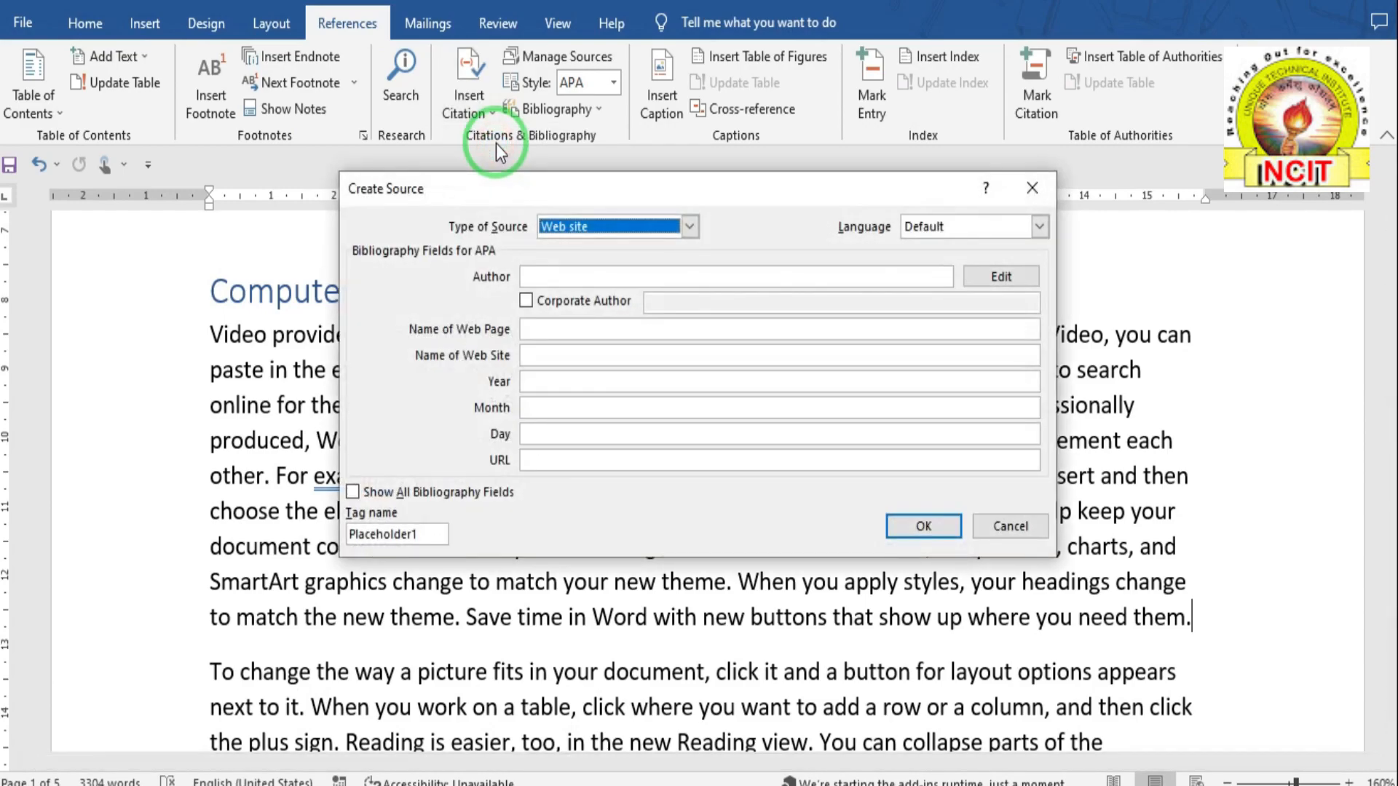
{"action": "left_click_drag", "start_coordinate": [462, 185], "coordinate": [355, 233]}
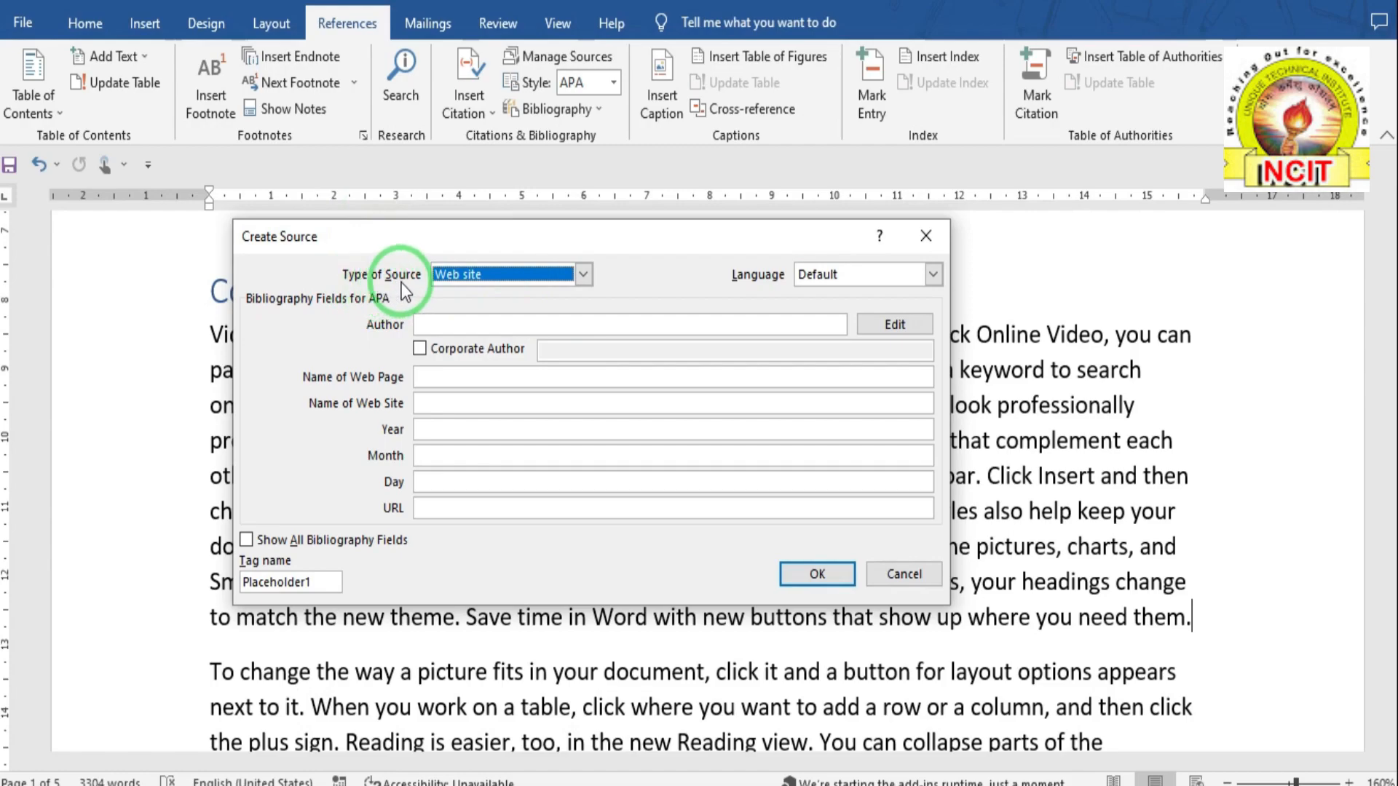
{"action": "left_click", "coordinate": [584, 273]}
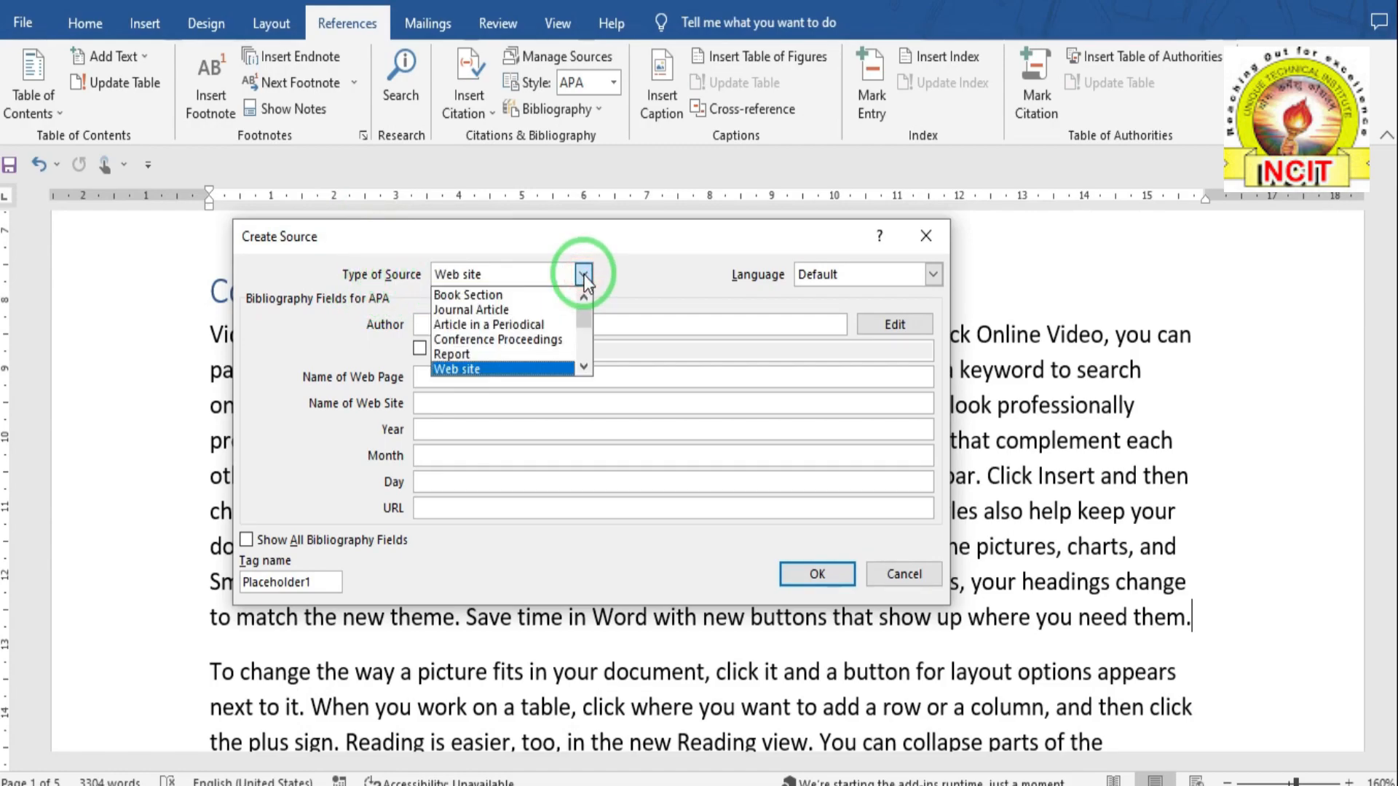
{"action": "left_click", "coordinate": [584, 297]}
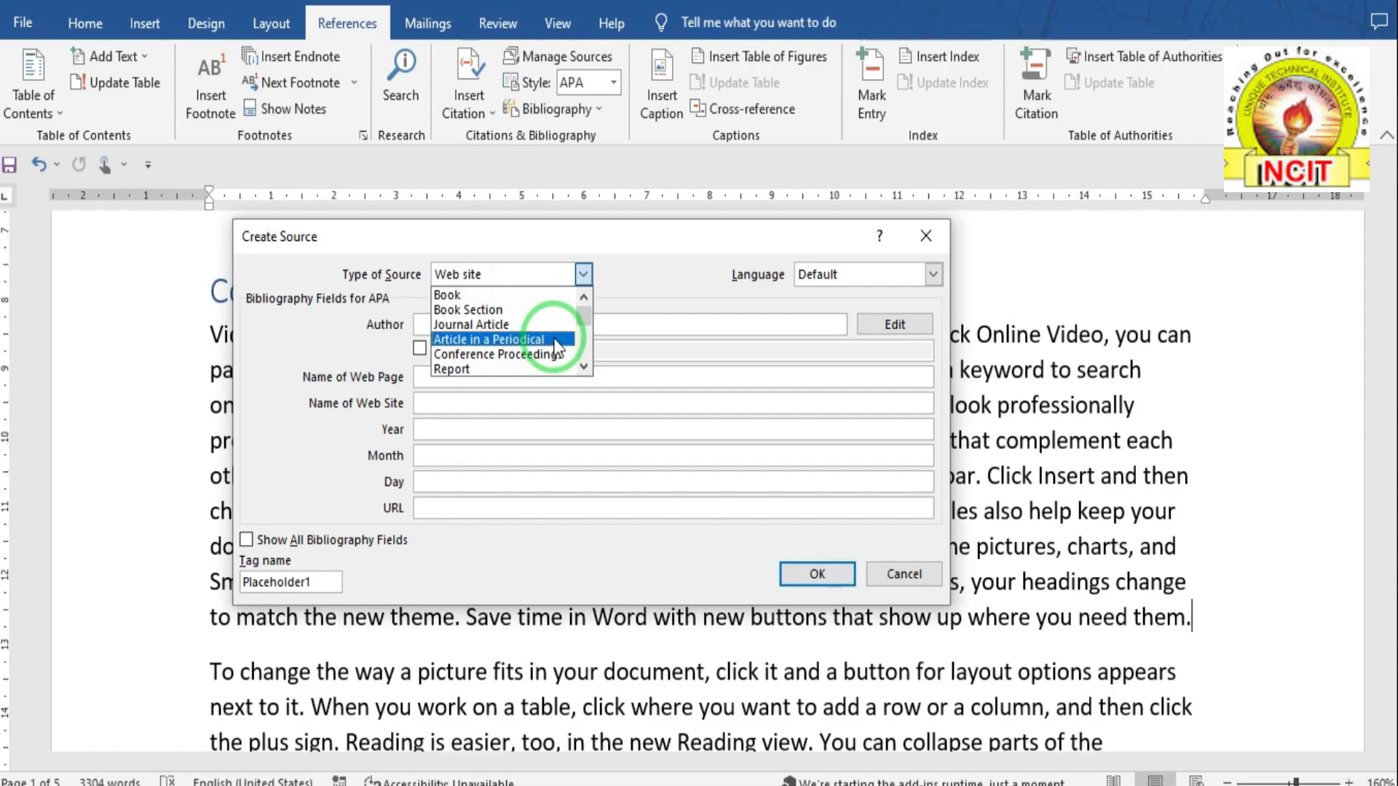
{"action": "left_click", "coordinate": [584, 367]}
{"action": "left_click", "coordinate": [583, 367]}
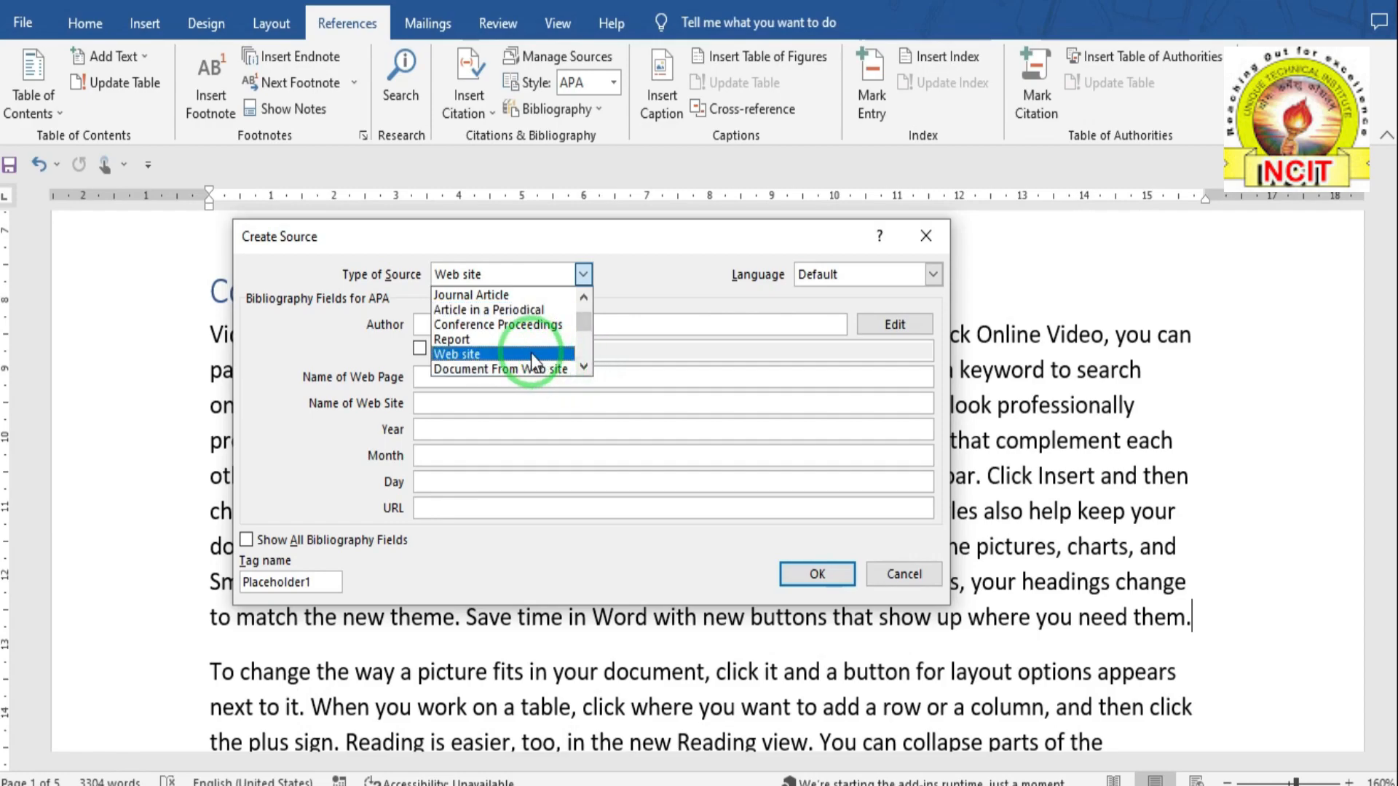
{"action": "left_click", "coordinate": [583, 367]}
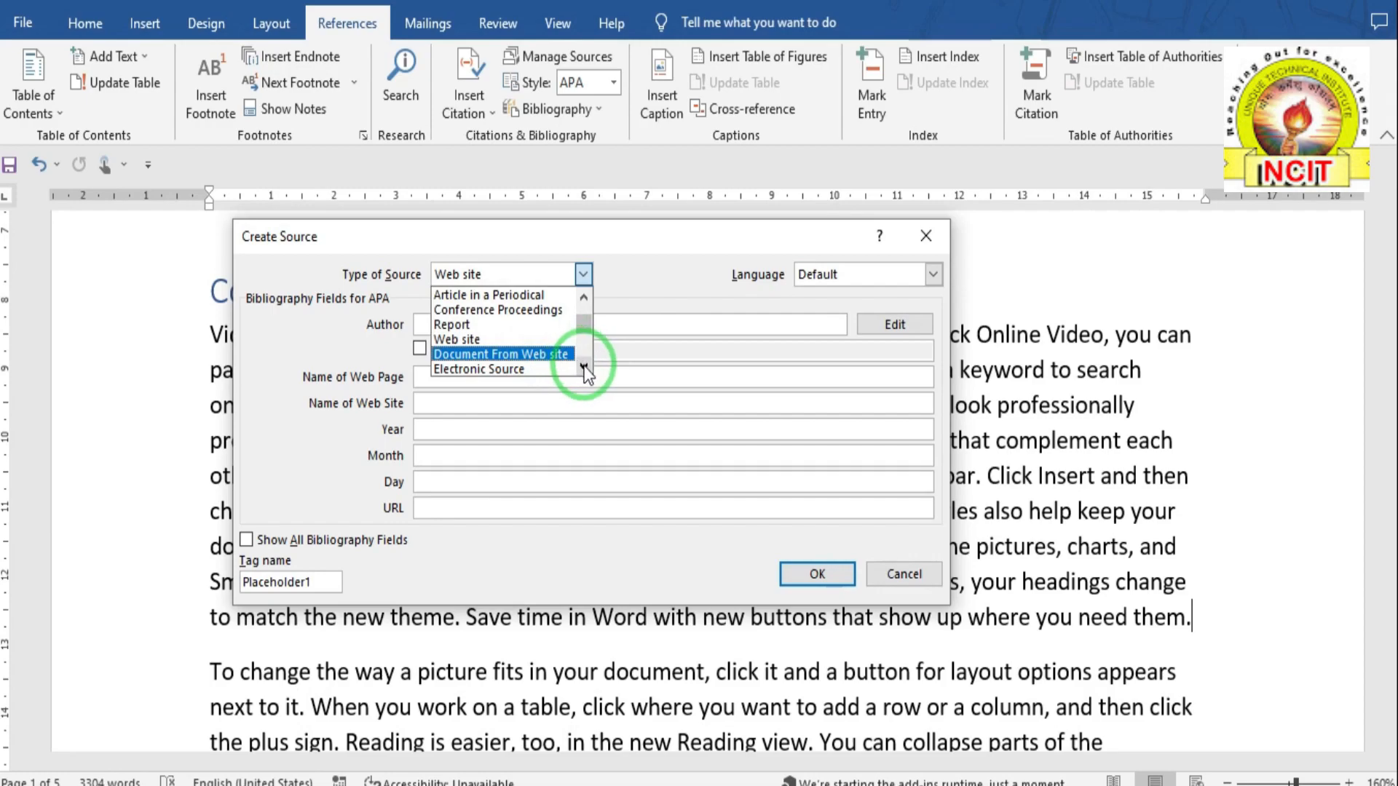
{"action": "left_click", "coordinate": [583, 368]}
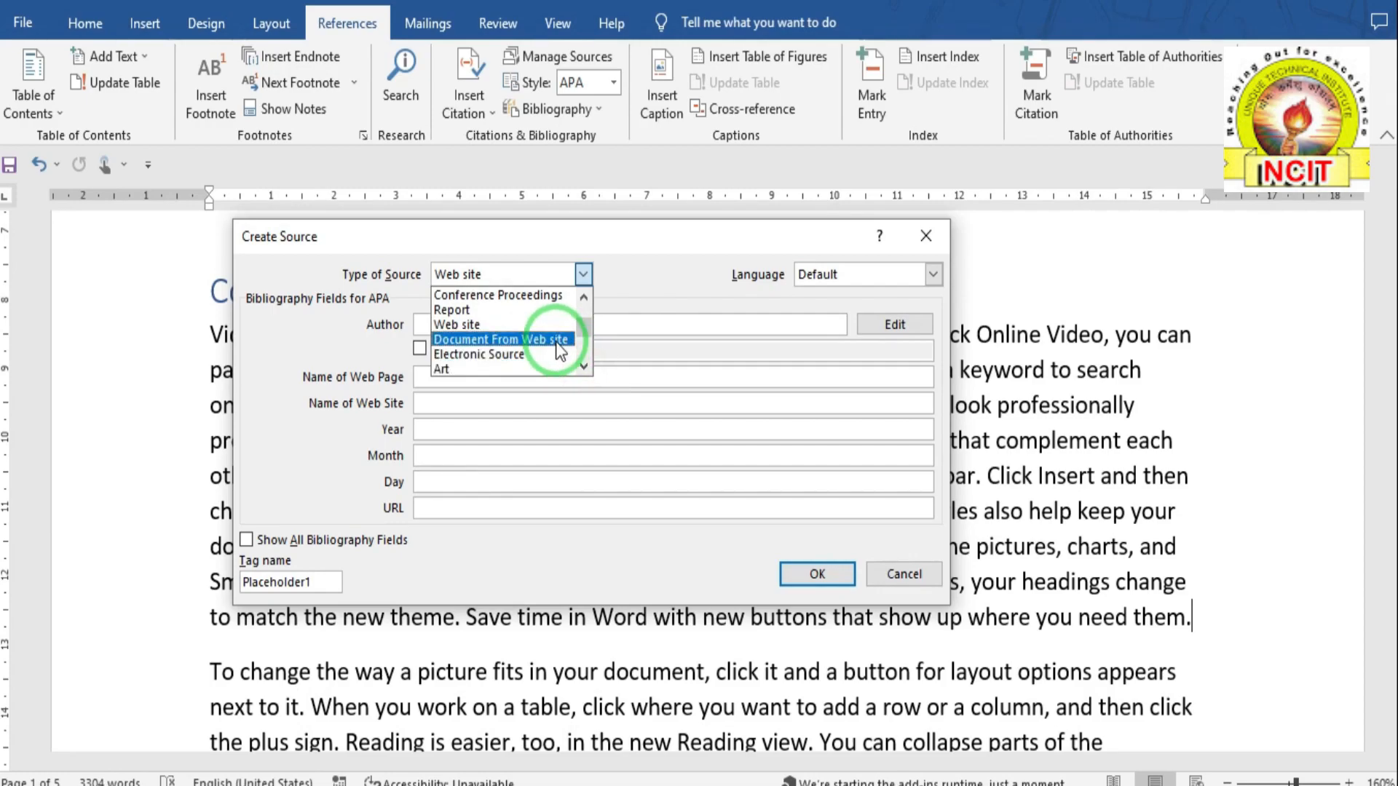
{"action": "left_click", "coordinate": [583, 367]}
{"action": "left_click", "coordinate": [583, 368]}
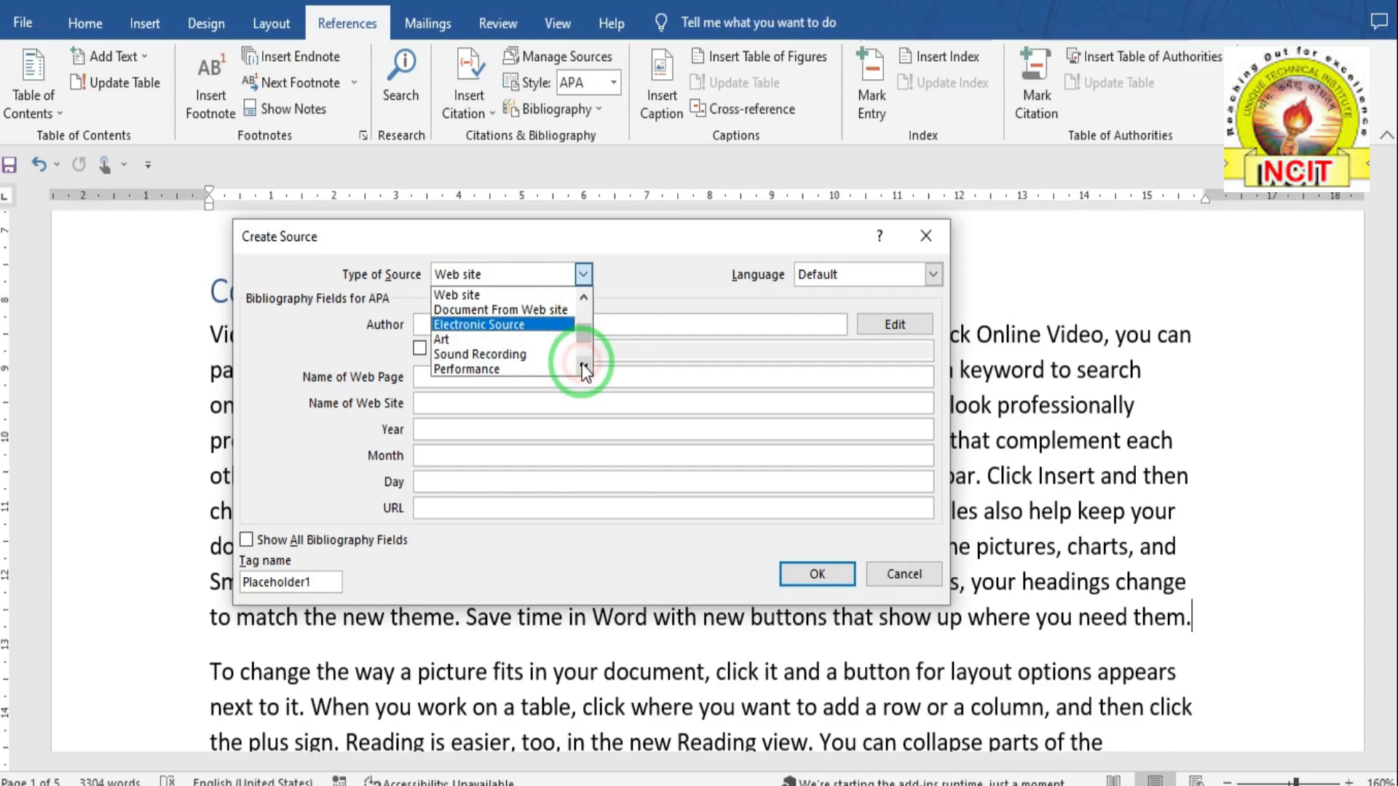
{"action": "left_click", "coordinate": [584, 368]}
{"action": "left_click", "coordinate": [584, 368]}
{"action": "left_click", "coordinate": [584, 368]}
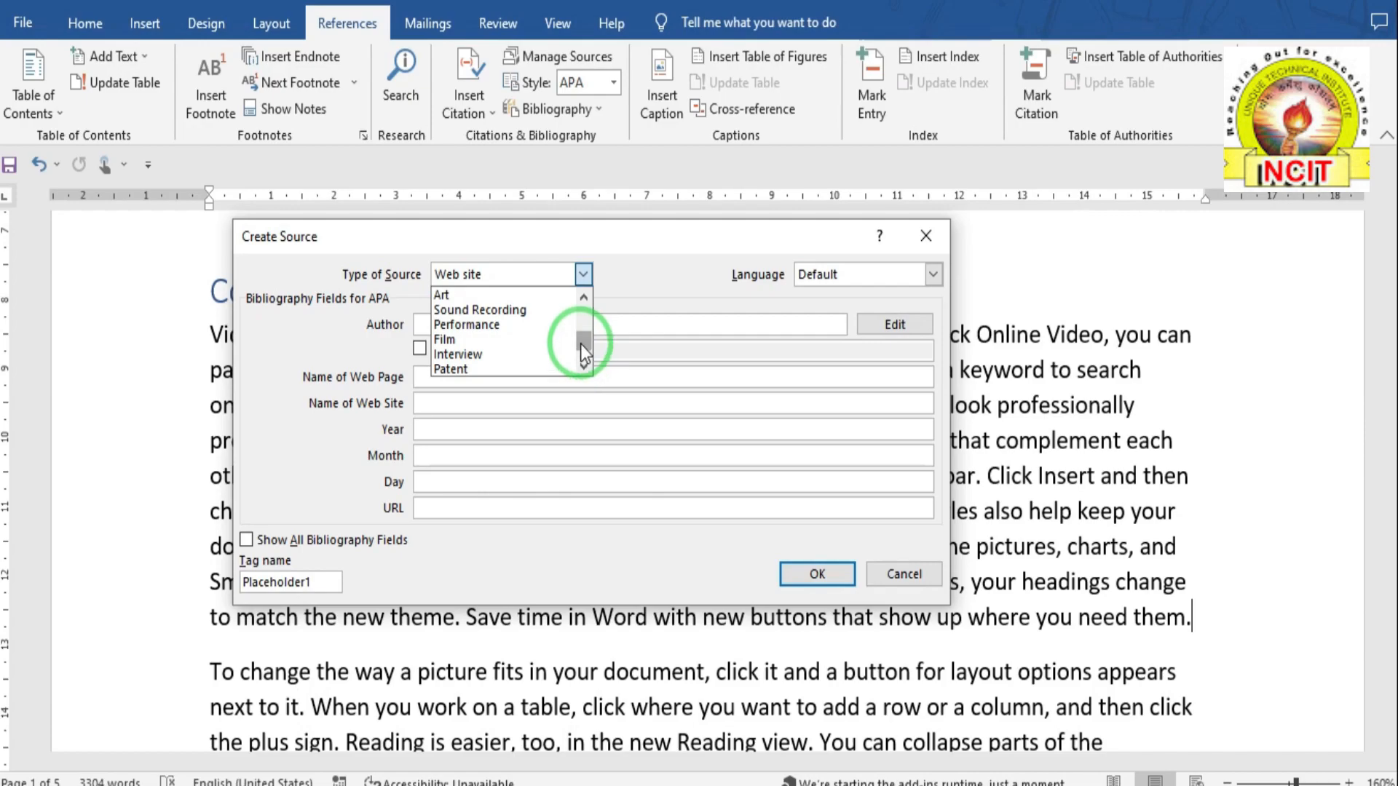
{"action": "left_click_drag", "start_coordinate": [583, 337], "coordinate": [581, 313]}
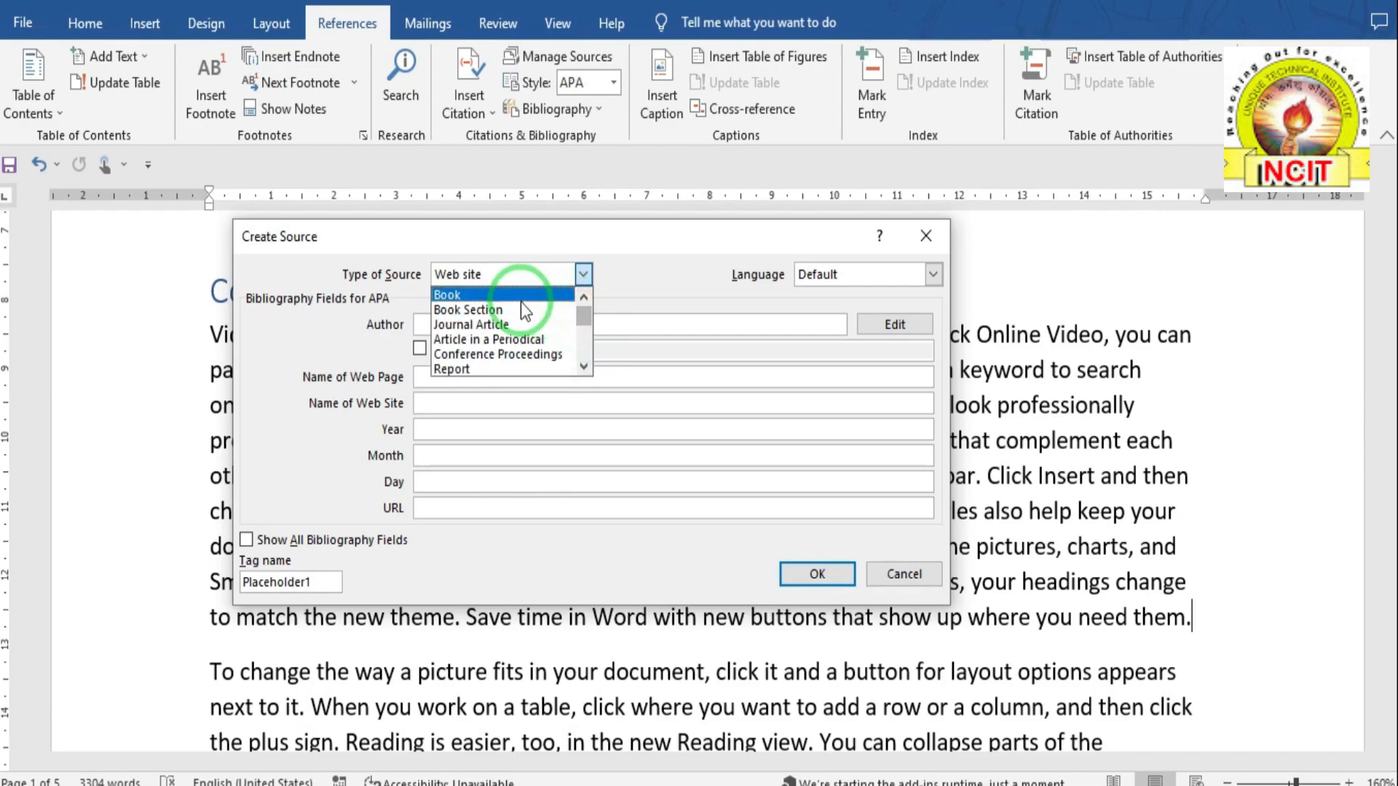
- Create a 2022 Book Section source titled MS WORD, publisher PBP, and insert its citation
{"action": "left_click", "coordinate": [485, 312]}
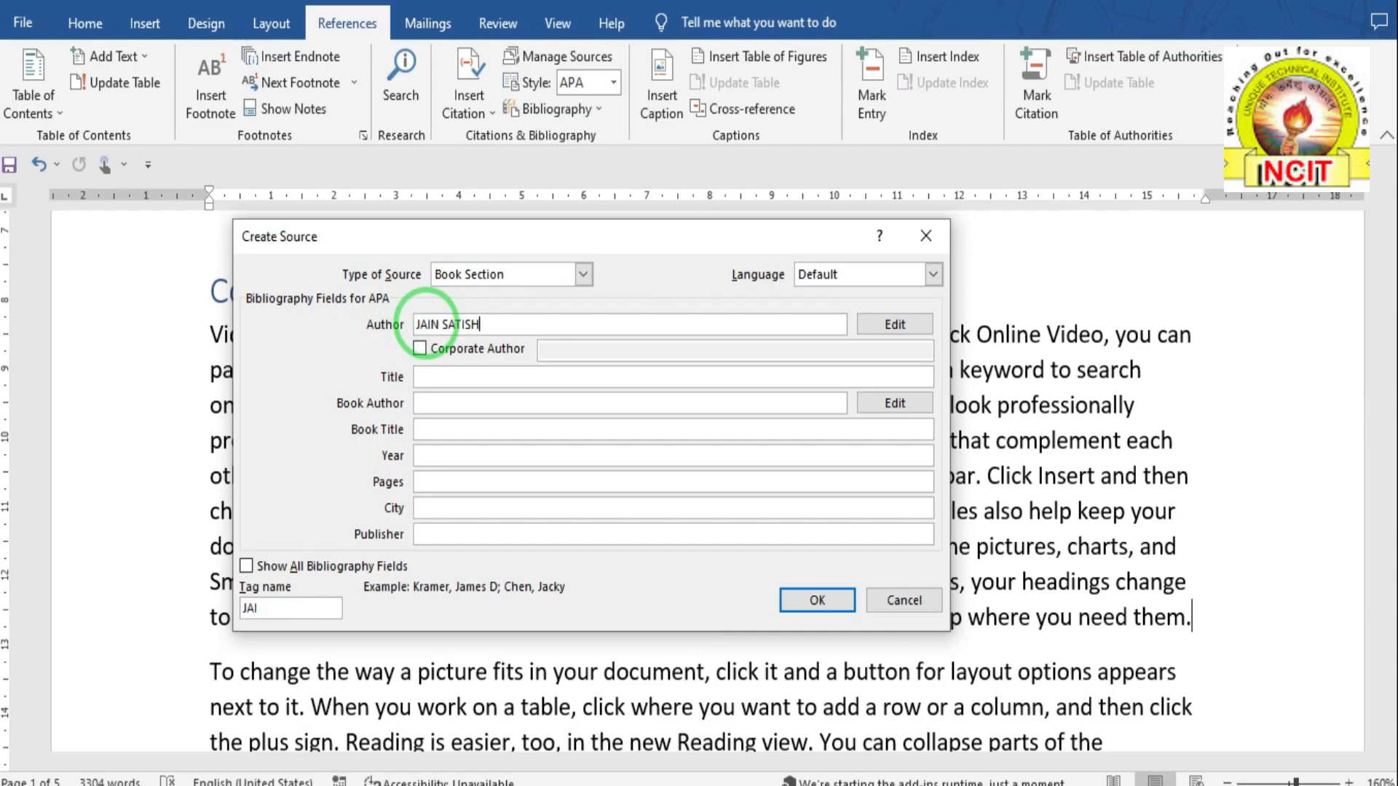
{"action": "left_click", "coordinate": [433, 379]}
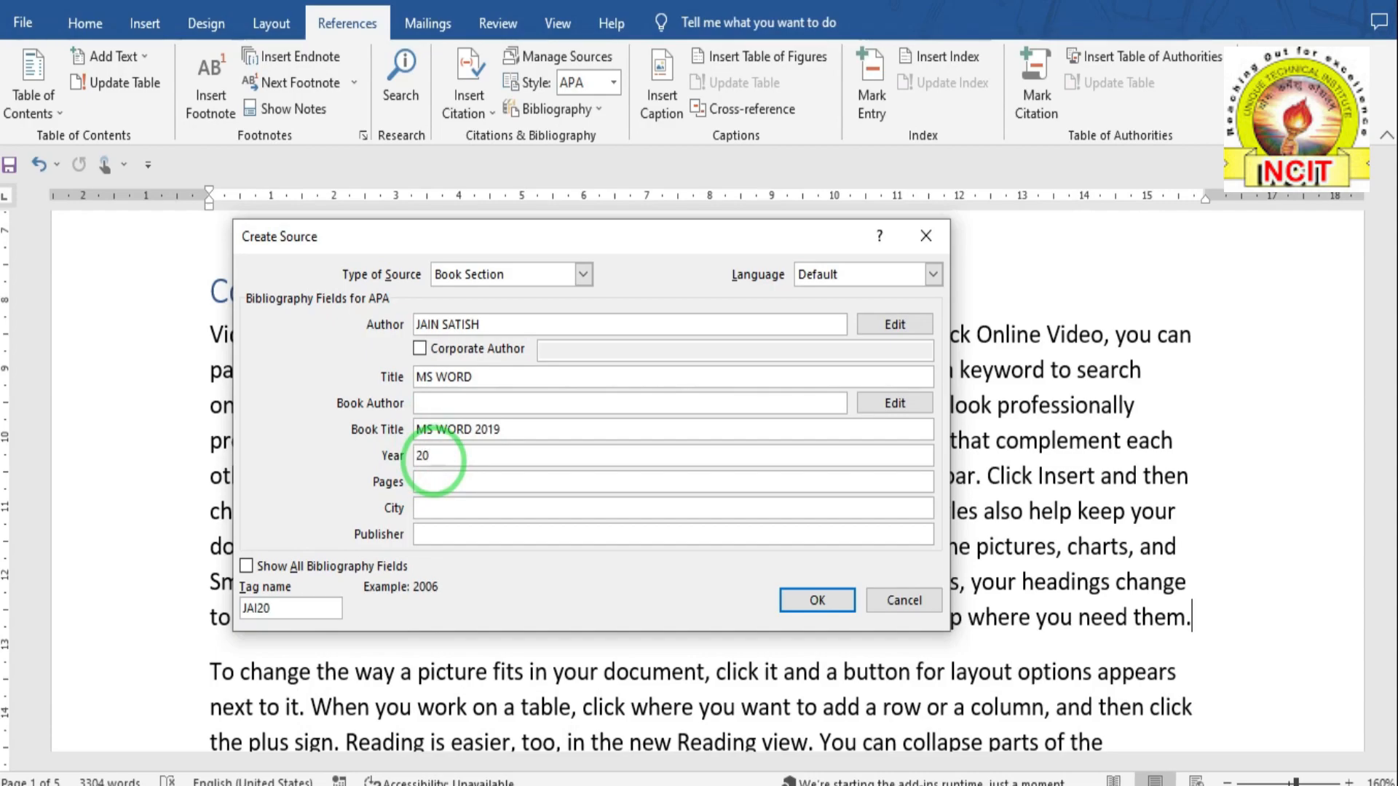
{"action": "left_click", "coordinate": [434, 463]}
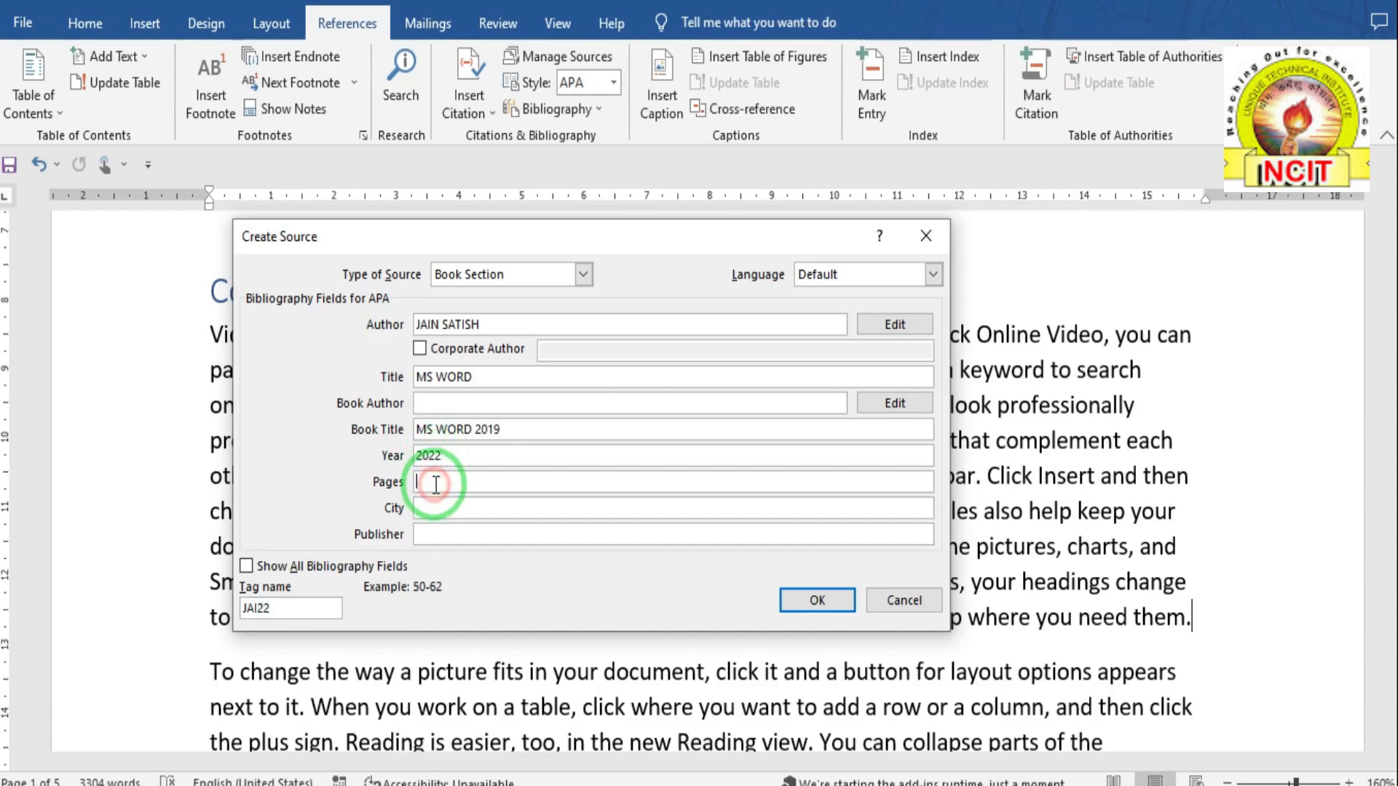
{"action": "left_click", "coordinate": [434, 527]}
{"action": "type", "text": "PB"}
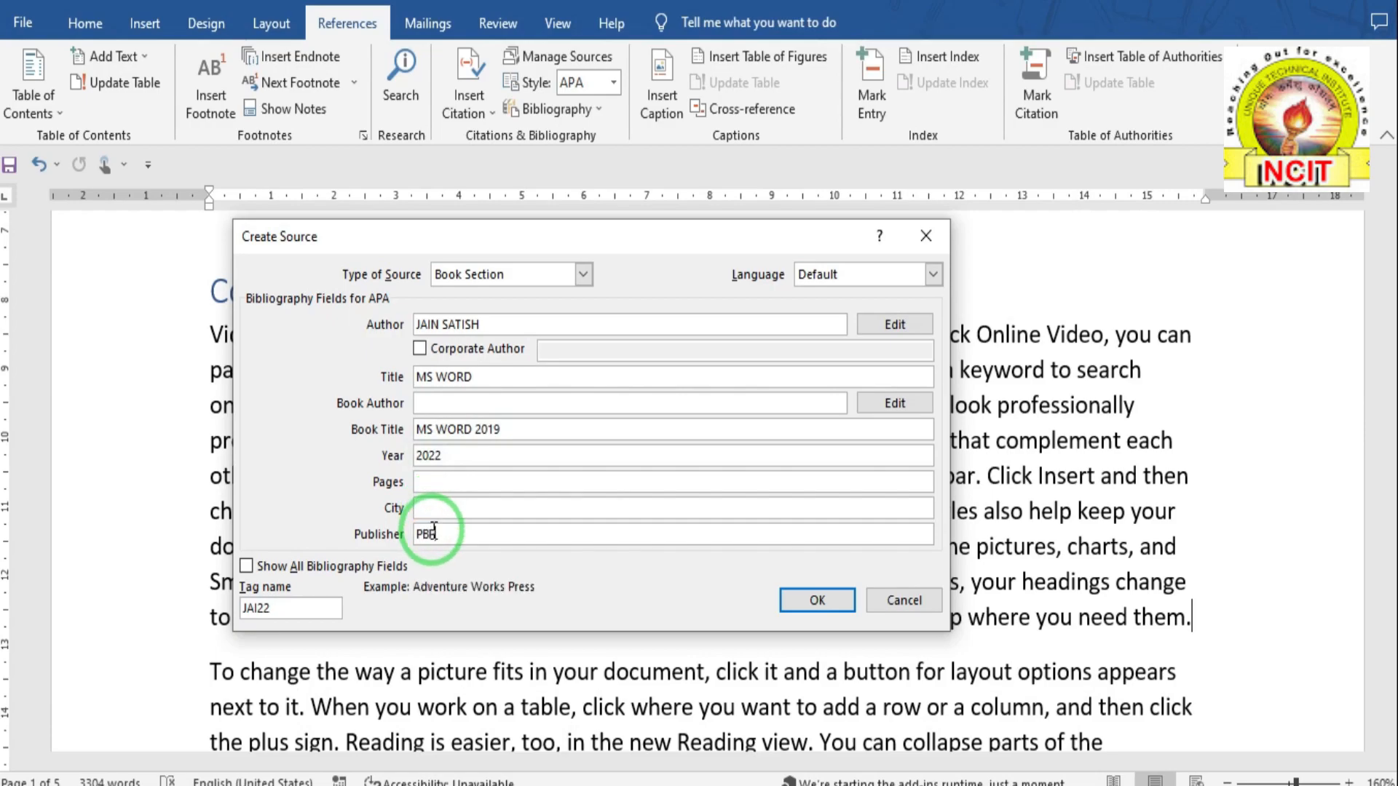
{"action": "type", "text": "P"}
{"action": "left_click", "coordinate": [807, 607]}
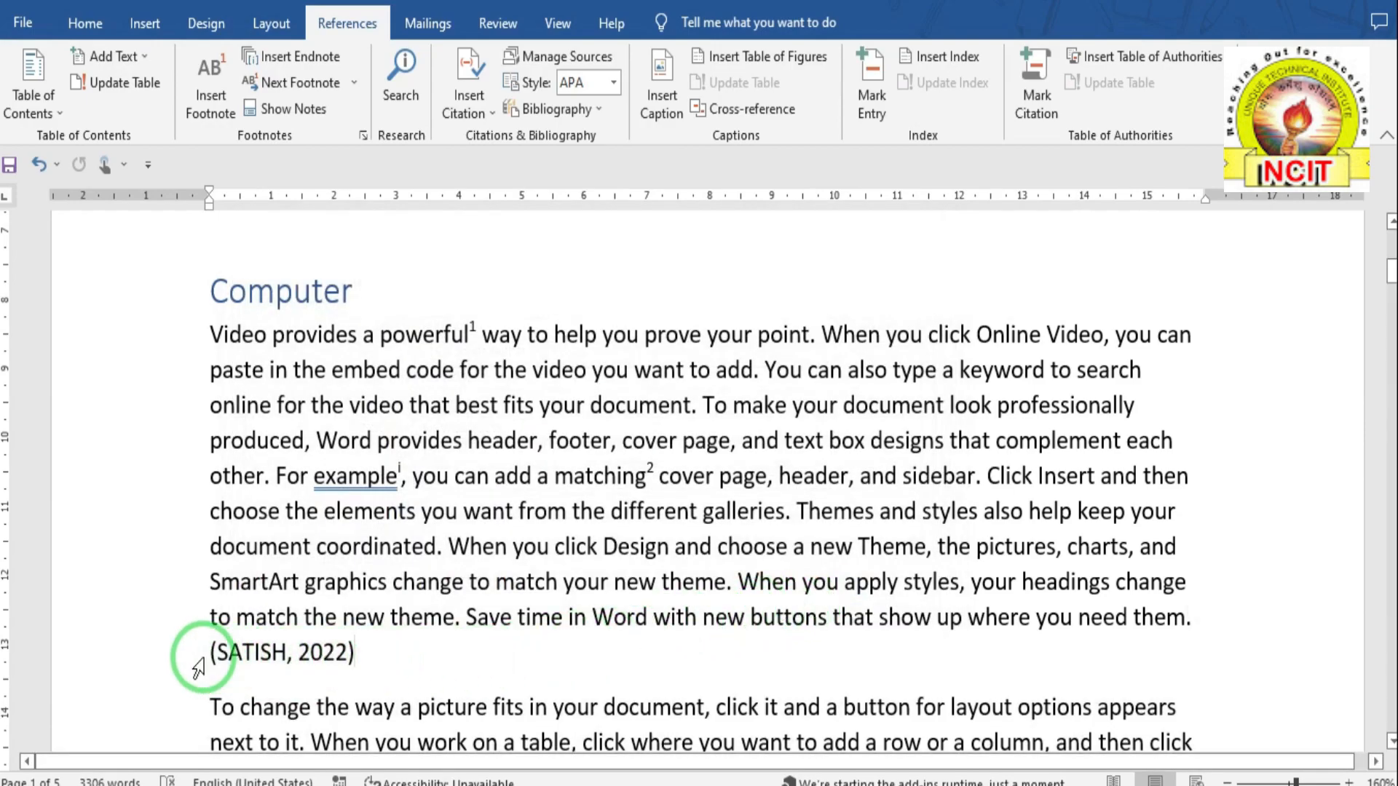
- Place the cursor after 'sidebar.' on page 2 and begin adding a new citation source
{"action": "left_click", "coordinate": [225, 652]}
{"action": "left_click_drag", "start_coordinate": [224, 652], "coordinate": [371, 649]}
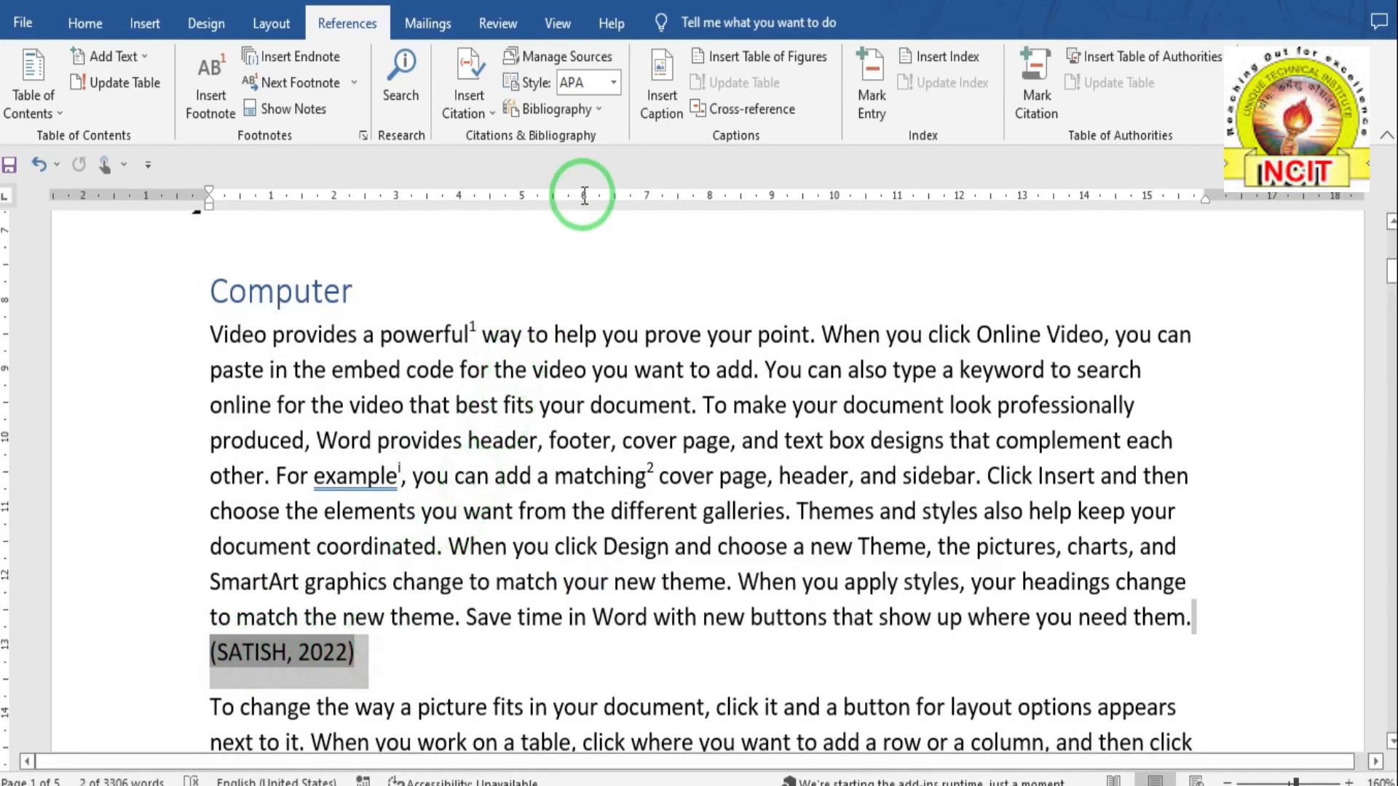
{"action": "scroll", "coordinate": [508, 433], "scroll_direction": "down", "scroll_amount": 2}
{"action": "scroll", "coordinate": [508, 433], "scroll_direction": "down", "scroll_amount": 10}
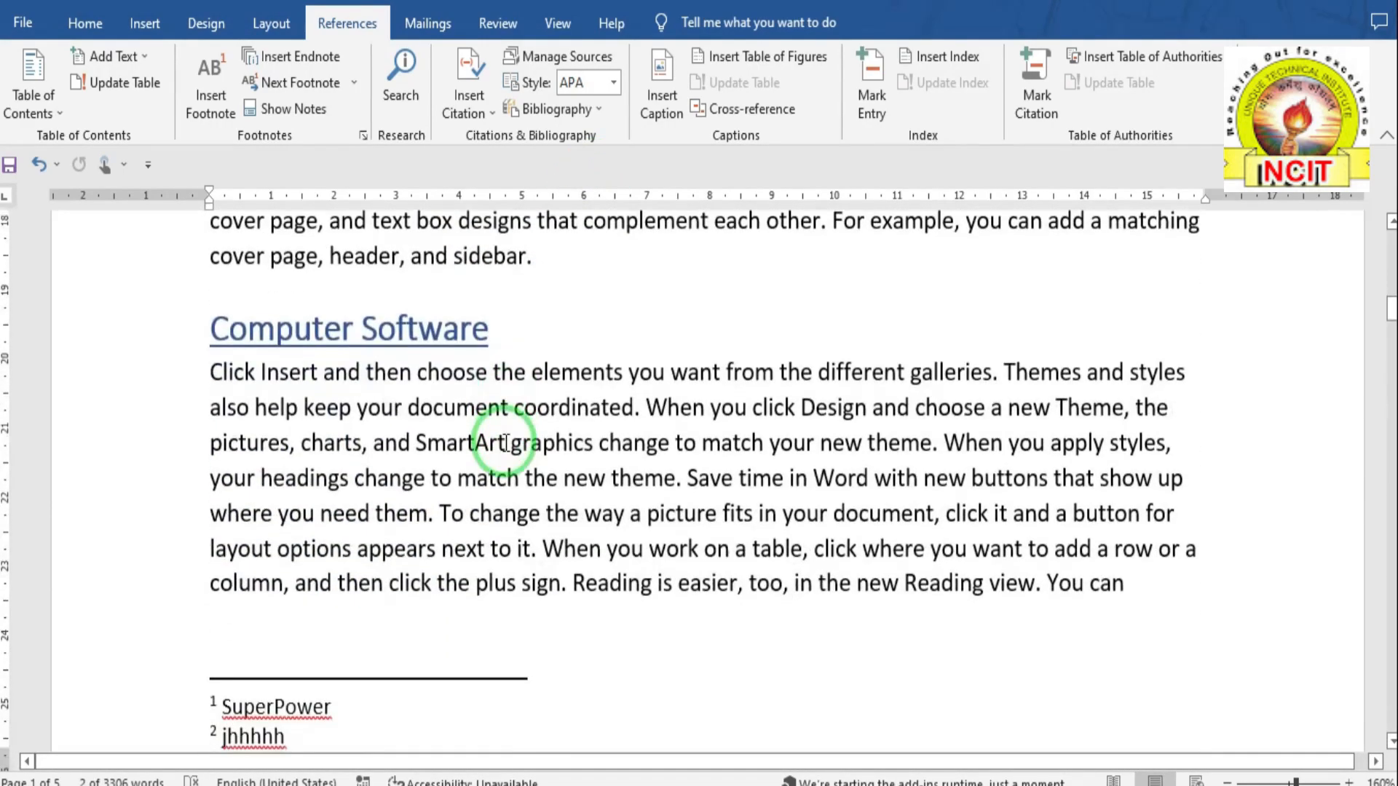
{"action": "scroll", "coordinate": [506, 443], "scroll_direction": "down", "scroll_amount": 6}
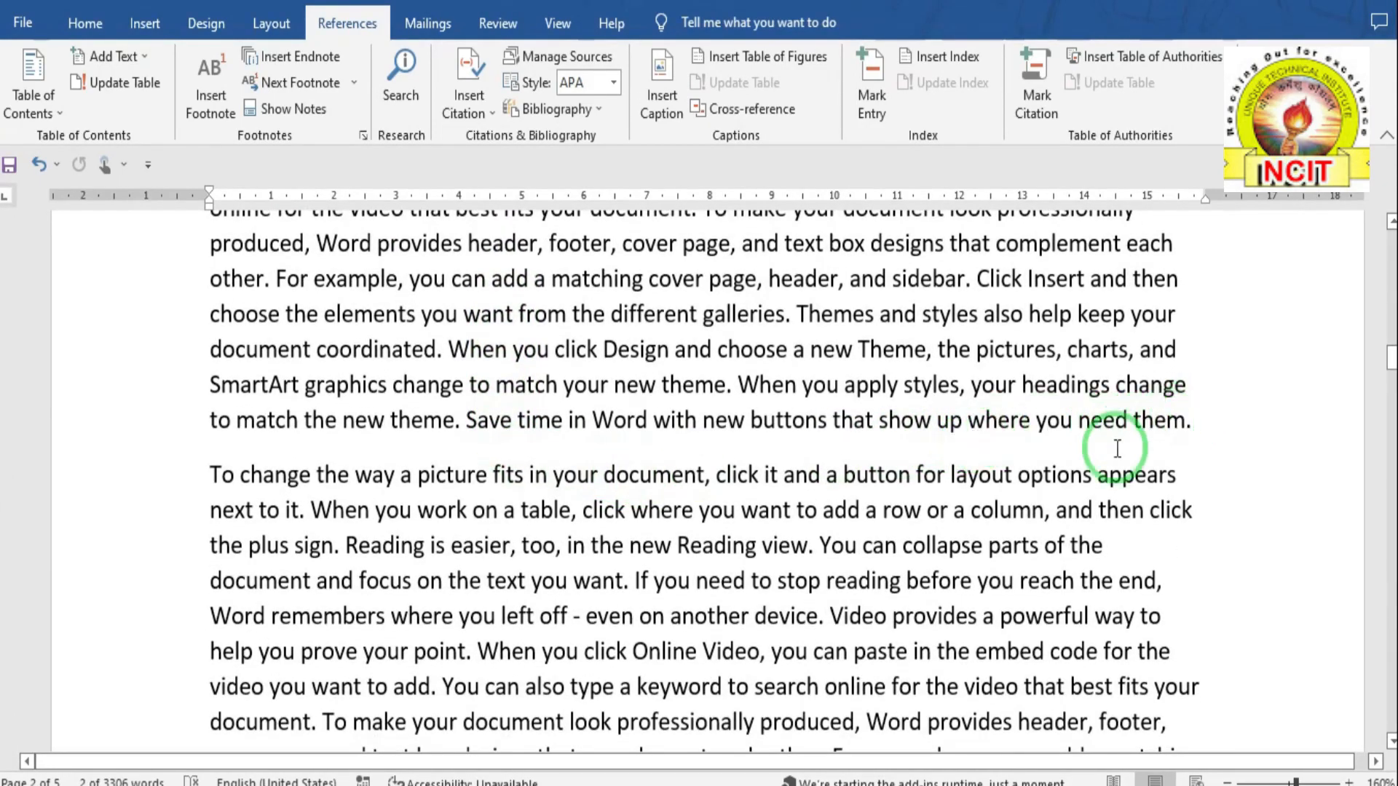
{"action": "scroll", "coordinate": [554, 553], "scroll_direction": "down", "scroll_amount": 4}
{"action": "left_click", "coordinate": [539, 367]}
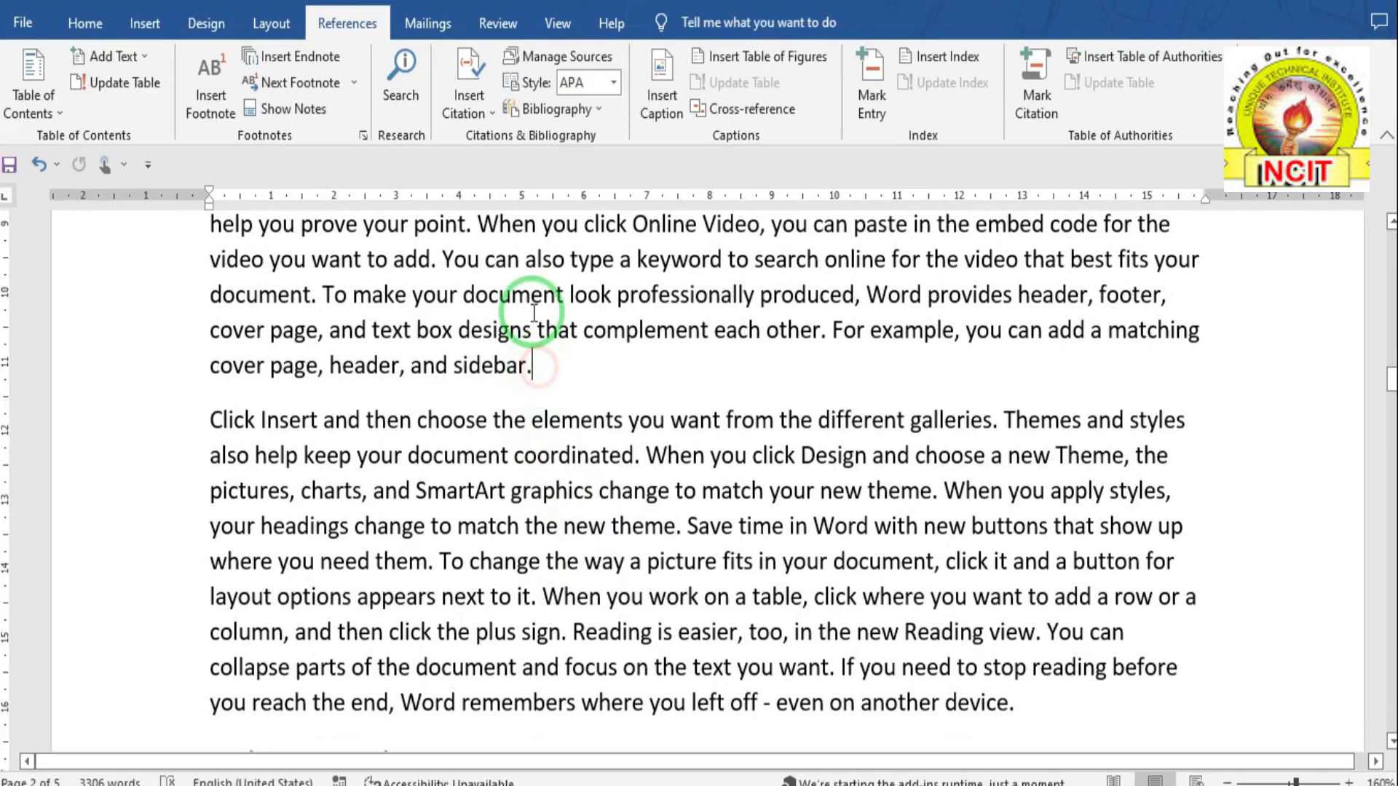
{"action": "left_click", "coordinate": [481, 115]}
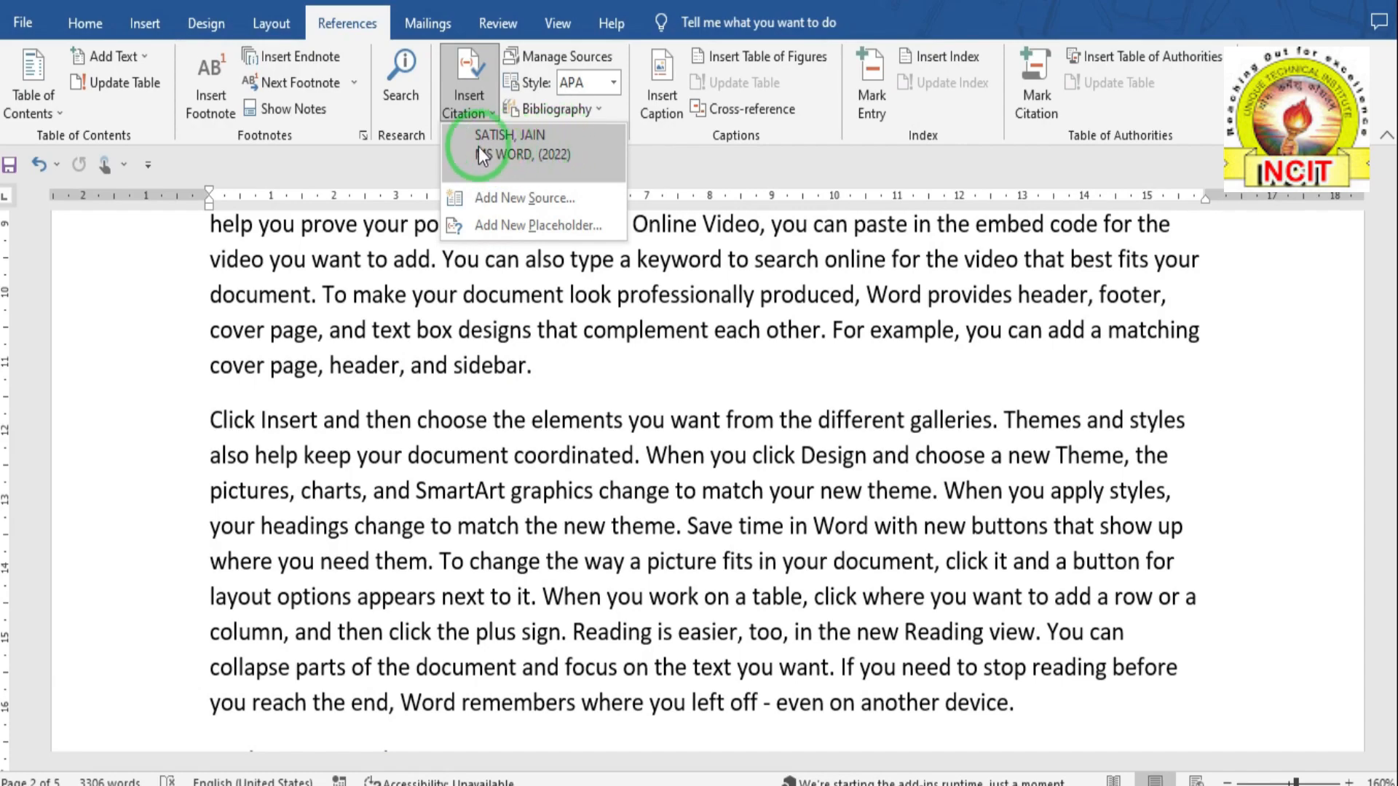
{"action": "left_click", "coordinate": [504, 200]}
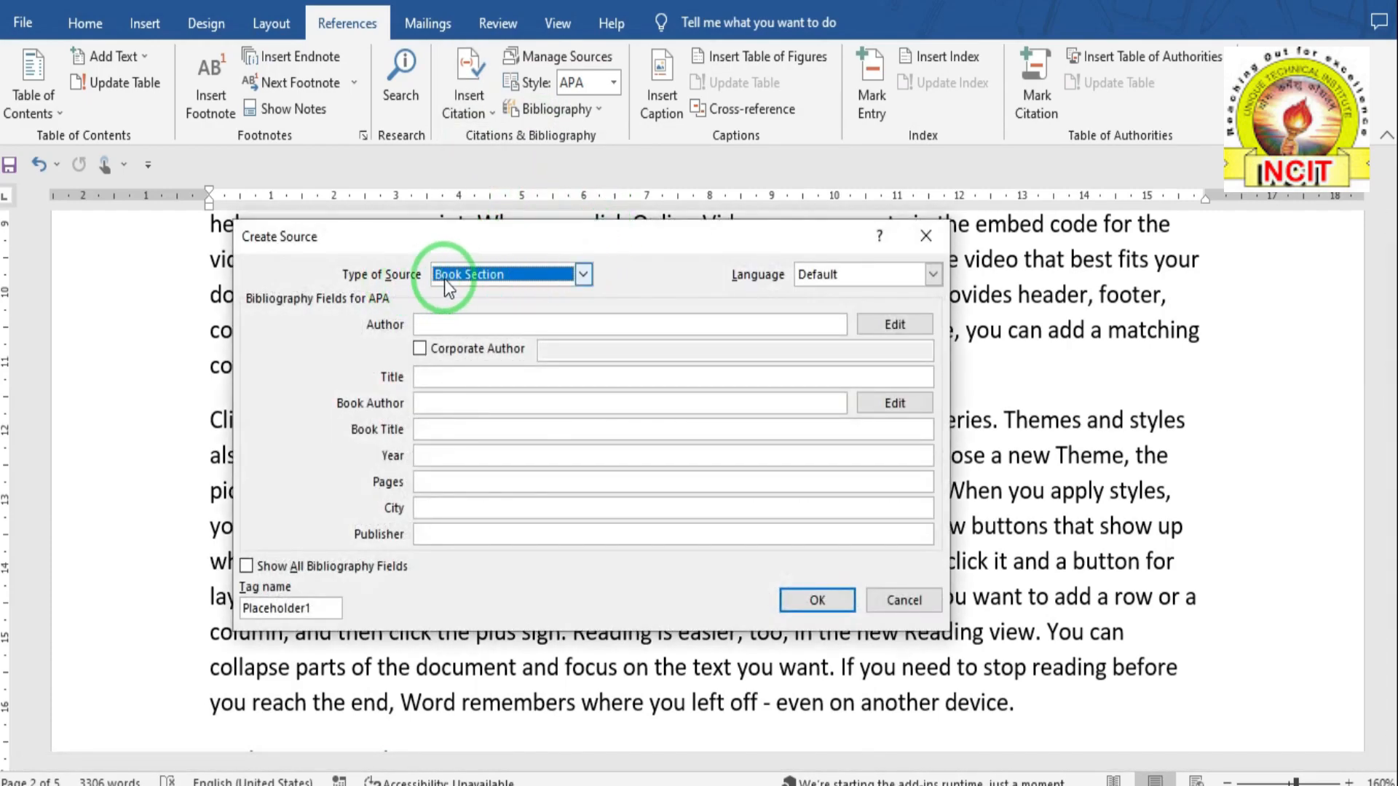
- Enter the author's name and publisher PBP for the 2022 MS EXCEL book section, then insert its citation
{"action": "left_click", "coordinate": [447, 326]}
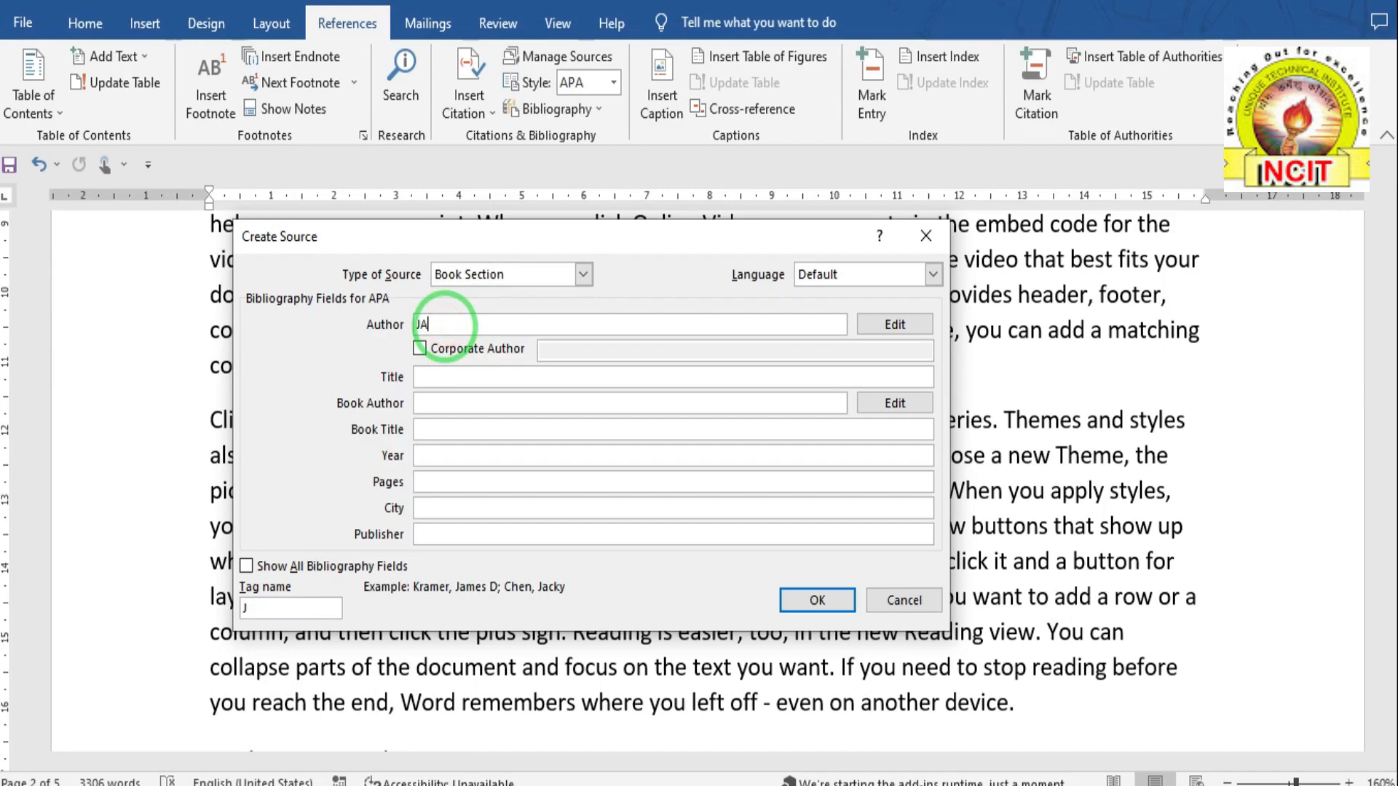
{"action": "left_click", "coordinate": [416, 380]}
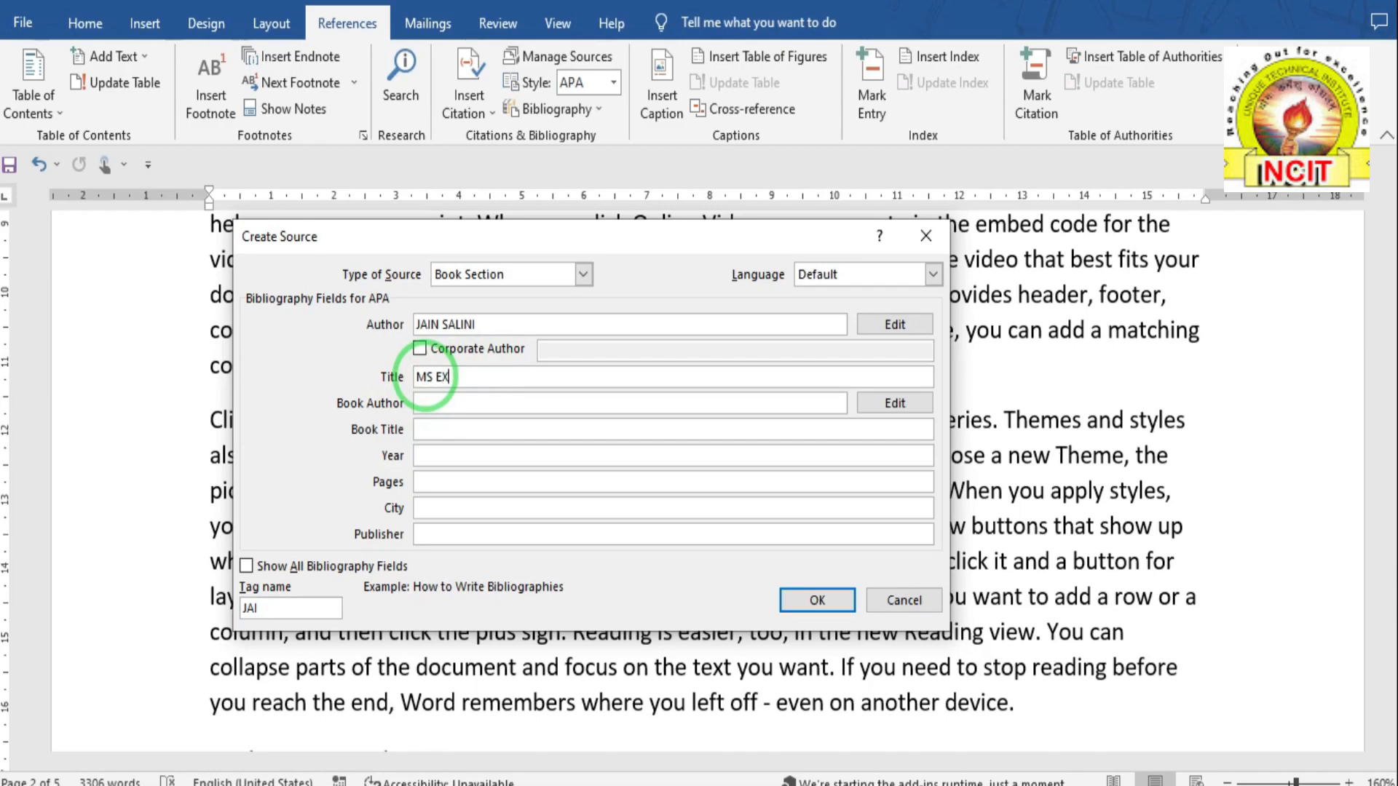
{"action": "left_click", "coordinate": [426, 405]}
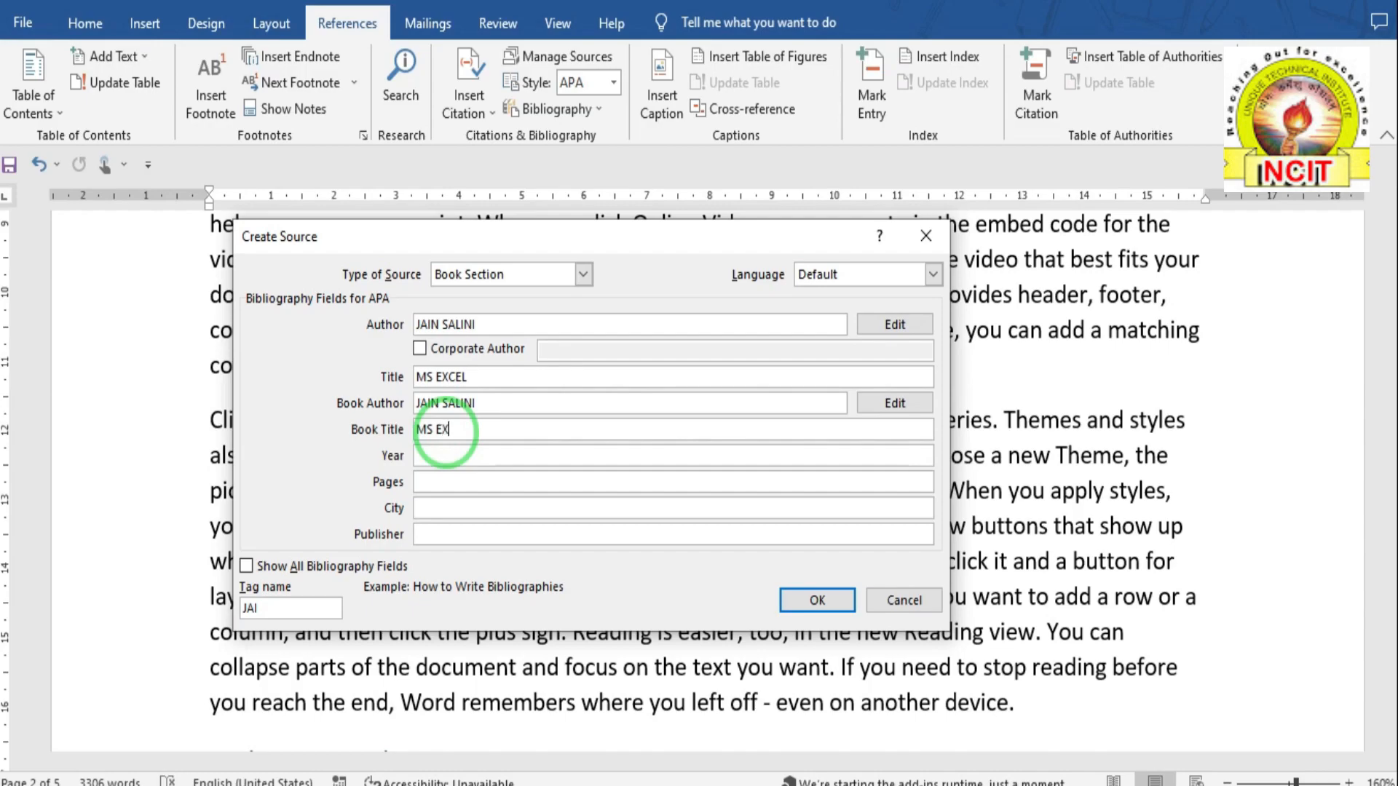
{"action": "left_click", "coordinate": [448, 439]}
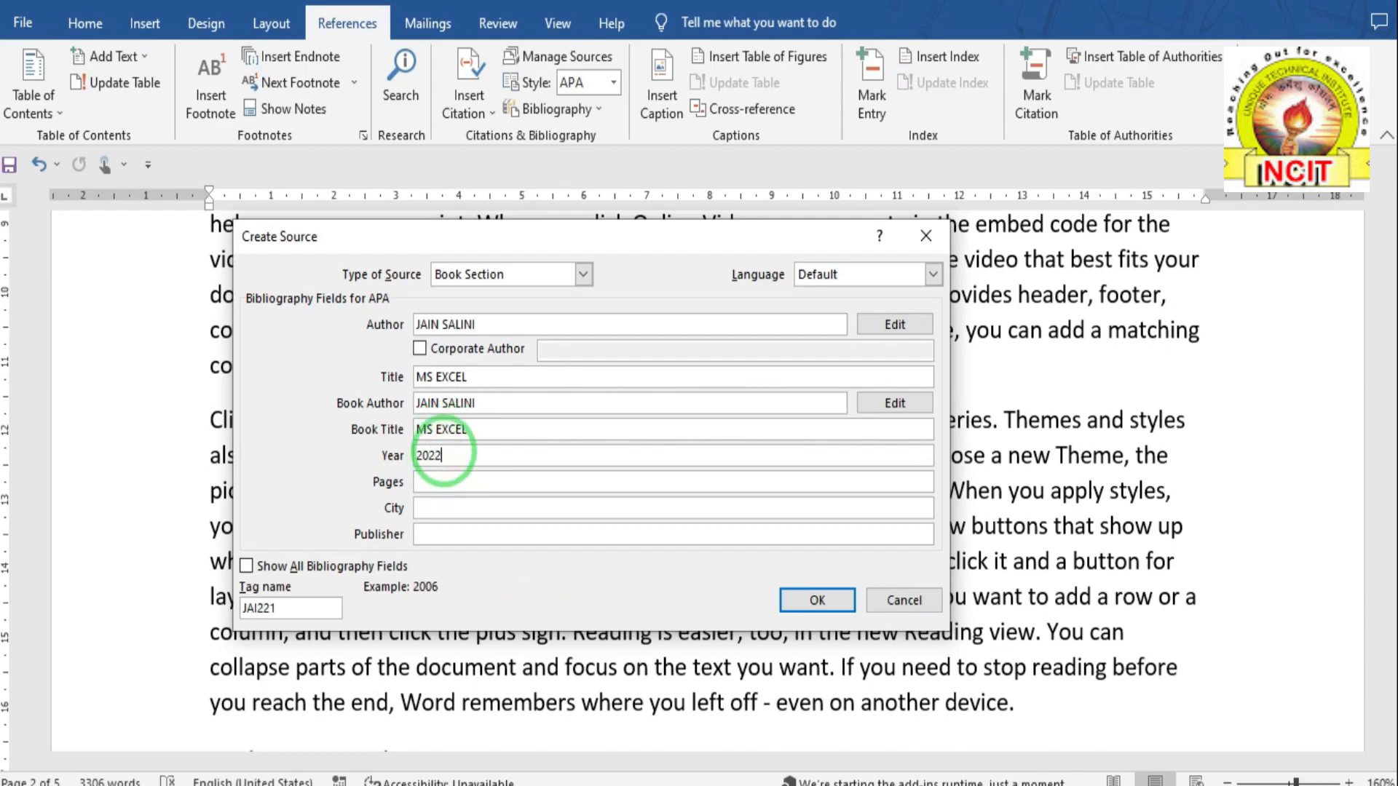
{"action": "left_click", "coordinate": [421, 484]}
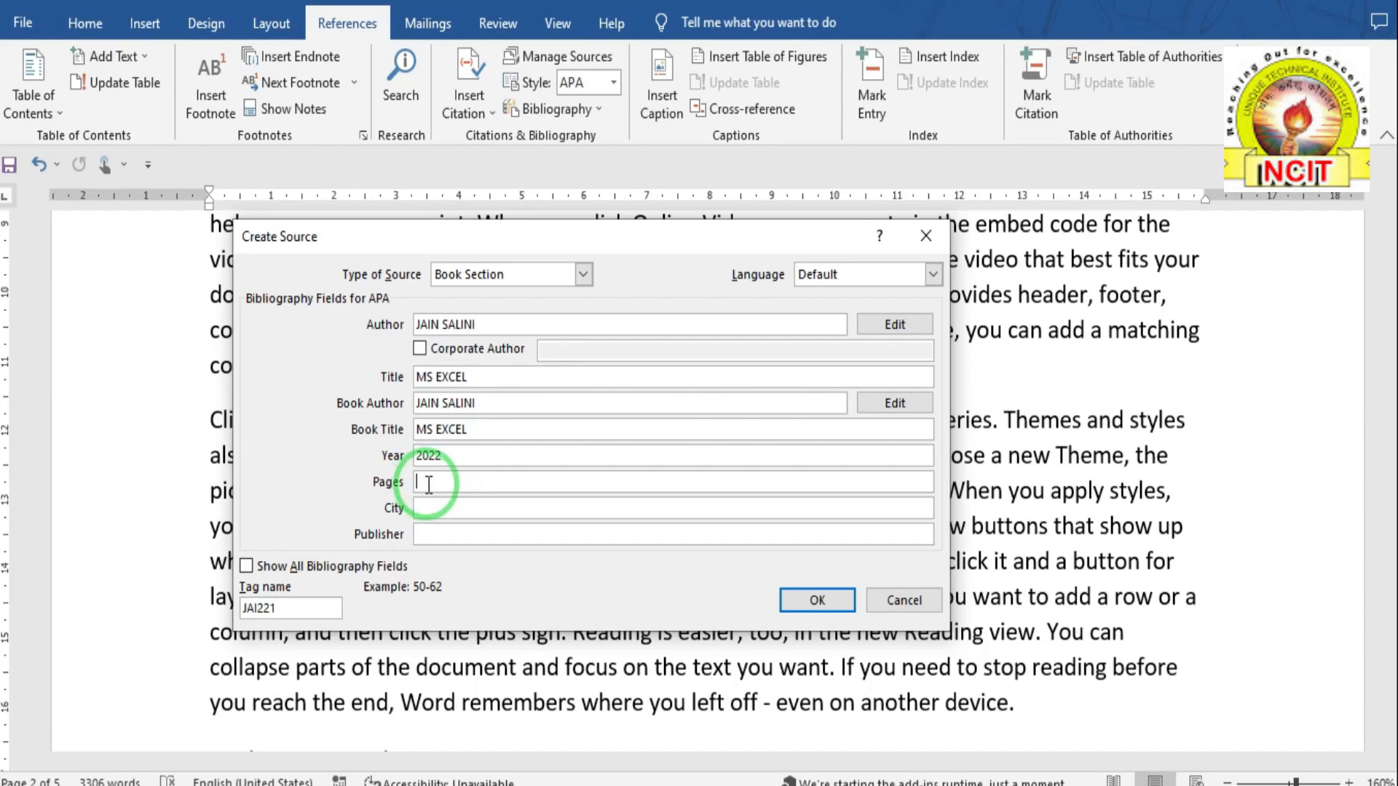
{"action": "left_click", "coordinate": [429, 507]}
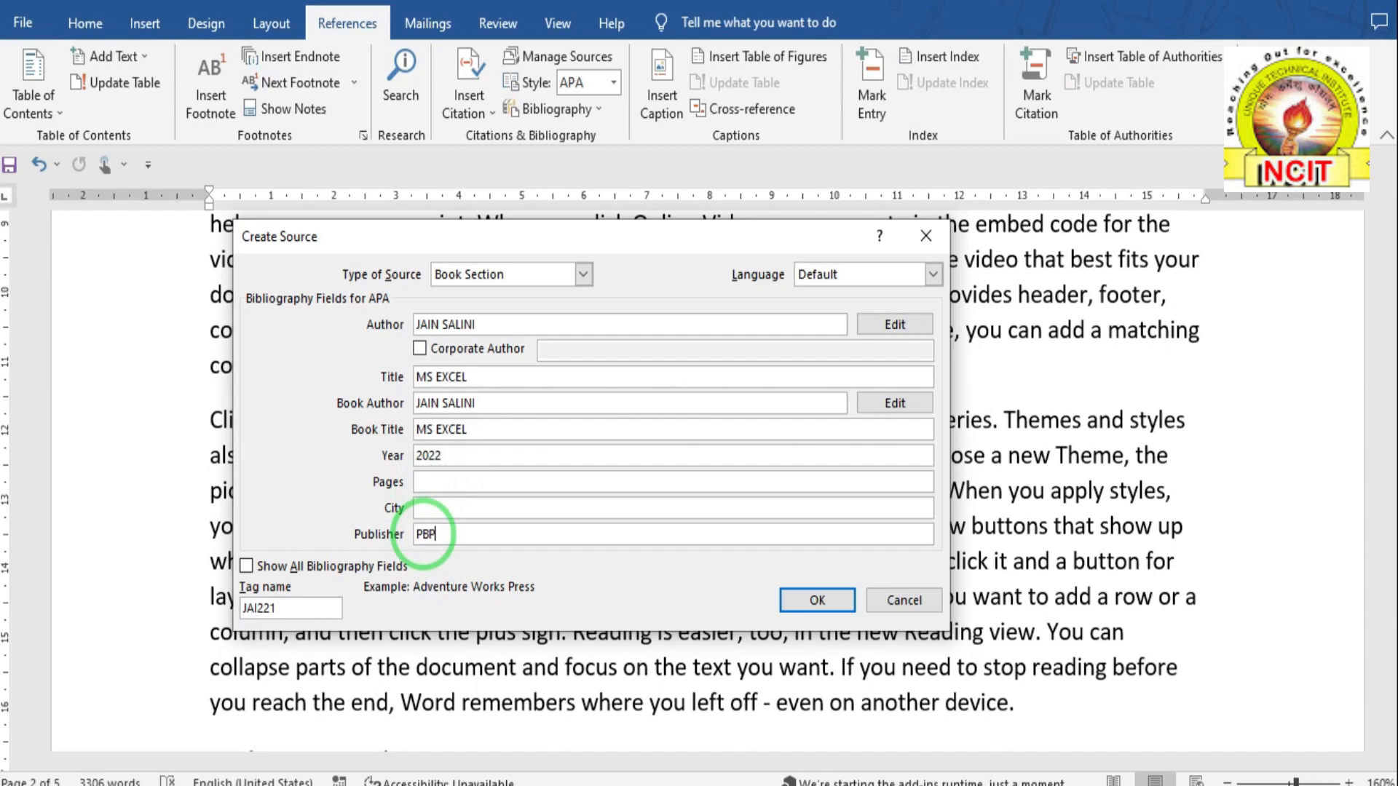
{"action": "left_click", "coordinate": [424, 533]}
{"action": "type", "text": "PBP"}
{"action": "left_click", "coordinate": [816, 599]}
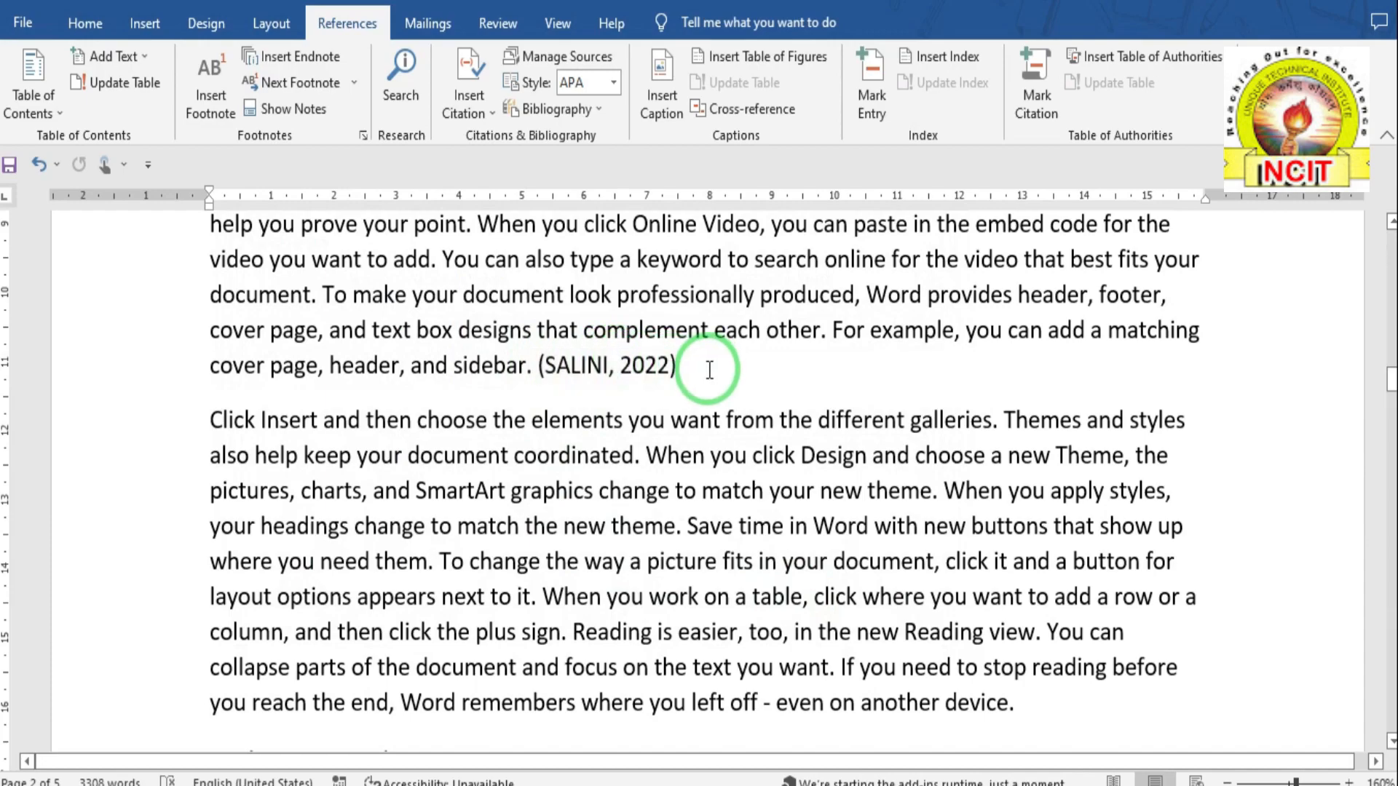
- Put the caret after "another device." and insert a citation to the MS EXCEL source
{"action": "scroll", "coordinate": [709, 370], "scroll_direction": "down", "scroll_amount": 10}
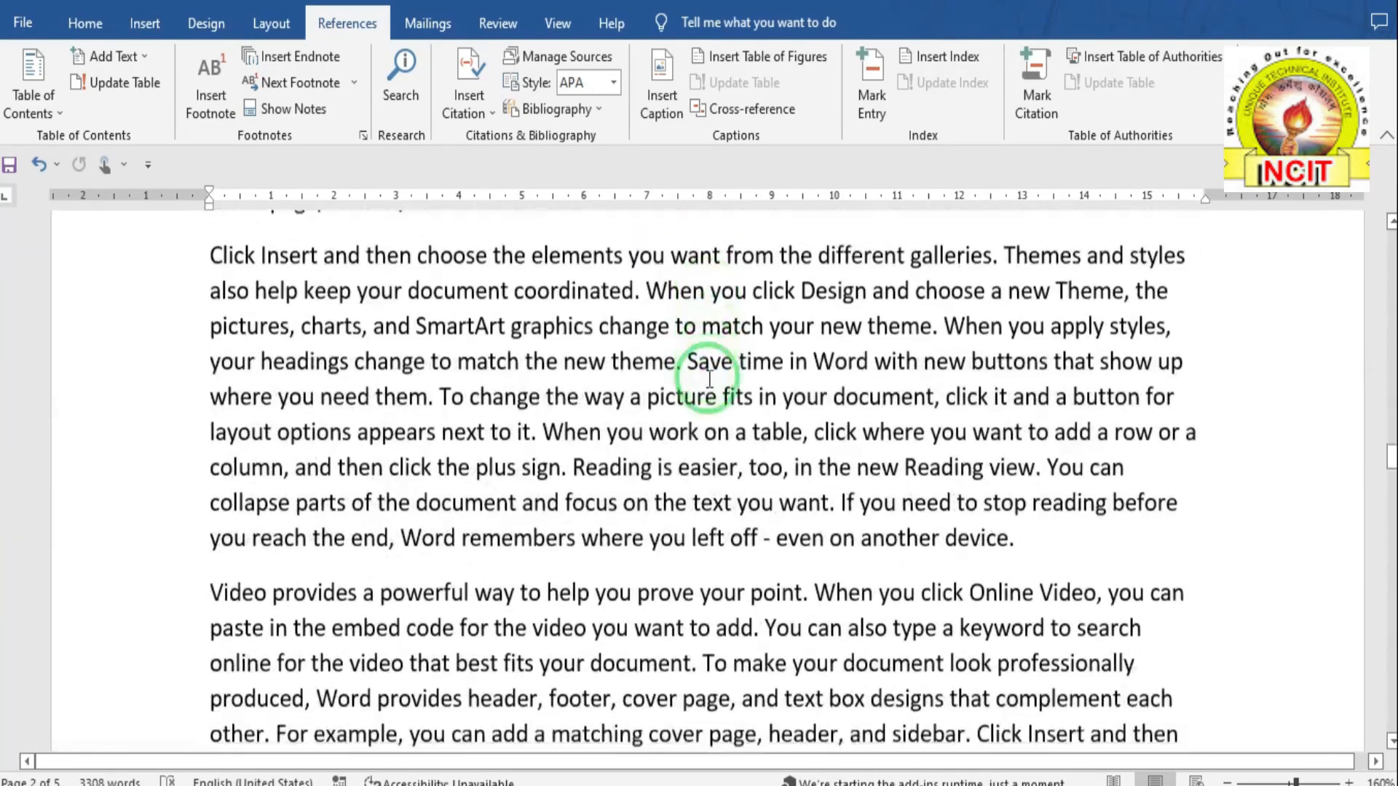
{"action": "scroll", "coordinate": [709, 379], "scroll_direction": "down", "scroll_amount": 2}
{"action": "left_click", "coordinate": [1036, 454]}
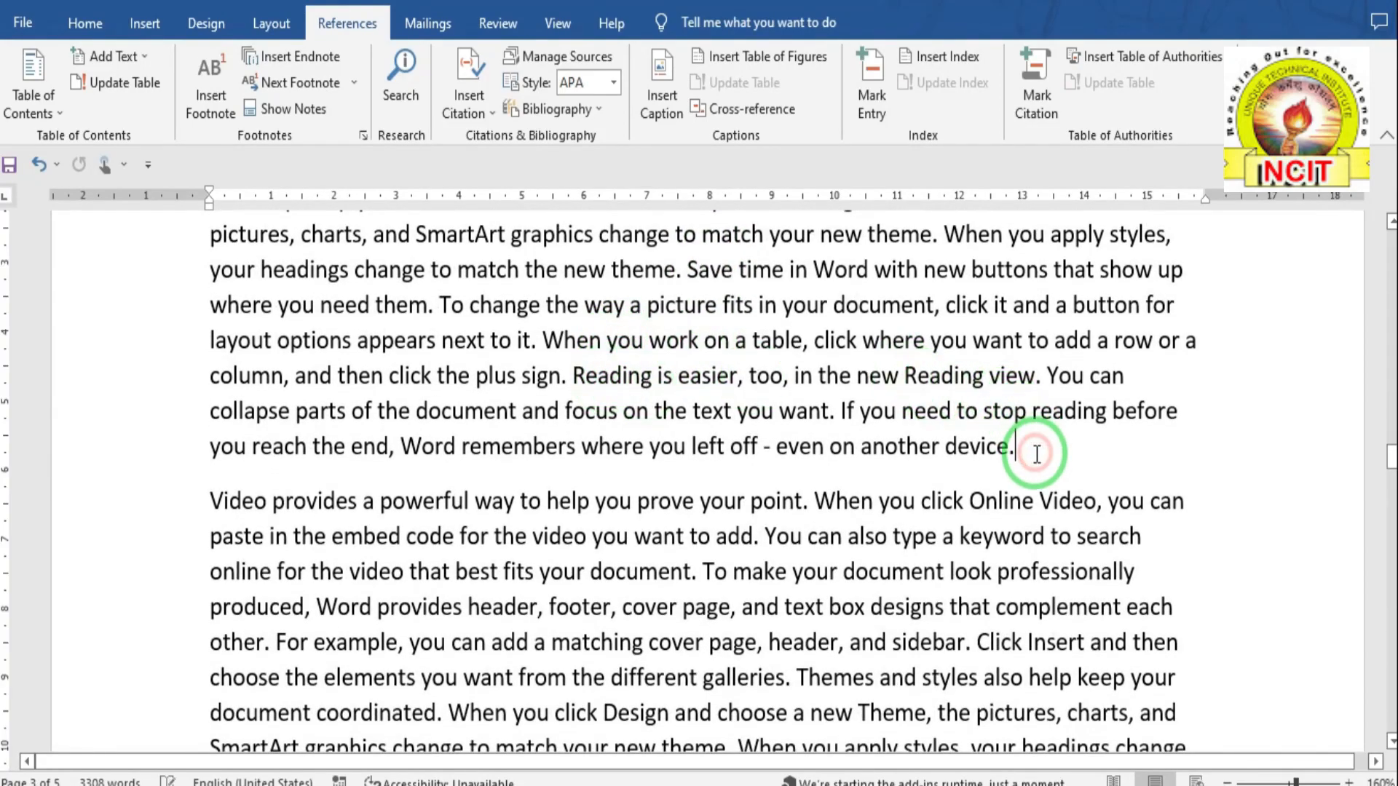
{"action": "left_click", "coordinate": [494, 111]}
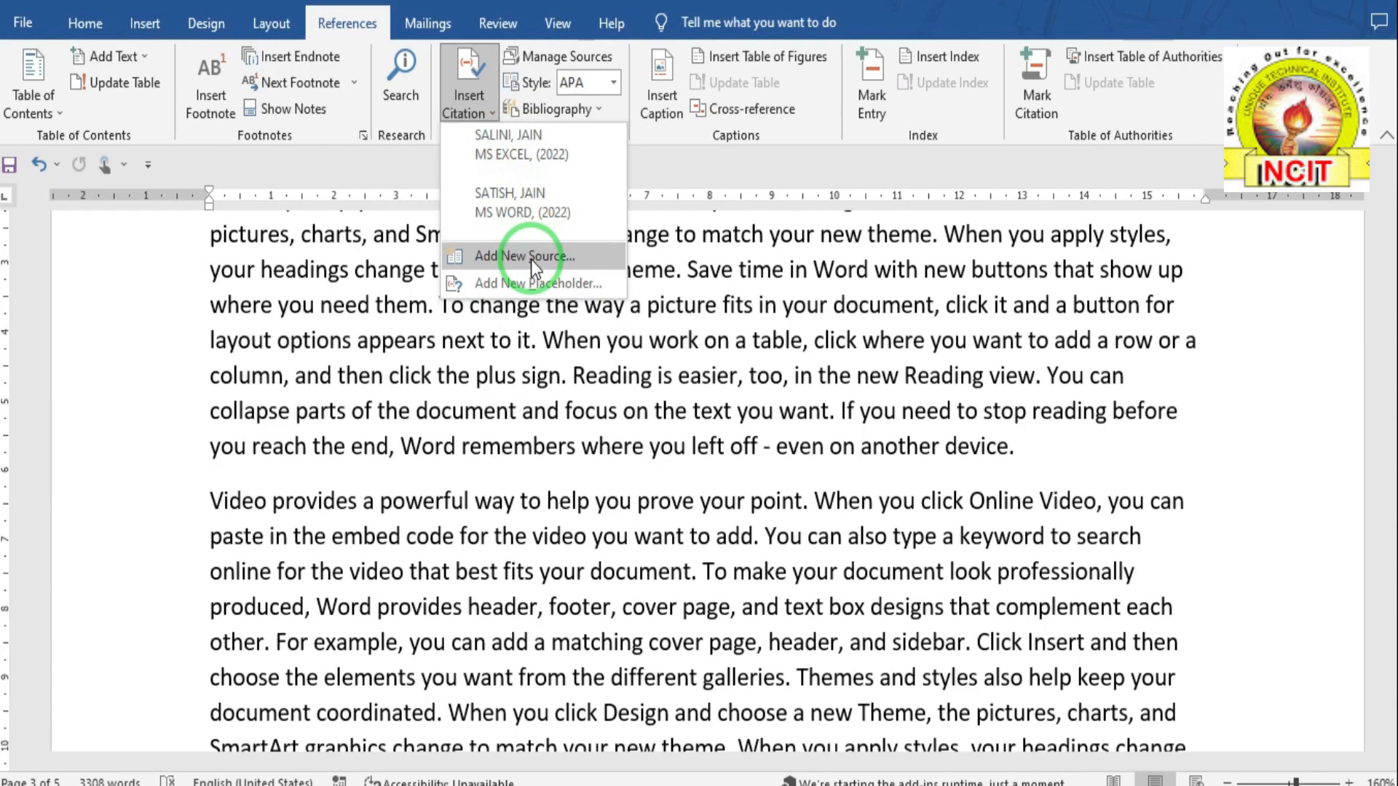
{"action": "left_click", "coordinate": [513, 149]}
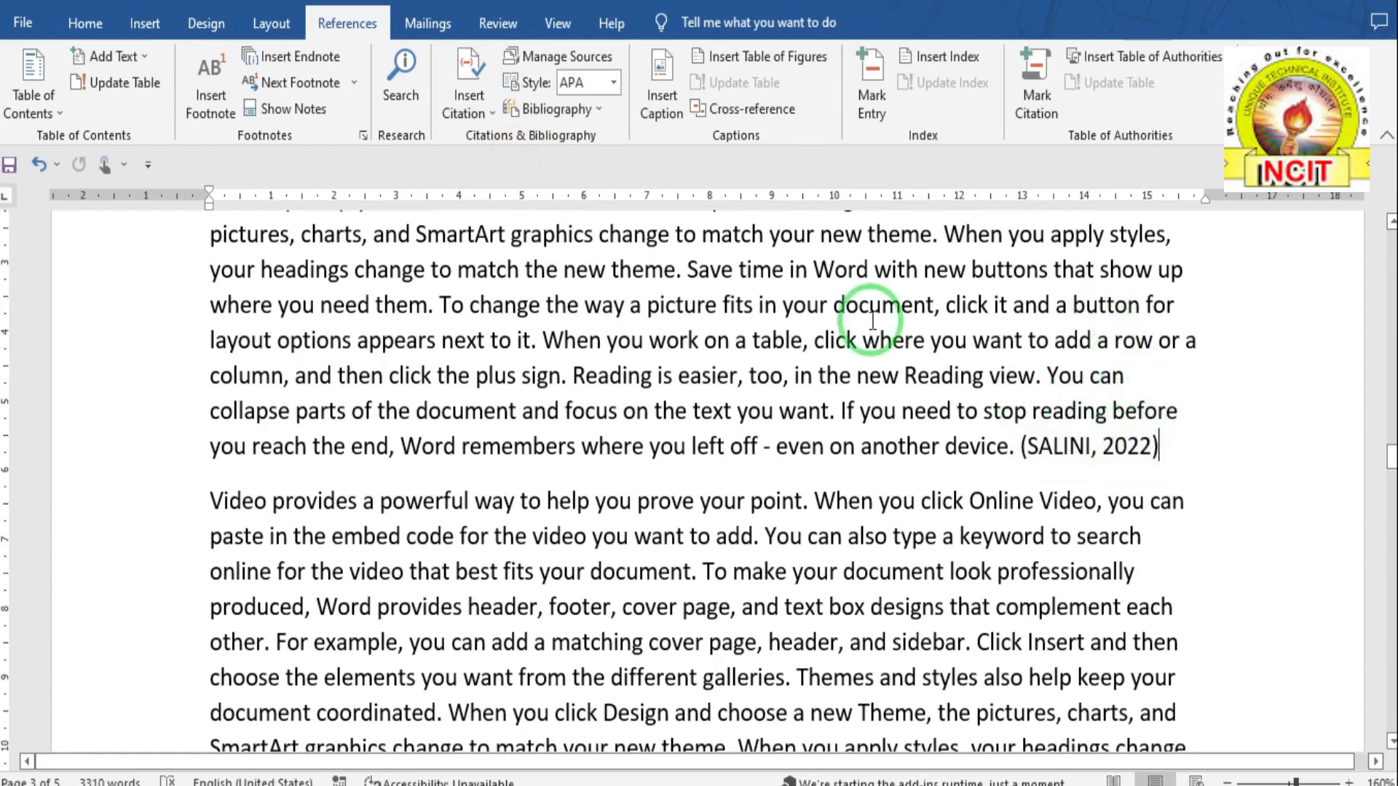
- Cite the MS WORD (2022) source after "device." instead and check the inserted citation
{"action": "scroll", "coordinate": [780, 382], "scroll_direction": "down", "scroll_amount": 10}
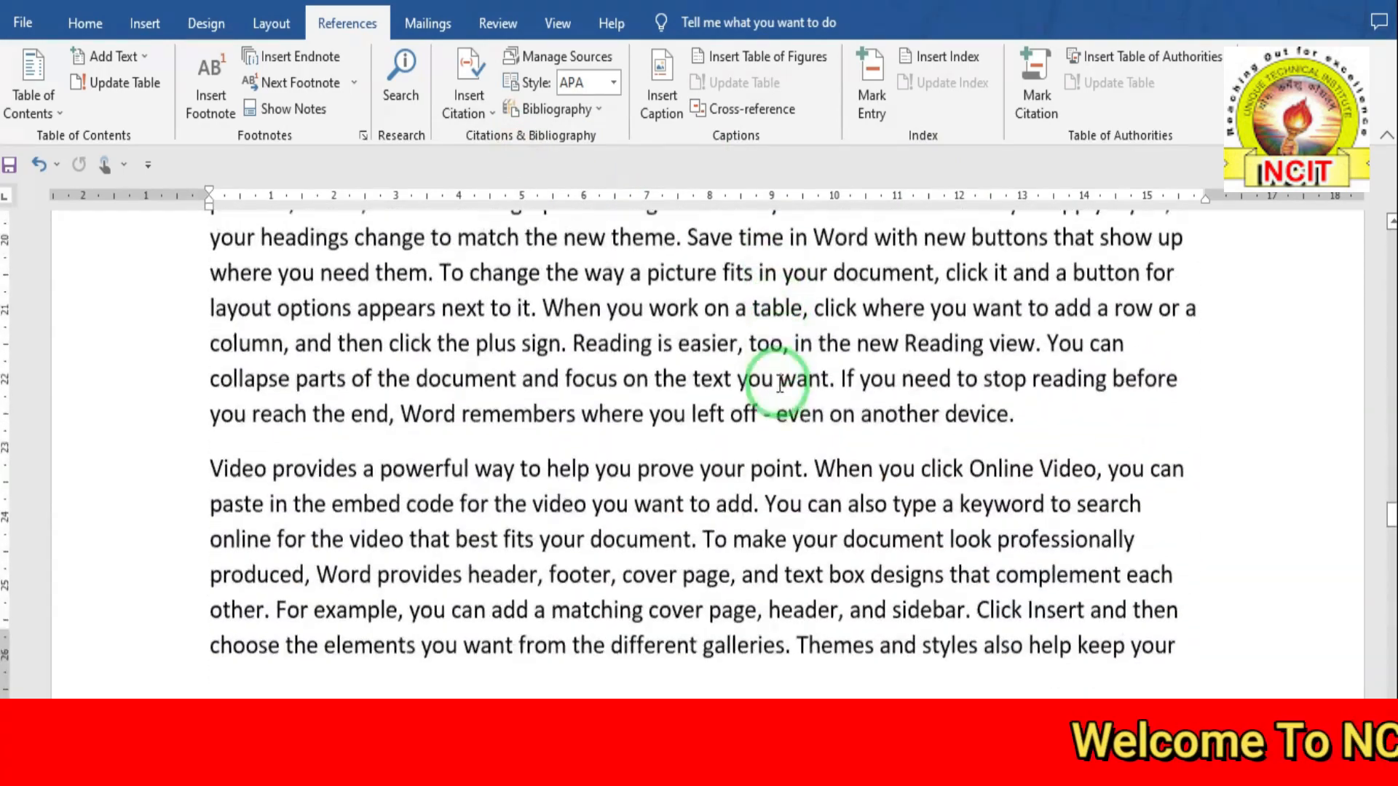
{"action": "scroll", "coordinate": [781, 384], "scroll_direction": "down", "scroll_amount": 1}
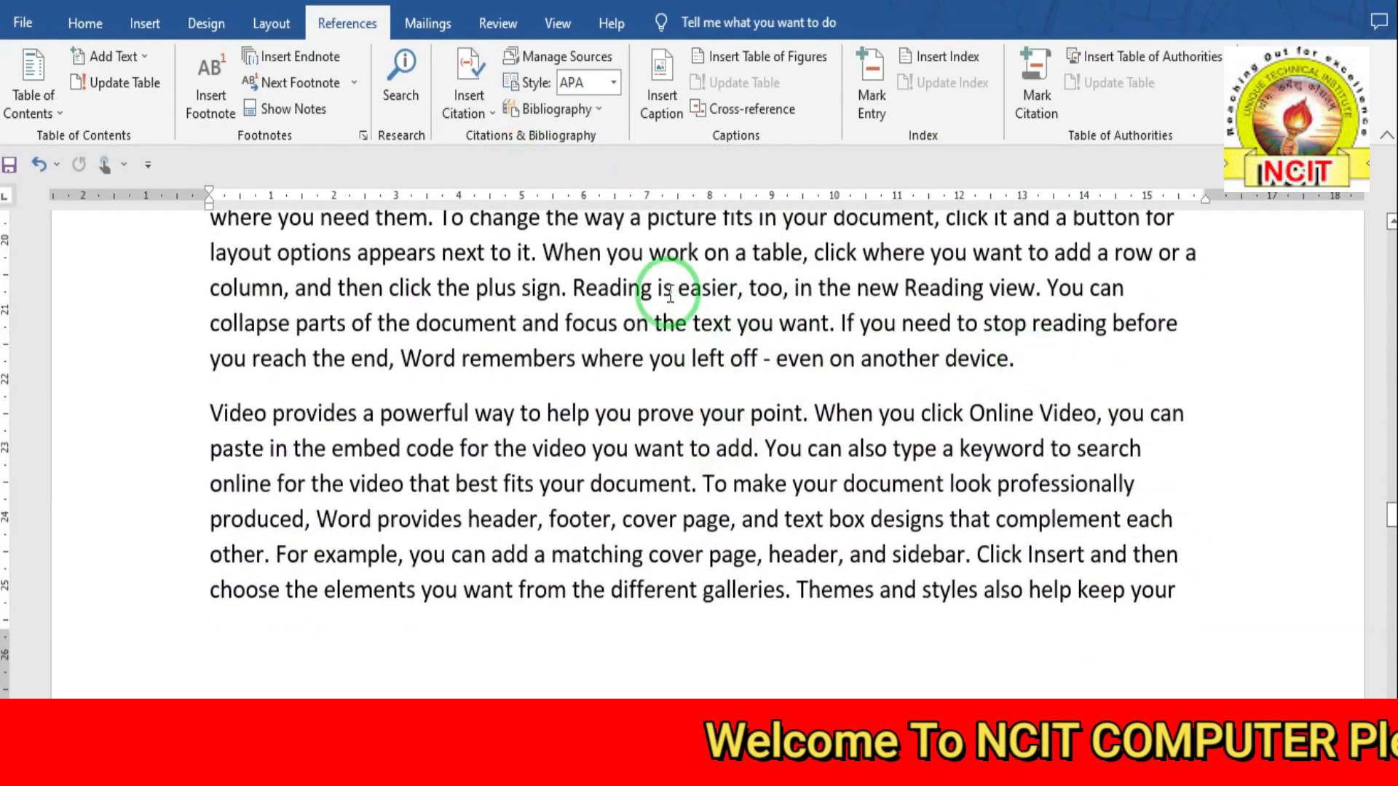
{"action": "left_click", "coordinate": [479, 109]}
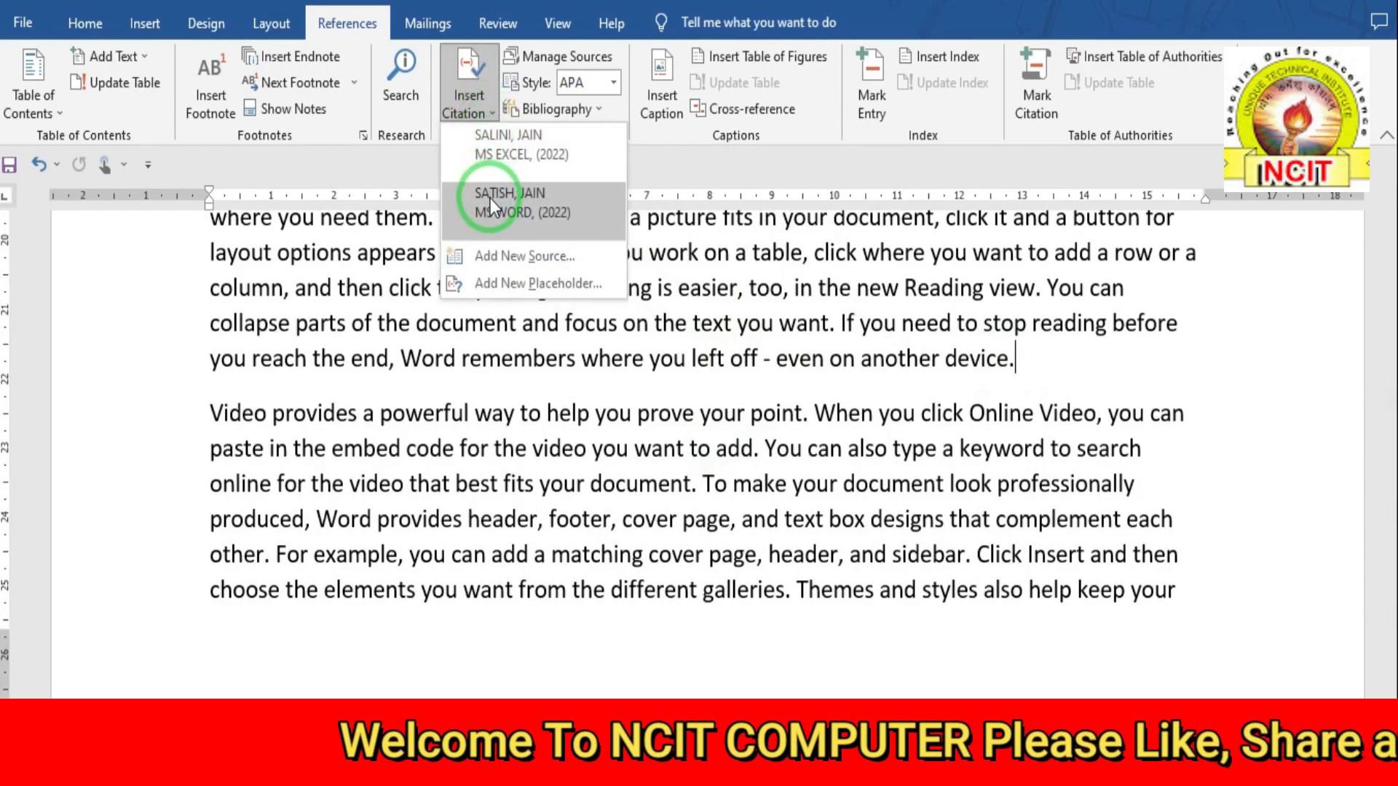
{"action": "left_click", "coordinate": [491, 202]}
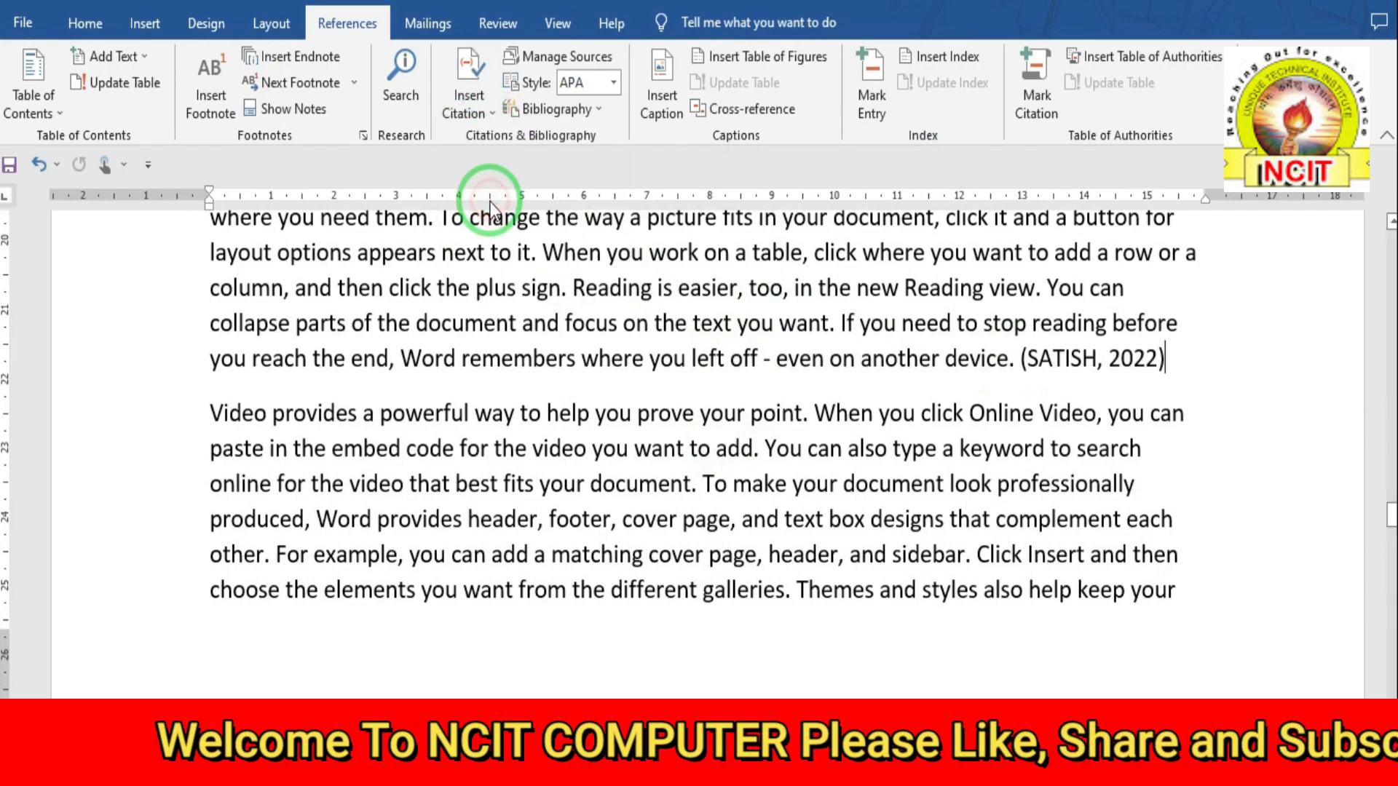
{"action": "left_click", "coordinate": [1028, 360]}
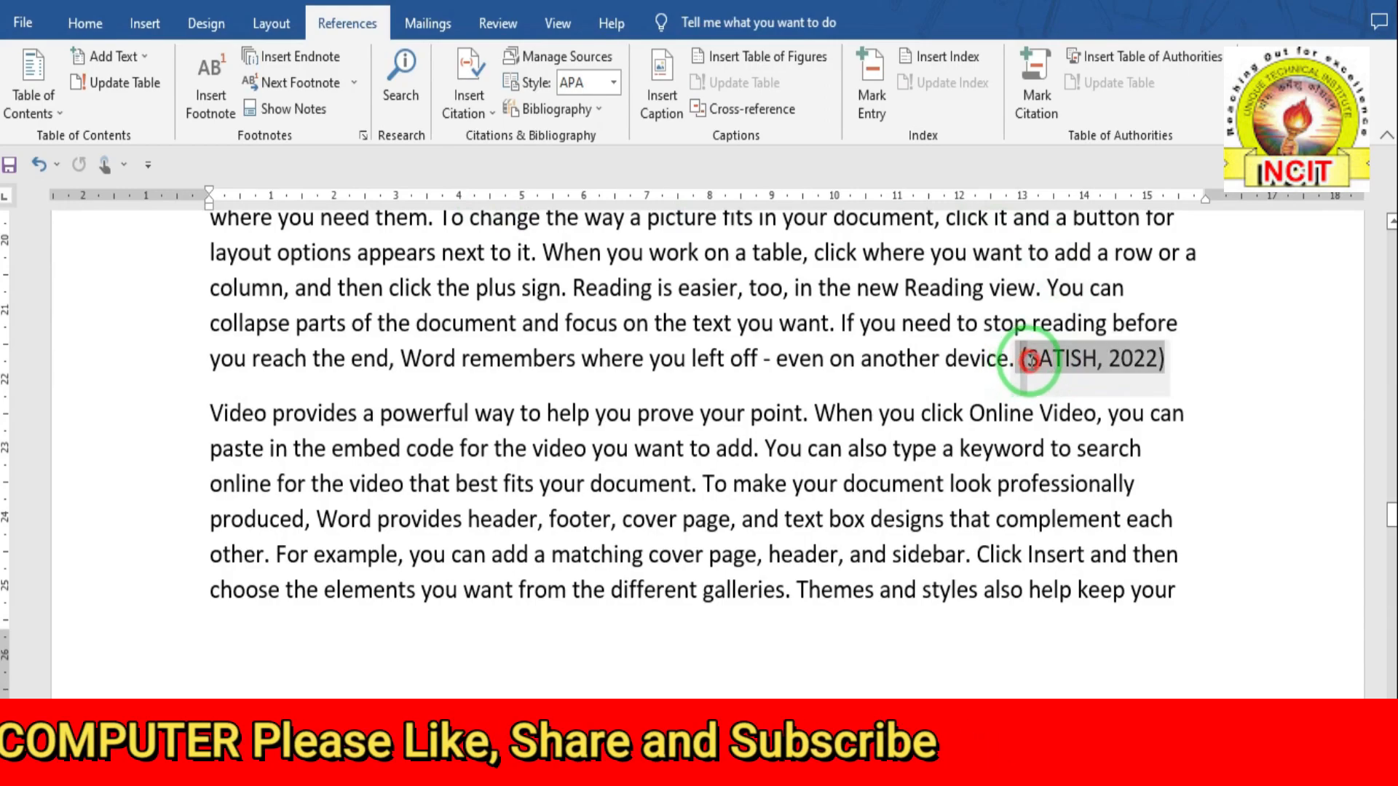
{"action": "left_click_drag", "start_coordinate": [1029, 360], "coordinate": [1167, 360]}
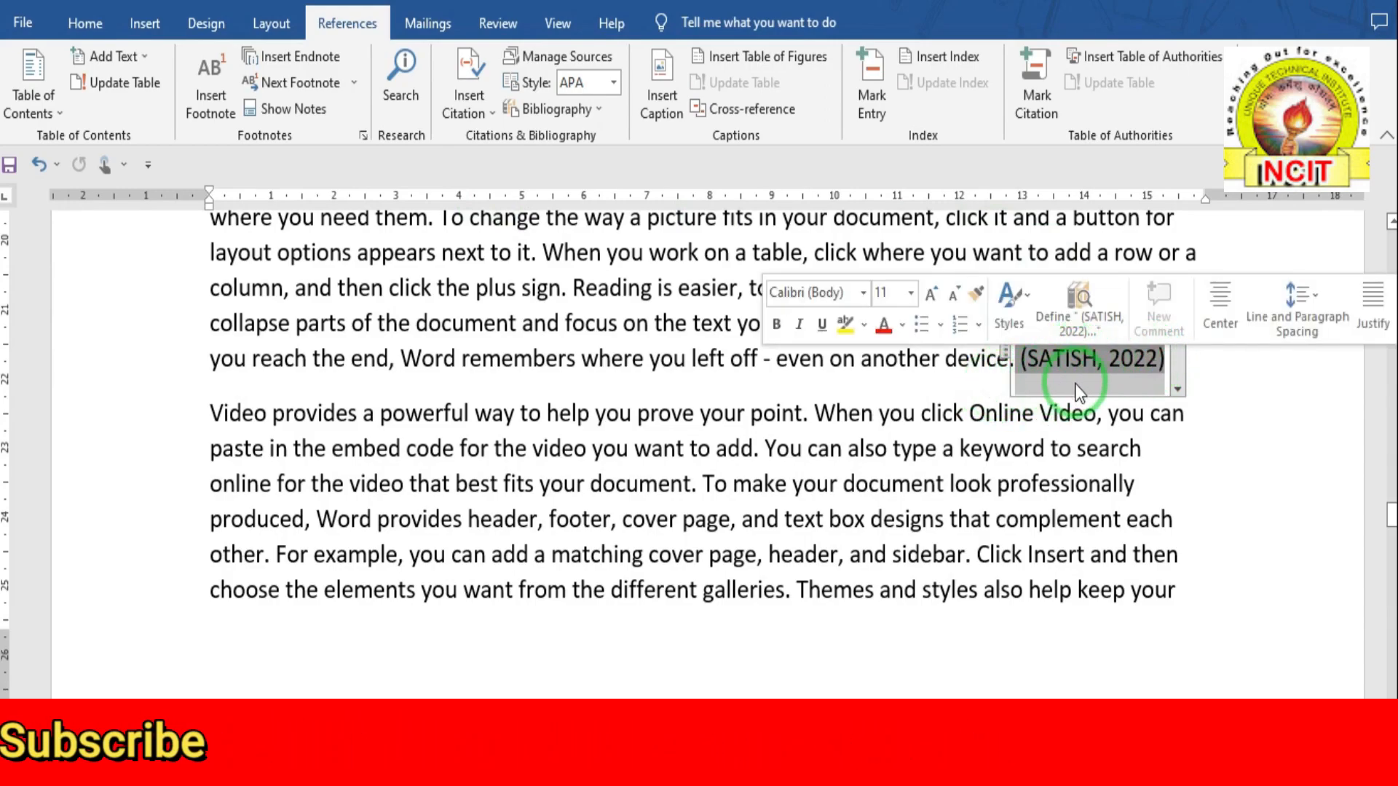
{"action": "left_click", "coordinate": [834, 446]}
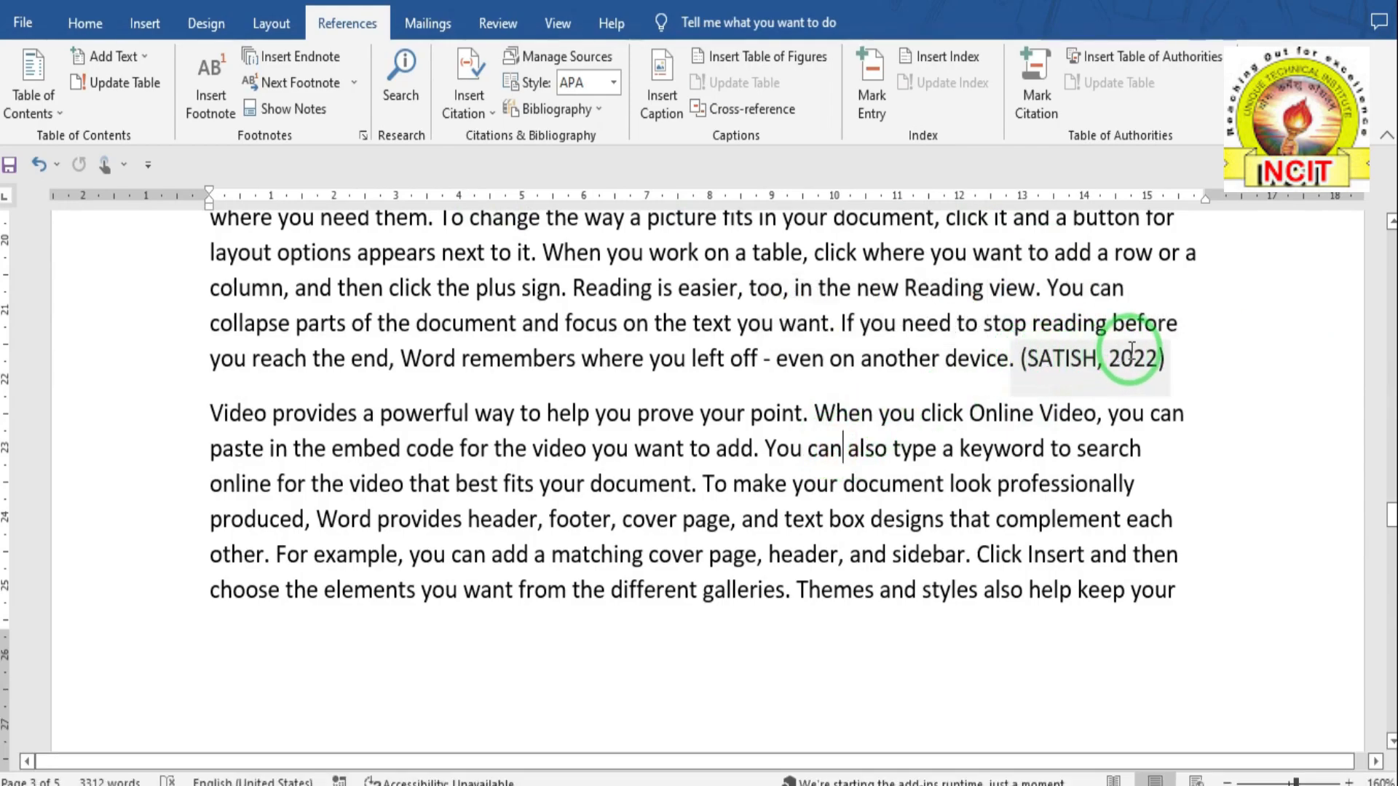
{"action": "scroll", "coordinate": [482, 259], "scroll_direction": "down", "scroll_amount": 3}
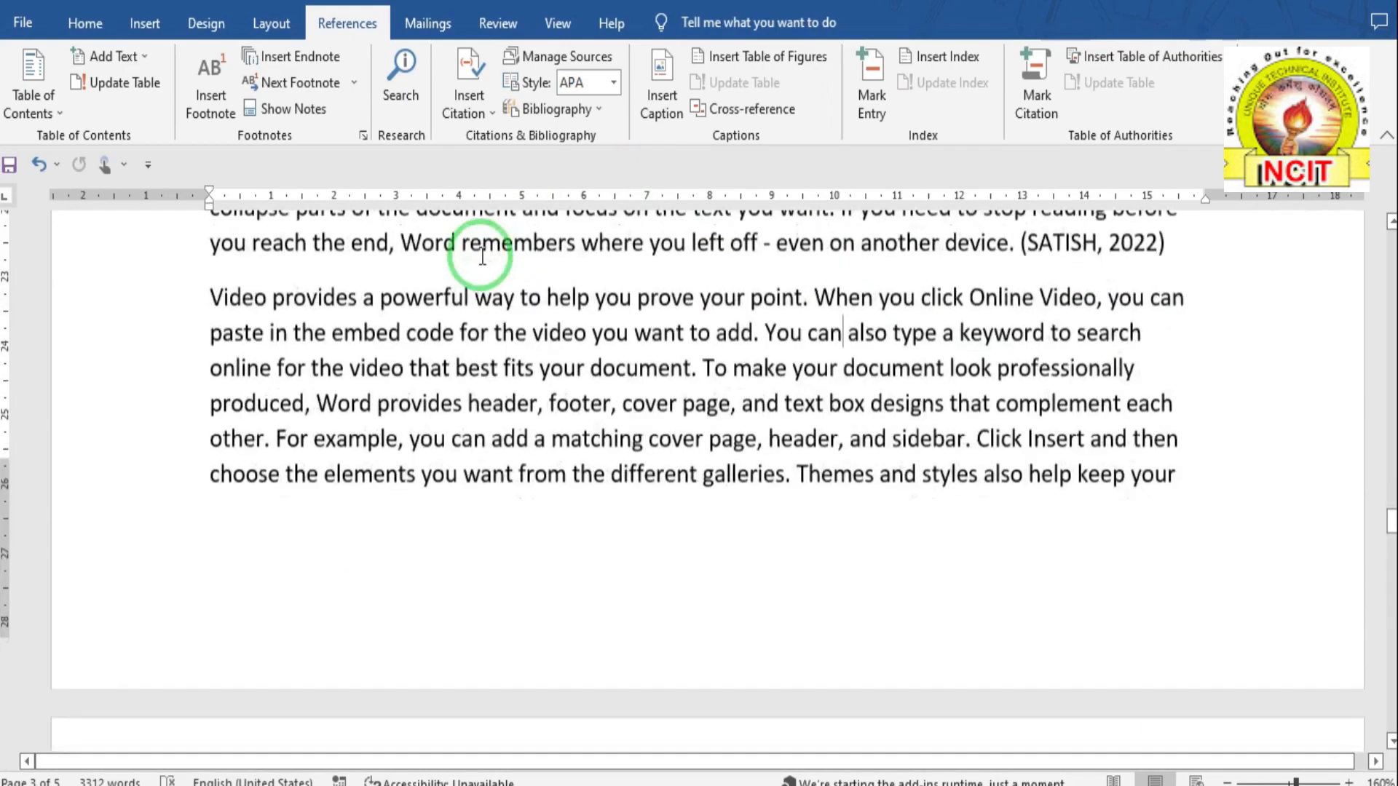
{"action": "left_click", "coordinate": [556, 64]}
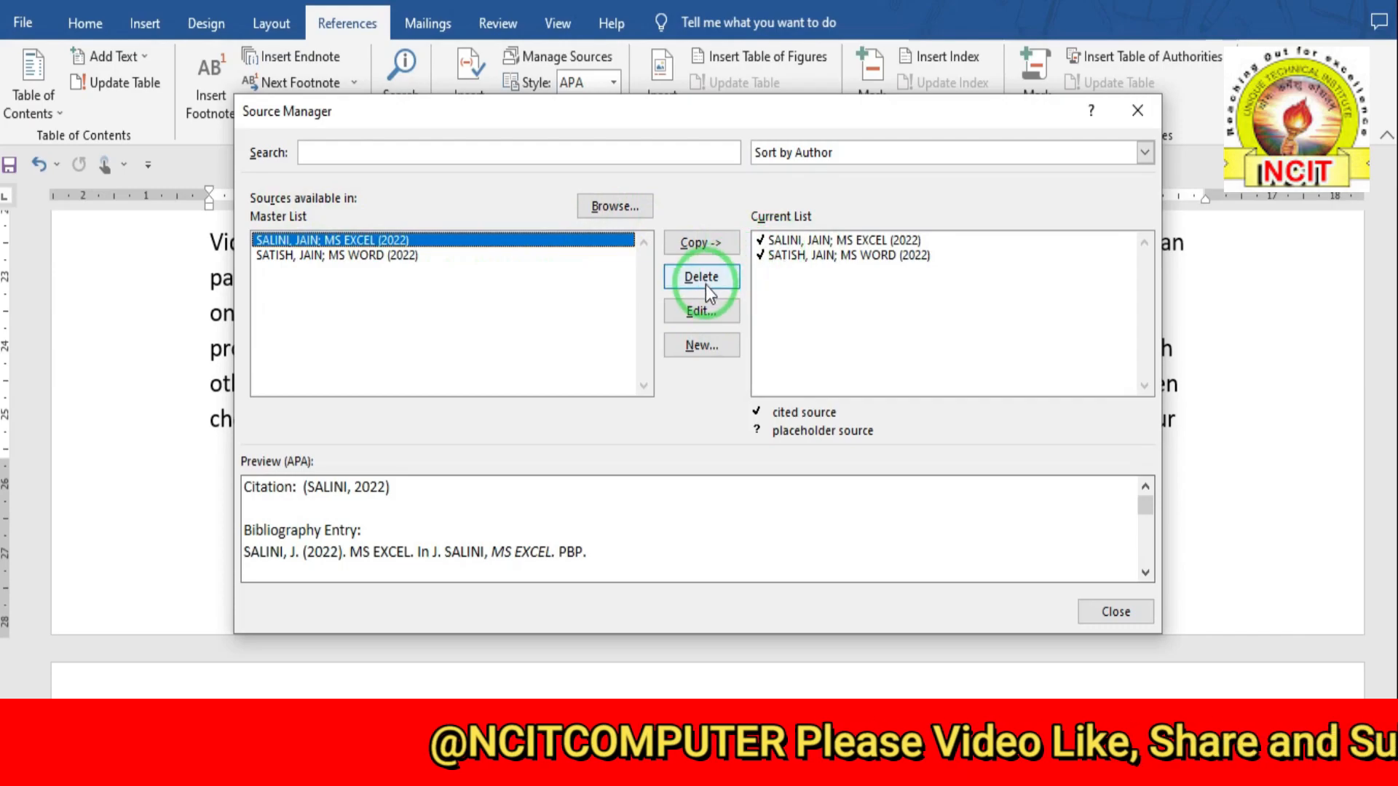
{"action": "left_click", "coordinate": [700, 312]}
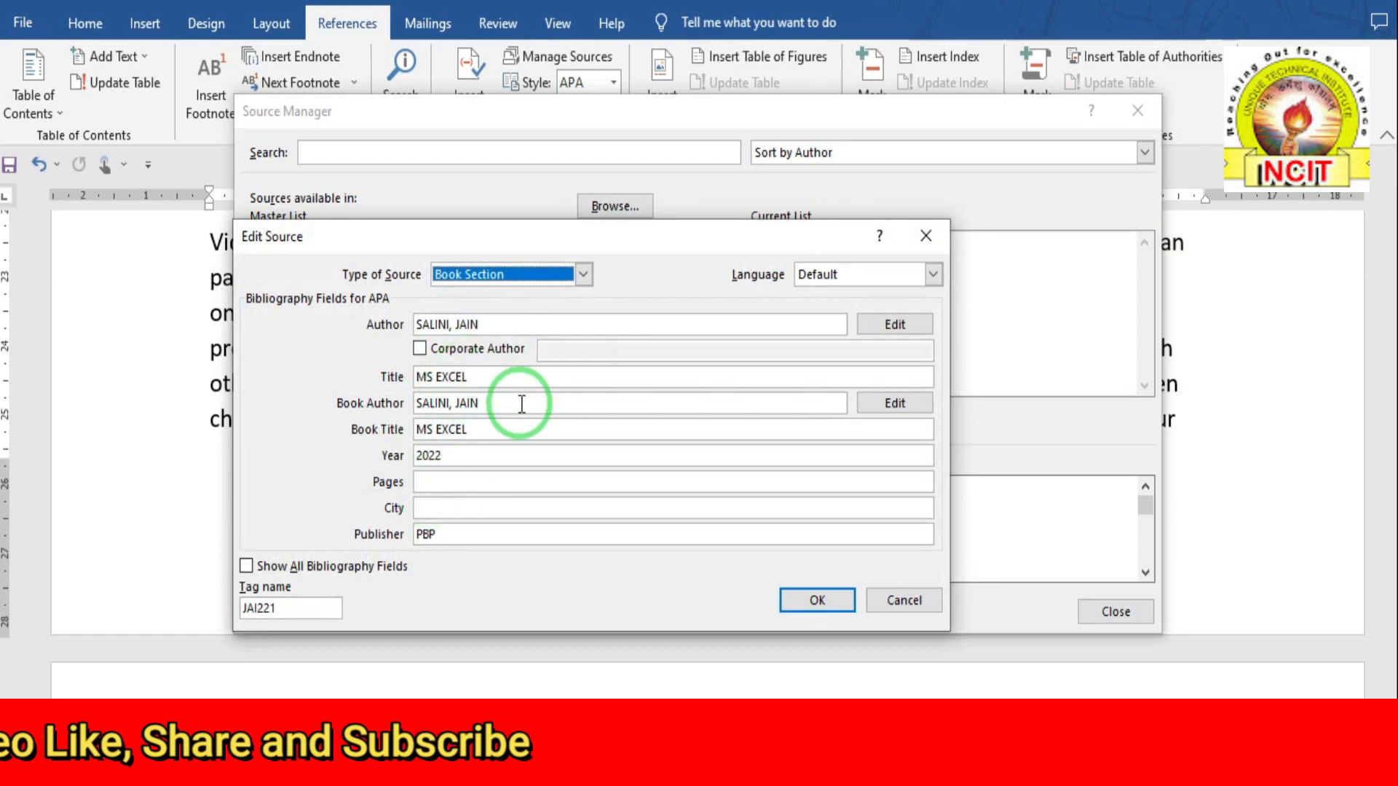
{"action": "left_click", "coordinate": [816, 601]}
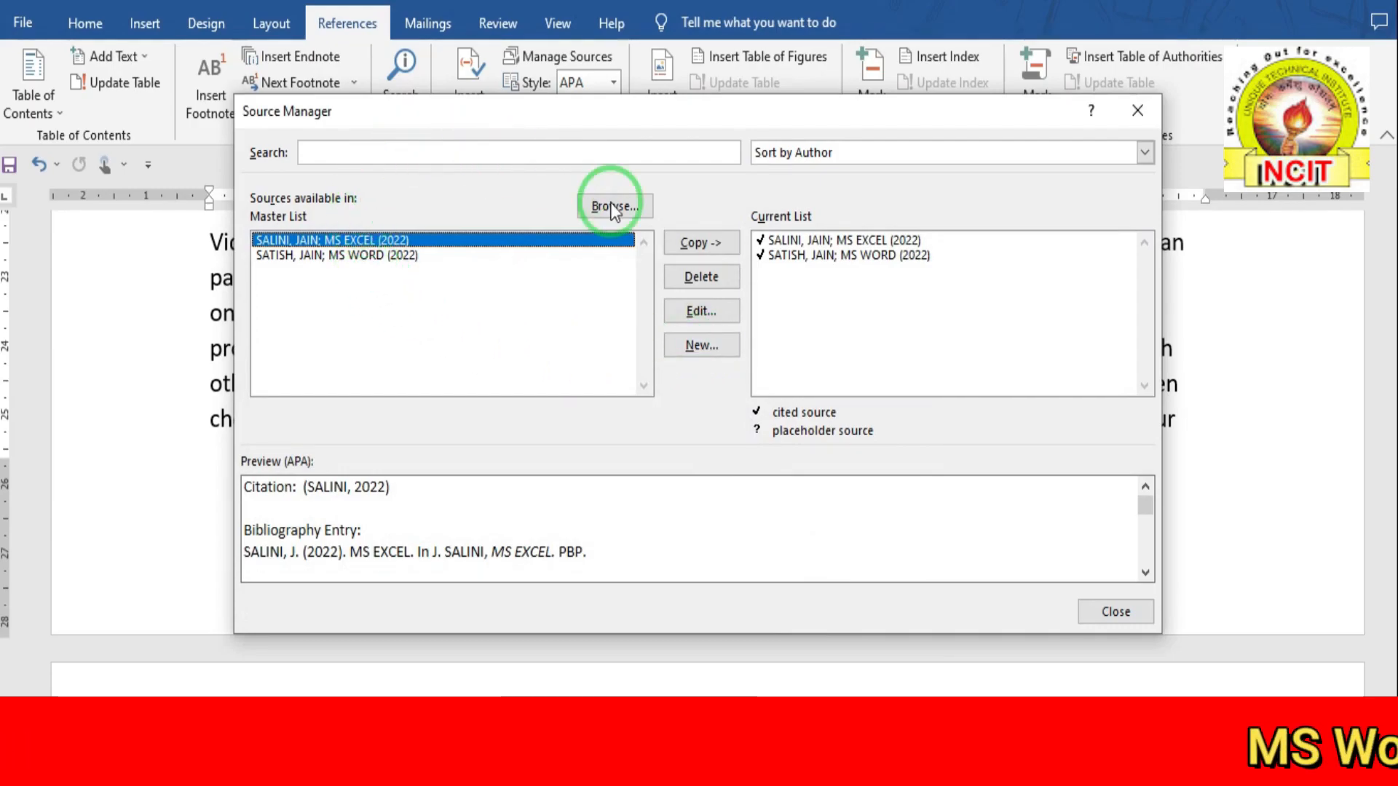
{"action": "left_click", "coordinate": [692, 347]}
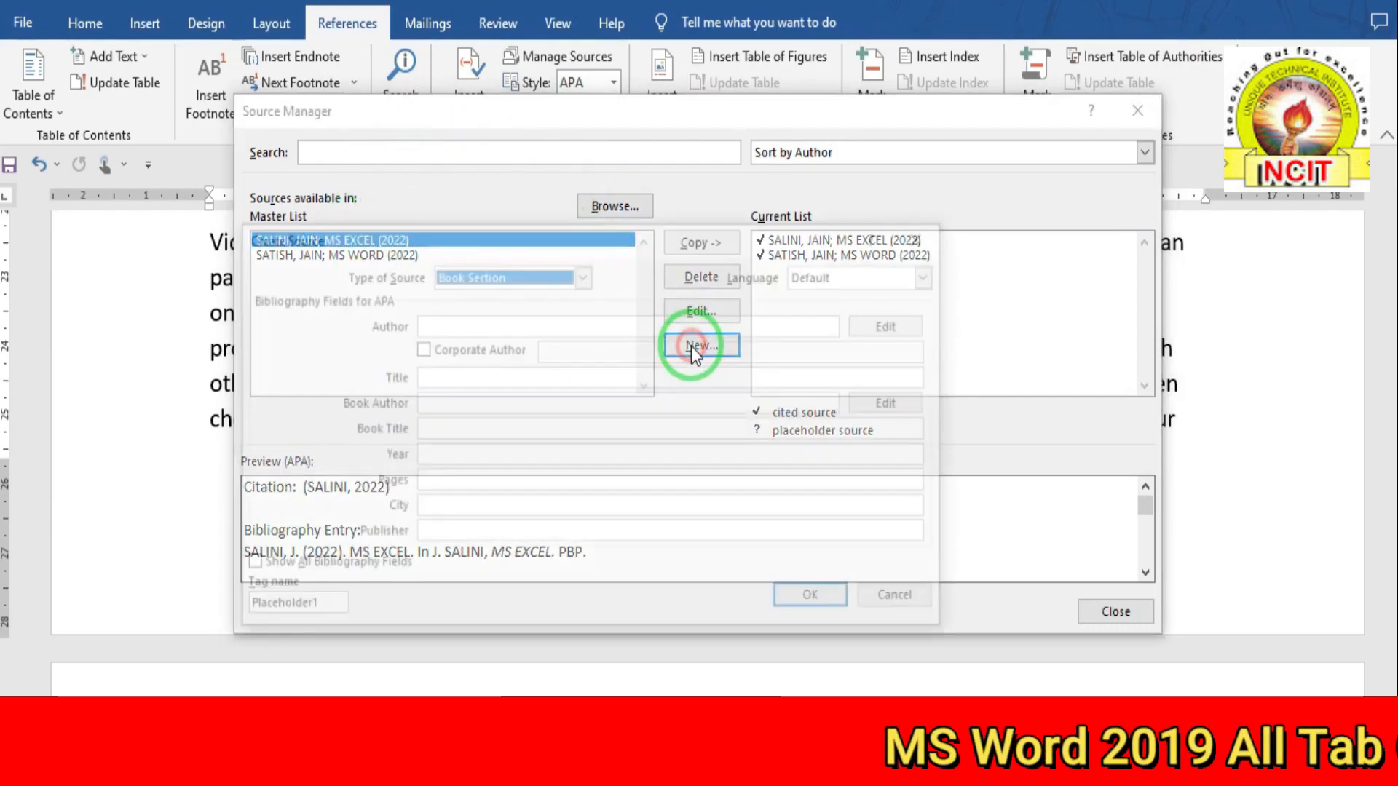
{"action": "left_click", "coordinate": [474, 277]}
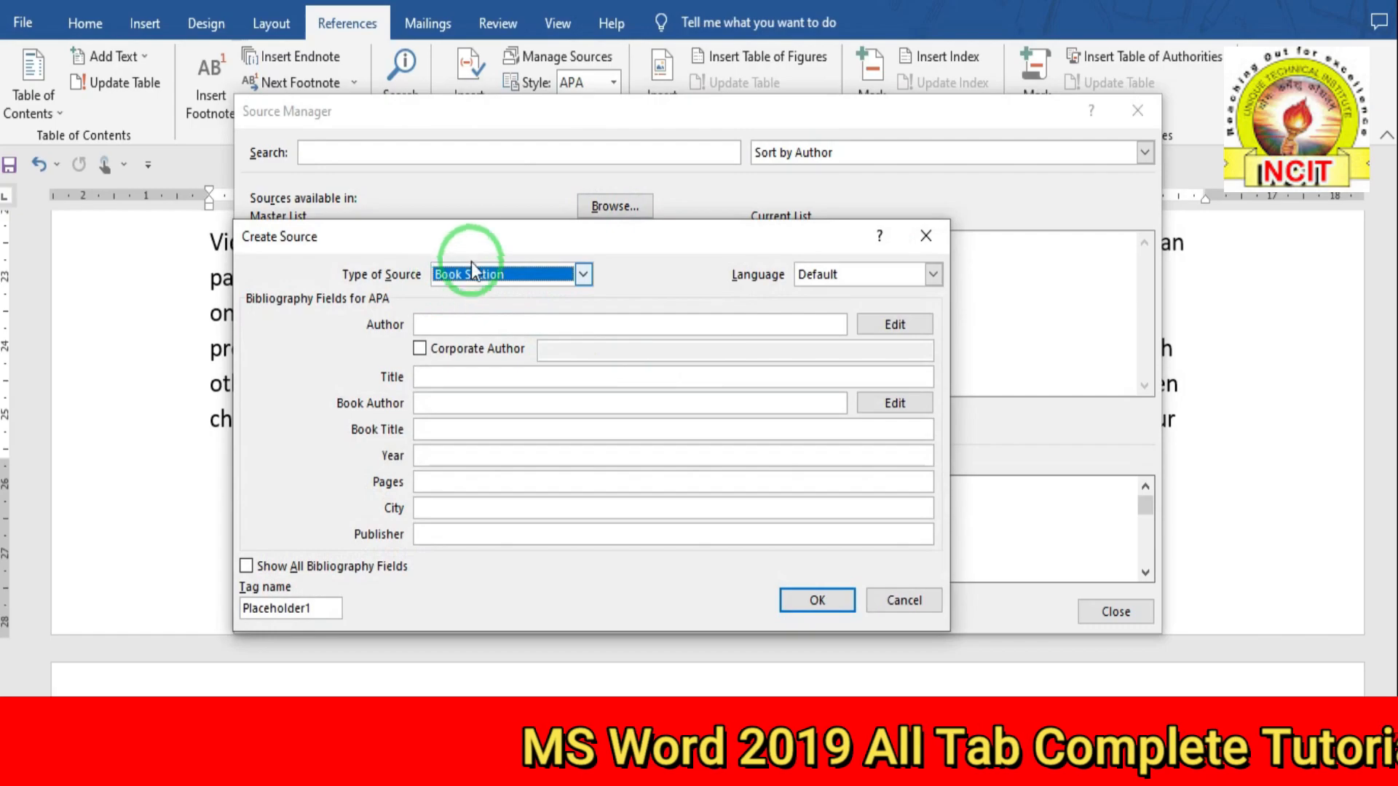
{"action": "left_click", "coordinate": [891, 612]}
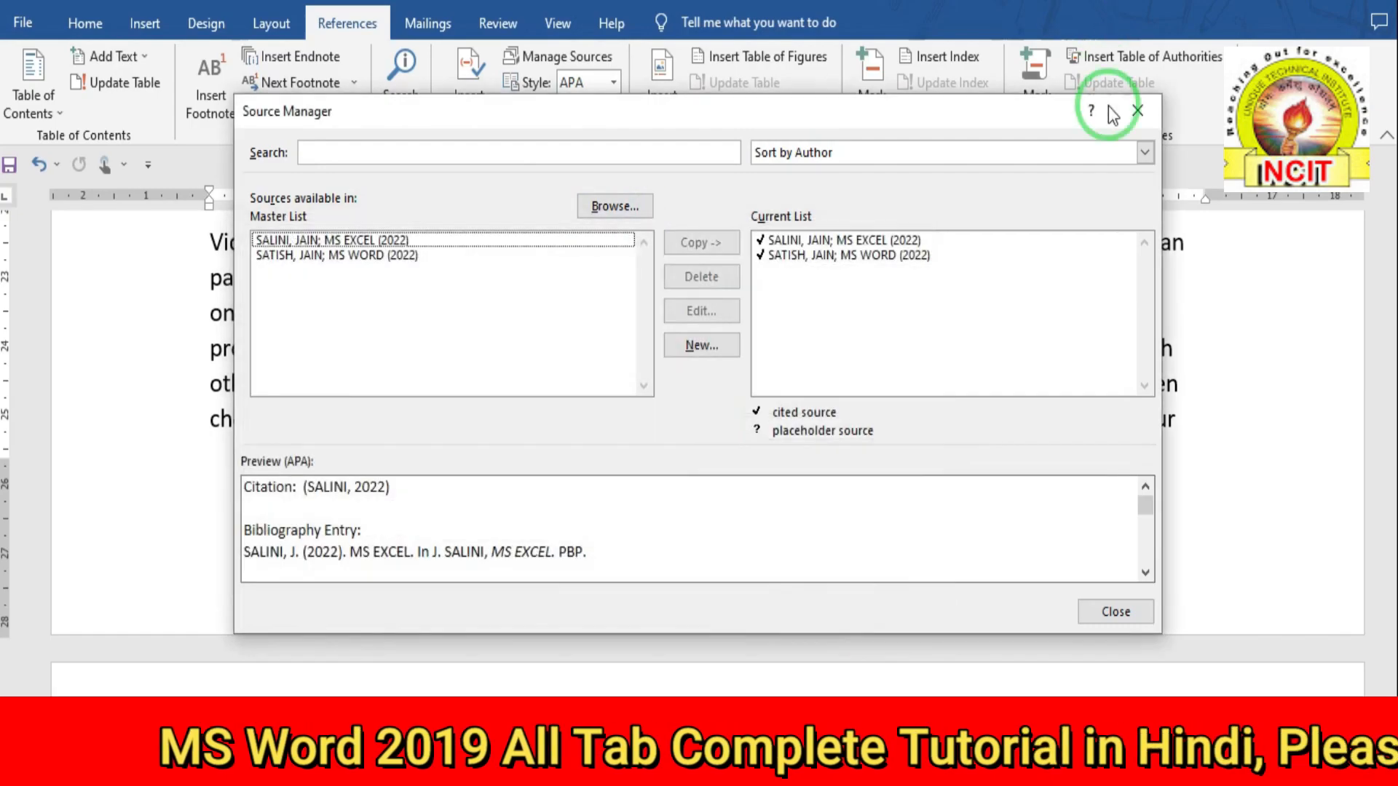
{"action": "left_click", "coordinate": [1113, 610]}
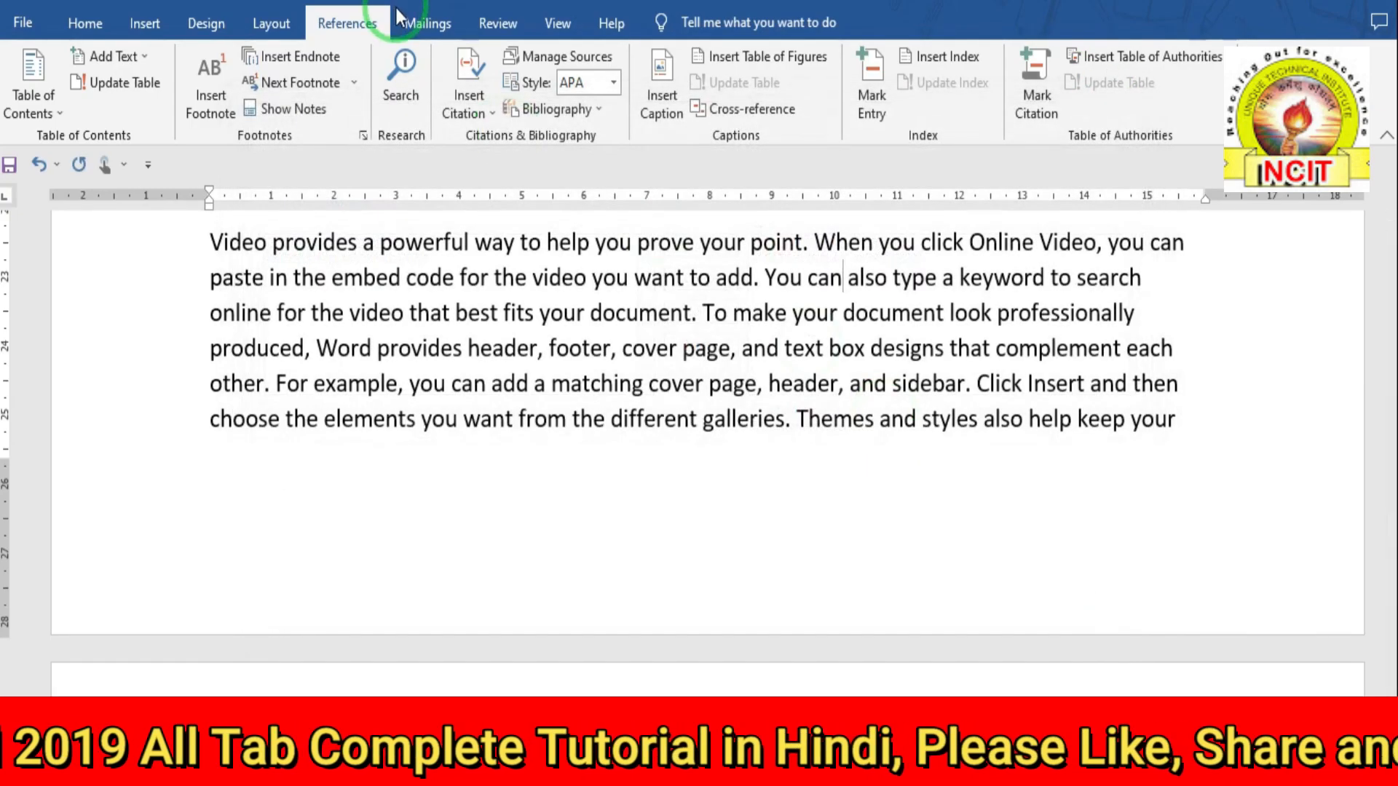
- At the document end, insert a built-in Bibliography listing the MS EXCEL and MS WORD sources
{"action": "left_click", "coordinate": [575, 111]}
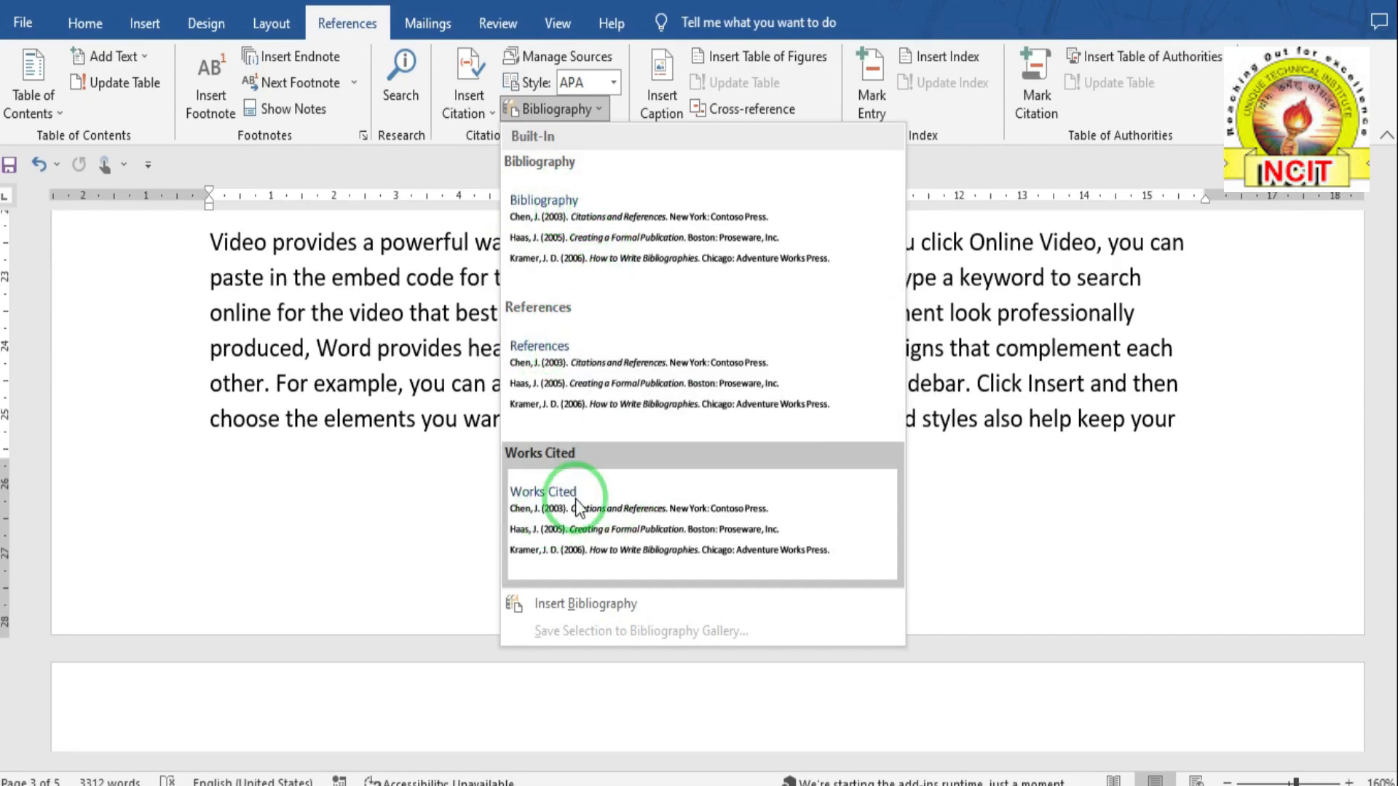
{"action": "left_click", "coordinate": [262, 513]}
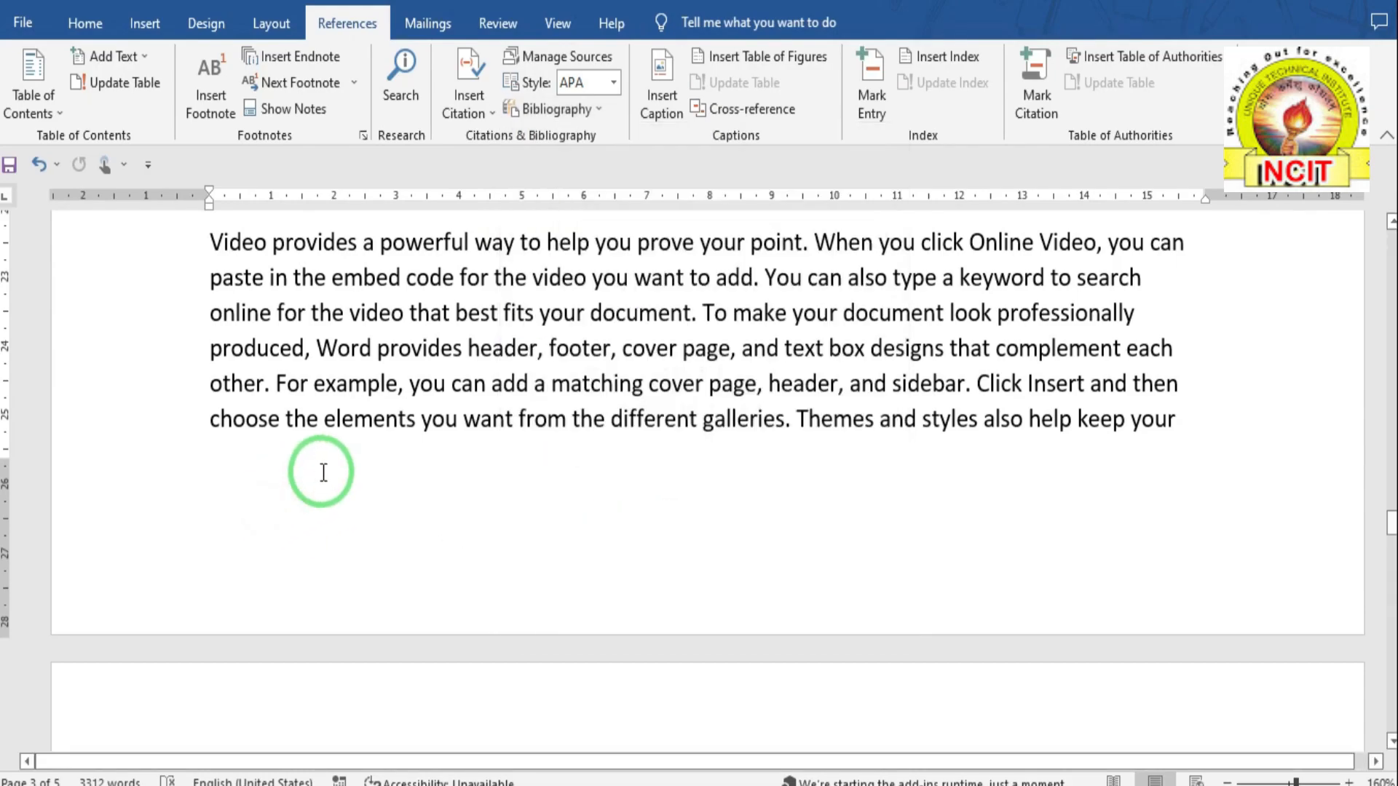
{"action": "scroll", "coordinate": [320, 470], "scroll_direction": "down", "scroll_amount": 5}
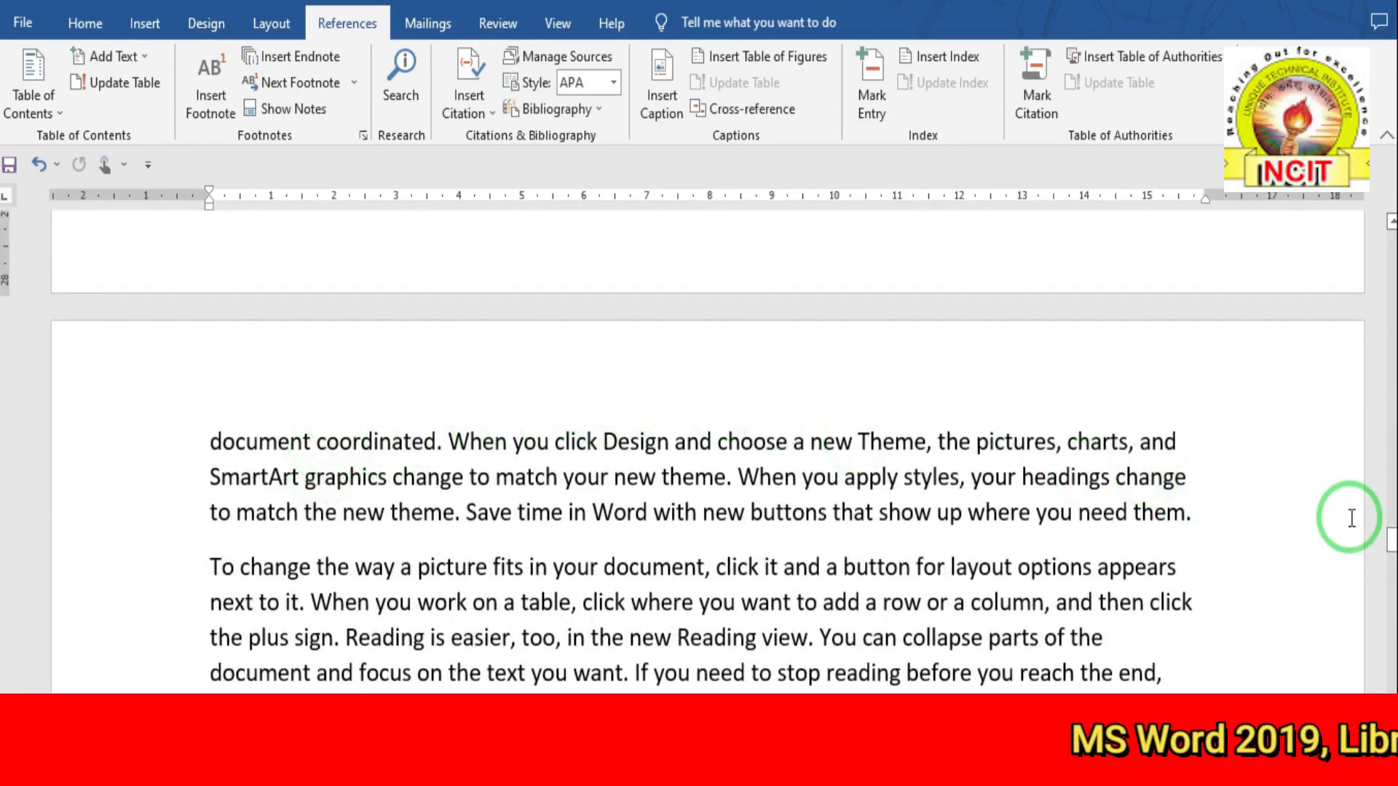
{"action": "left_click_drag", "start_coordinate": [1390, 544], "coordinate": [1391, 706]}
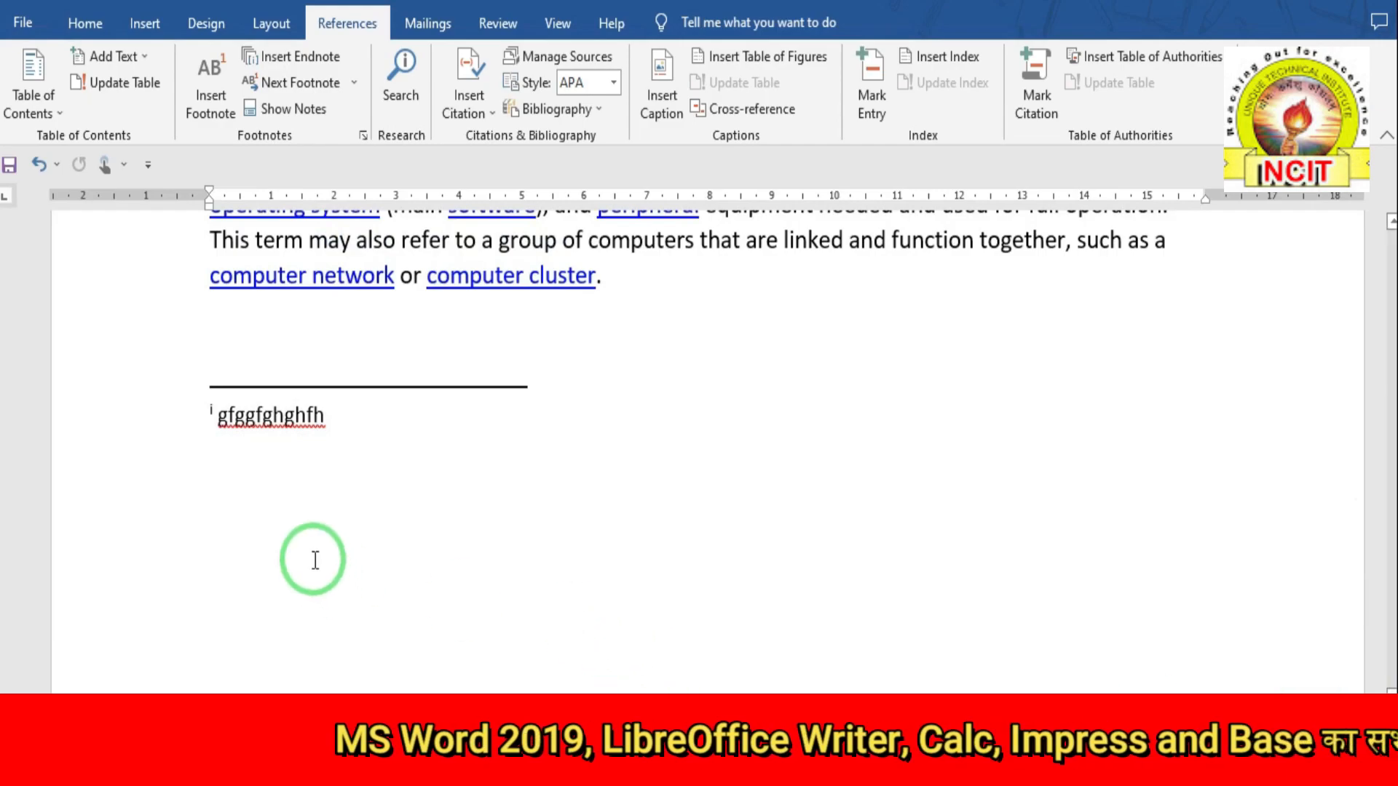
{"action": "double_click", "coordinate": [255, 521]}
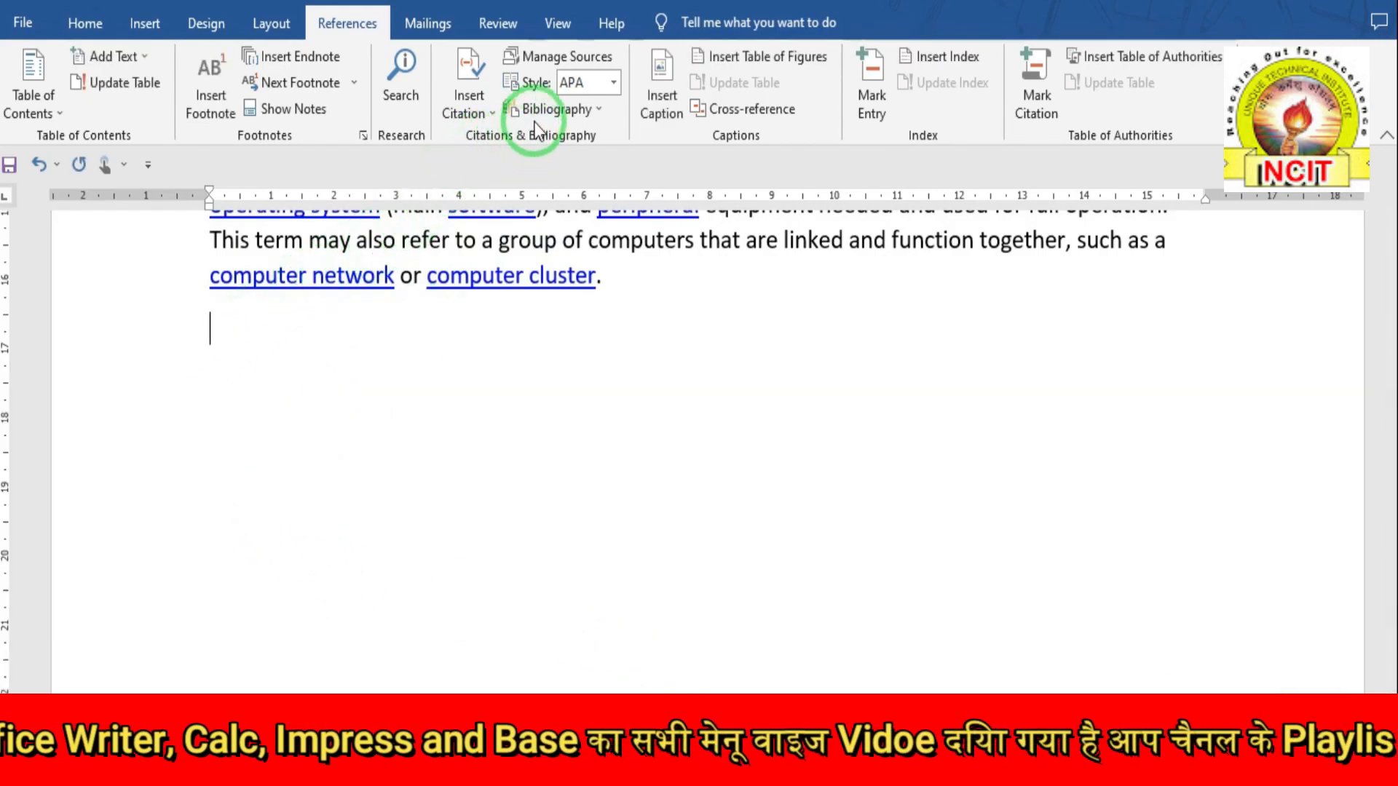
{"action": "left_click", "coordinate": [584, 109]}
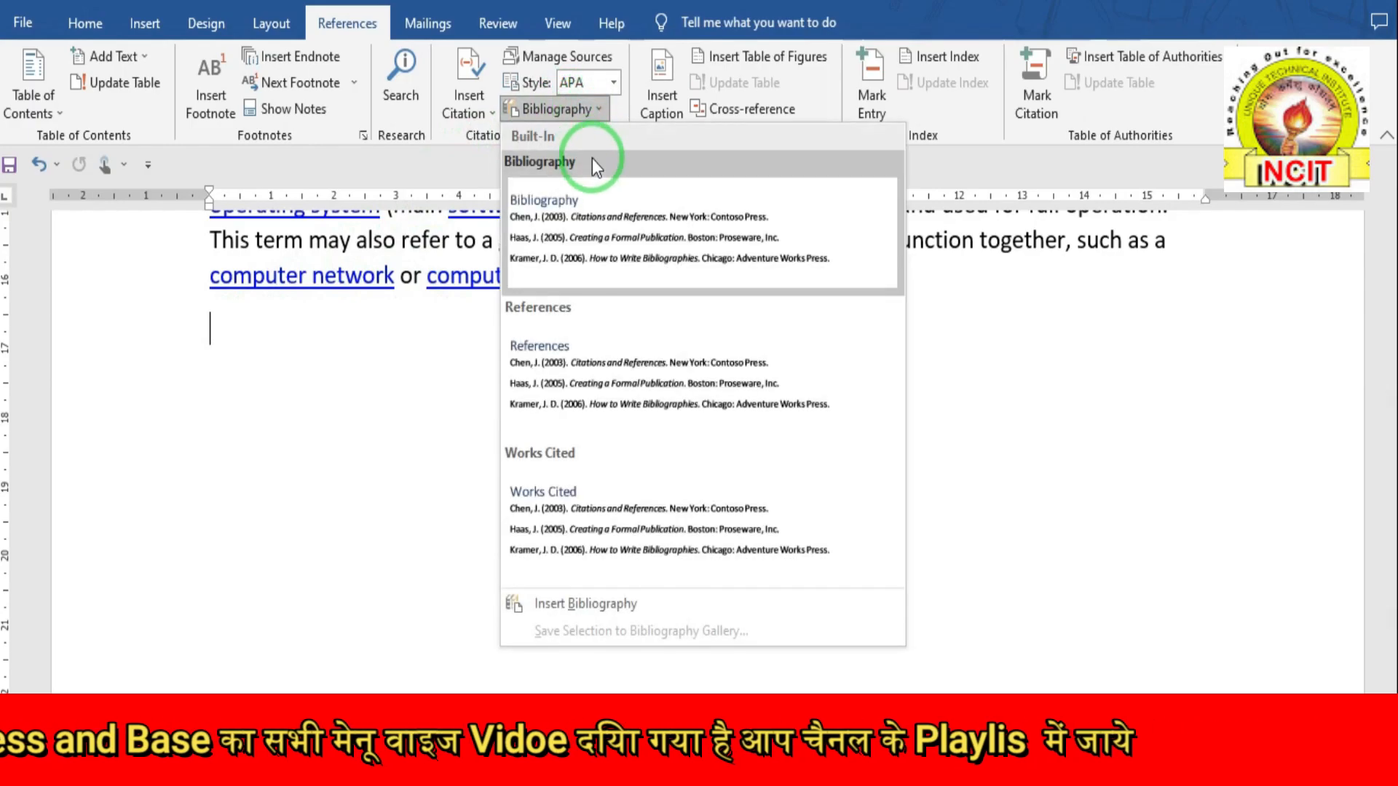
{"action": "left_click", "coordinate": [579, 224]}
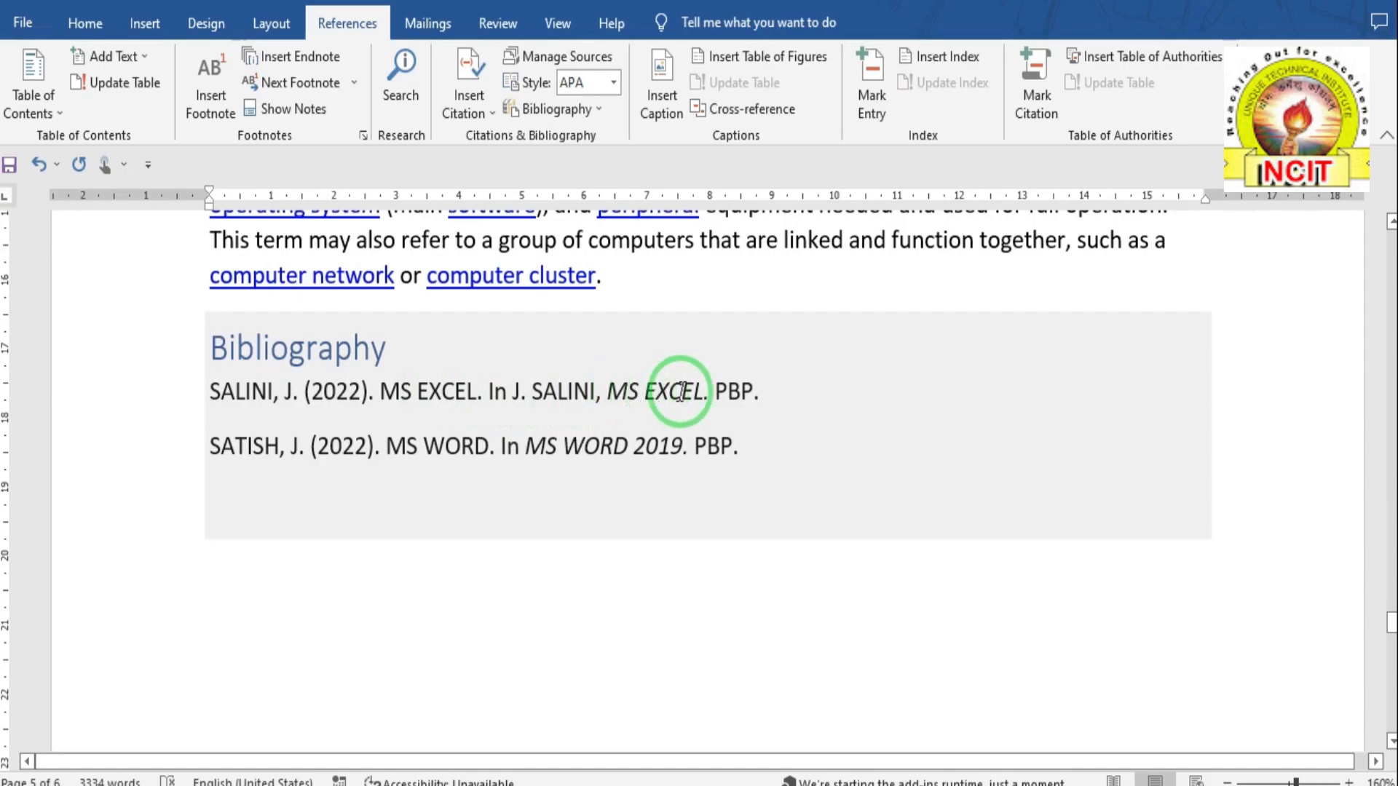
- Try the Chicago and GOST - Name Sort styles, add a References block, then undo it
{"action": "left_click", "coordinate": [380, 394]}
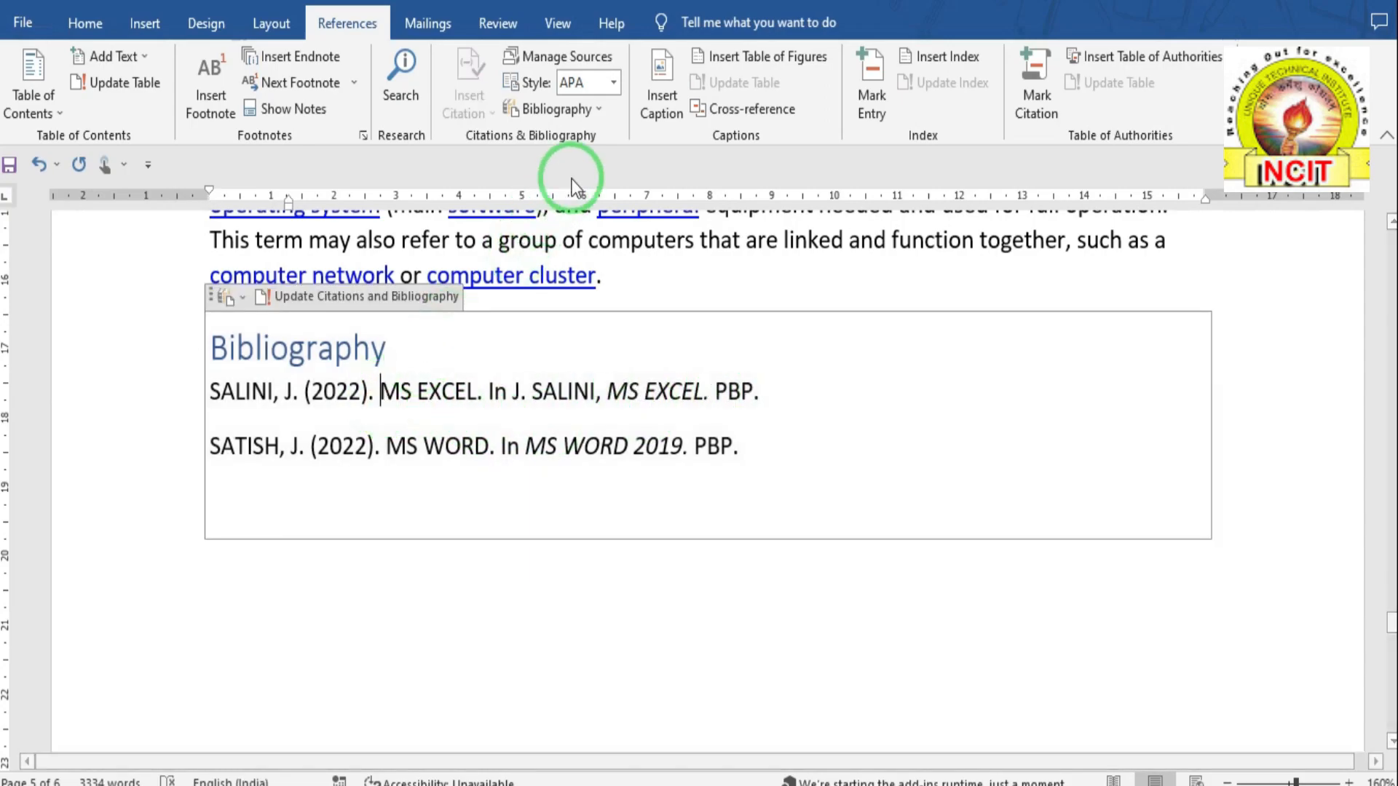
{"action": "left_click", "coordinate": [615, 83]}
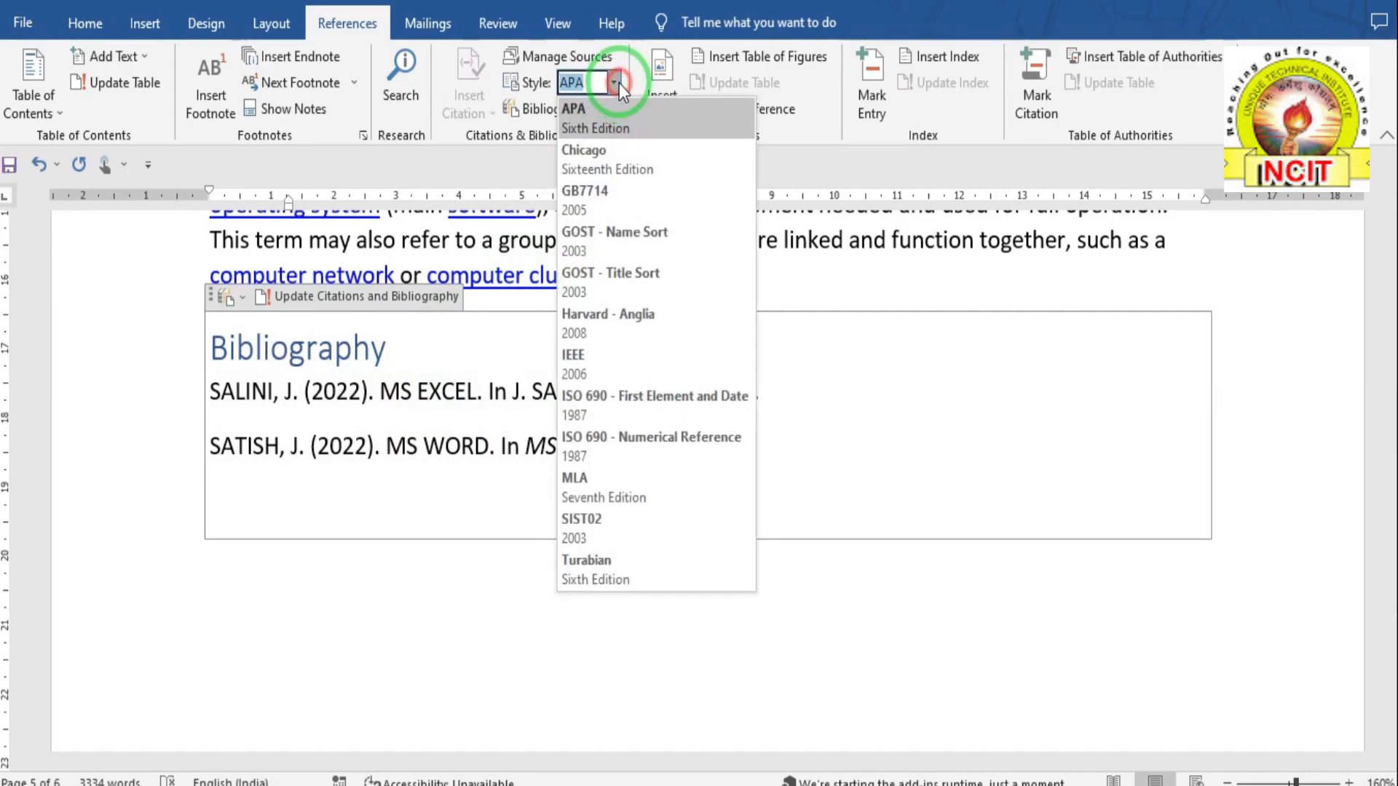
{"action": "left_click", "coordinate": [612, 153]}
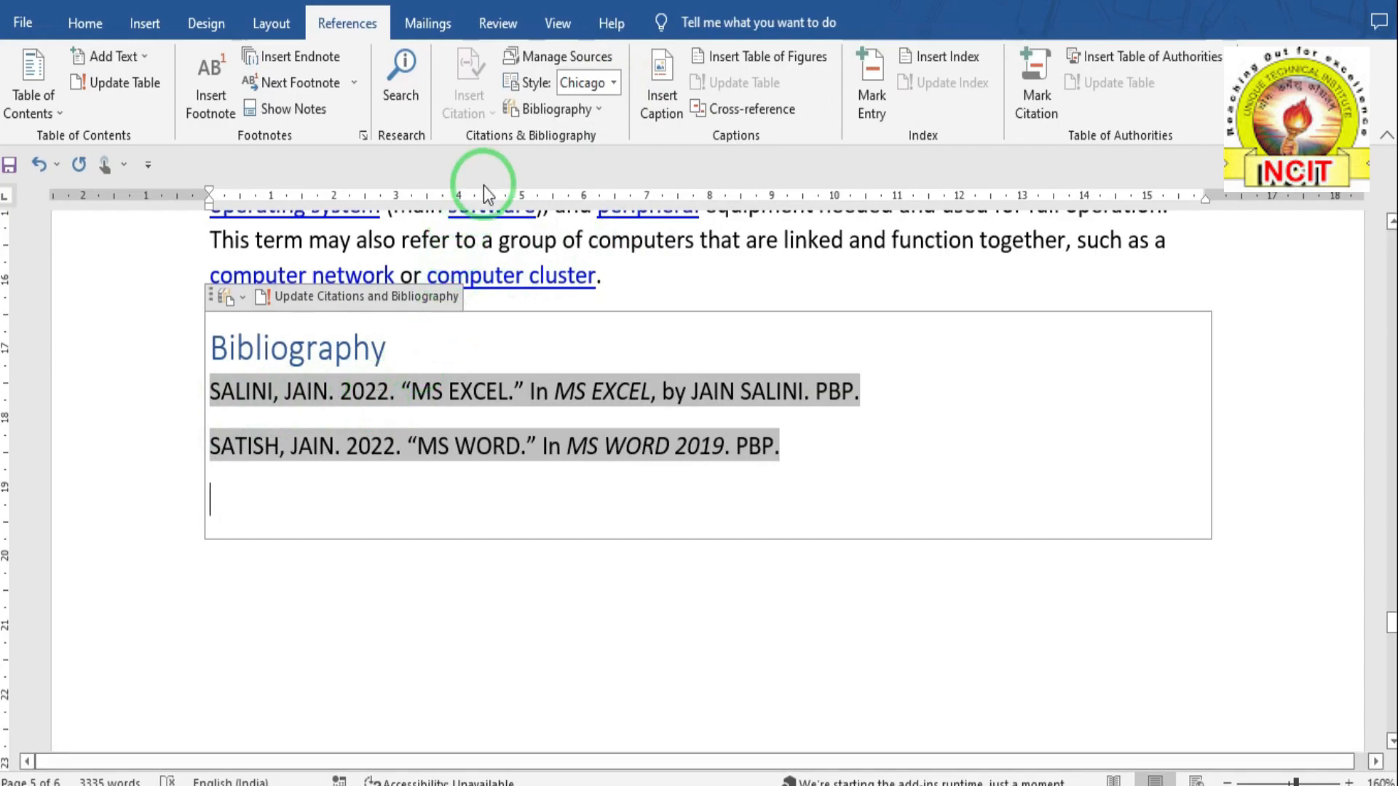
{"action": "left_click", "coordinate": [613, 81]}
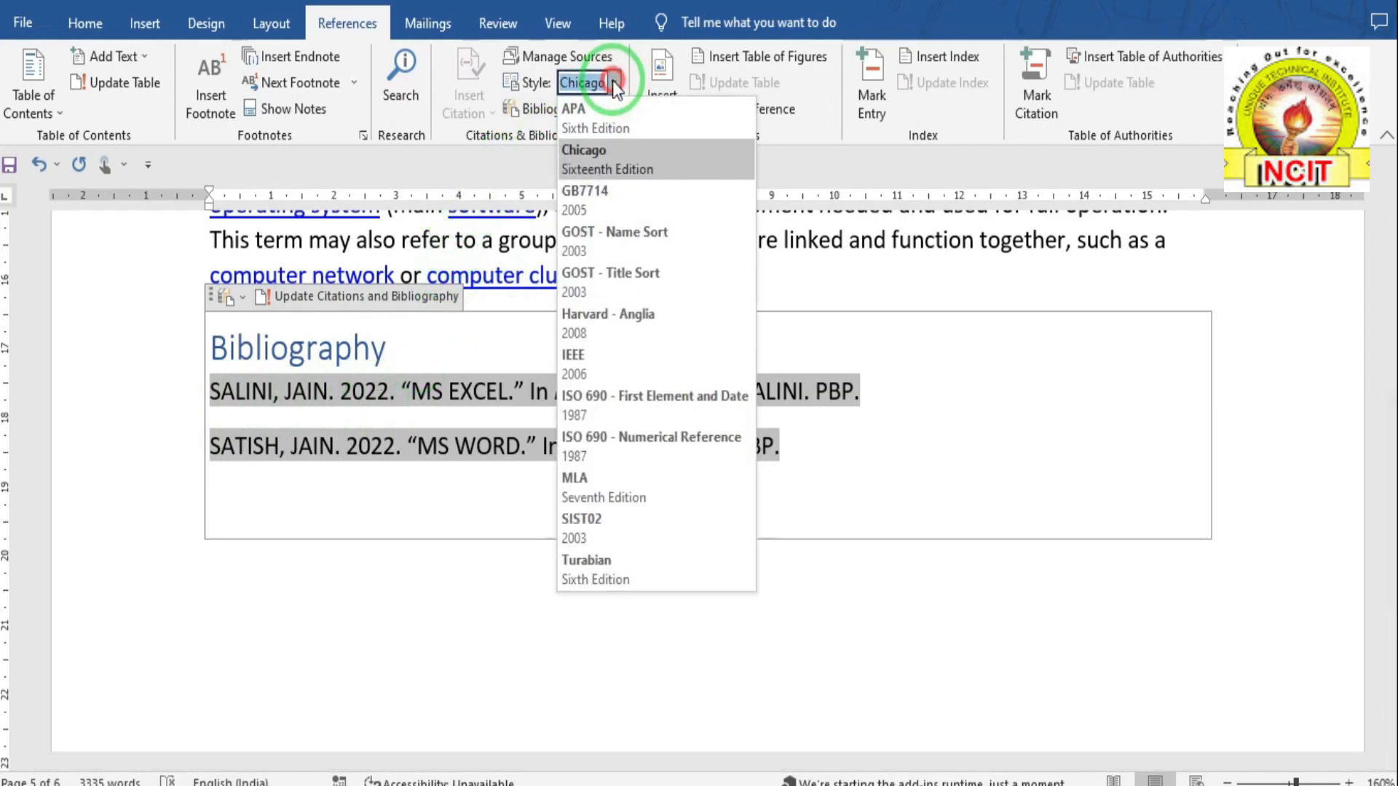
{"action": "left_click", "coordinate": [595, 240]}
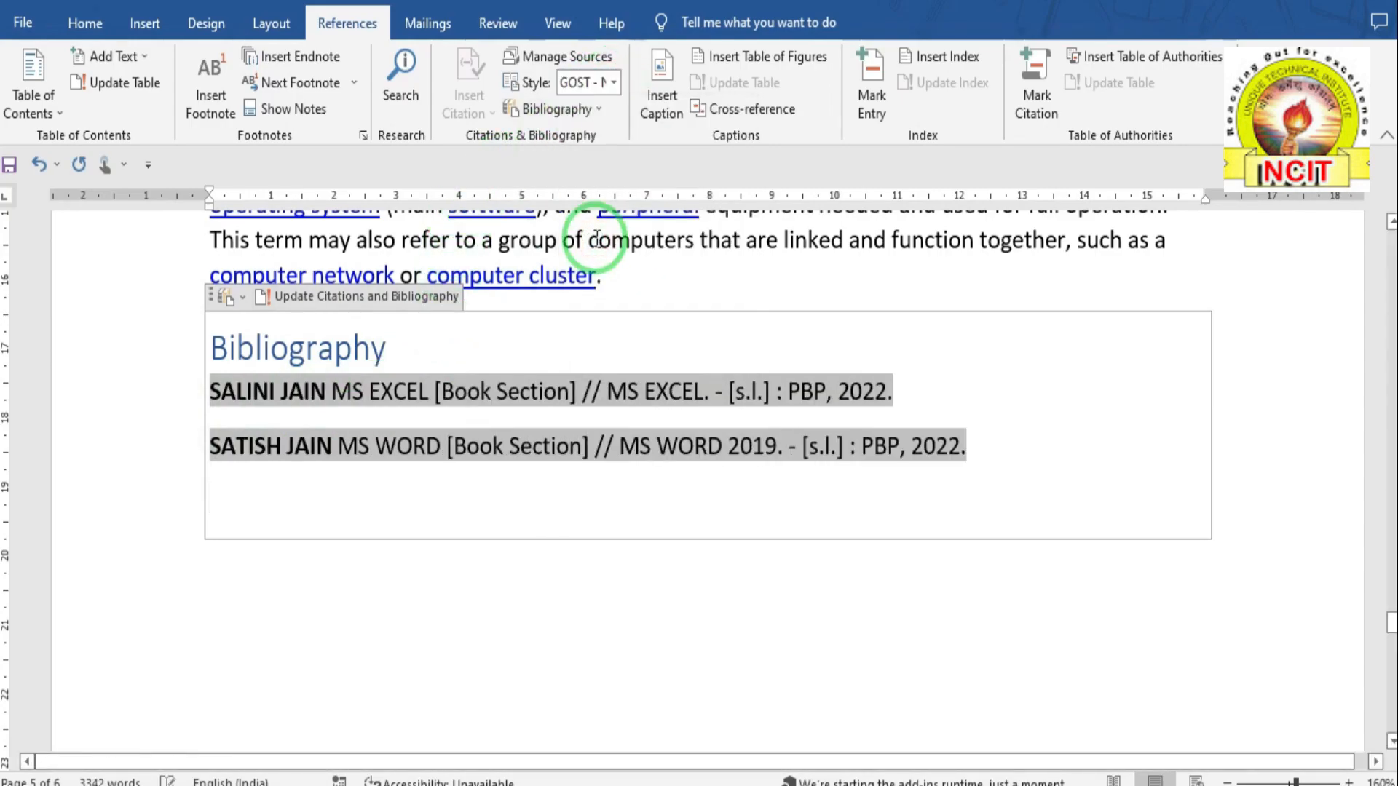
{"action": "left_click", "coordinate": [604, 109]}
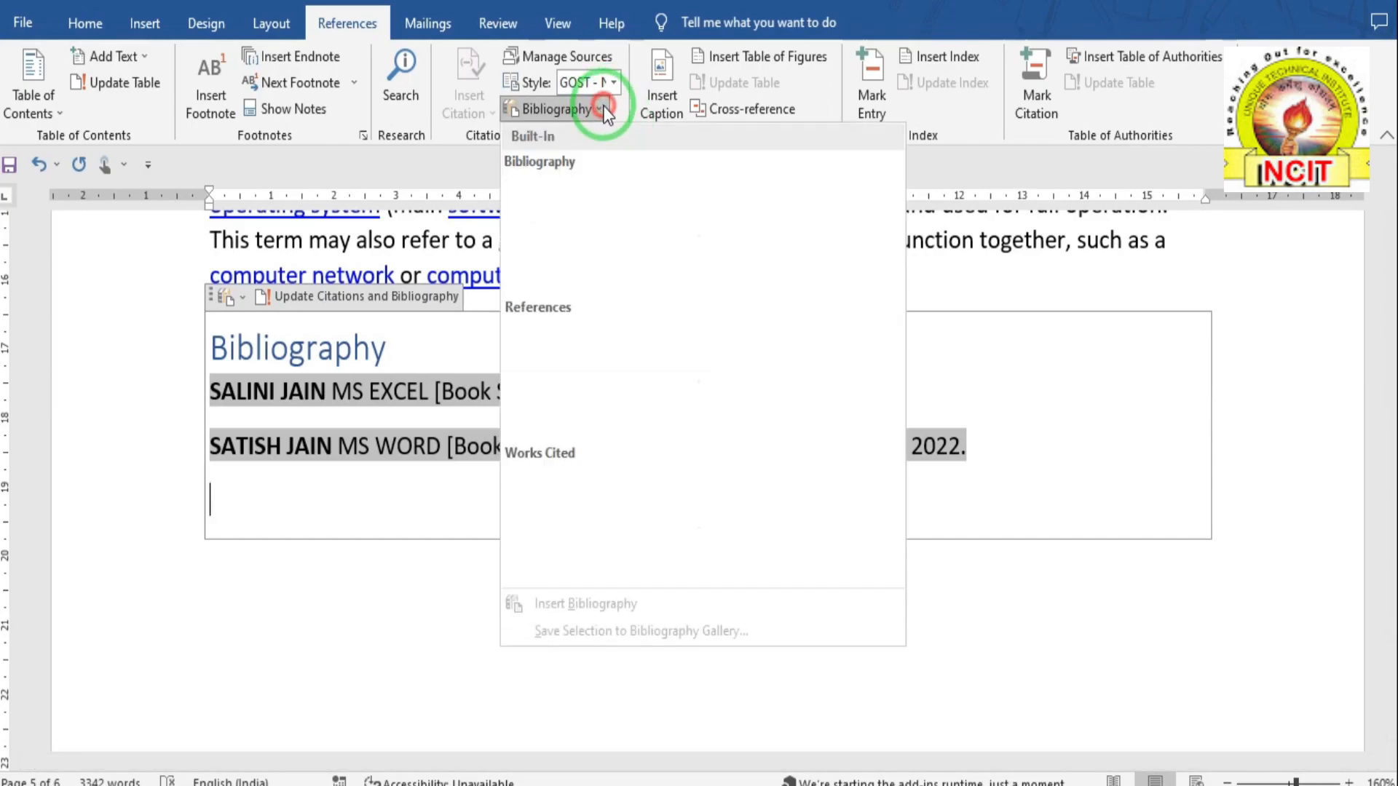
{"action": "left_click", "coordinate": [565, 346]}
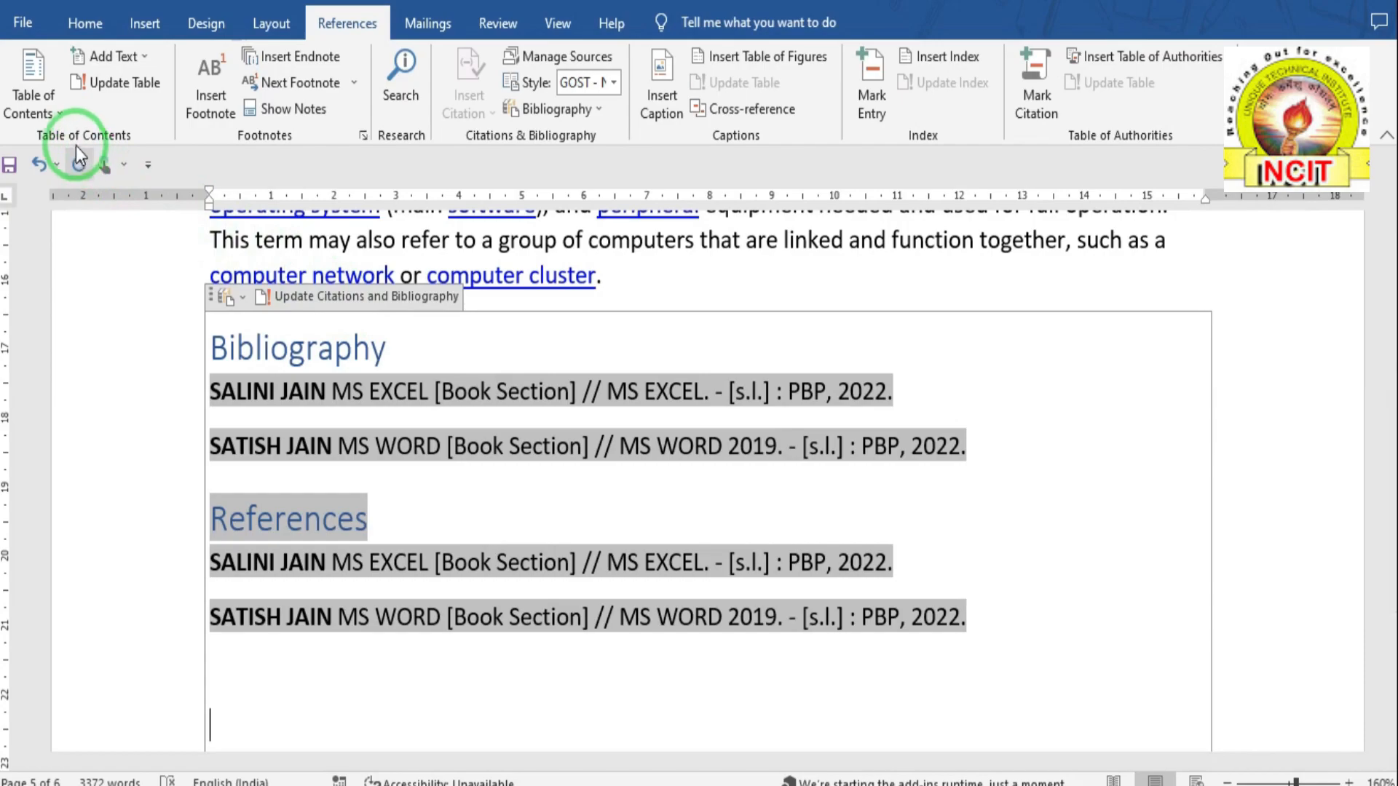
{"action": "left_click", "coordinate": [355, 299]}
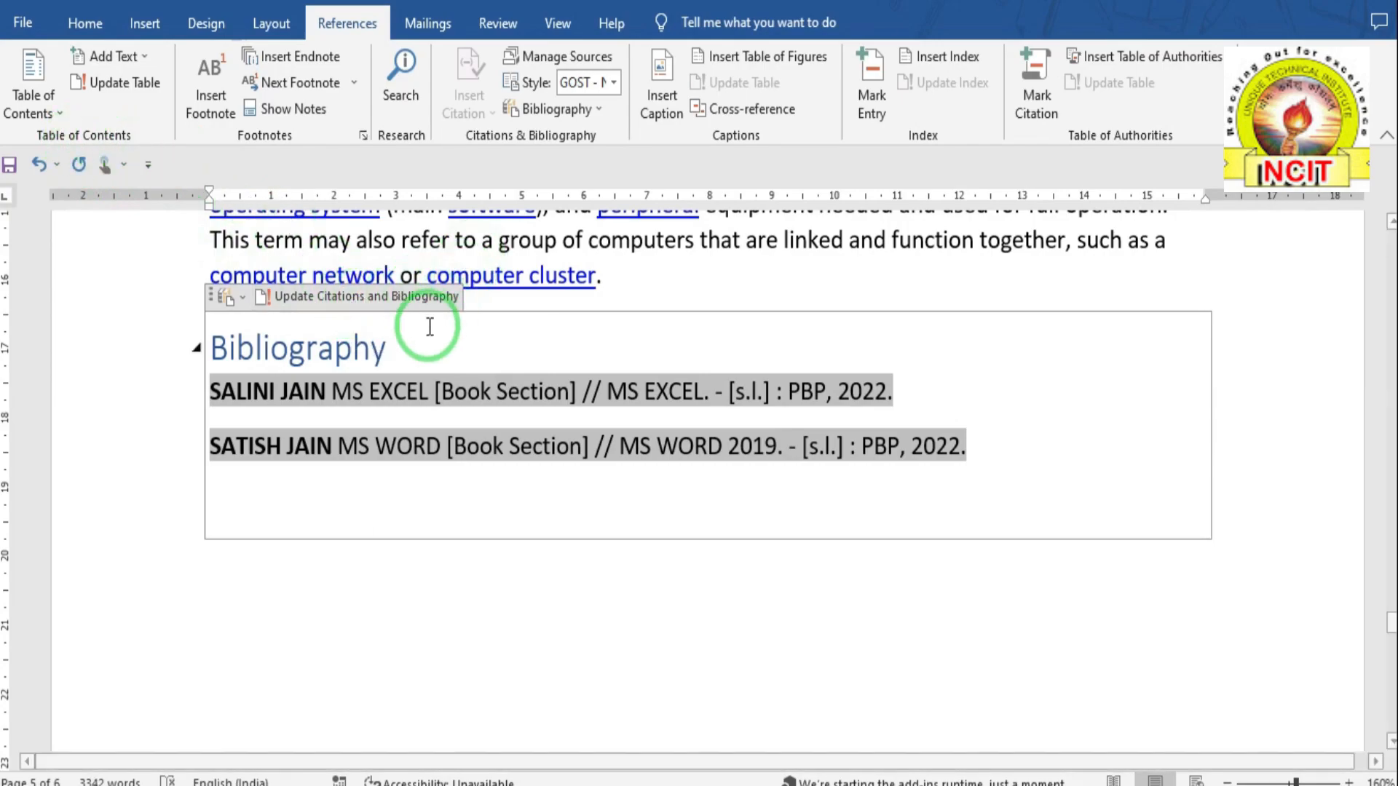
- Reformat the bibliography in ISO 690 - First Element and Date, then switch the style to MLA
{"action": "scroll", "coordinate": [577, 198], "scroll_direction": "up", "scroll_amount": 2}
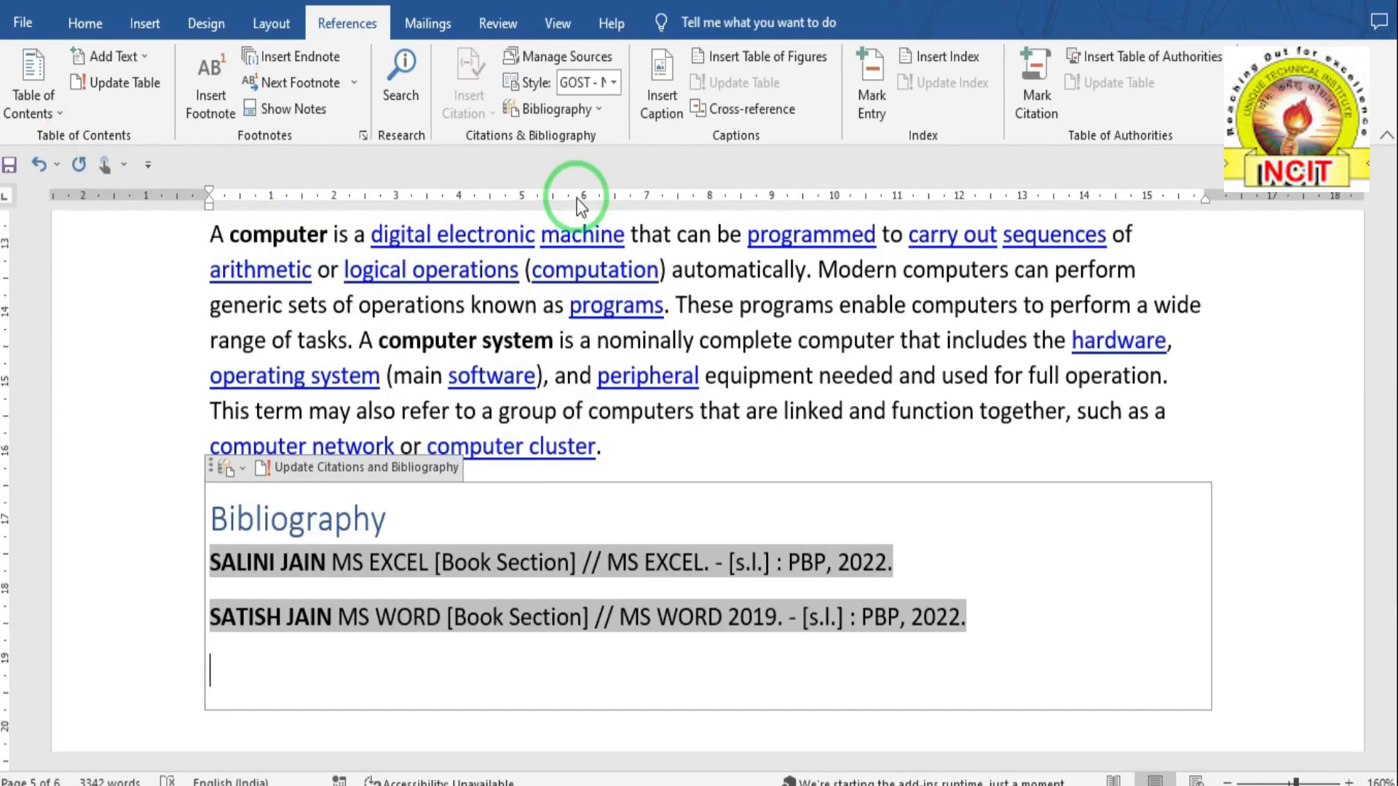
{"action": "left_click", "coordinate": [611, 82]}
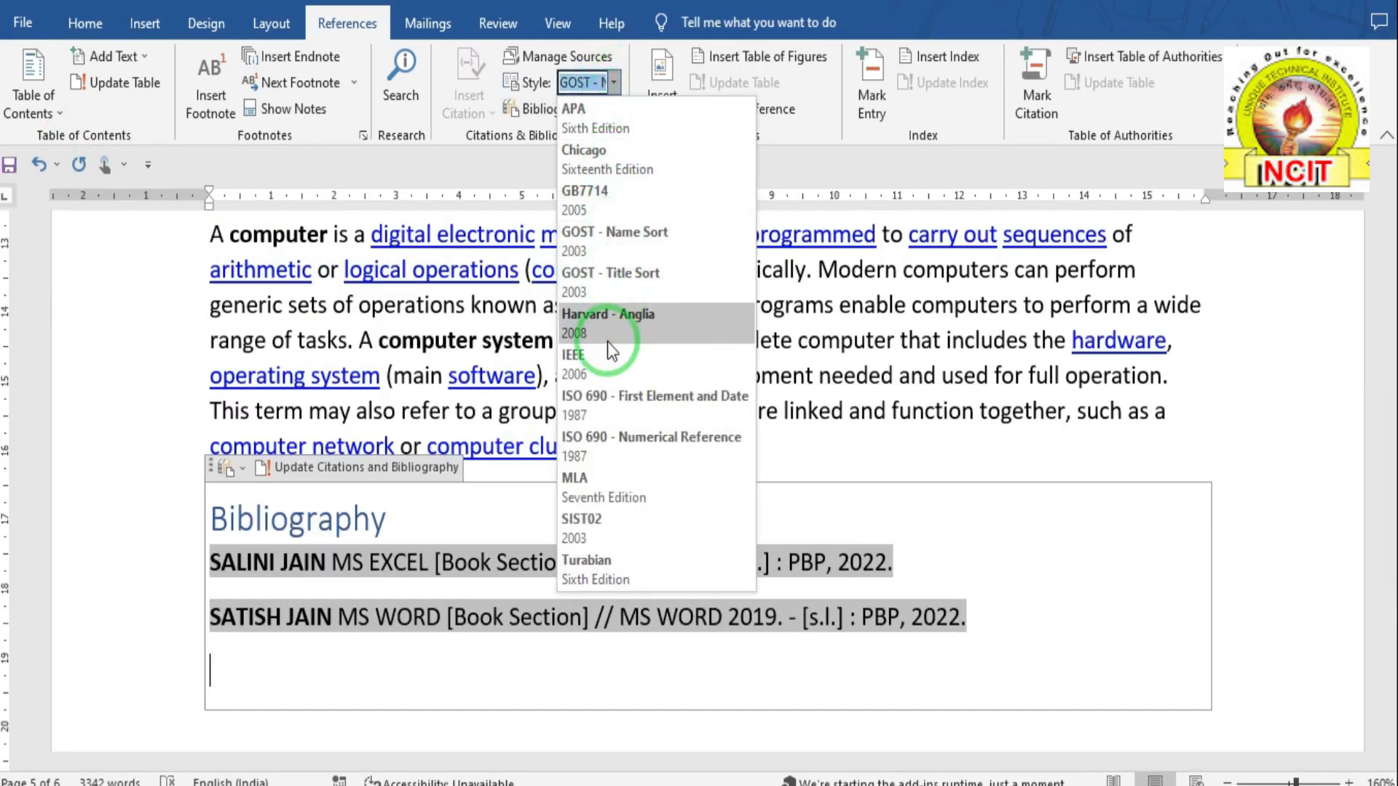
{"action": "left_click", "coordinate": [605, 390]}
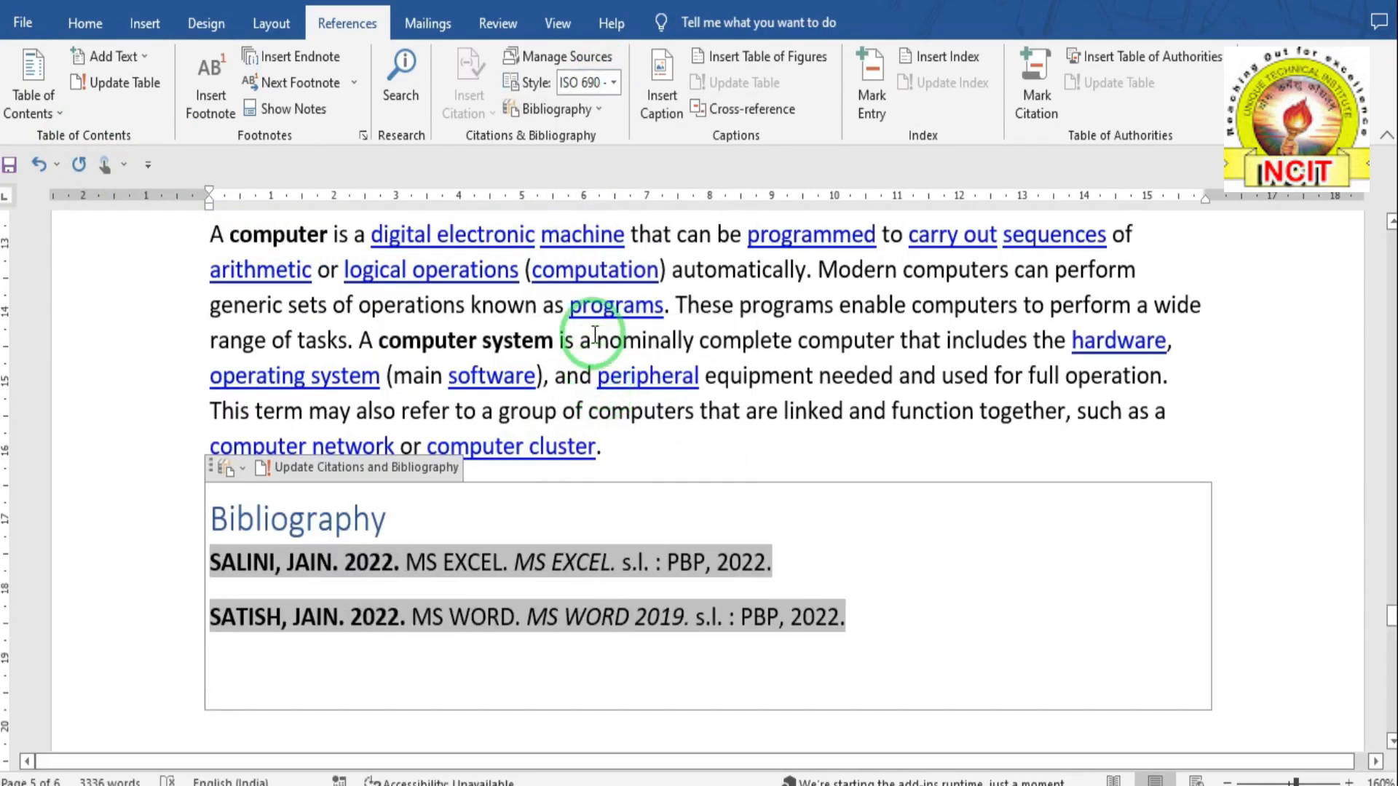
{"action": "left_click", "coordinate": [615, 88]}
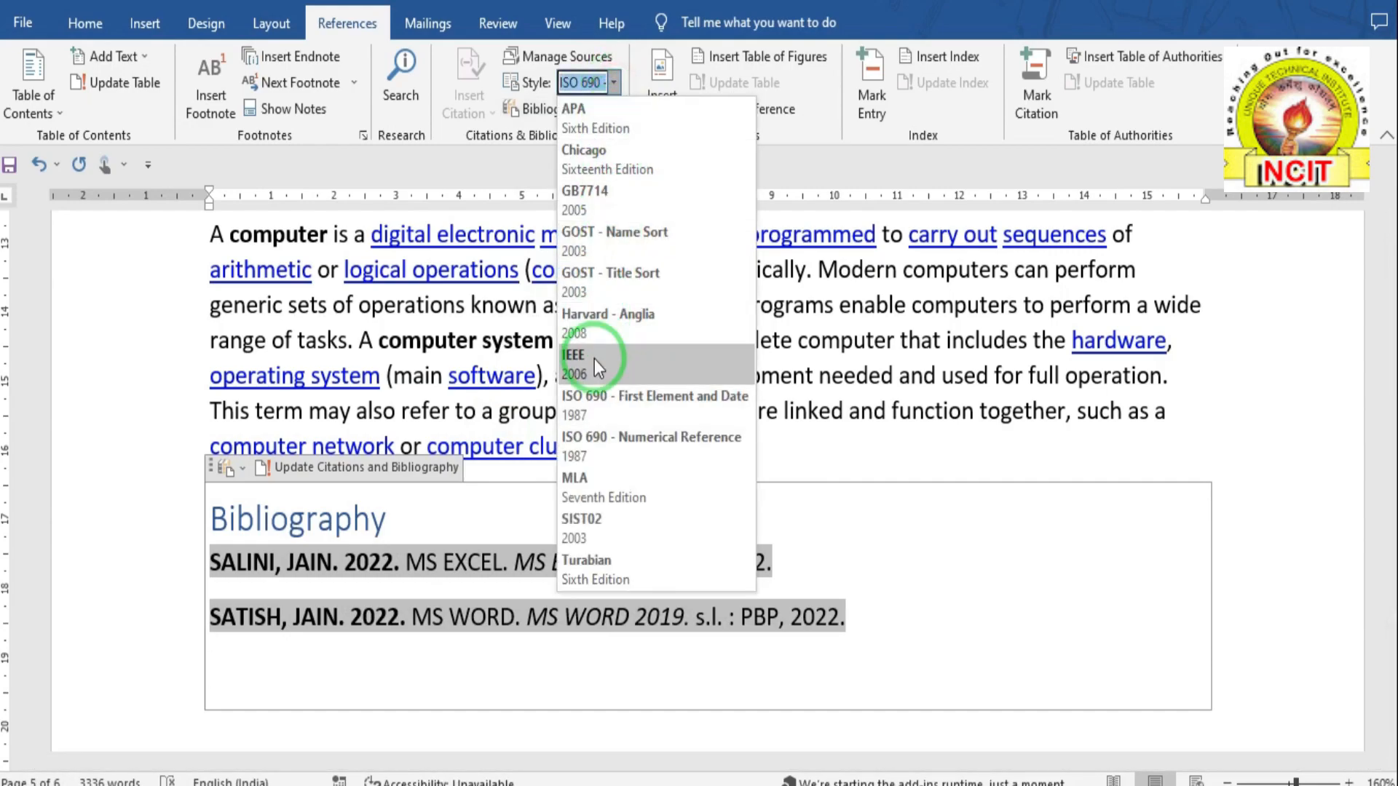
{"action": "left_click", "coordinate": [587, 478]}
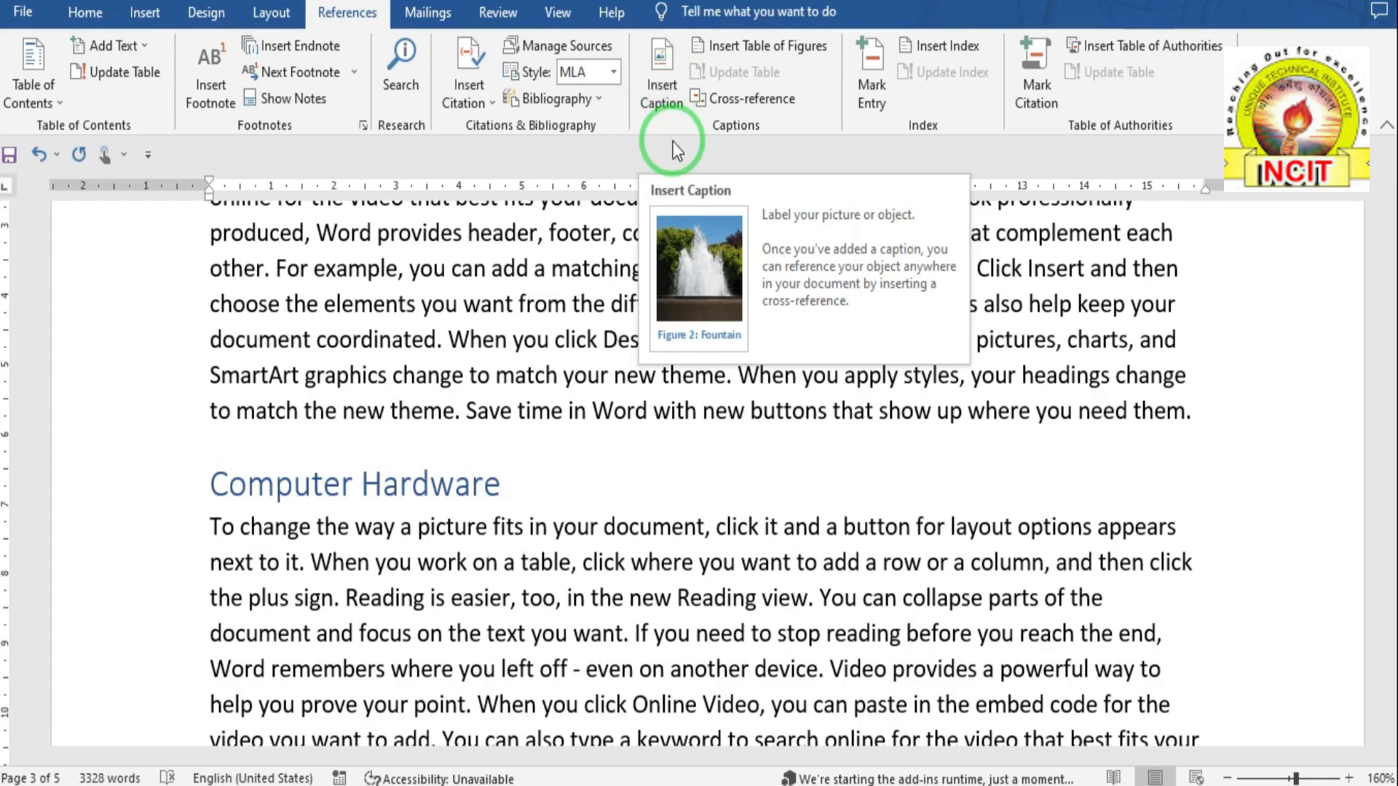
- Draw an oval over the text near the page centre with Top and Bottom text wrapping
{"action": "scroll", "coordinate": [535, 434], "scroll_direction": "down", "scroll_amount": 3}
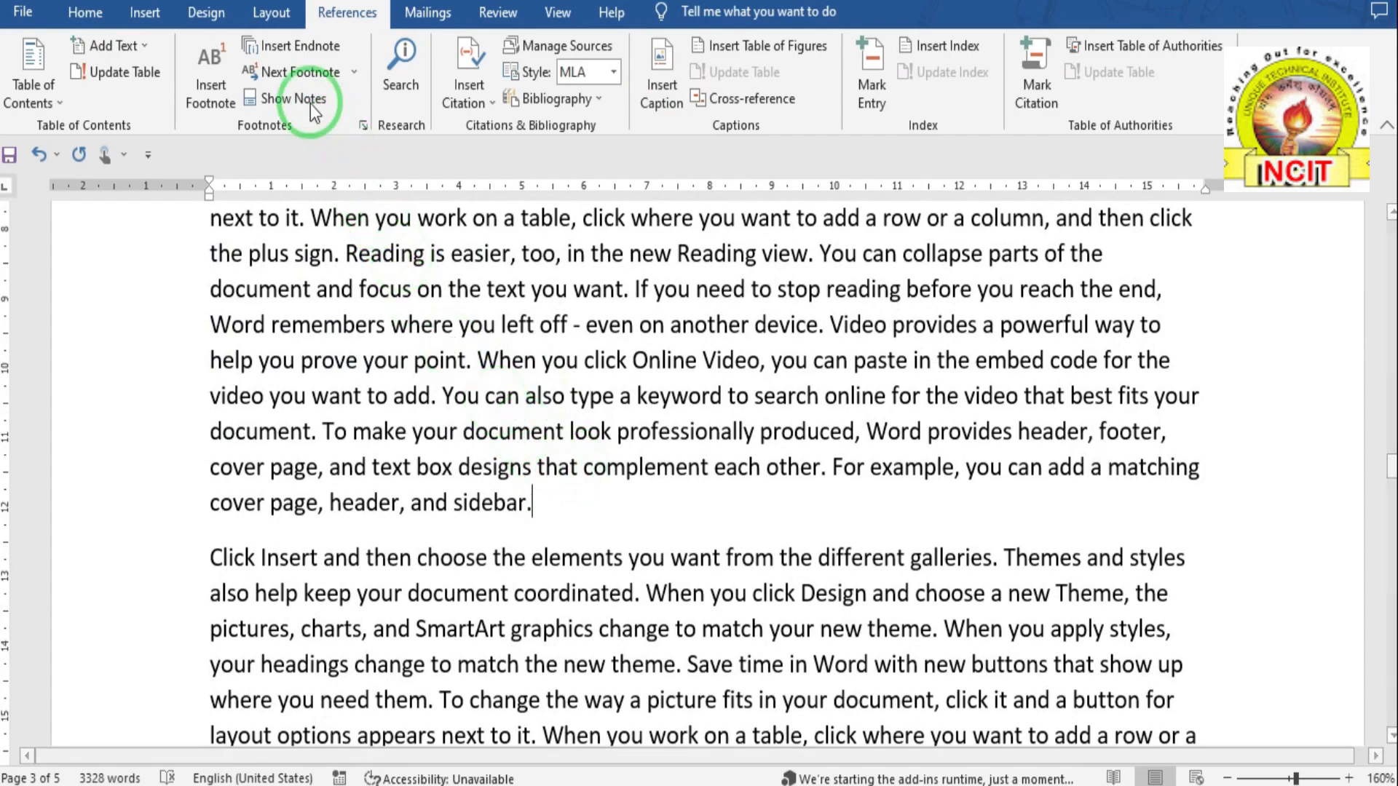
{"action": "left_click", "coordinate": [145, 12]}
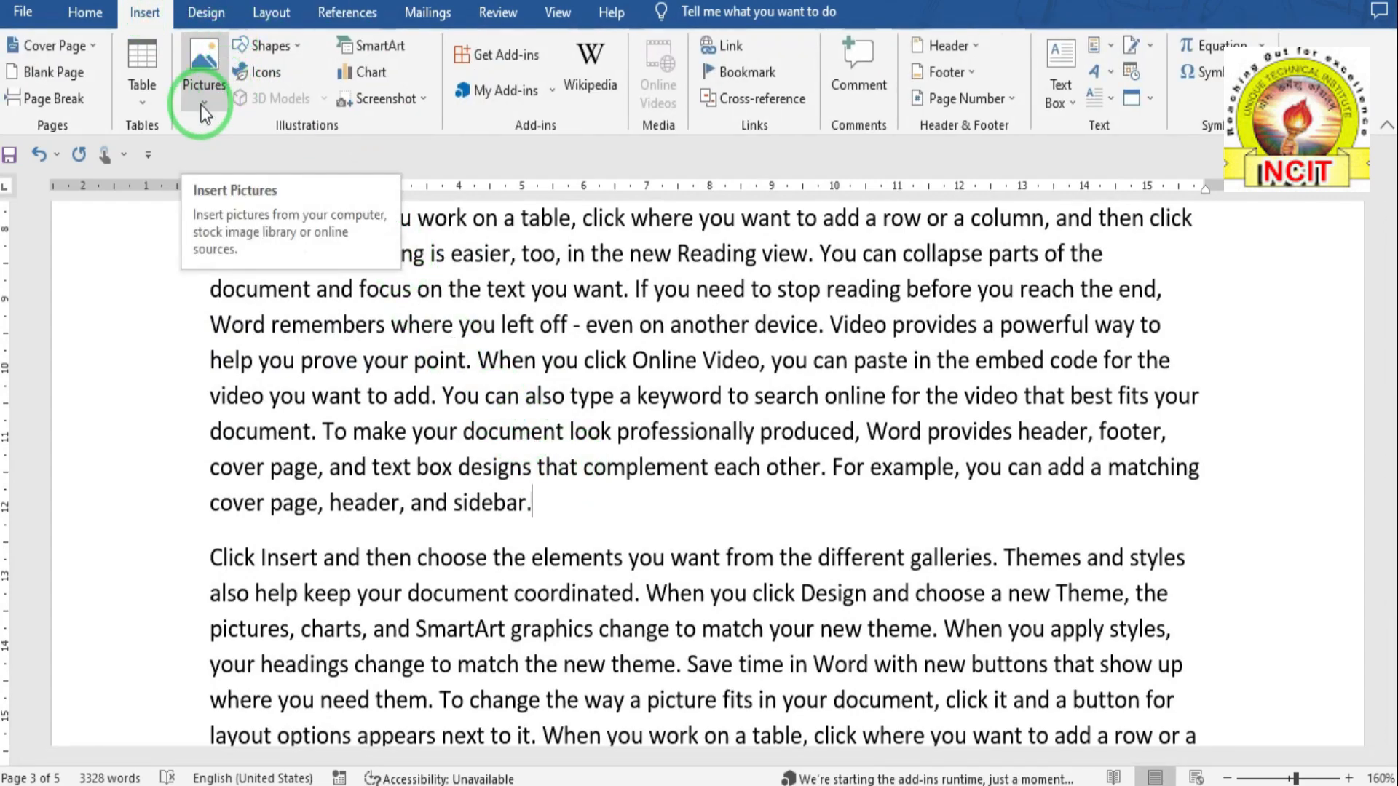
{"action": "left_click", "coordinate": [269, 50]}
{"action": "left_click", "coordinate": [325, 102]}
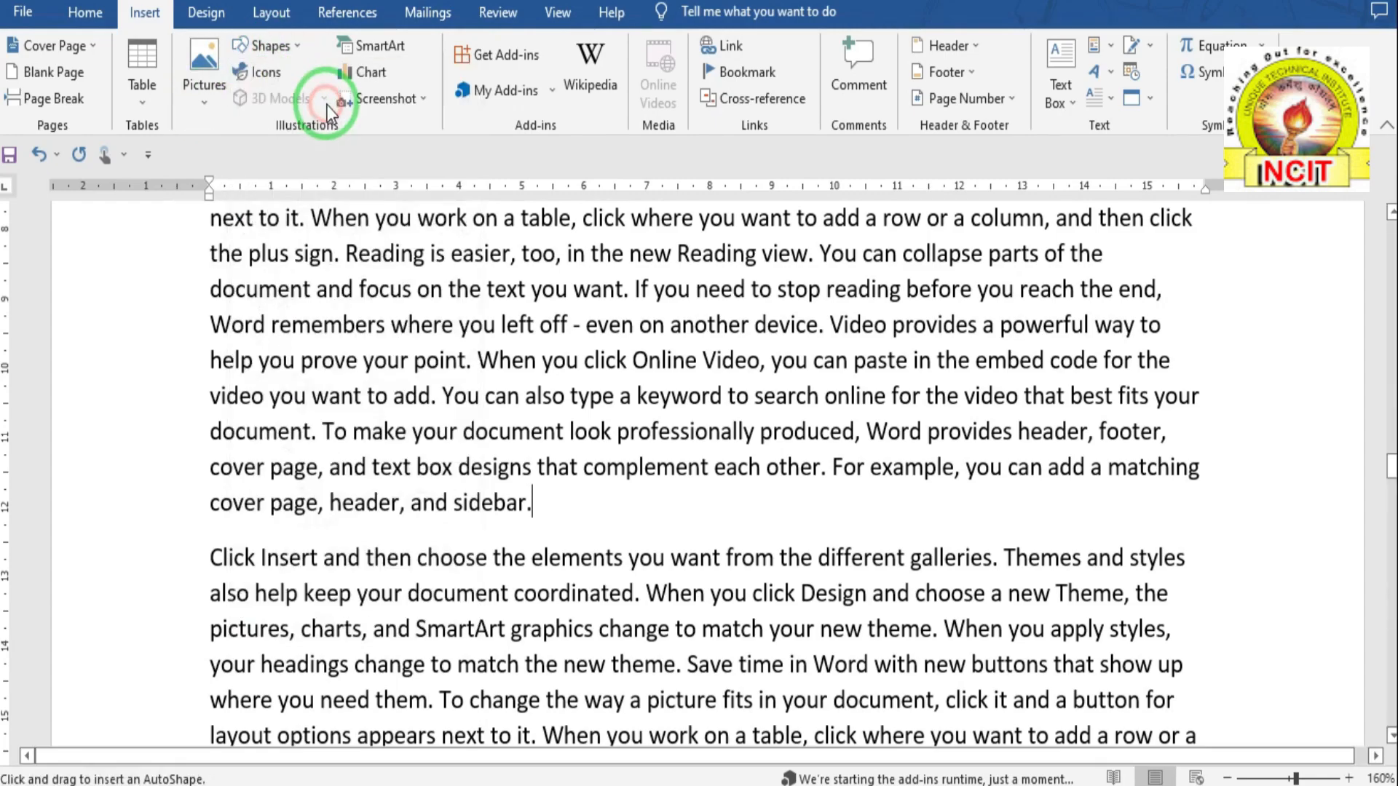
{"action": "left_click_drag", "start_coordinate": [552, 499], "coordinate": [653, 621]}
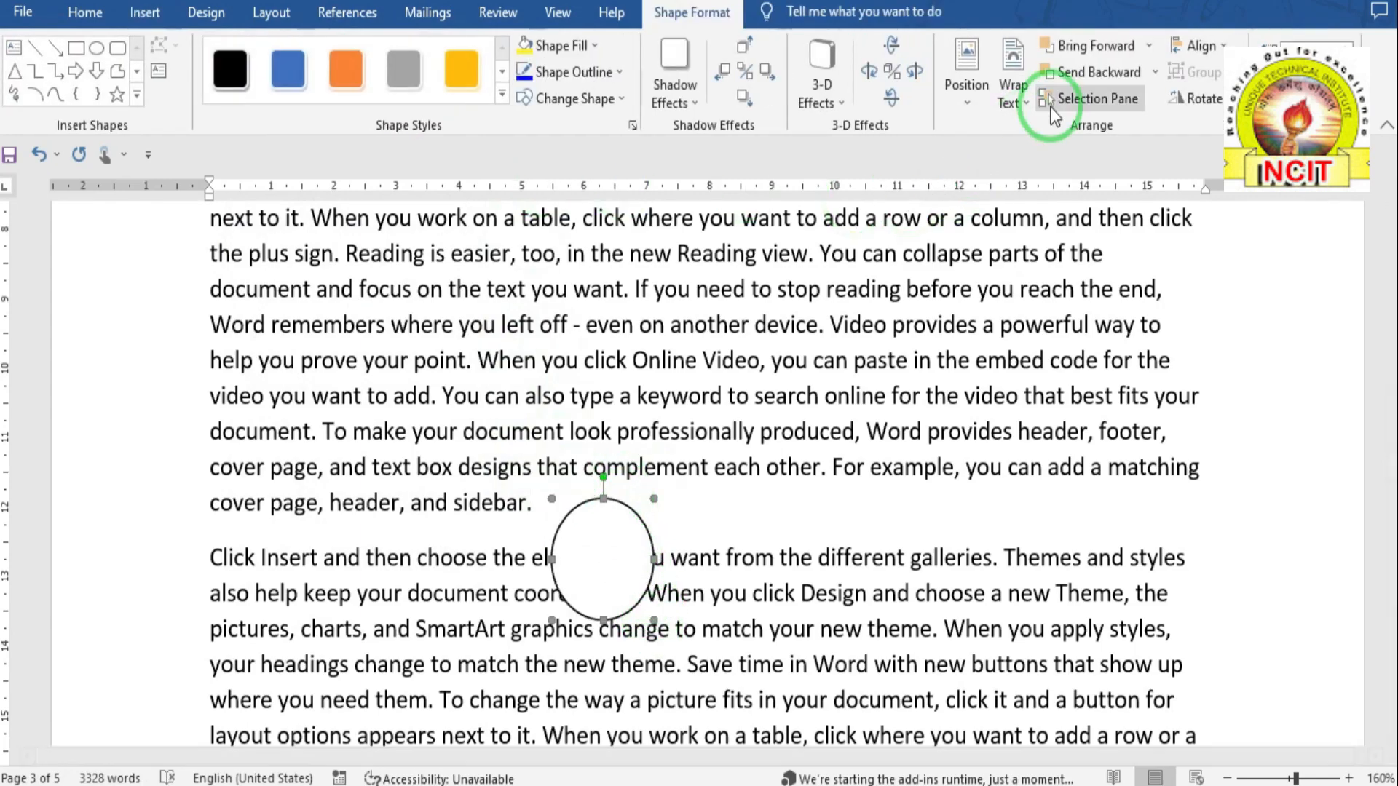
{"action": "left_click", "coordinate": [1028, 105]}
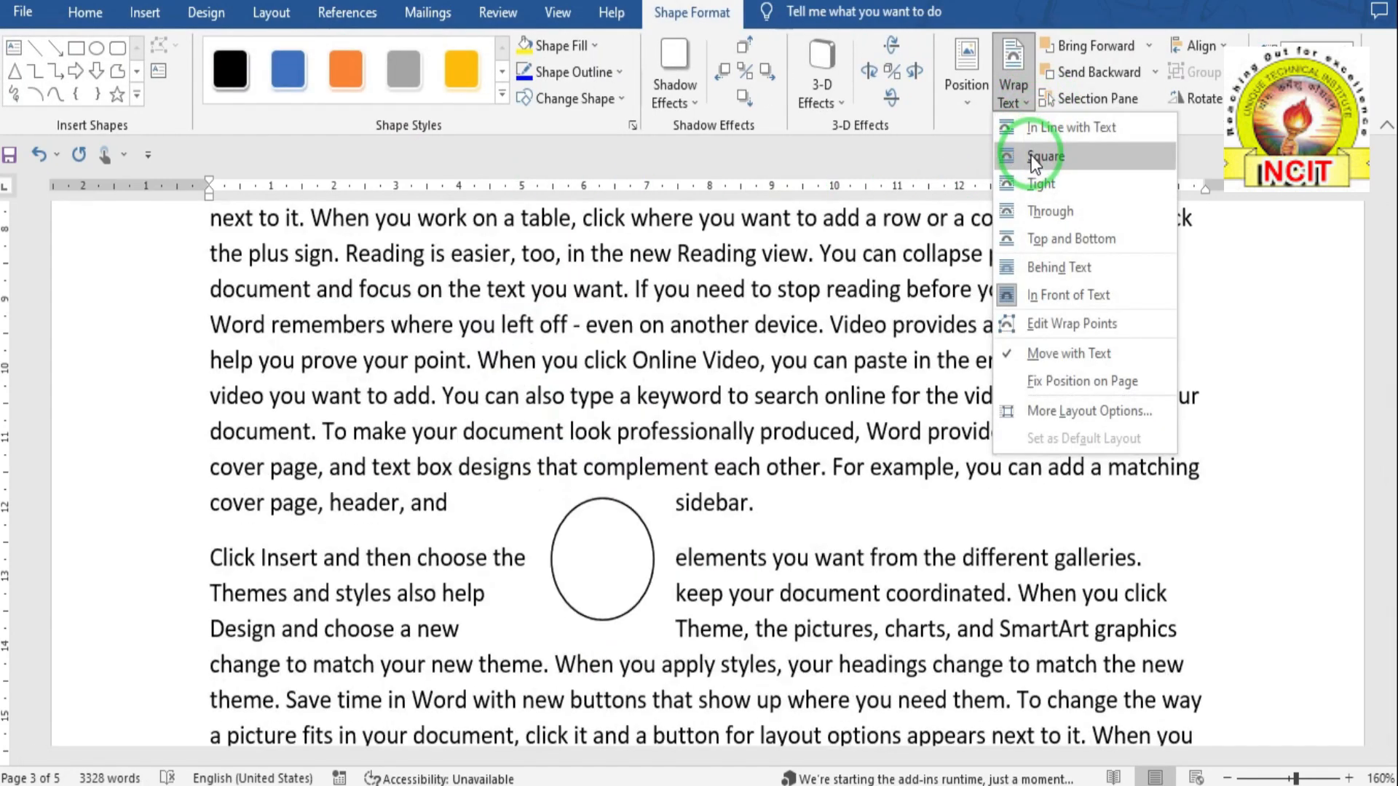
{"action": "left_click", "coordinate": [1037, 240]}
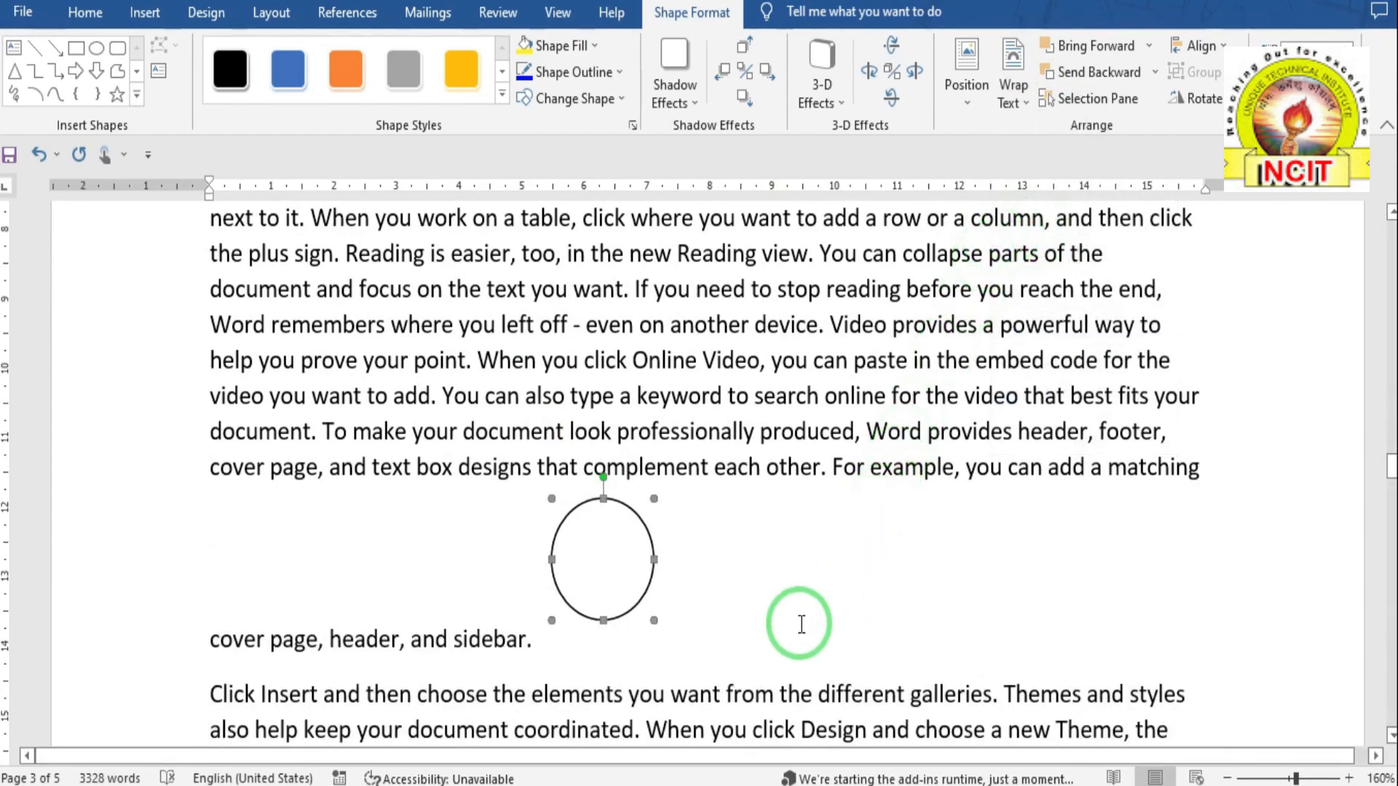
{"action": "scroll", "coordinate": [666, 510], "scroll_direction": "down", "scroll_amount": 7}
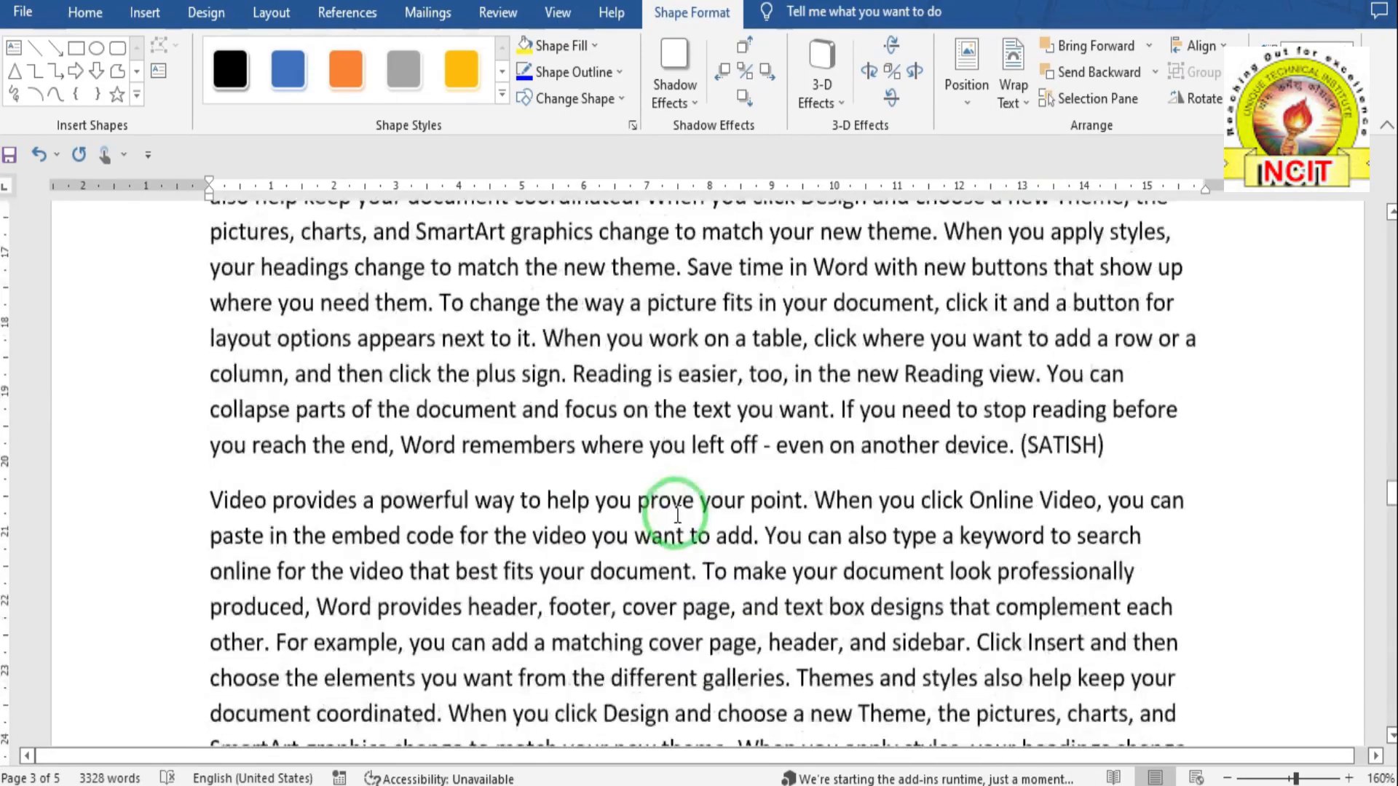
- Insert the Word logo picture file "66" from this device after "sidebar." on page 4
{"action": "scroll", "coordinate": [677, 514], "scroll_direction": "down", "scroll_amount": 5}
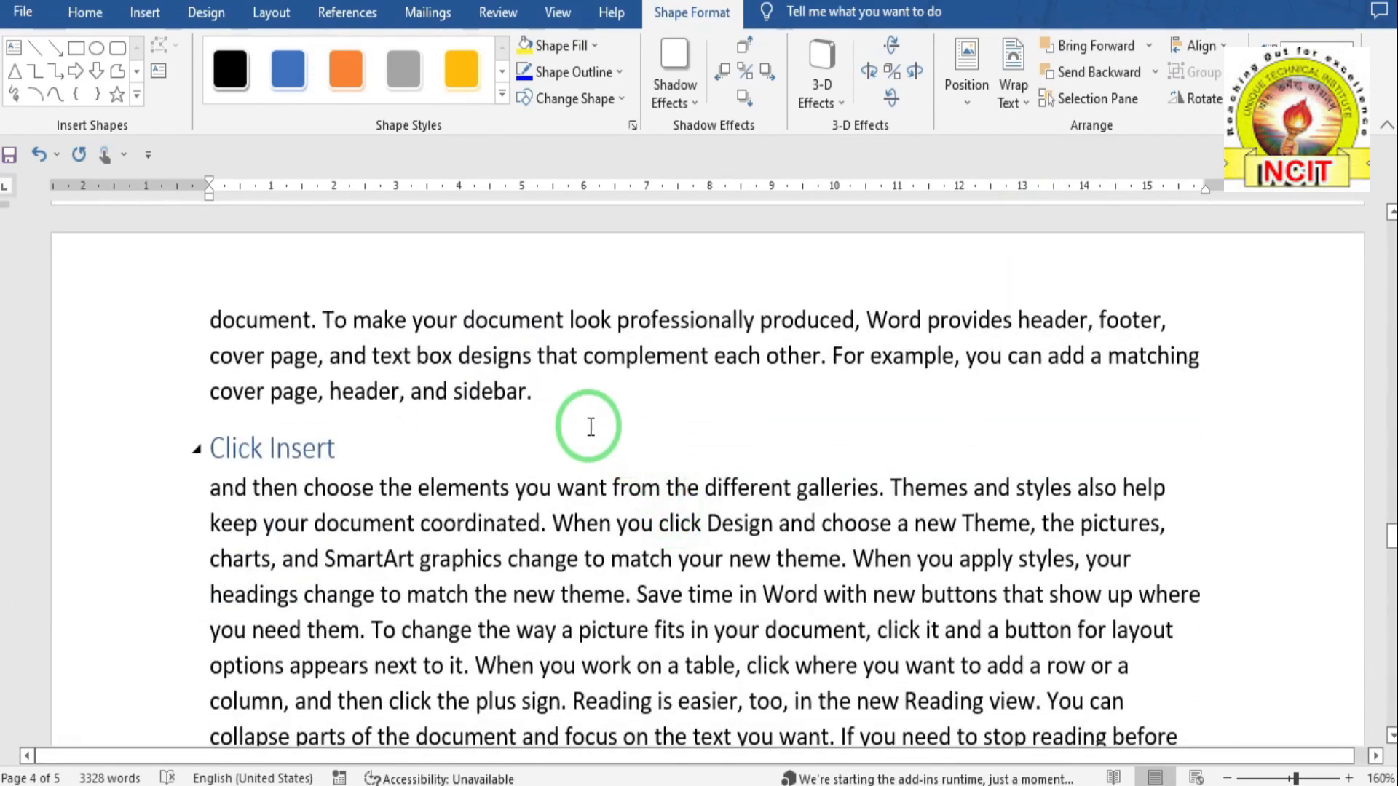
{"action": "left_click", "coordinate": [617, 387]}
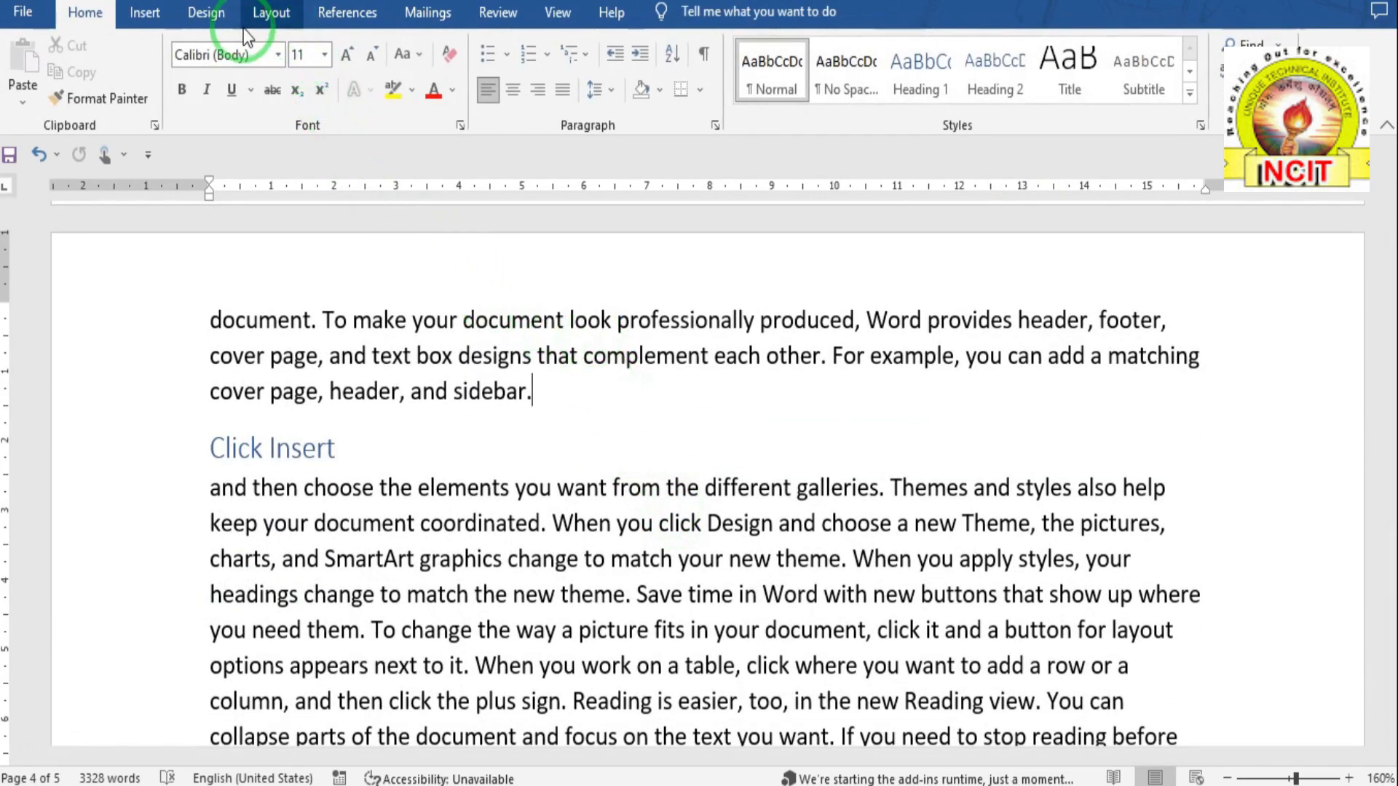
{"action": "left_click", "coordinate": [146, 21]}
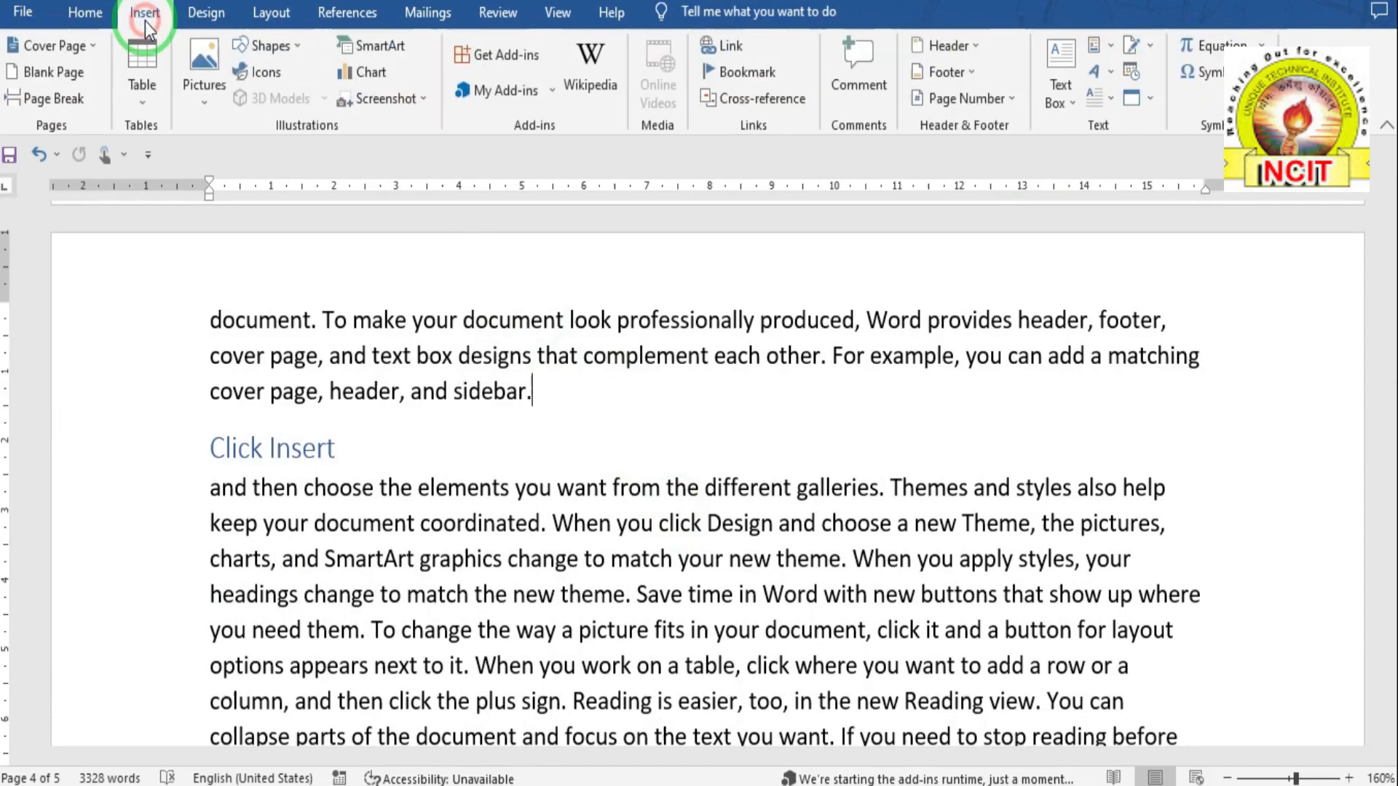
{"action": "left_click", "coordinate": [205, 96]}
{"action": "left_click", "coordinate": [230, 157]}
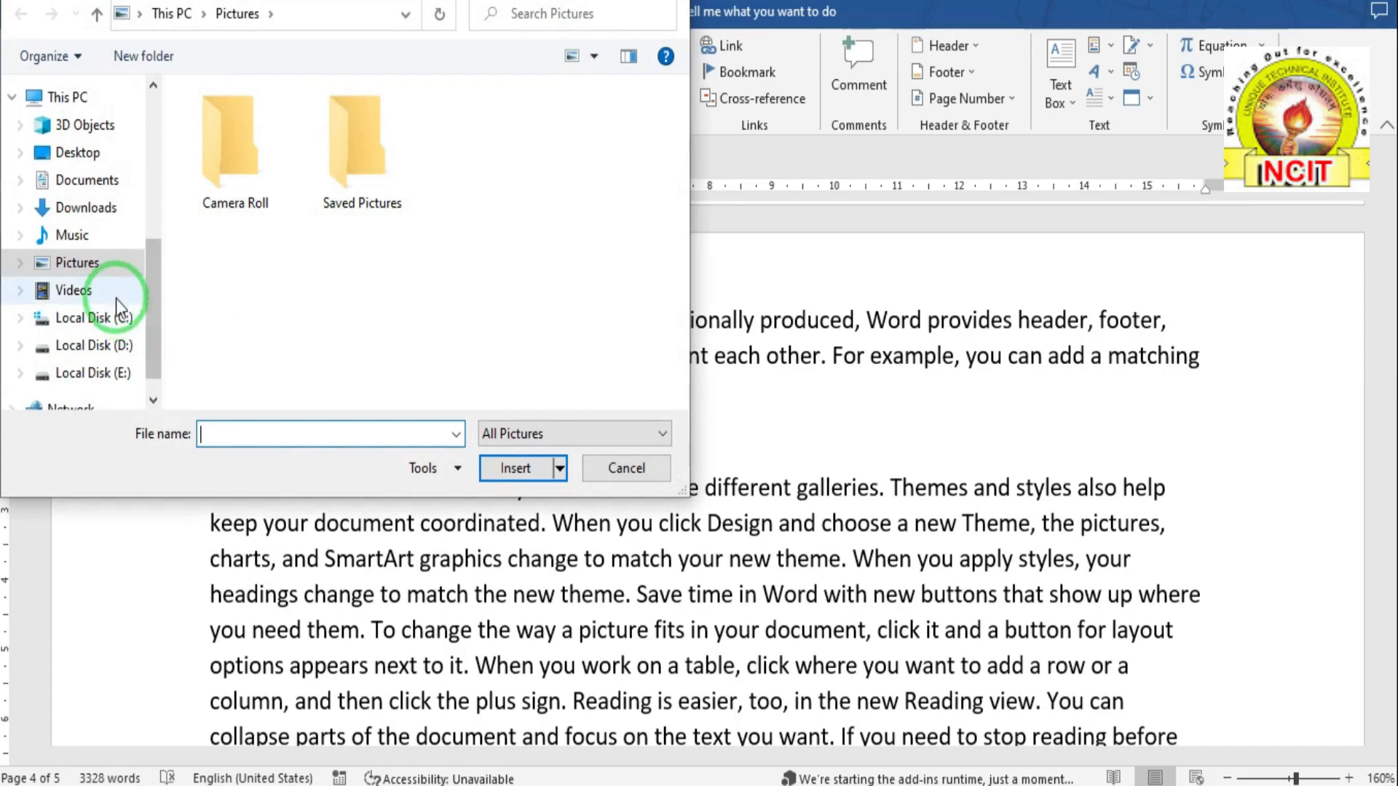
{"action": "left_click", "coordinate": [196, 334]}
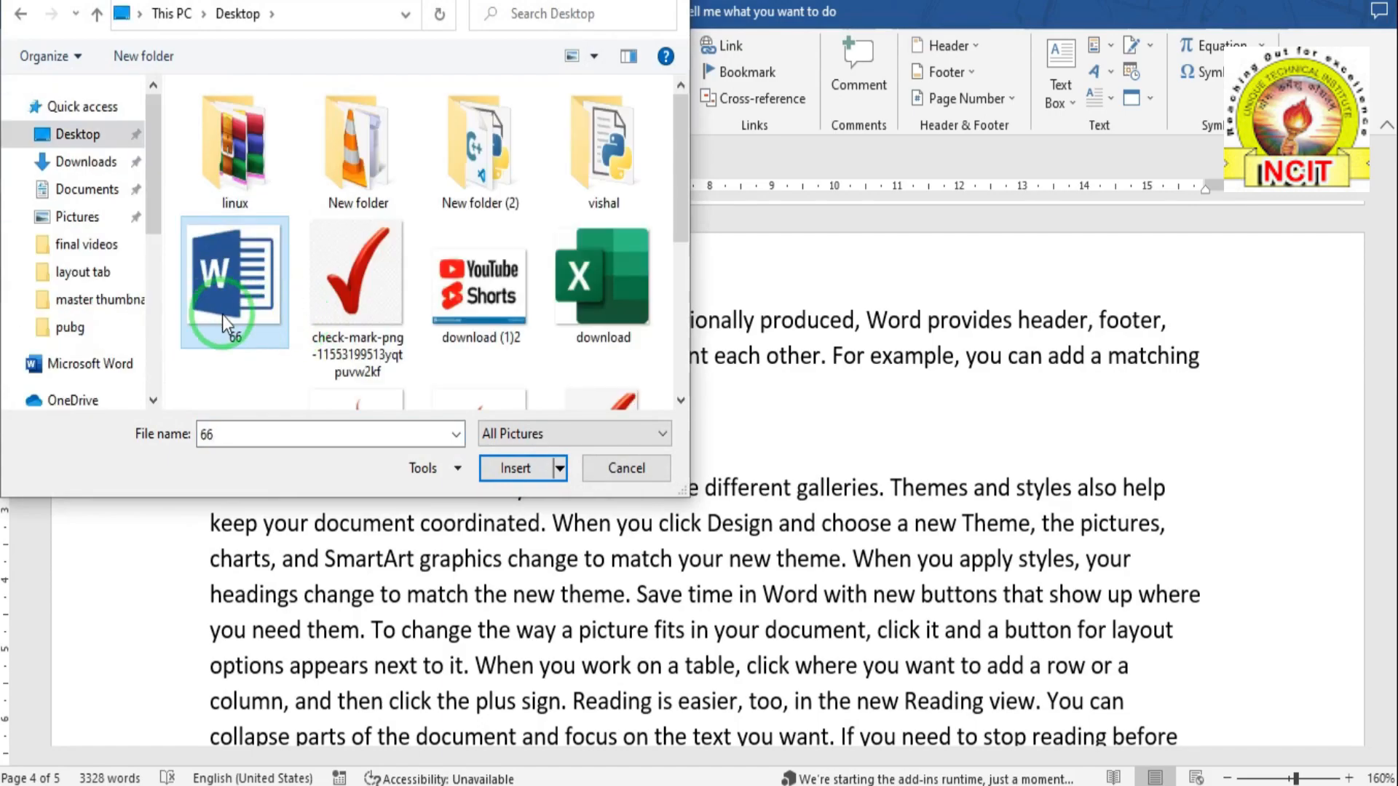
{"action": "left_click", "coordinate": [539, 470]}
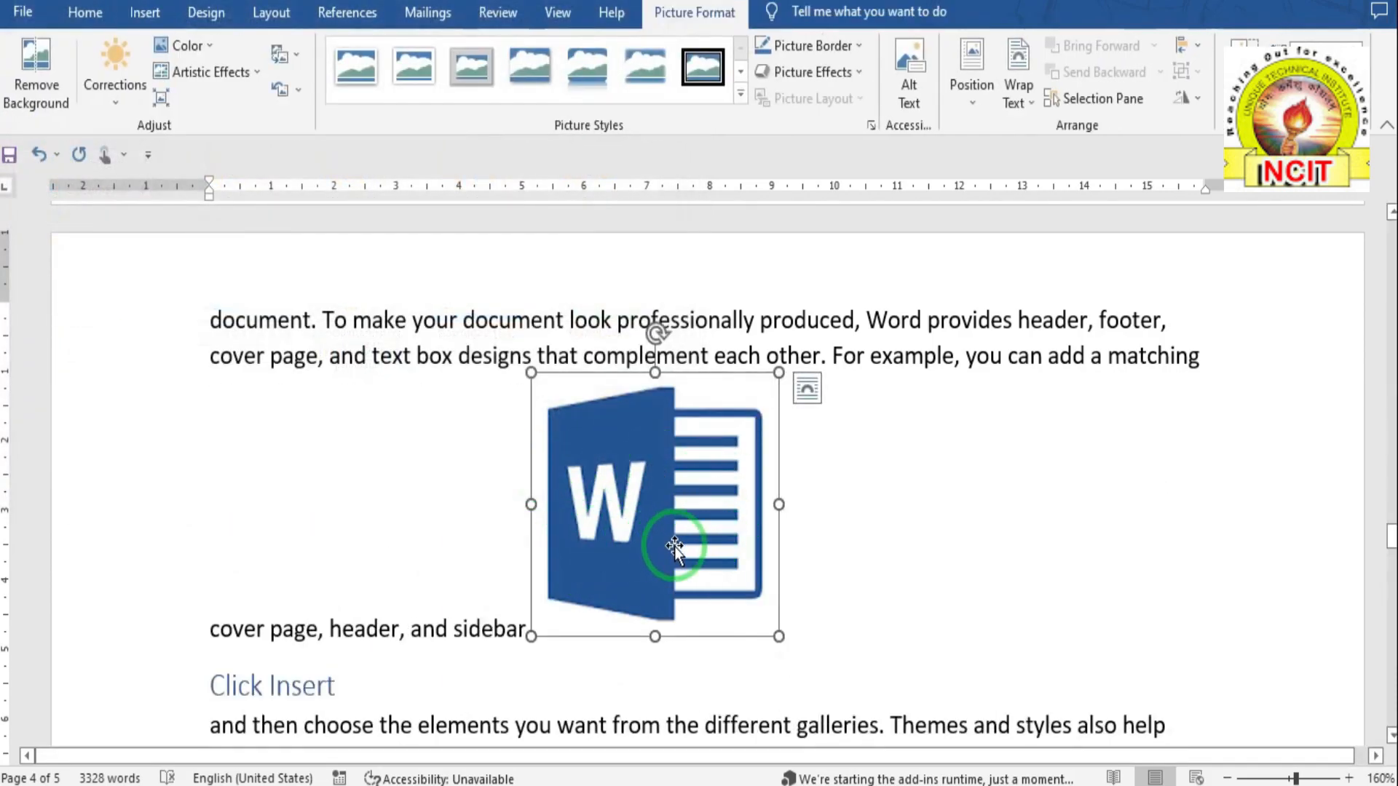
- Scroll back up and select the oval shape
{"action": "scroll", "coordinate": [674, 547], "scroll_direction": "up", "scroll_amount": 8}
{"action": "scroll", "coordinate": [677, 546], "scroll_direction": "up", "scroll_amount": 10}
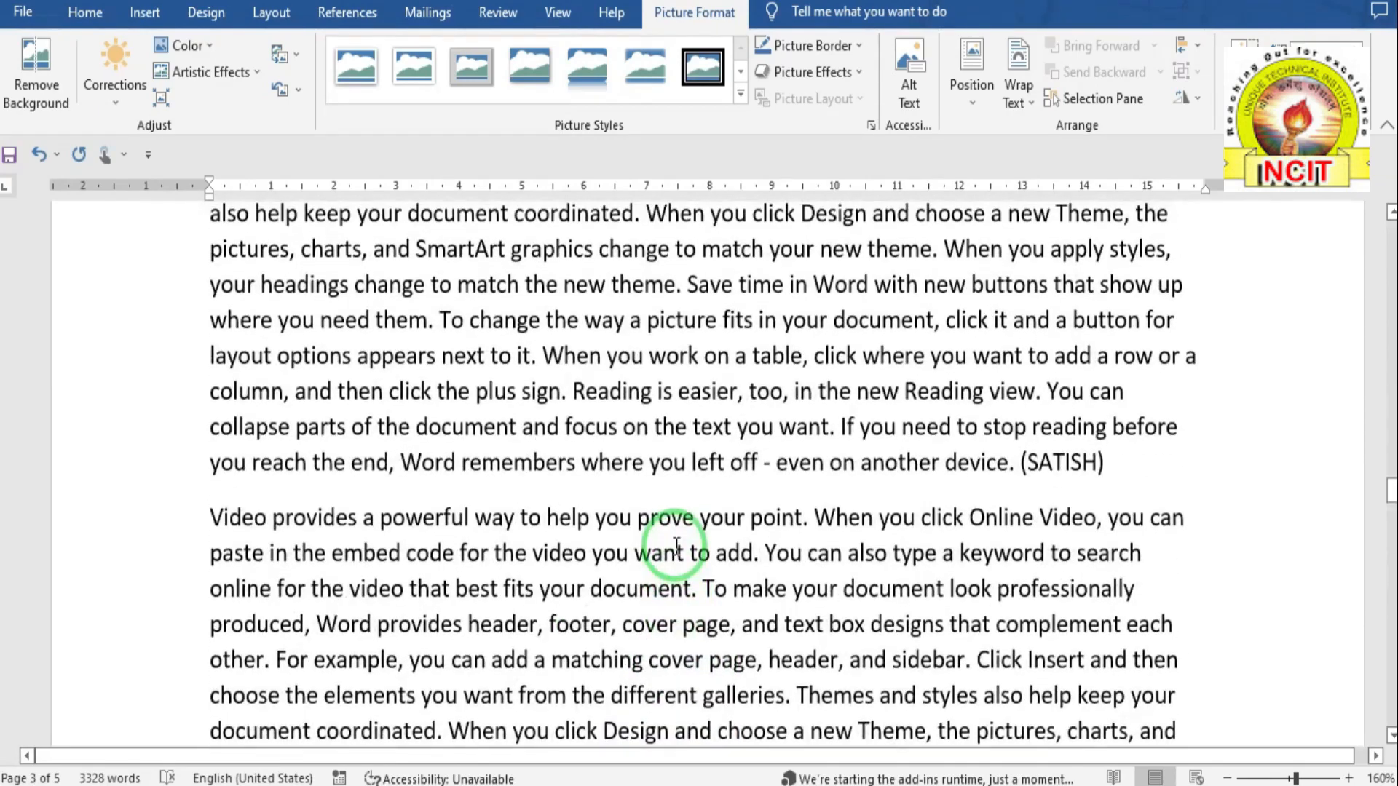
{"action": "left_click", "coordinate": [602, 492]}
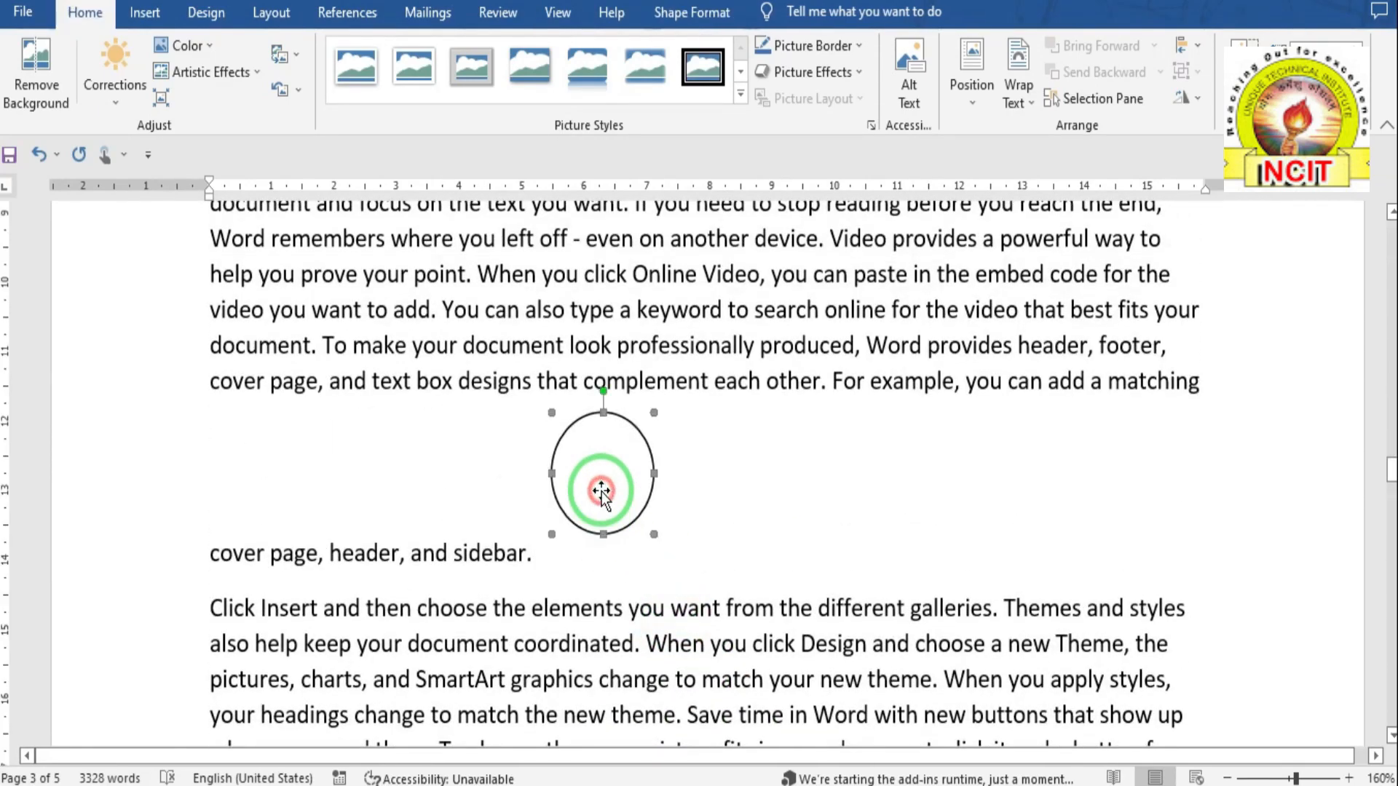
- Open Insert Caption for the oval, keep "Figure 1" with the Figure label, and choose its position
{"action": "left_click", "coordinate": [371, 16]}
{"action": "left_click", "coordinate": [653, 111]}
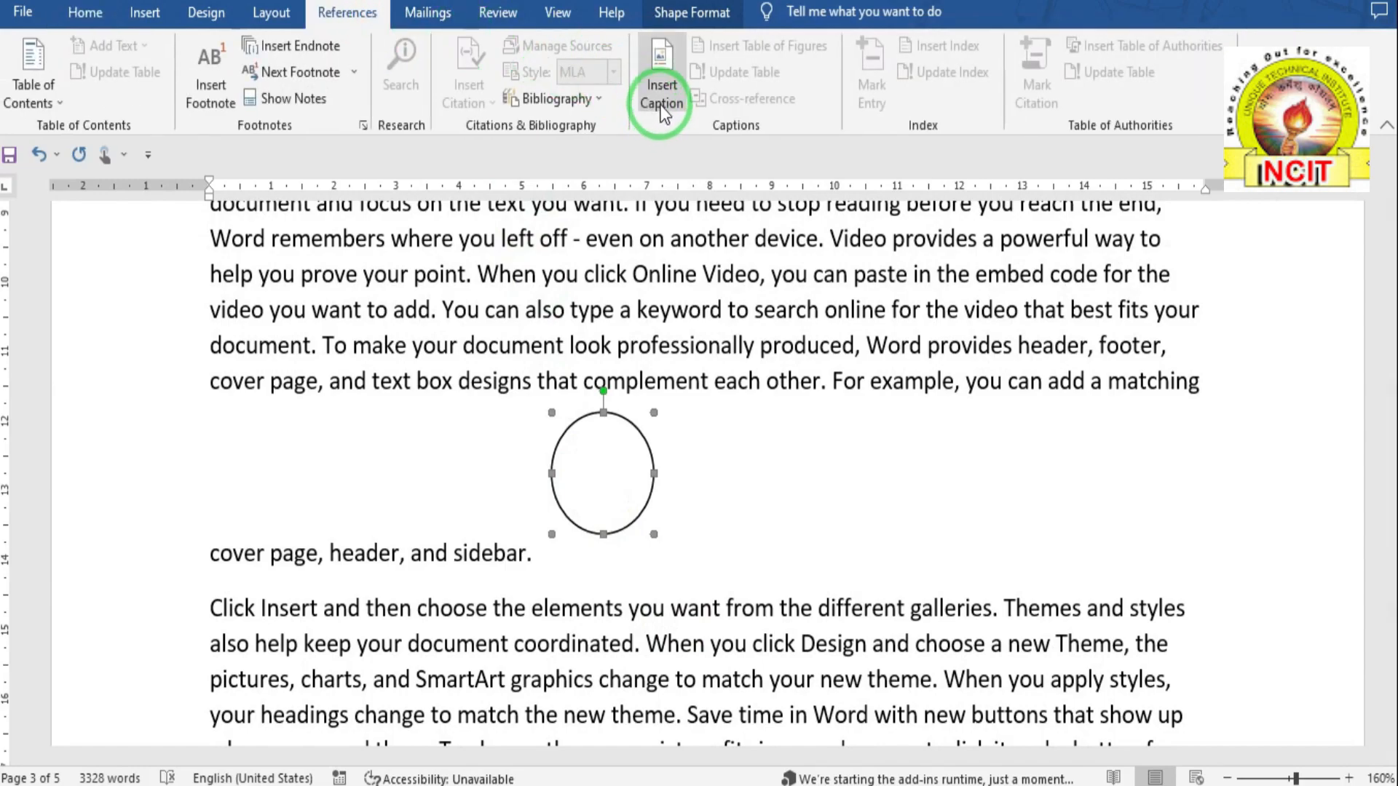
{"action": "left_click", "coordinate": [596, 280]}
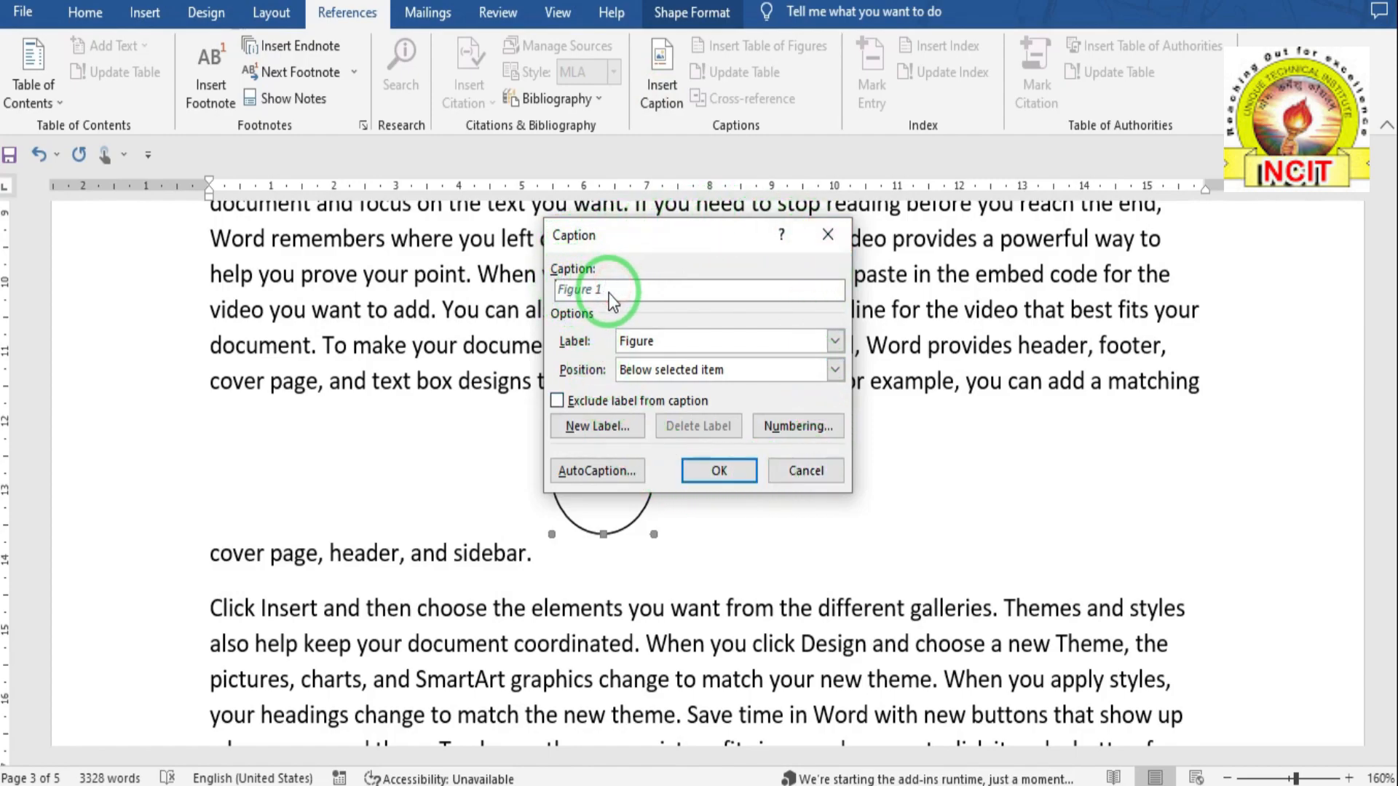
{"action": "left_click", "coordinate": [658, 339]}
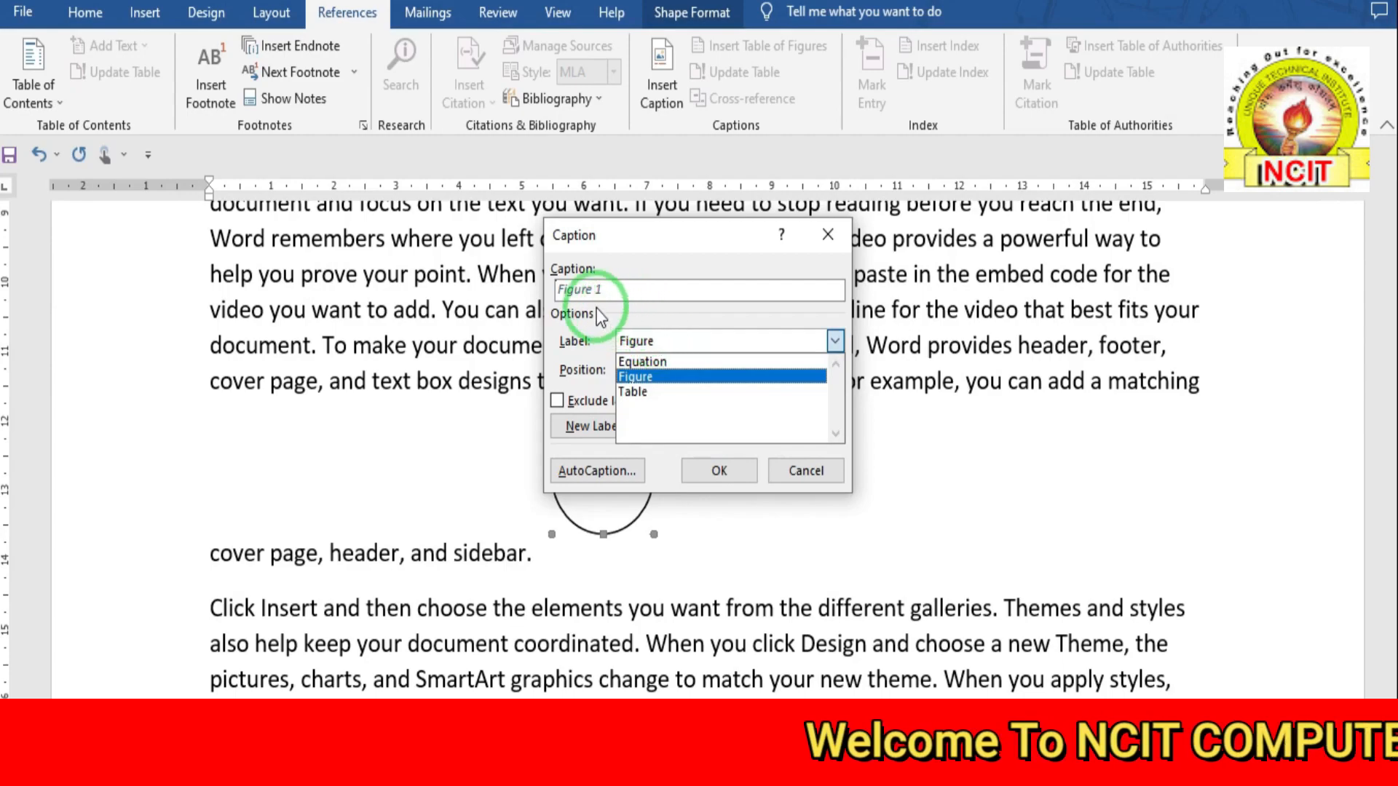
{"action": "left_click", "coordinate": [657, 377]}
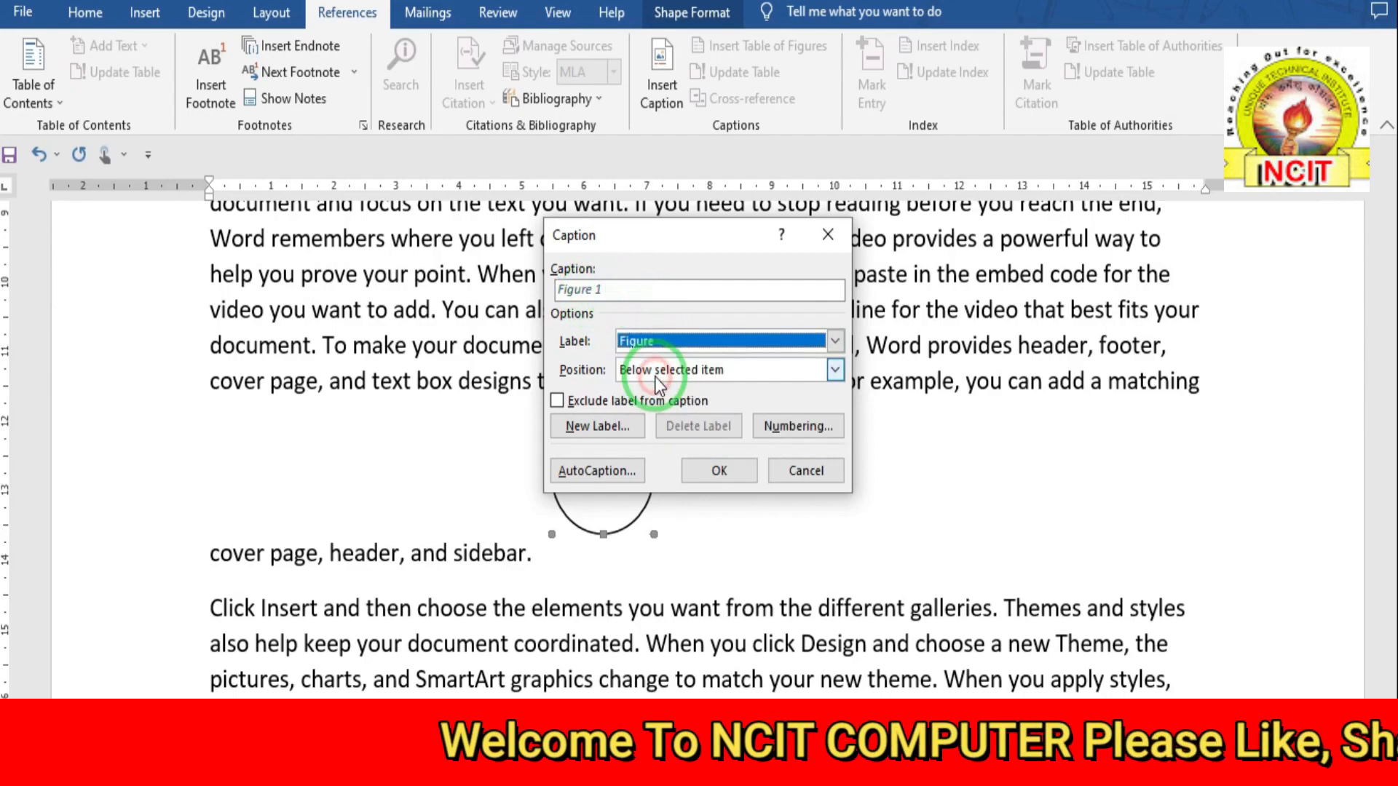
{"action": "left_click", "coordinate": [655, 369]}
{"action": "left_click", "coordinate": [715, 370]}
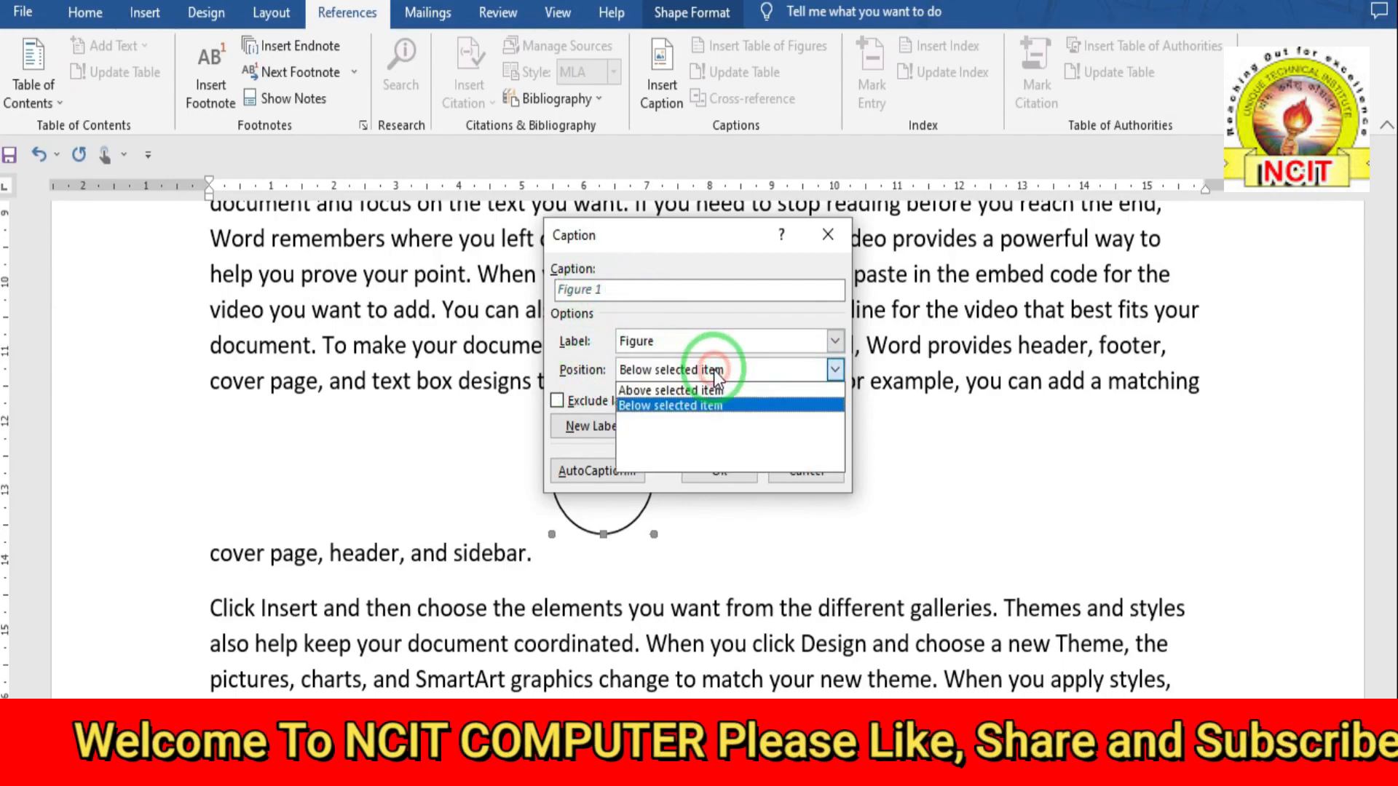
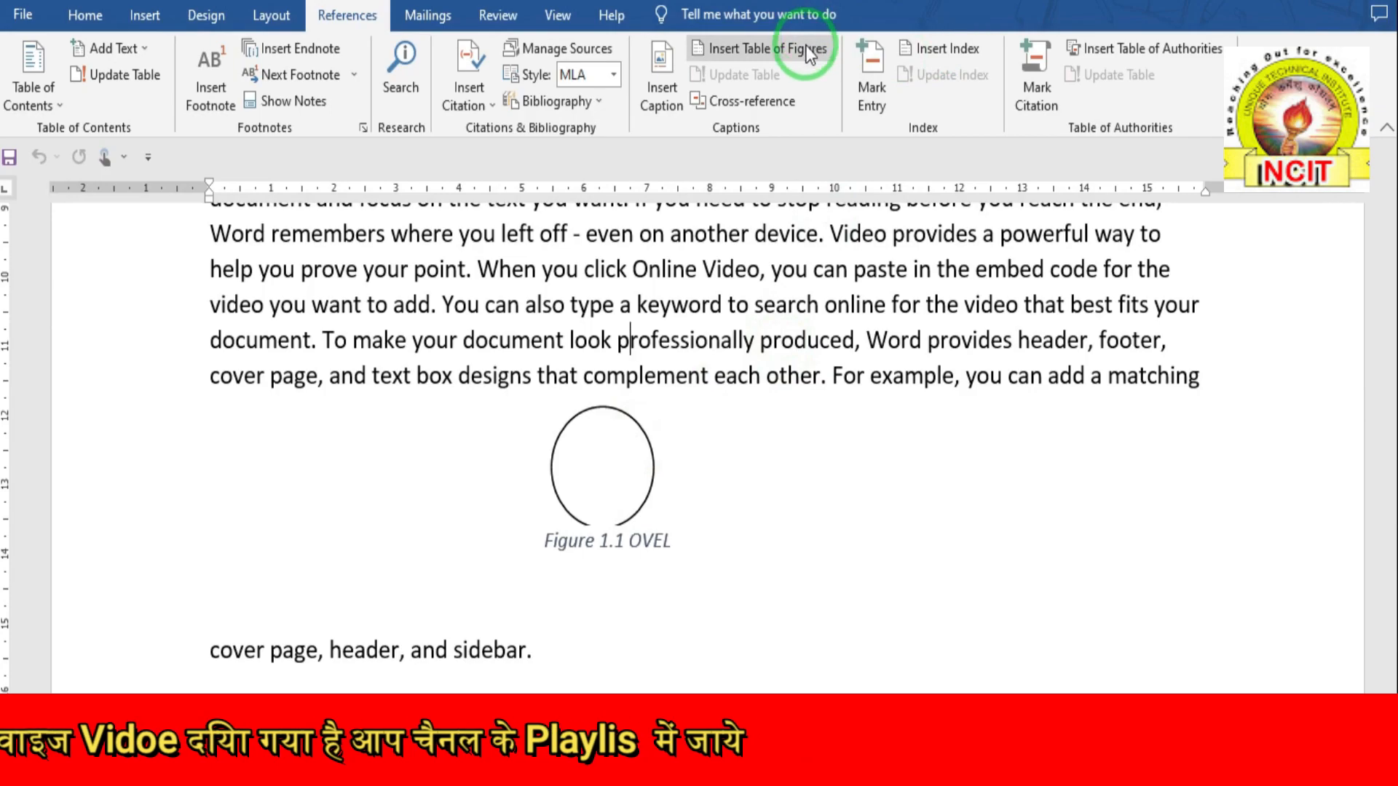
- Scroll down past the oval captioned Figure 1.1 OVEL
{"action": "scroll", "coordinate": [452, 510], "scroll_direction": "down", "scroll_amount": 10}
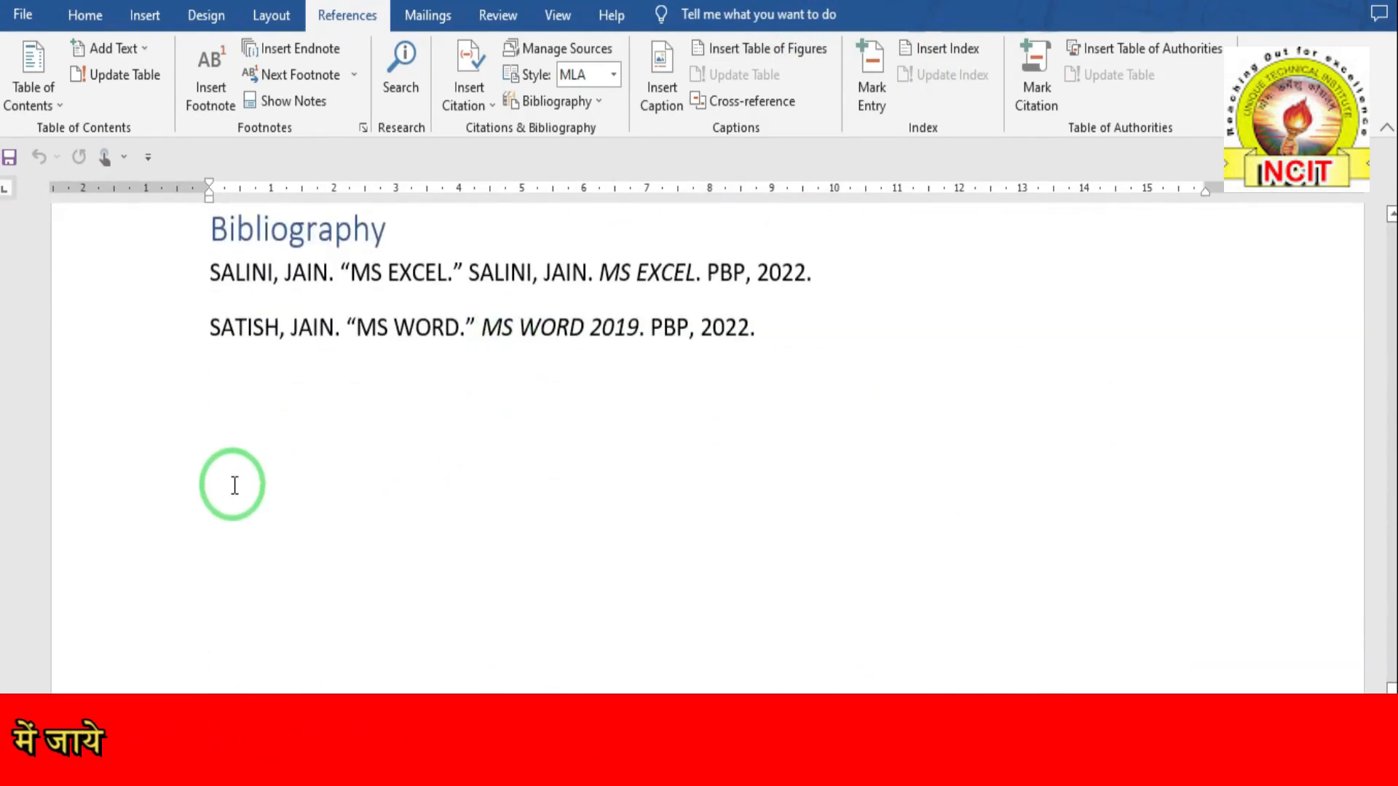
- Insert a table of figures below the bibliography listing Figure 1.1 OVEL and Figure 2 MS WORD LOGO
{"action": "left_click", "coordinate": [234, 488]}
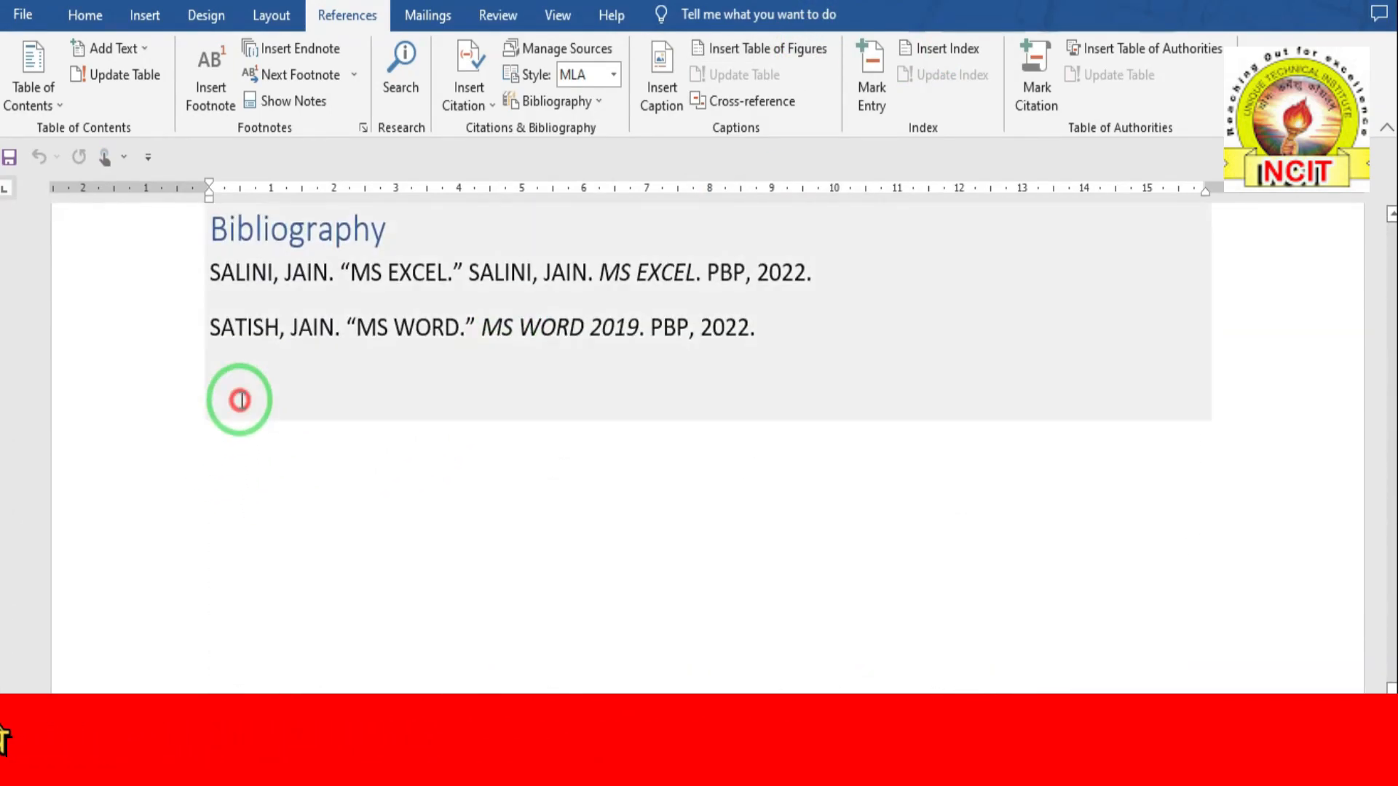
{"action": "left_click", "coordinate": [224, 531]}
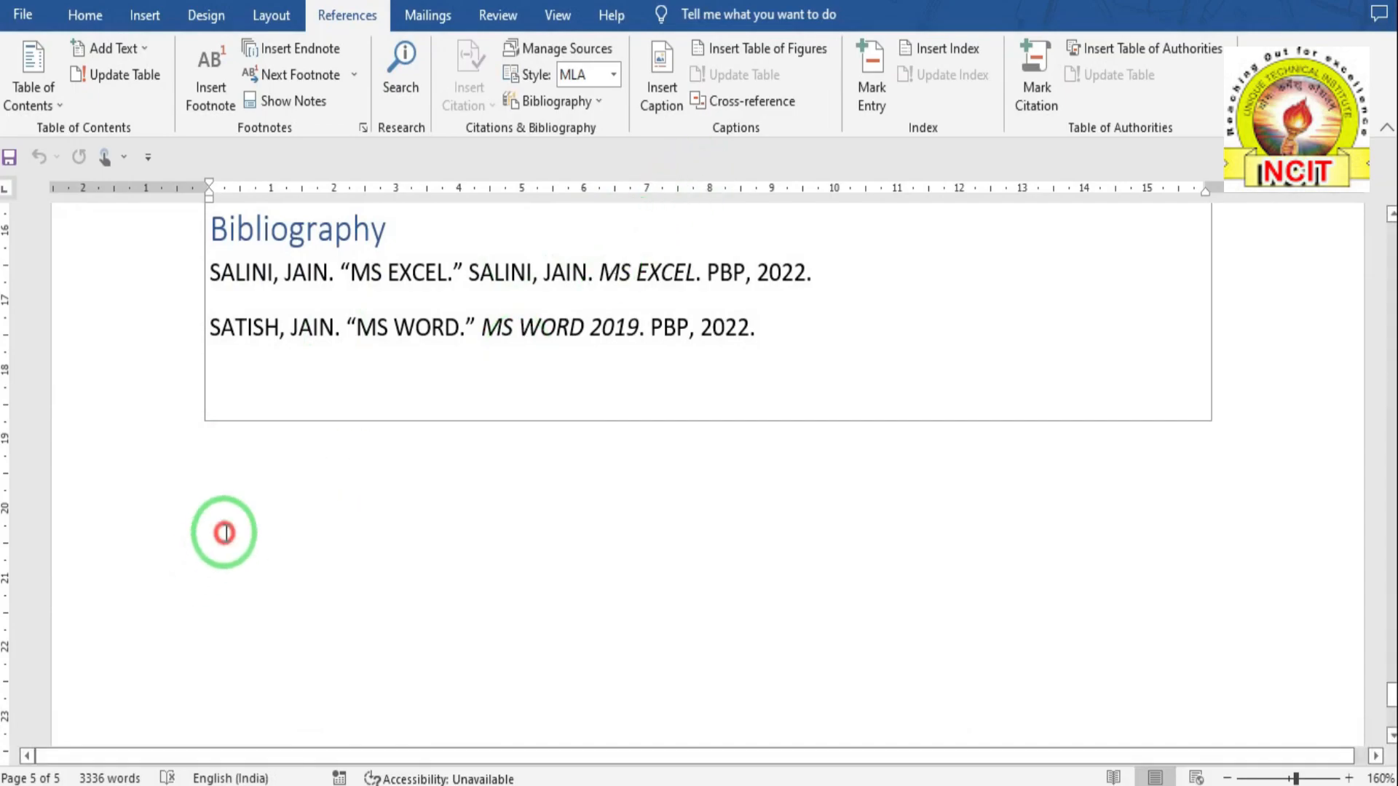
{"action": "left_click", "coordinate": [753, 102]}
{"action": "left_click", "coordinate": [744, 55]}
{"action": "left_click", "coordinate": [663, 146]}
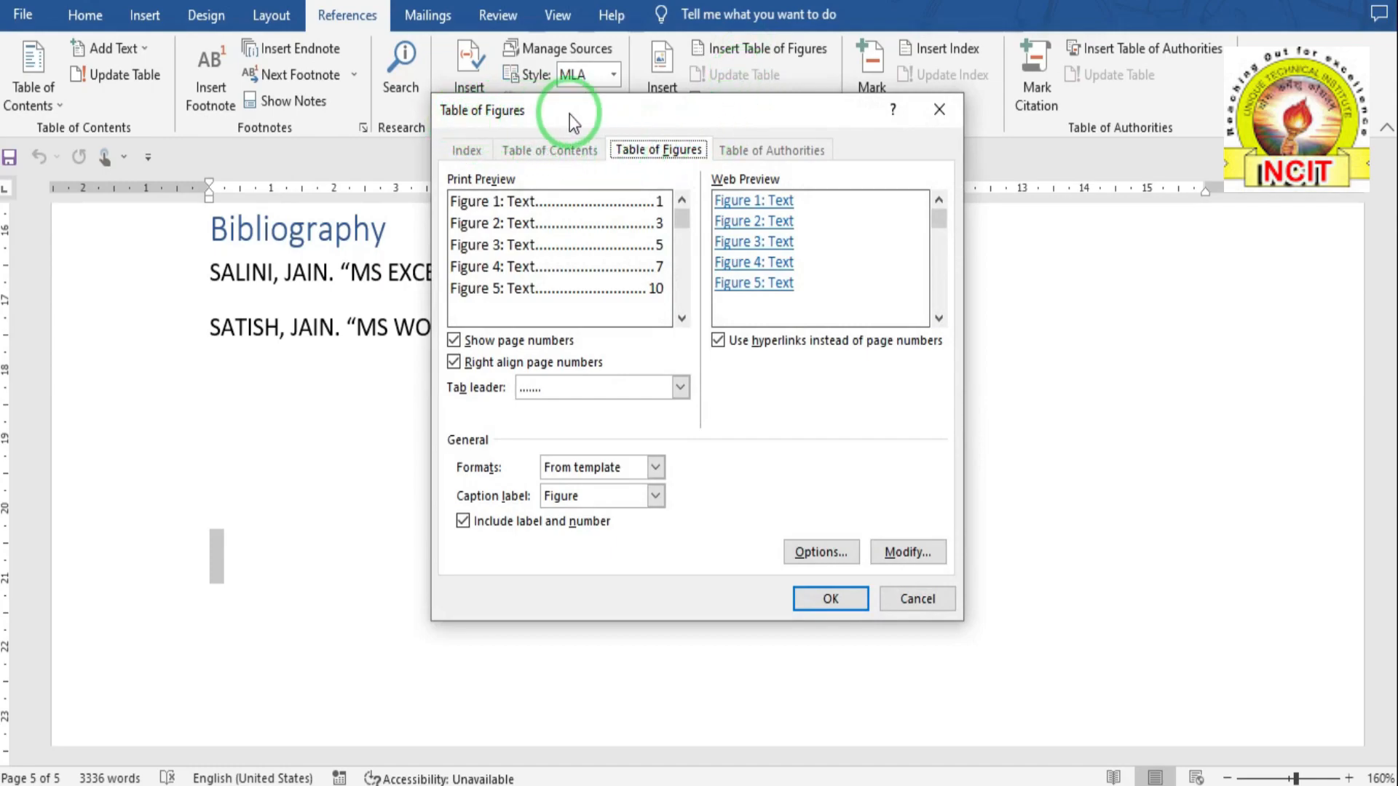
{"action": "left_click", "coordinate": [828, 600]}
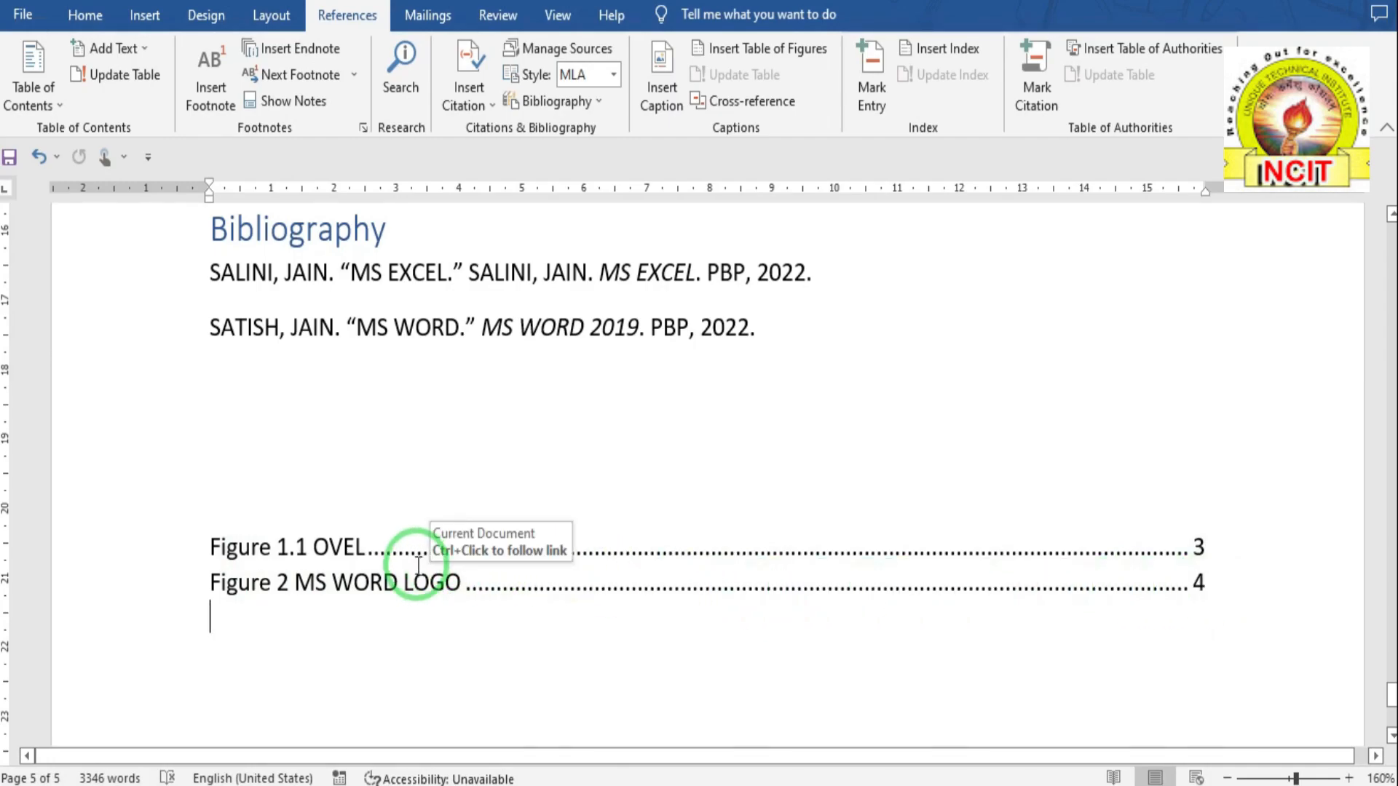
{"action": "scroll", "coordinate": [418, 565], "scroll_direction": "down", "scroll_amount": 1}
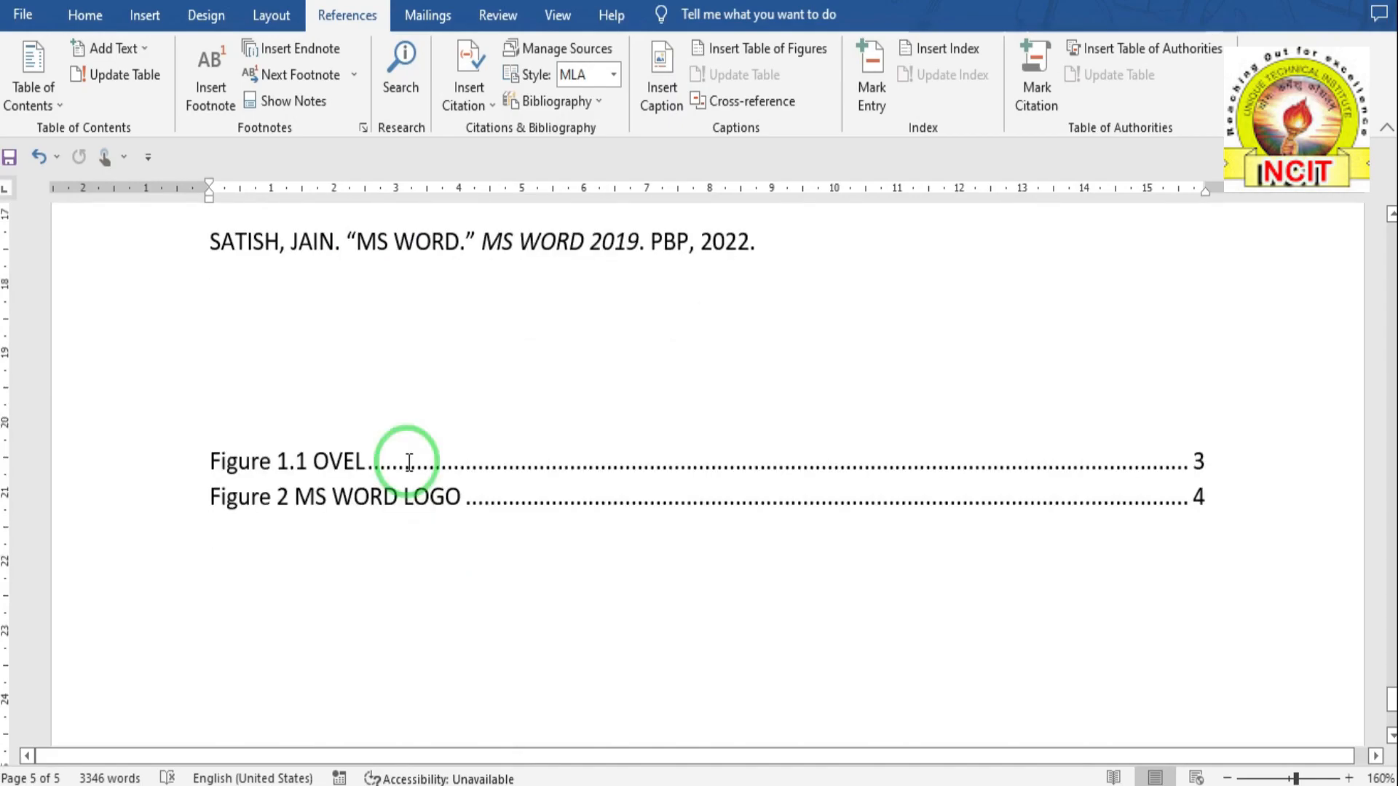
{"action": "scroll", "coordinate": [495, 342], "scroll_direction": "up", "scroll_amount": 2}
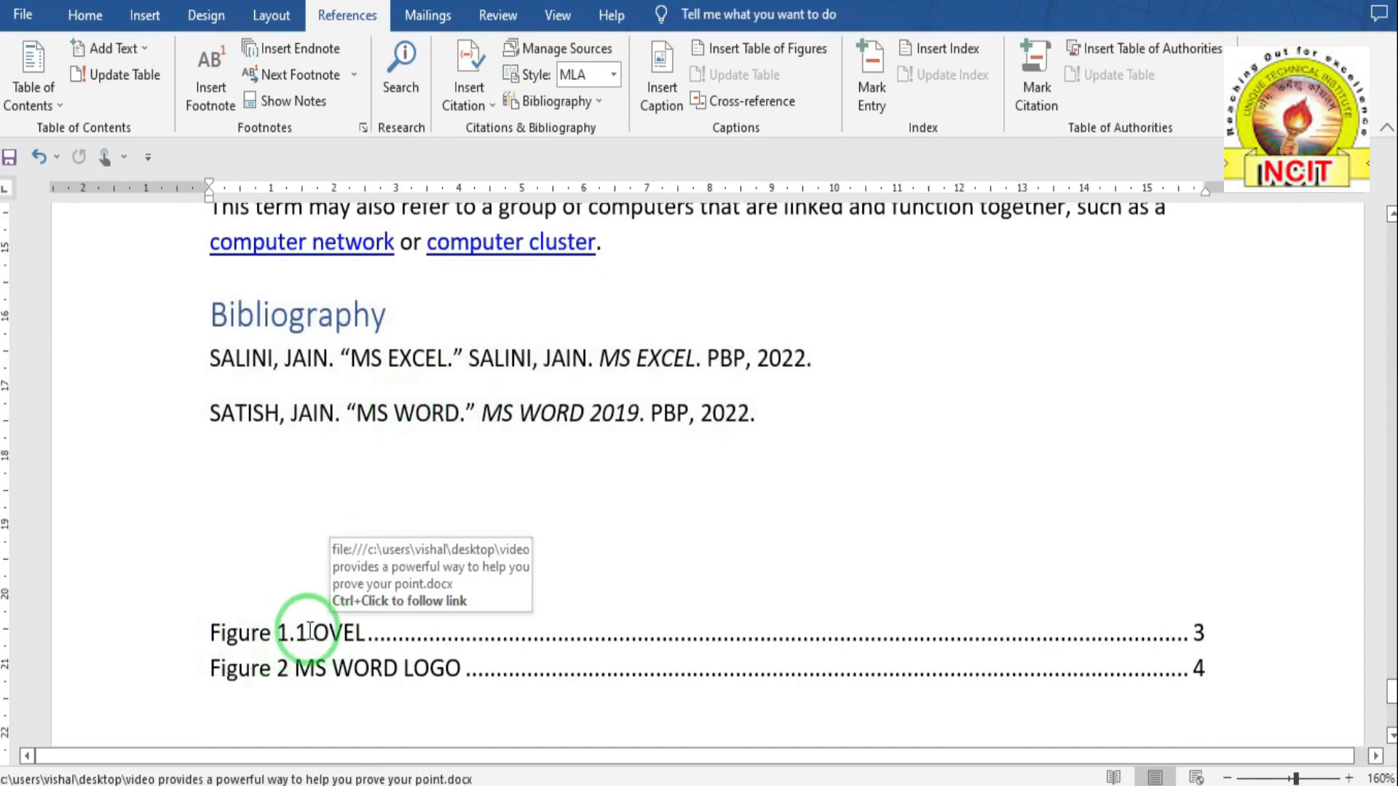
{"action": "scroll", "coordinate": [793, 400], "scroll_direction": "up", "scroll_amount": 2}
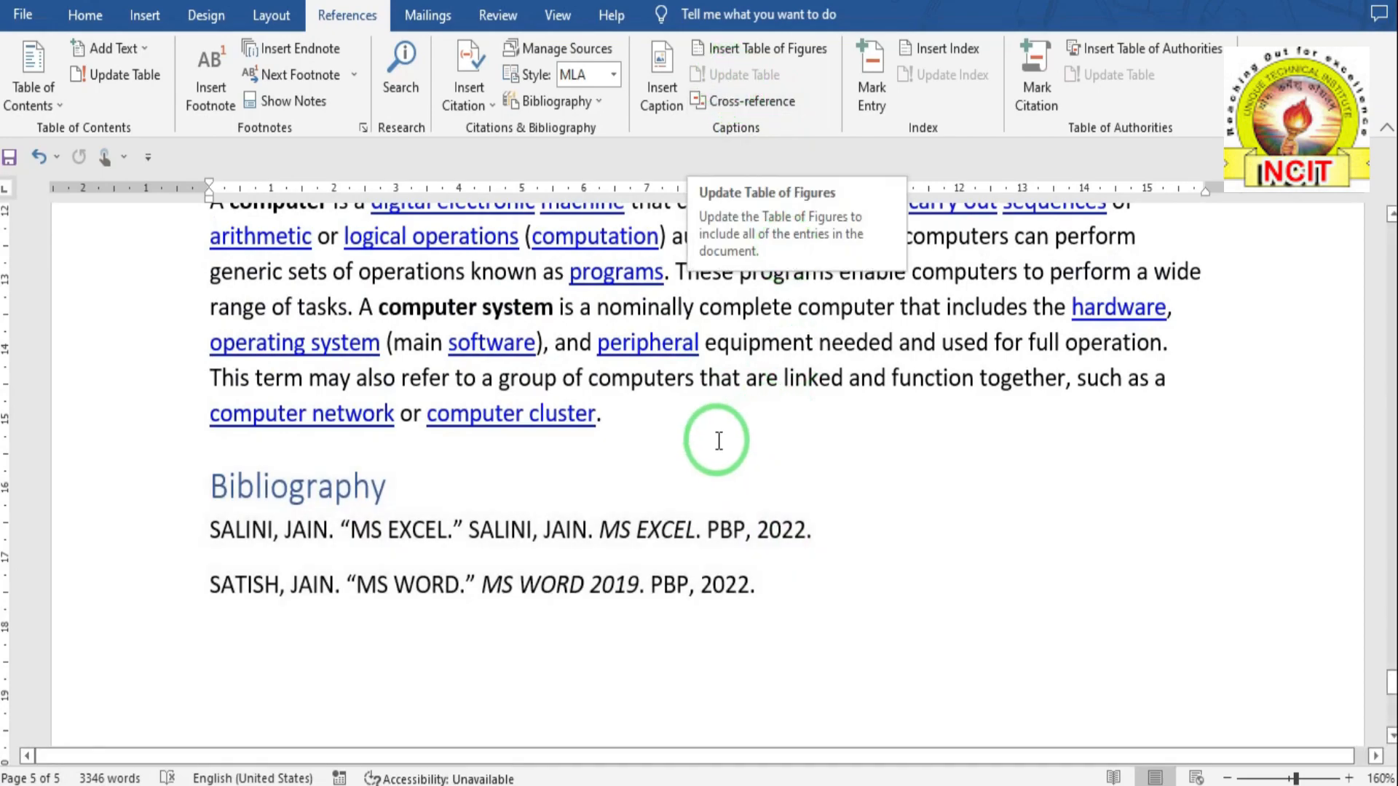
{"action": "scroll", "coordinate": [717, 436], "scroll_direction": "up", "scroll_amount": 4}
{"action": "scroll", "coordinate": [709, 444], "scroll_direction": "up", "scroll_amount": 3}
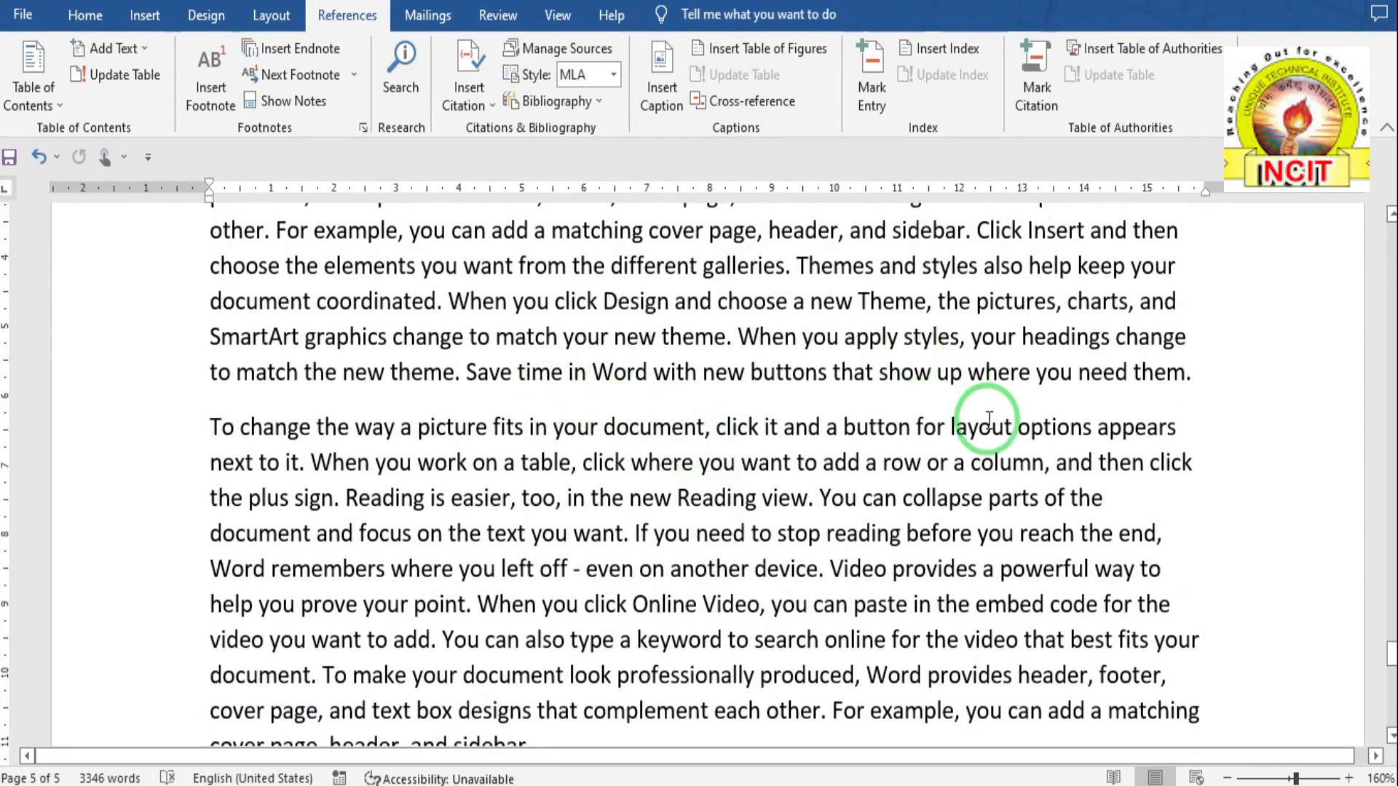
{"action": "scroll", "coordinate": [799, 507], "scroll_direction": "down", "scroll_amount": 4}
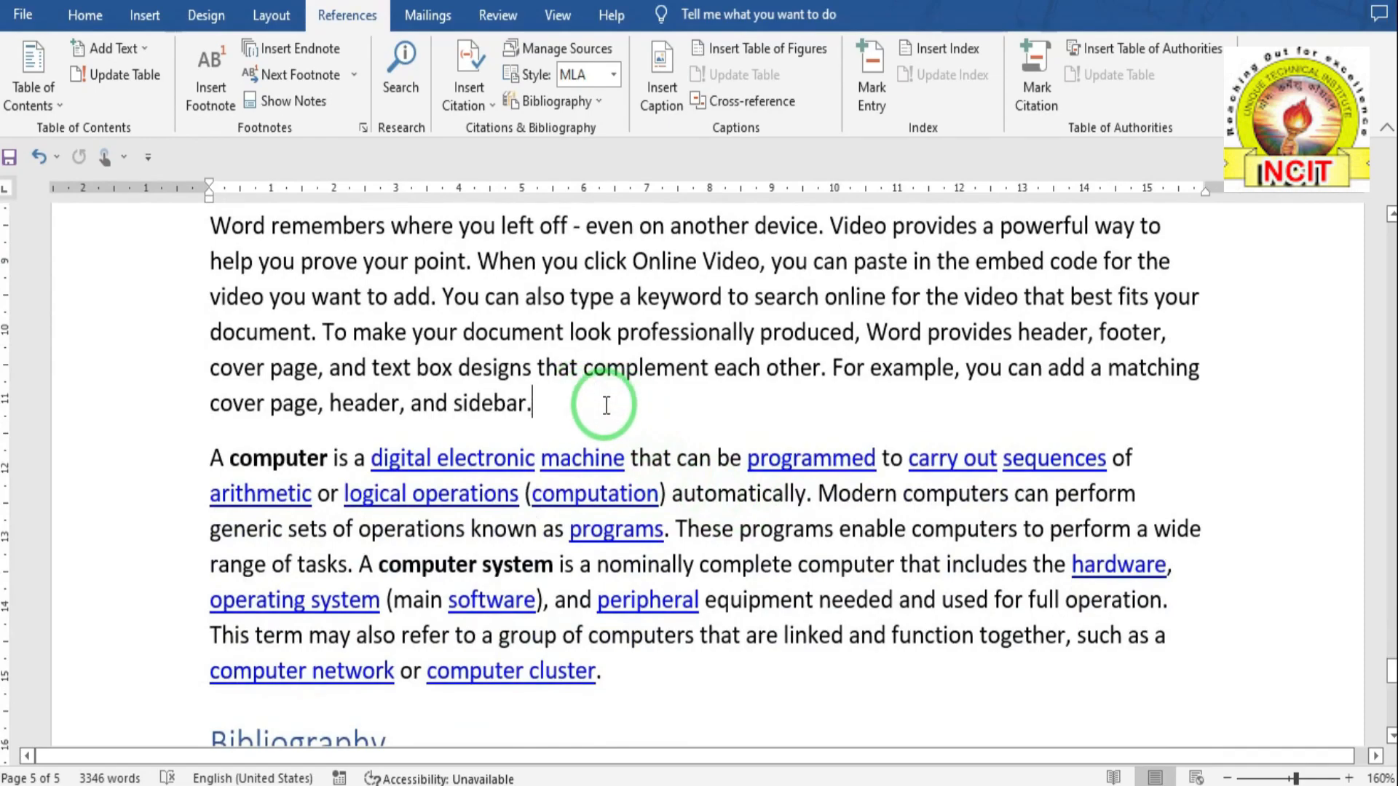
- Draw a rounded rectangle between the paragraphs with Top and Bottom text wrapping
{"action": "left_click", "coordinate": [141, 17]}
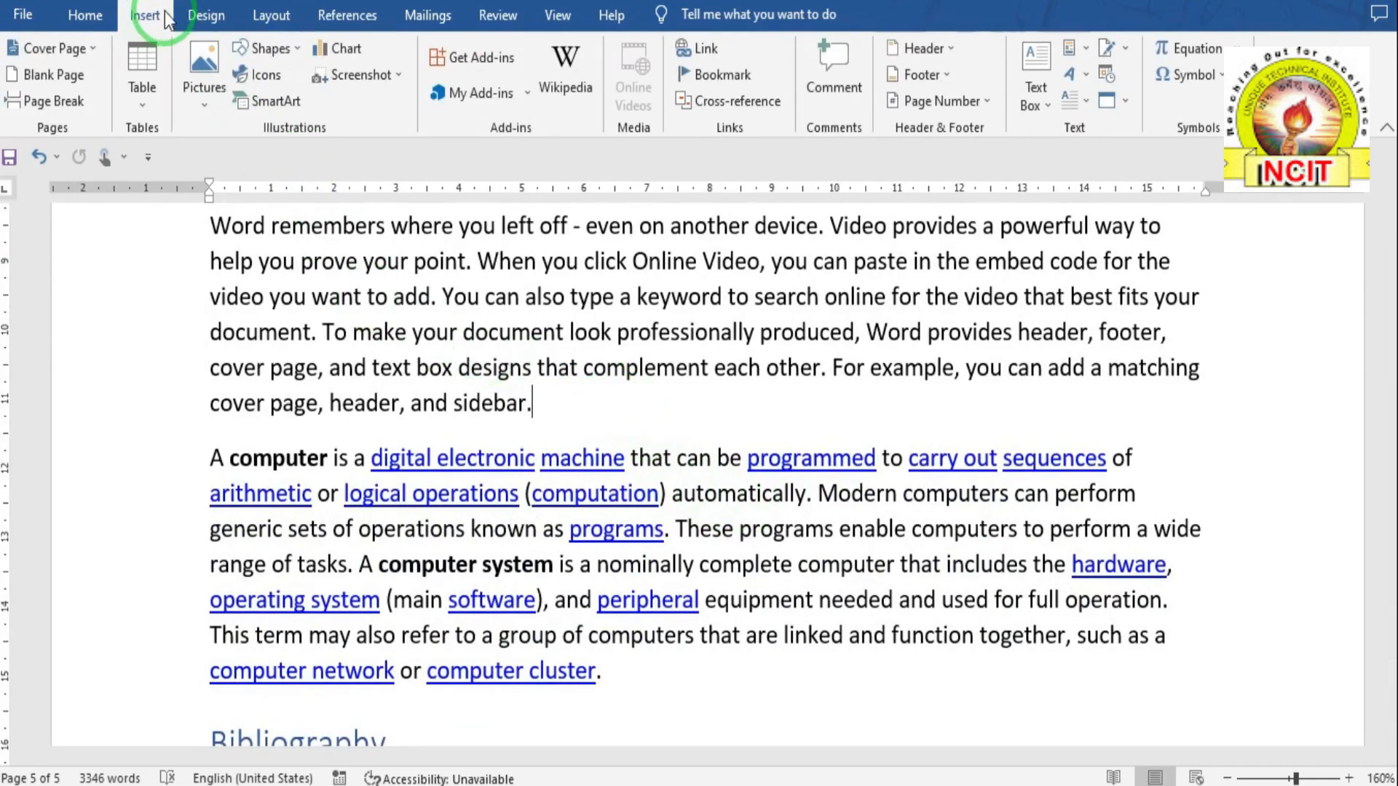
{"action": "left_click", "coordinate": [267, 55]}
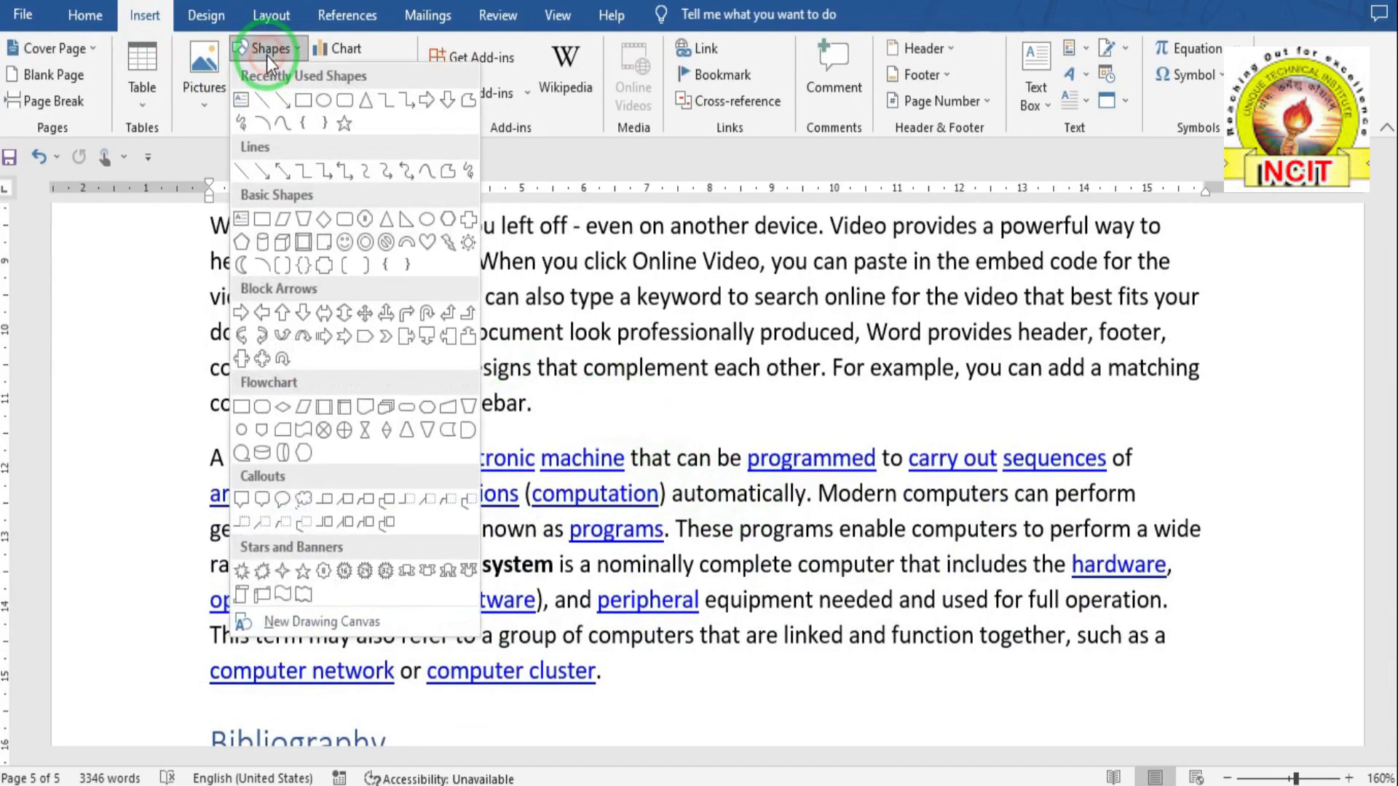
{"action": "left_click", "coordinate": [333, 105]}
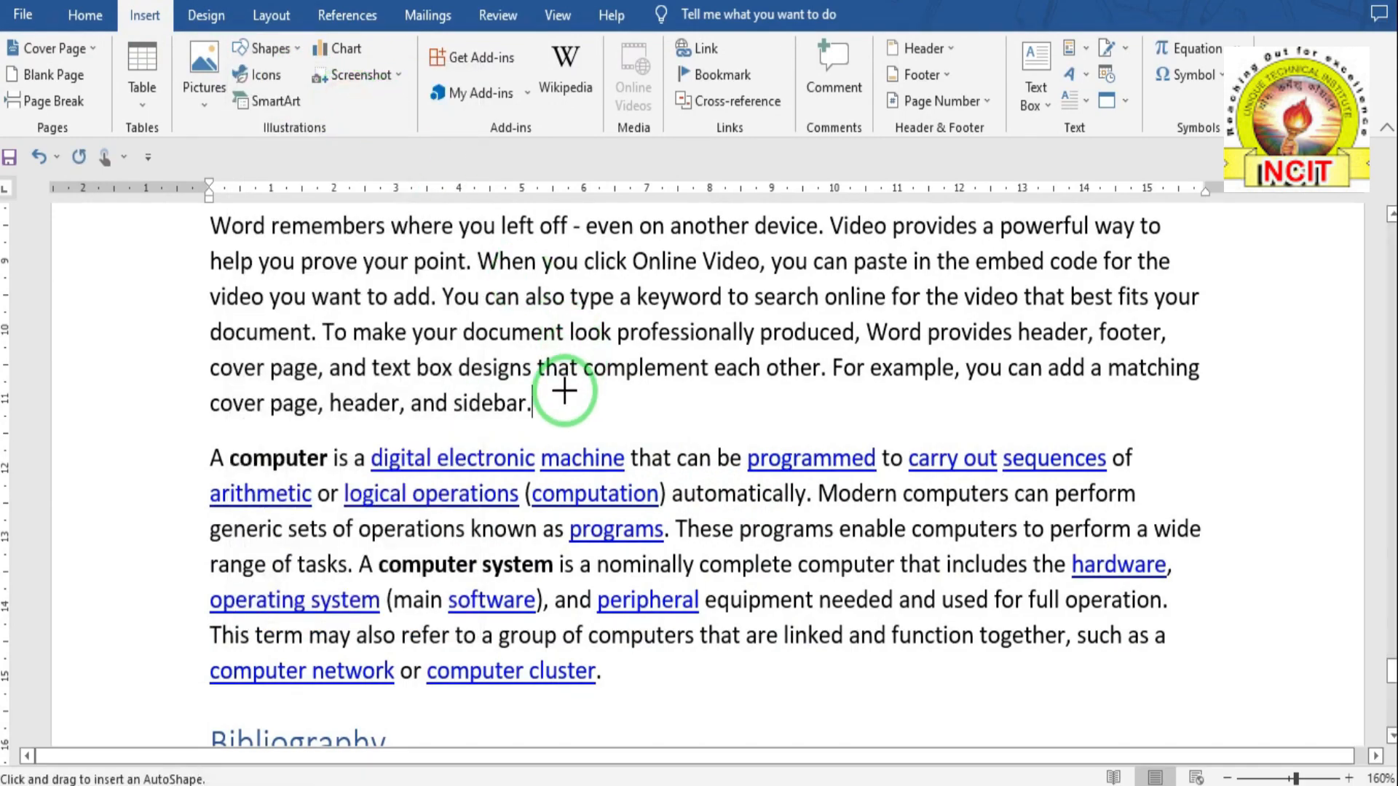
{"action": "left_click_drag", "start_coordinate": [569, 396], "coordinate": [723, 509]}
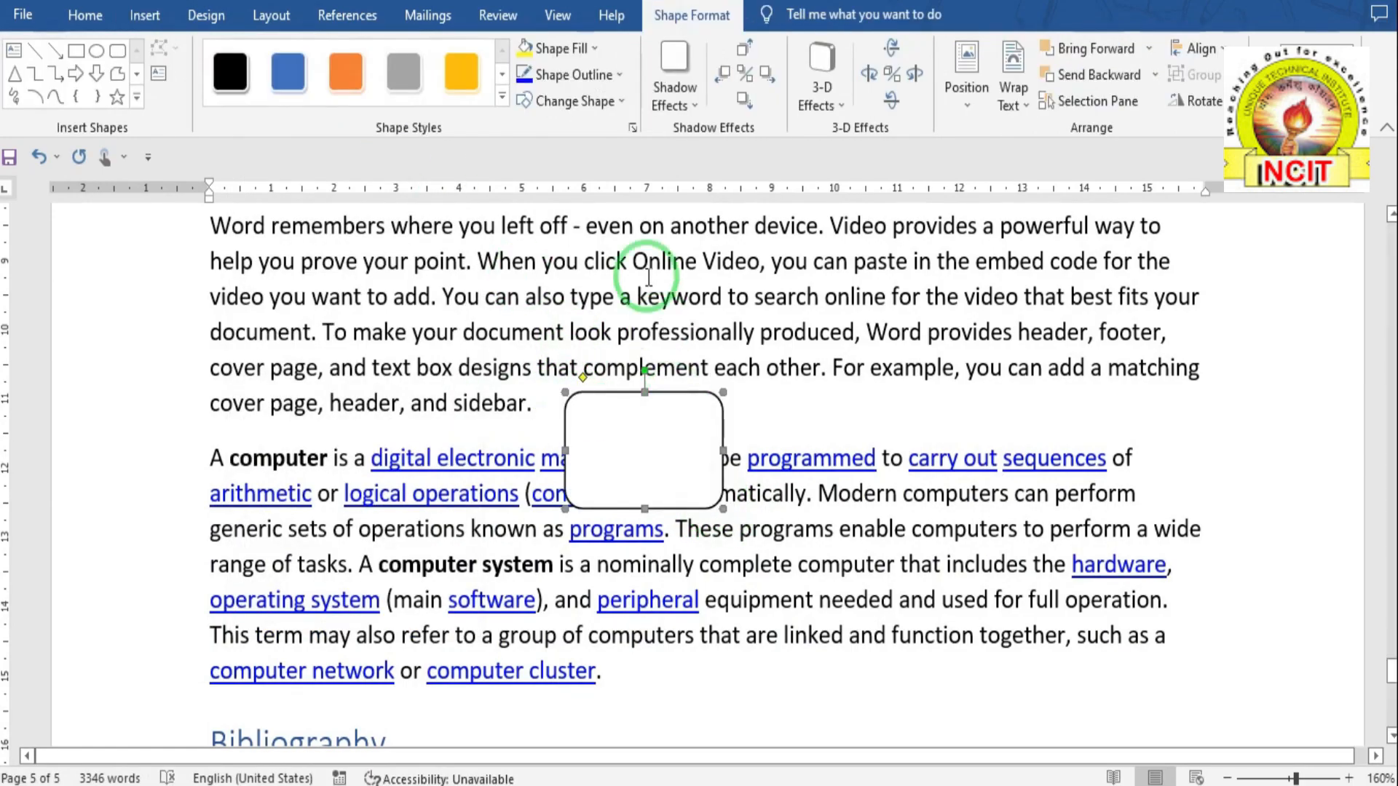
{"action": "left_click", "coordinate": [1003, 106]}
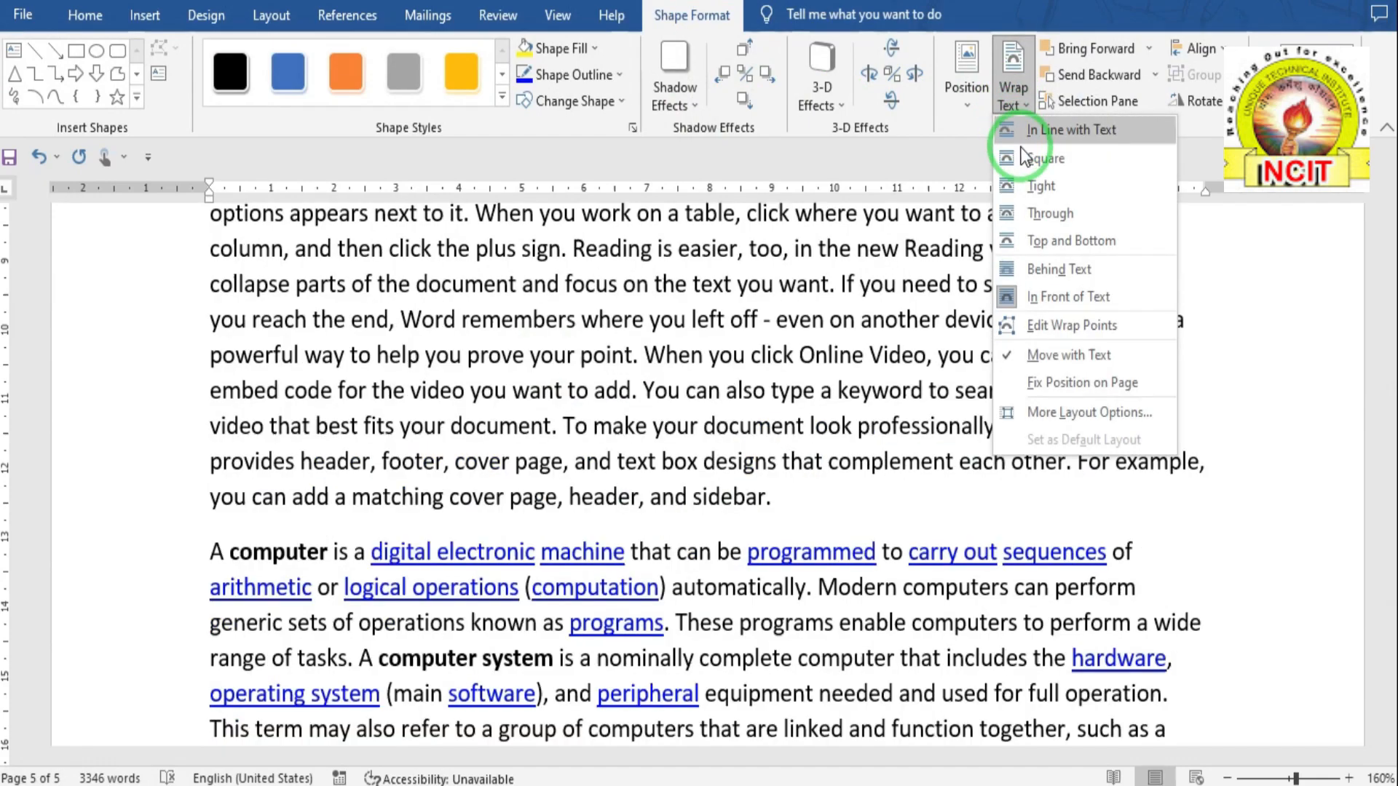
{"action": "left_click", "coordinate": [1044, 244]}
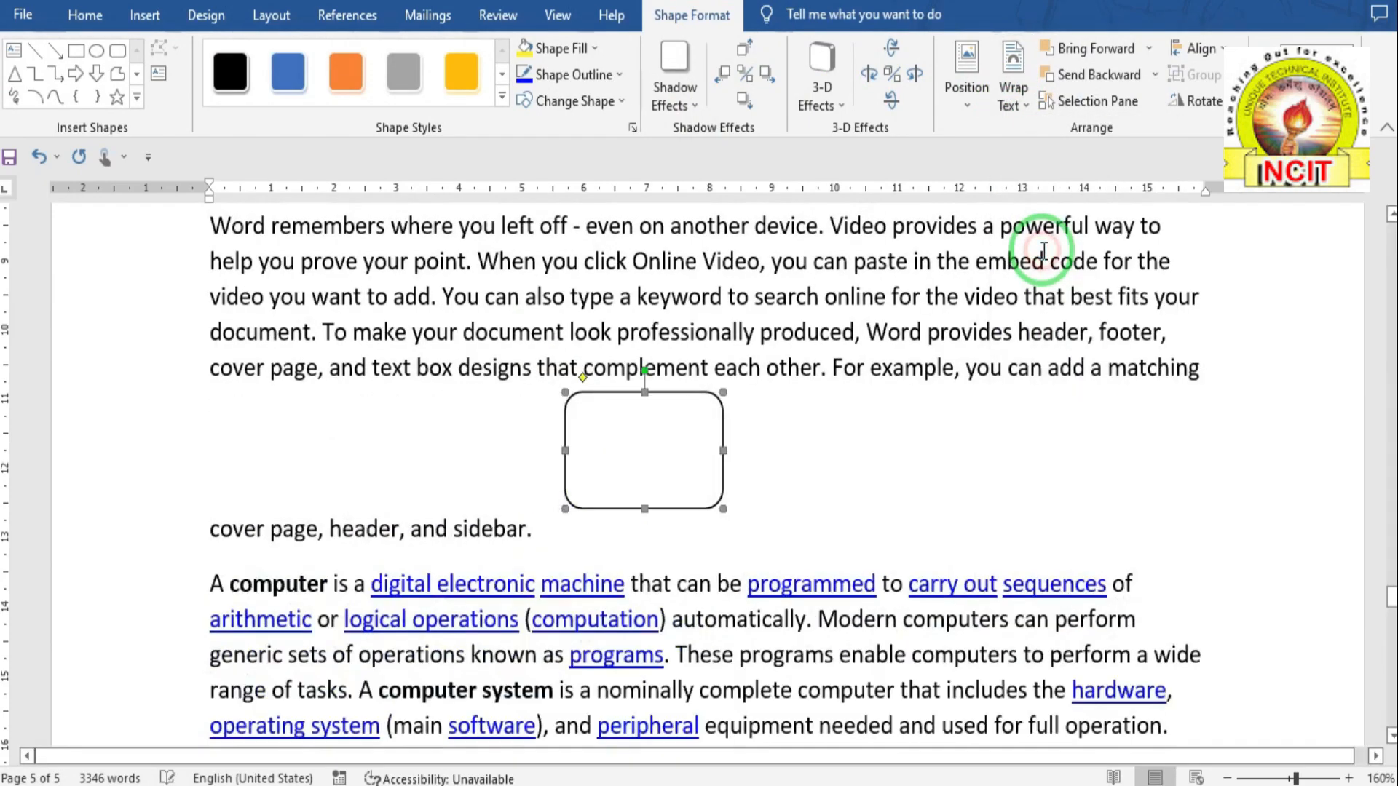
- Caption the rounded rectangle as Figure 3 ROUNDED BOX below the shape
{"action": "left_click", "coordinate": [346, 16]}
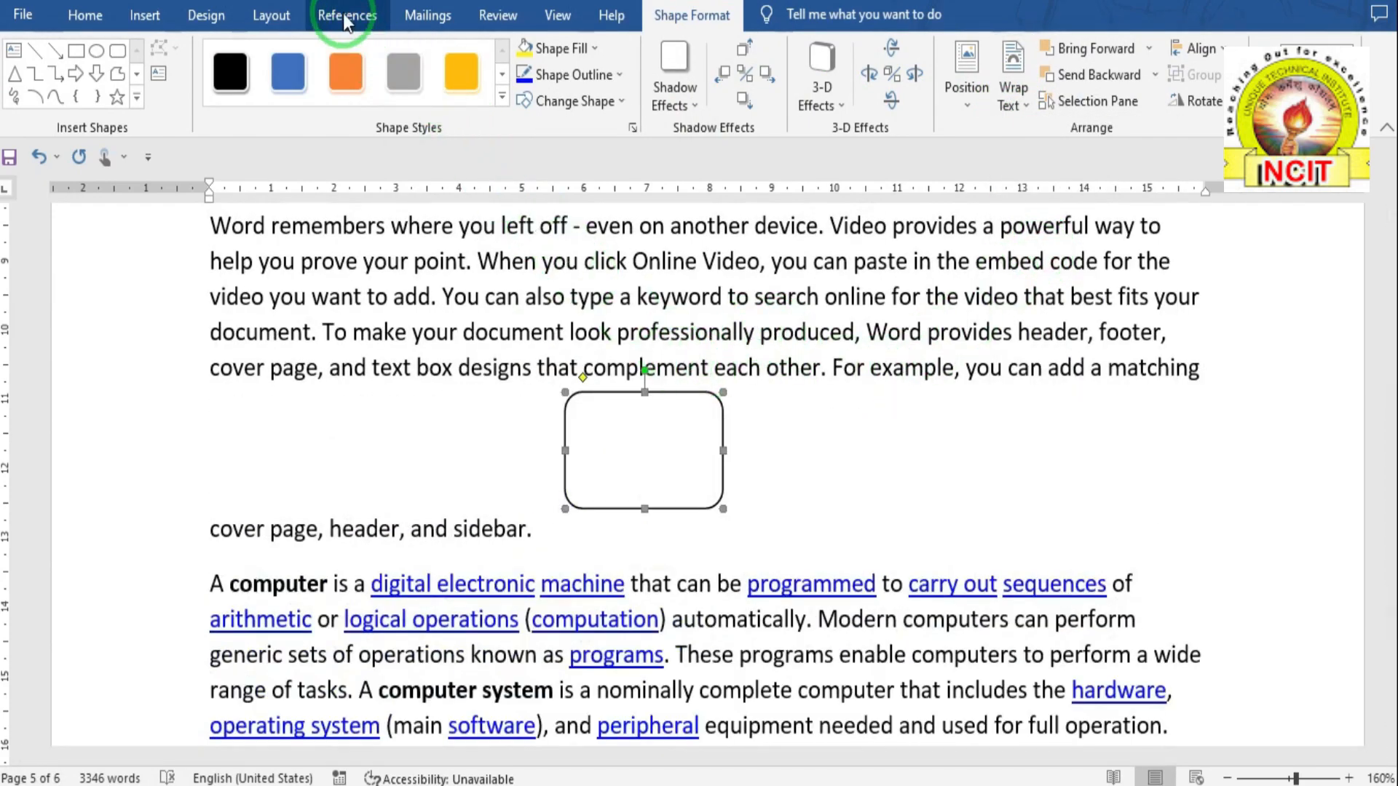
{"action": "left_click", "coordinate": [662, 88]}
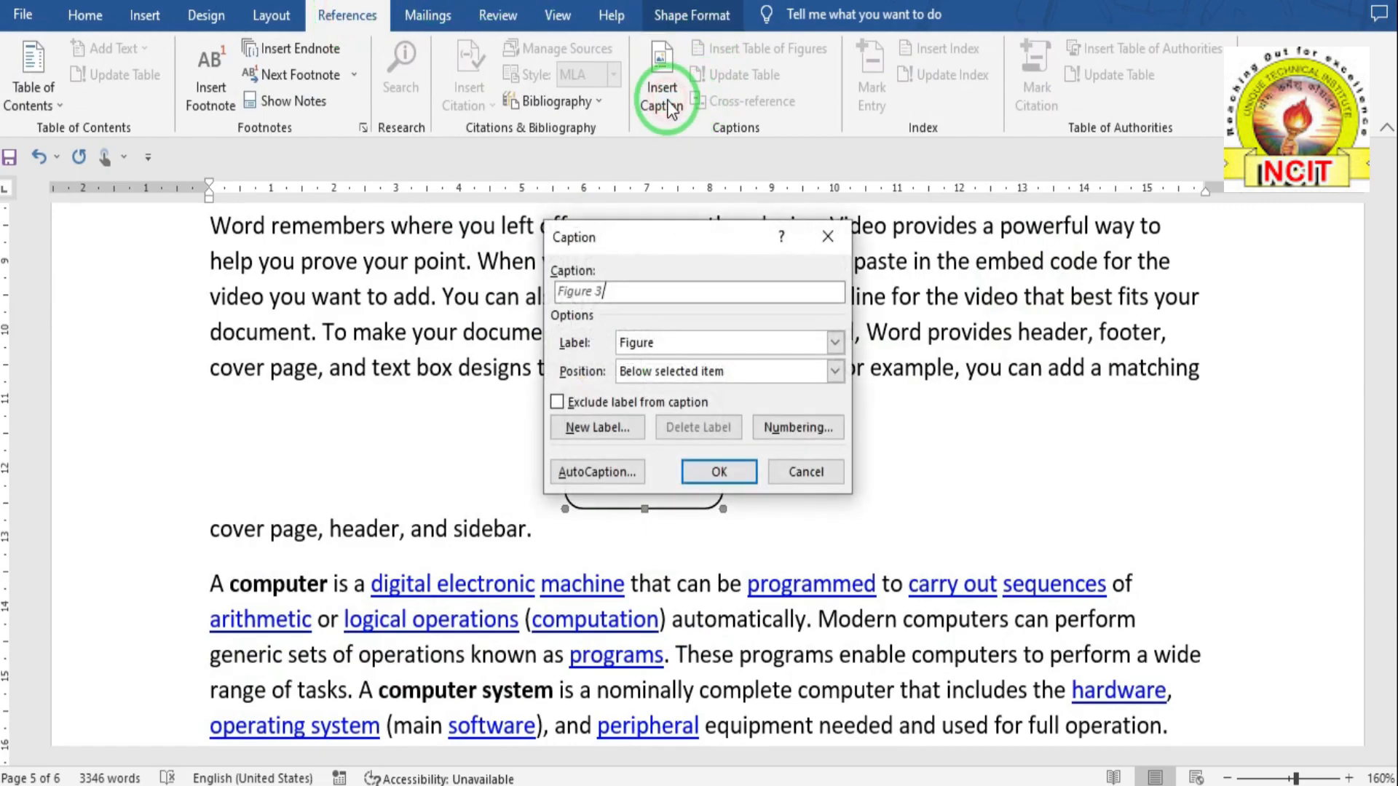
{"action": "left_click", "coordinate": [710, 472]}
{"action": "type", "text": "ROUNDED"}
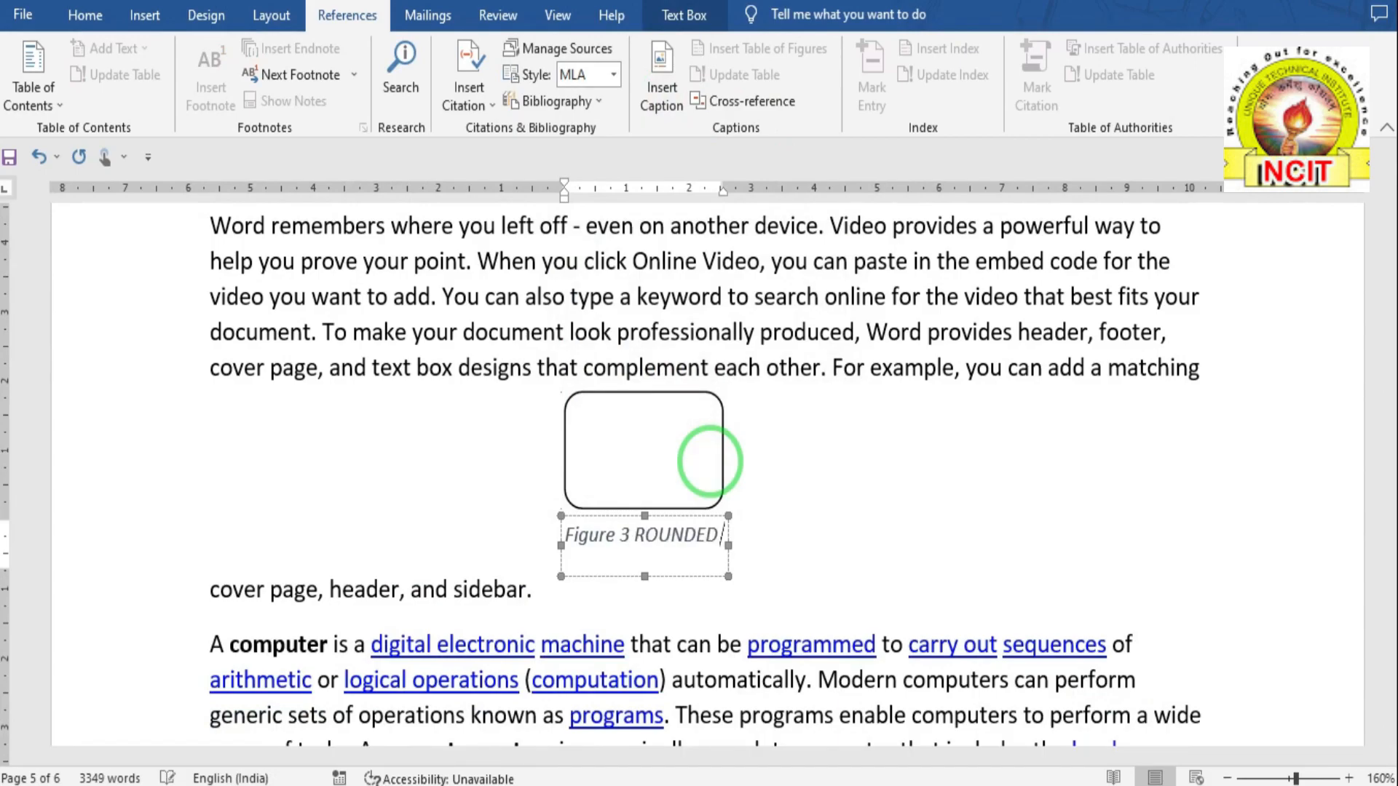
{"action": "key", "text": "Return"}
{"action": "type", "text": "BOX"}
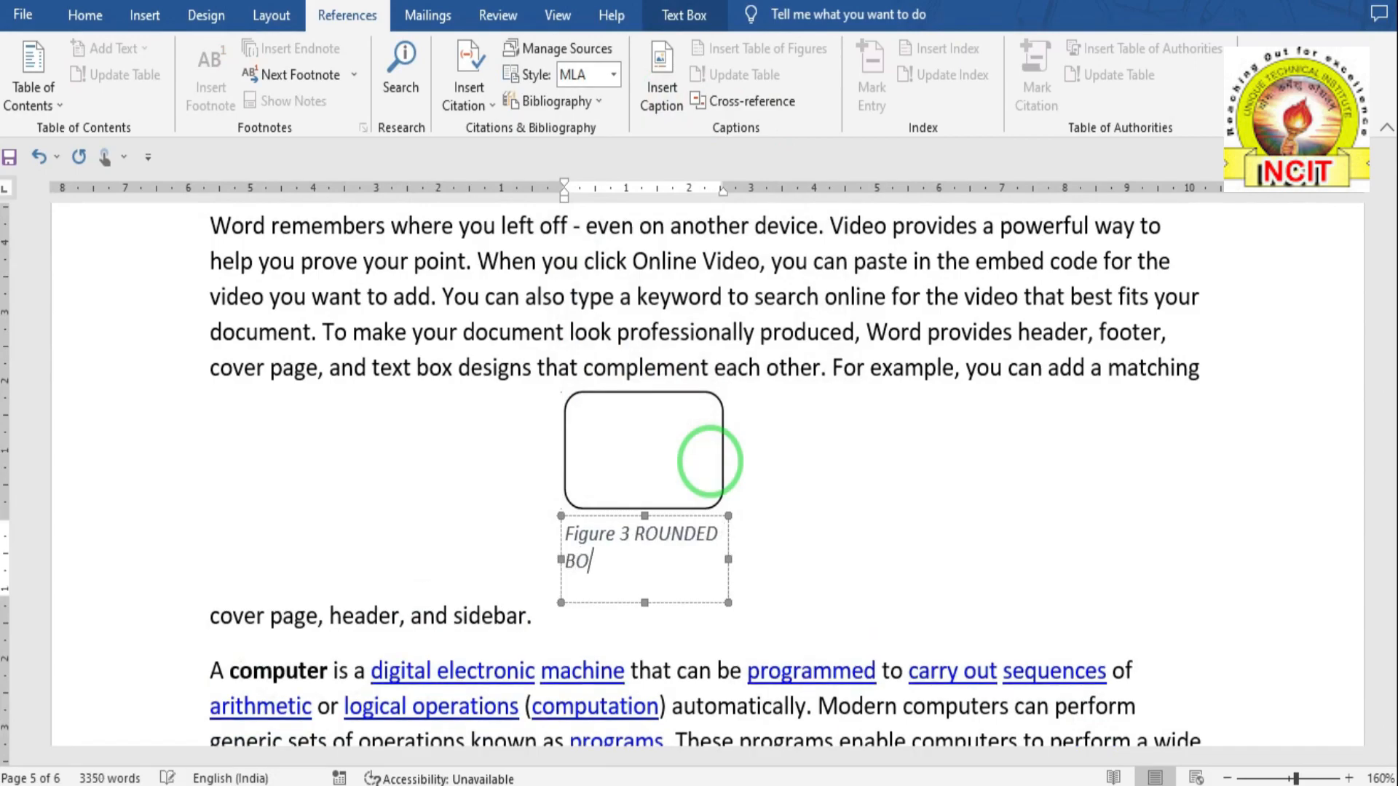
{"action": "left_click", "coordinate": [762, 705]}
- Update the entire table of figures so Figure 3 ROUNDED BOX appears on page 4
{"action": "scroll", "coordinate": [664, 577], "scroll_direction": "down", "scroll_amount": 4}
{"action": "scroll", "coordinate": [677, 583], "scroll_direction": "down", "scroll_amount": 3}
{"action": "scroll", "coordinate": [505, 674], "scroll_direction": "up", "scroll_amount": 1}
{"action": "scroll", "coordinate": [569, 538], "scroll_direction": "down", "scroll_amount": 3}
{"action": "scroll", "coordinate": [569, 539], "scroll_direction": "down", "scroll_amount": 1}
{"action": "left_click", "coordinate": [471, 414]}
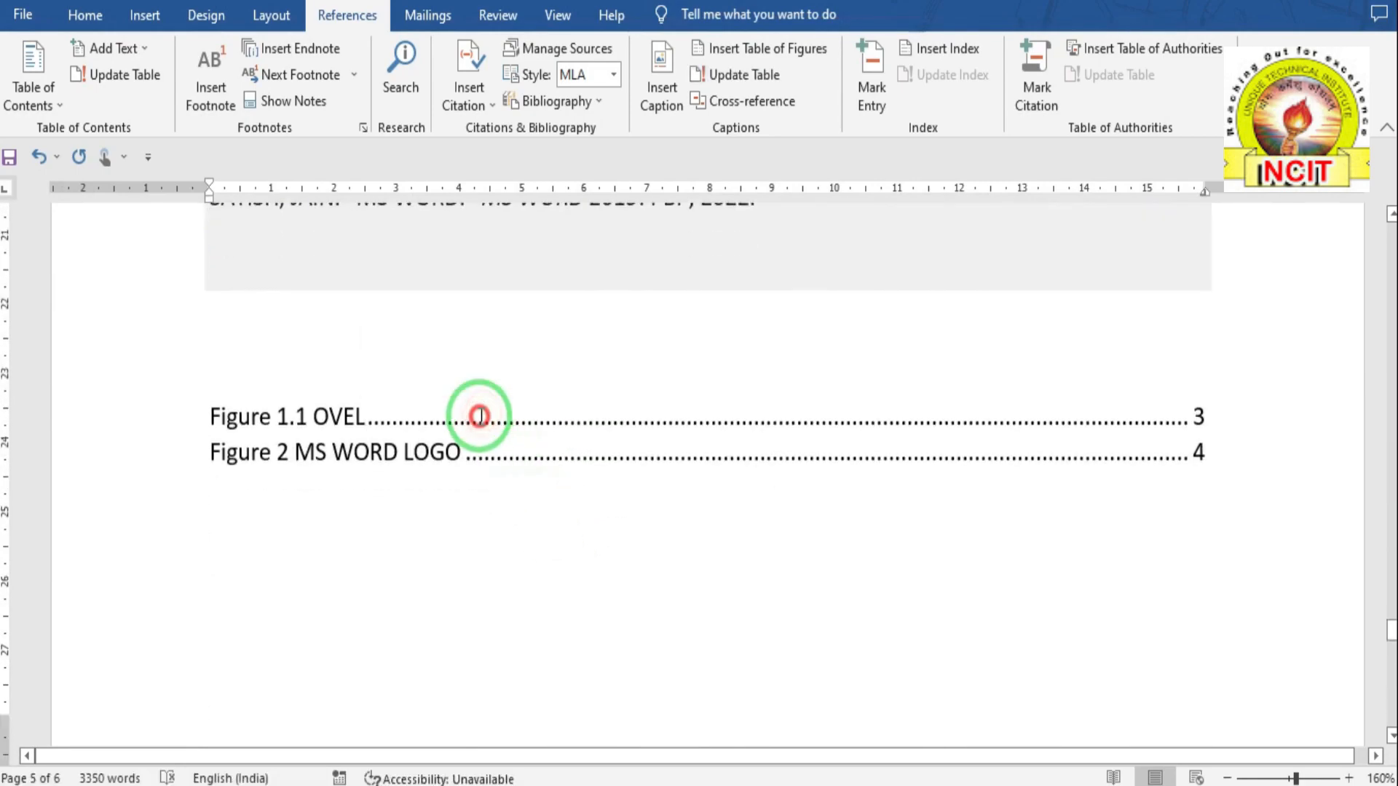
{"action": "left_click", "coordinate": [384, 420]}
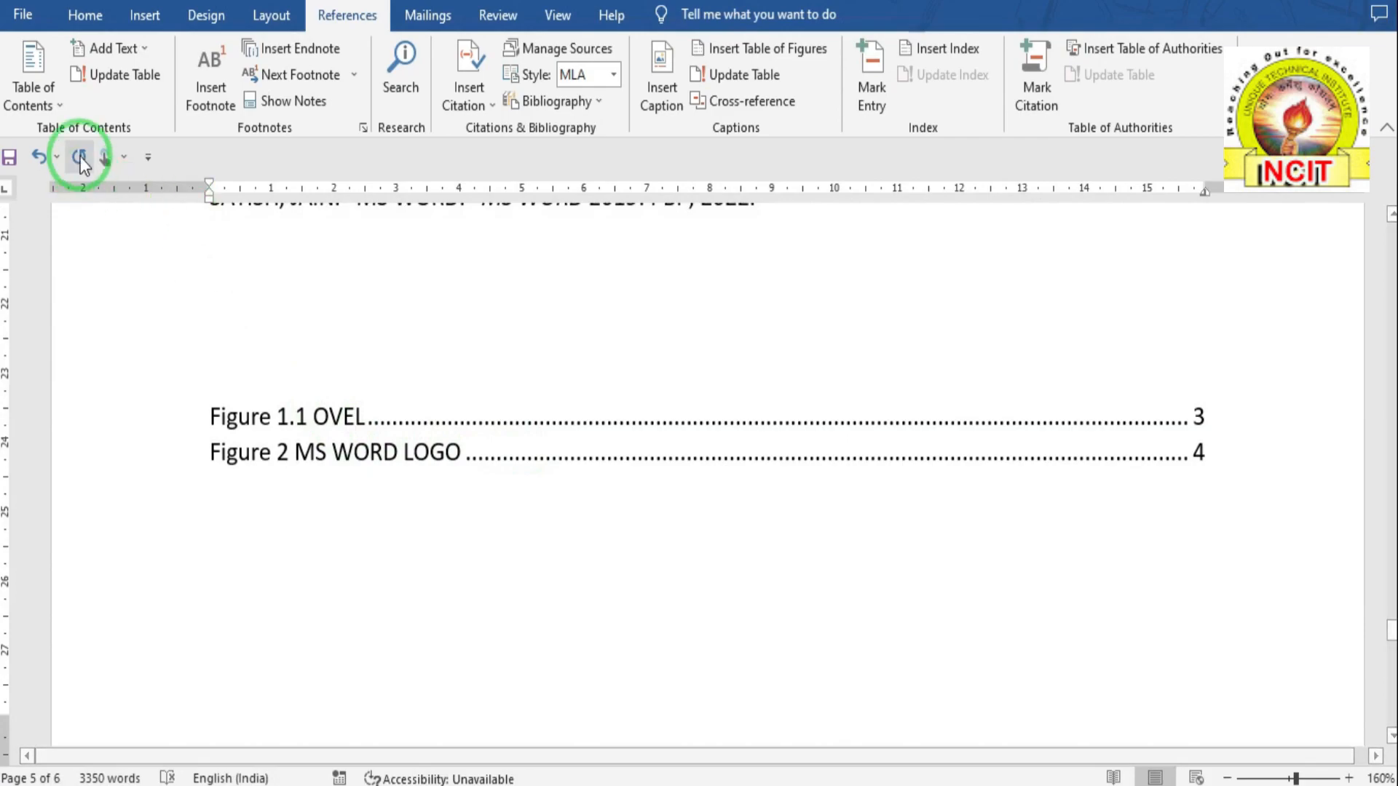
{"action": "left_click", "coordinate": [736, 77]}
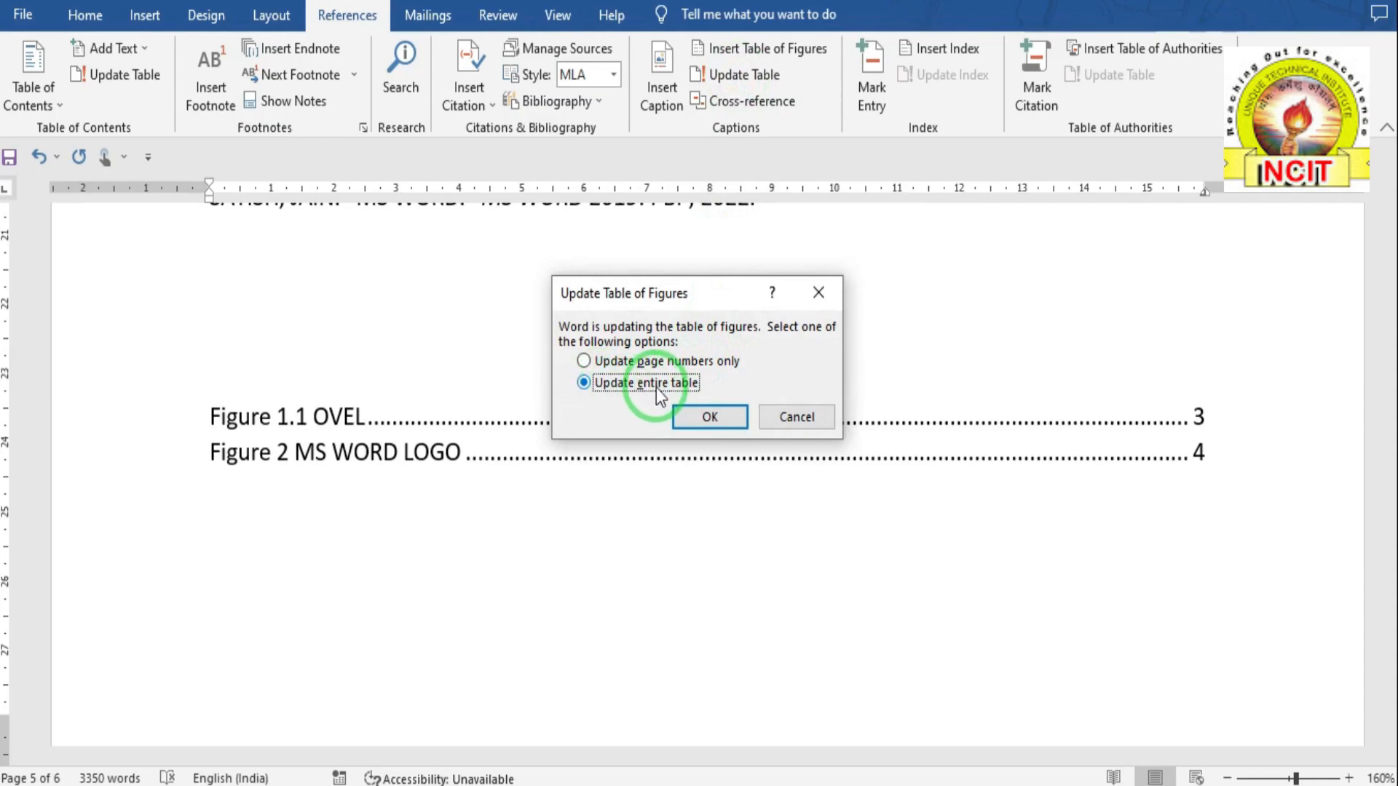
{"action": "left_click", "coordinate": [712, 415]}
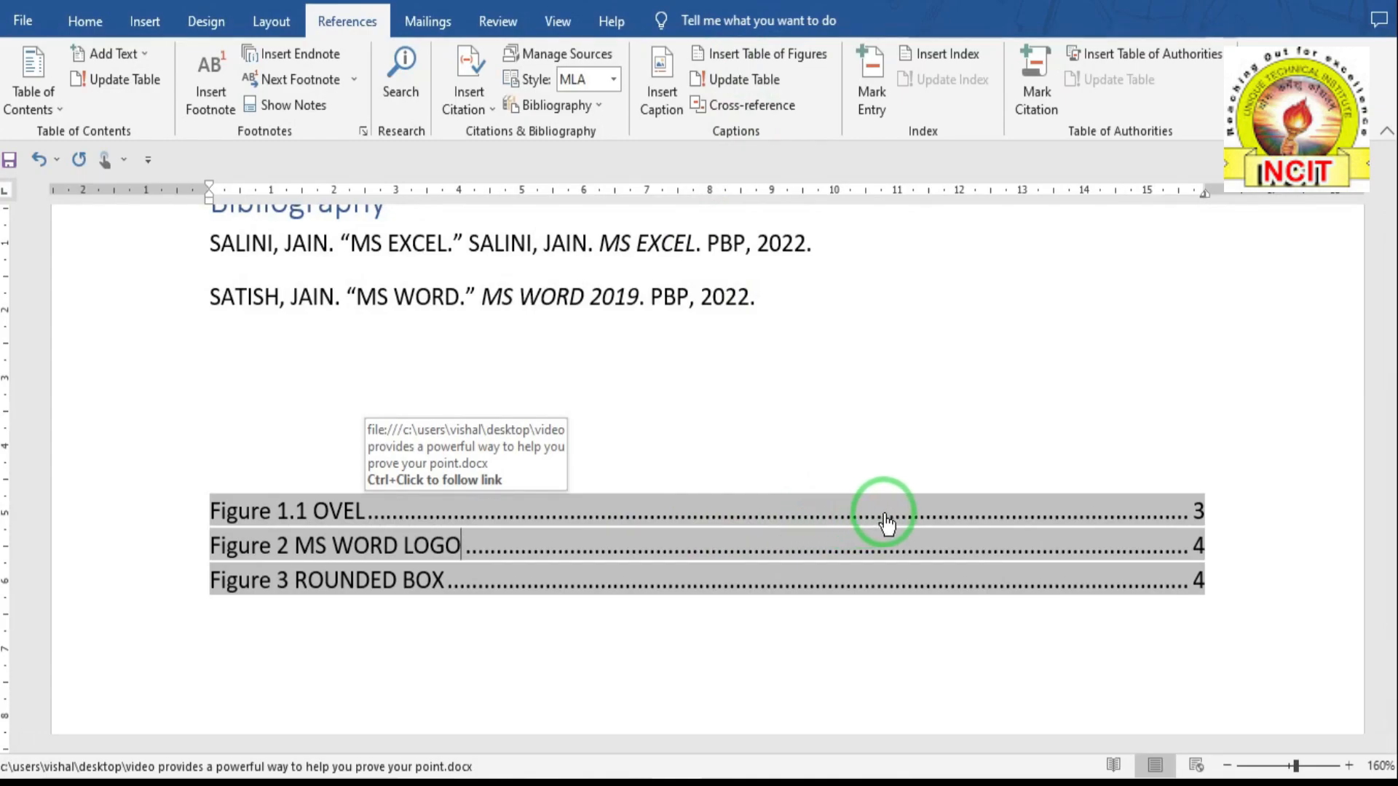
{"action": "left_click", "coordinate": [355, 512]}
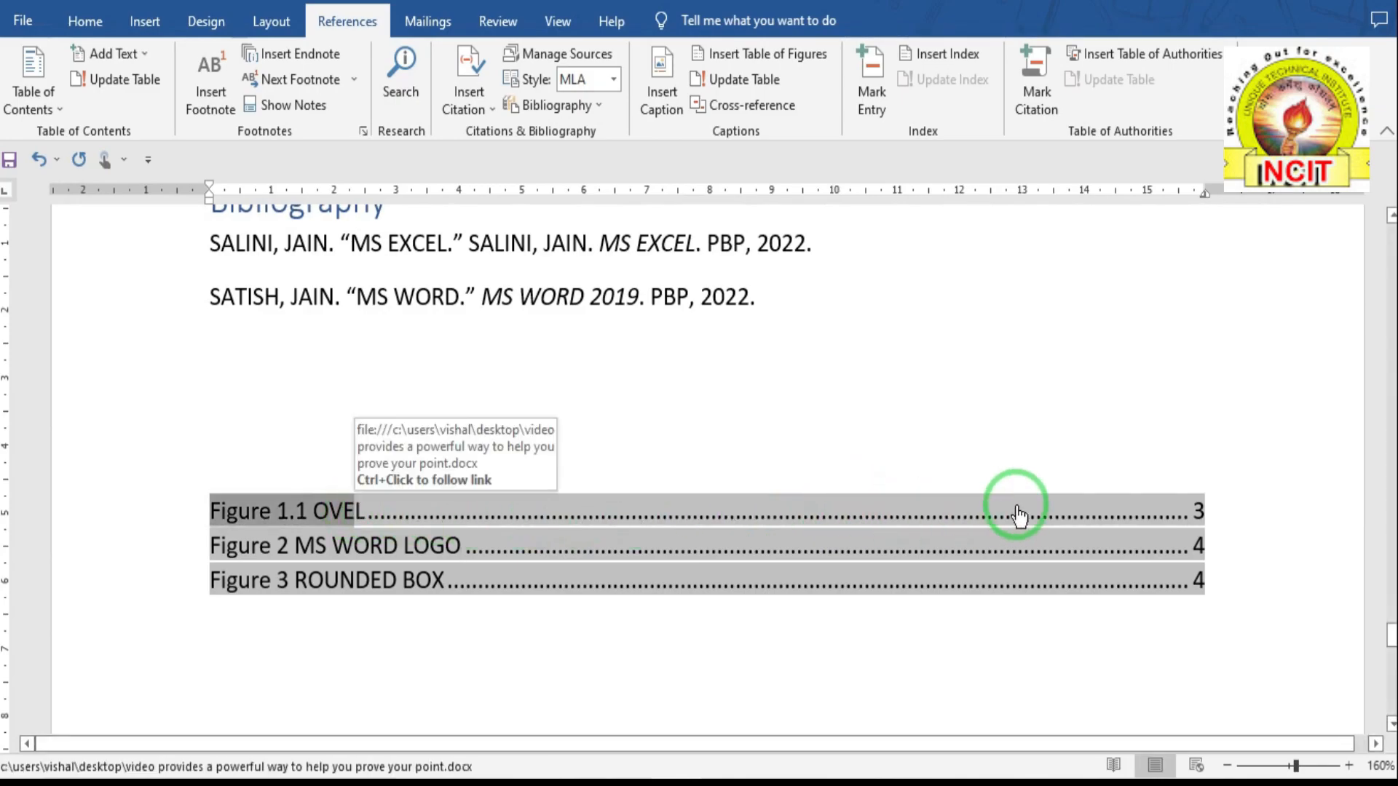
{"action": "left_click", "coordinate": [1192, 508]}
{"action": "left_click", "coordinate": [1192, 508], "text": "ctrl"}
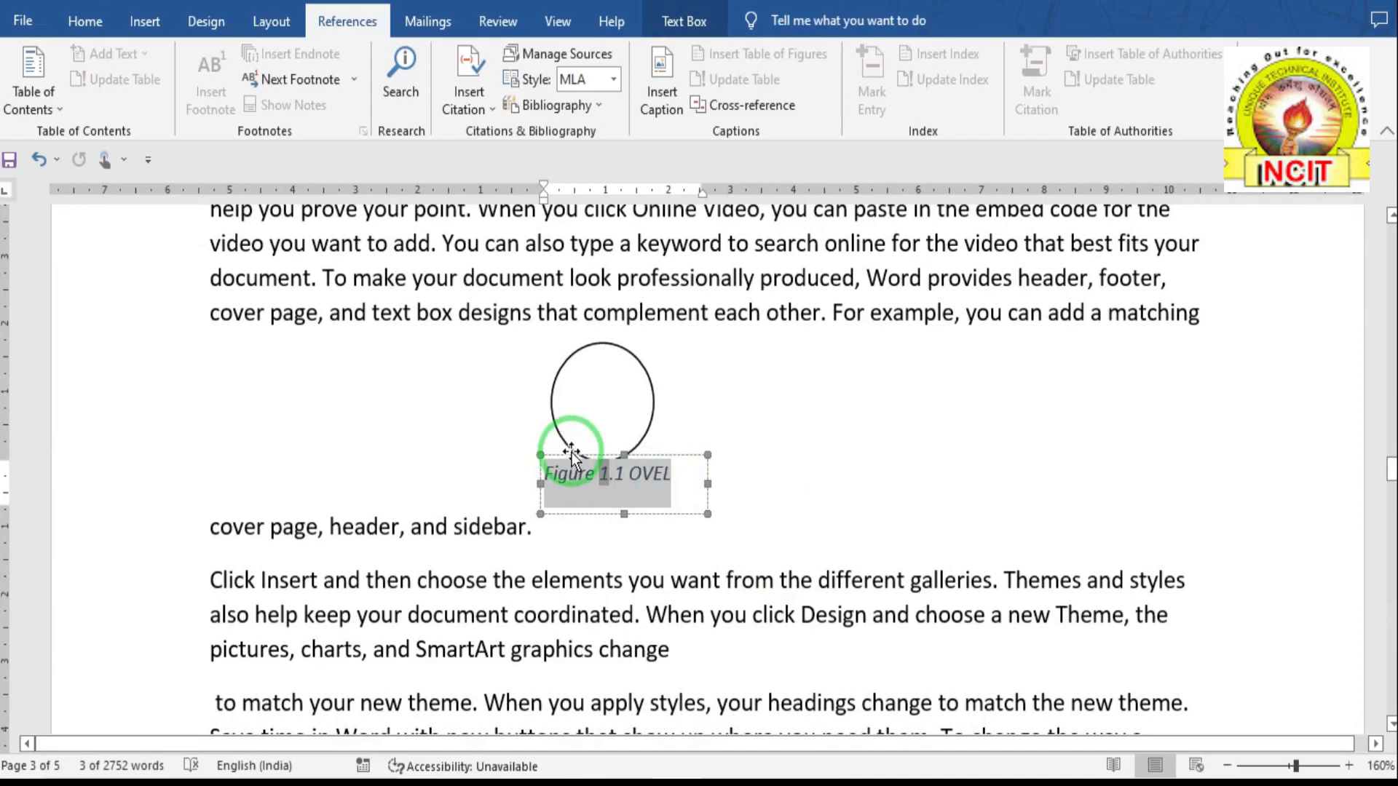
{"action": "scroll", "coordinate": [572, 459], "scroll_direction": "down", "scroll_amount": 9}
{"action": "scroll", "coordinate": [573, 457], "scroll_direction": "down", "scroll_amount": 10}
{"action": "scroll", "coordinate": [573, 458], "scroll_direction": "down", "scroll_amount": 10}
{"action": "scroll", "coordinate": [573, 458], "scroll_direction": "down", "scroll_amount": 5}
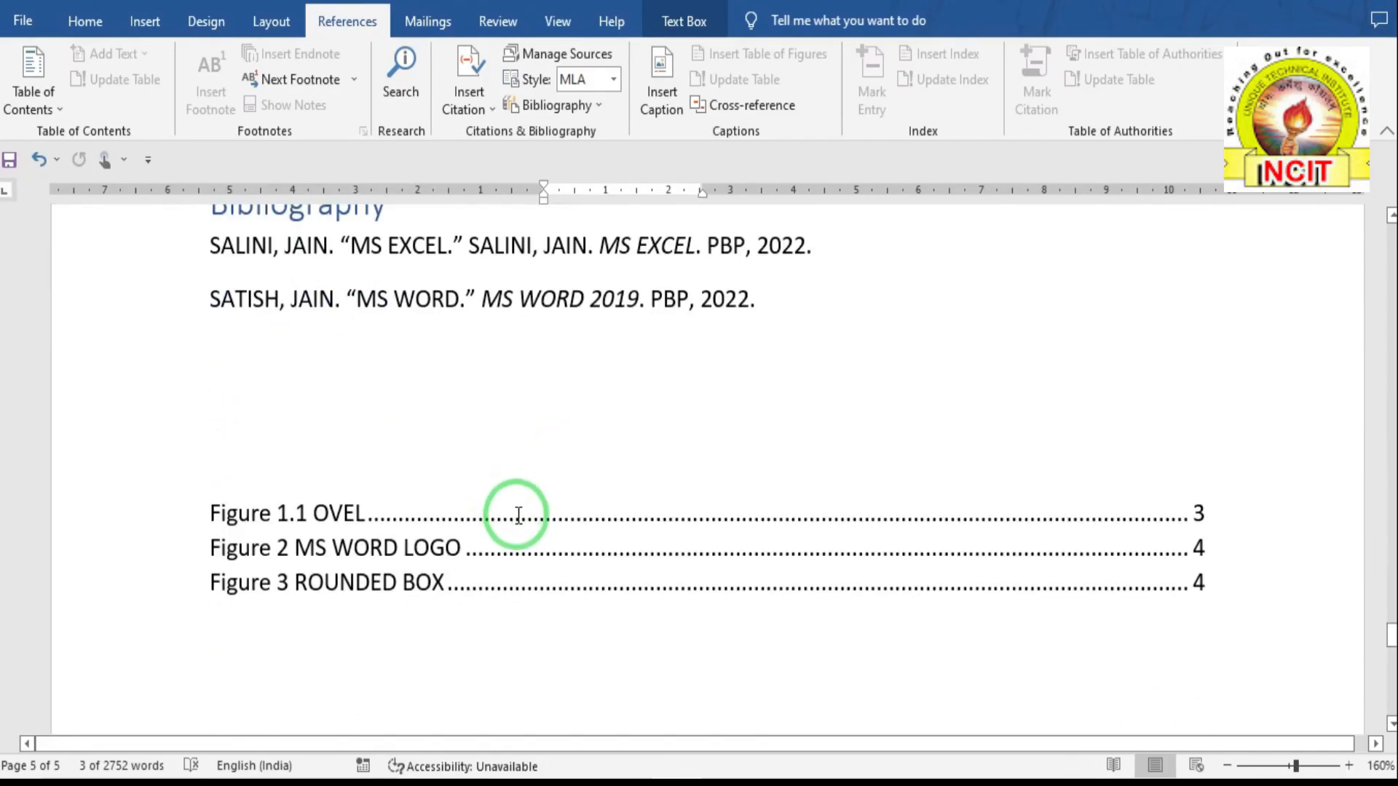
{"action": "left_click", "coordinate": [1197, 554]}
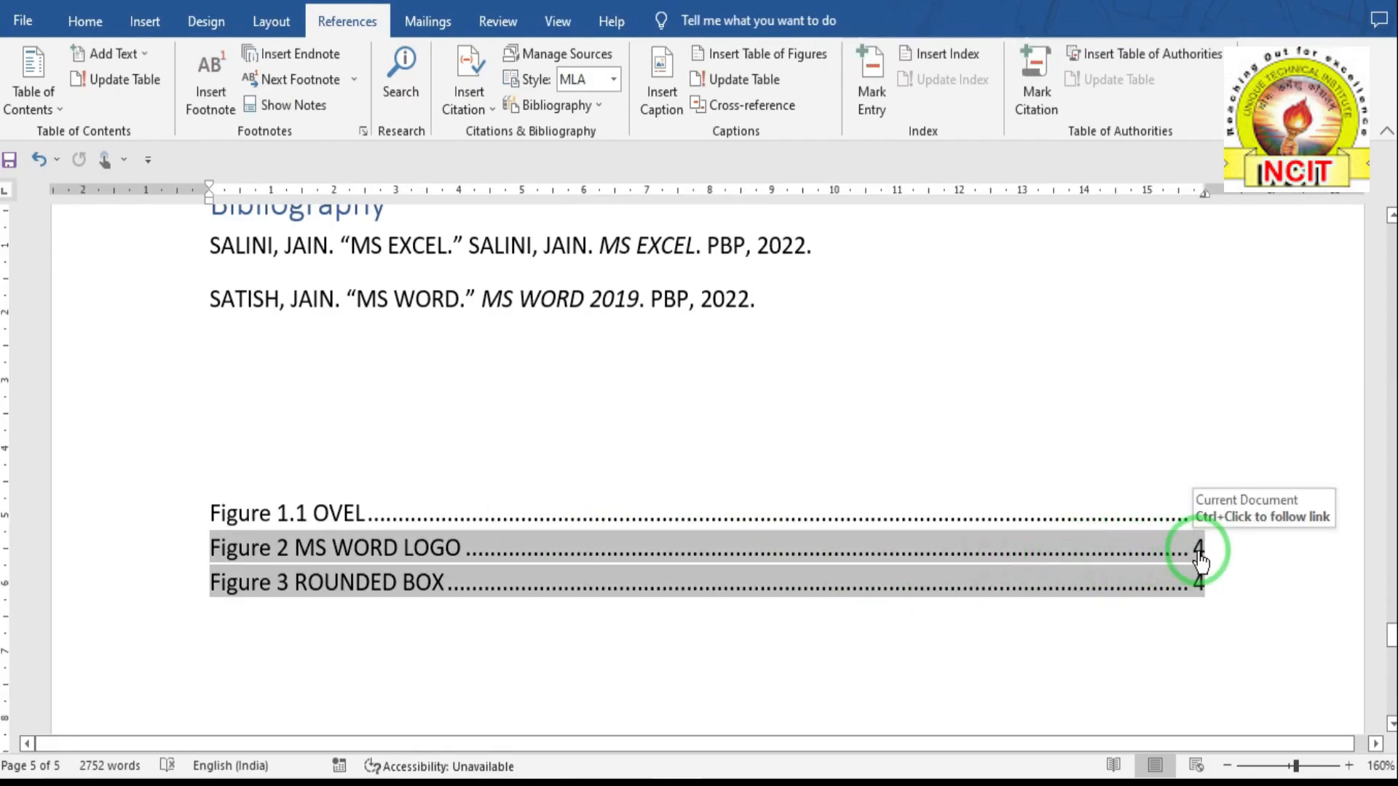
{"action": "left_click", "coordinate": [1200, 557], "text": "ctrl"}
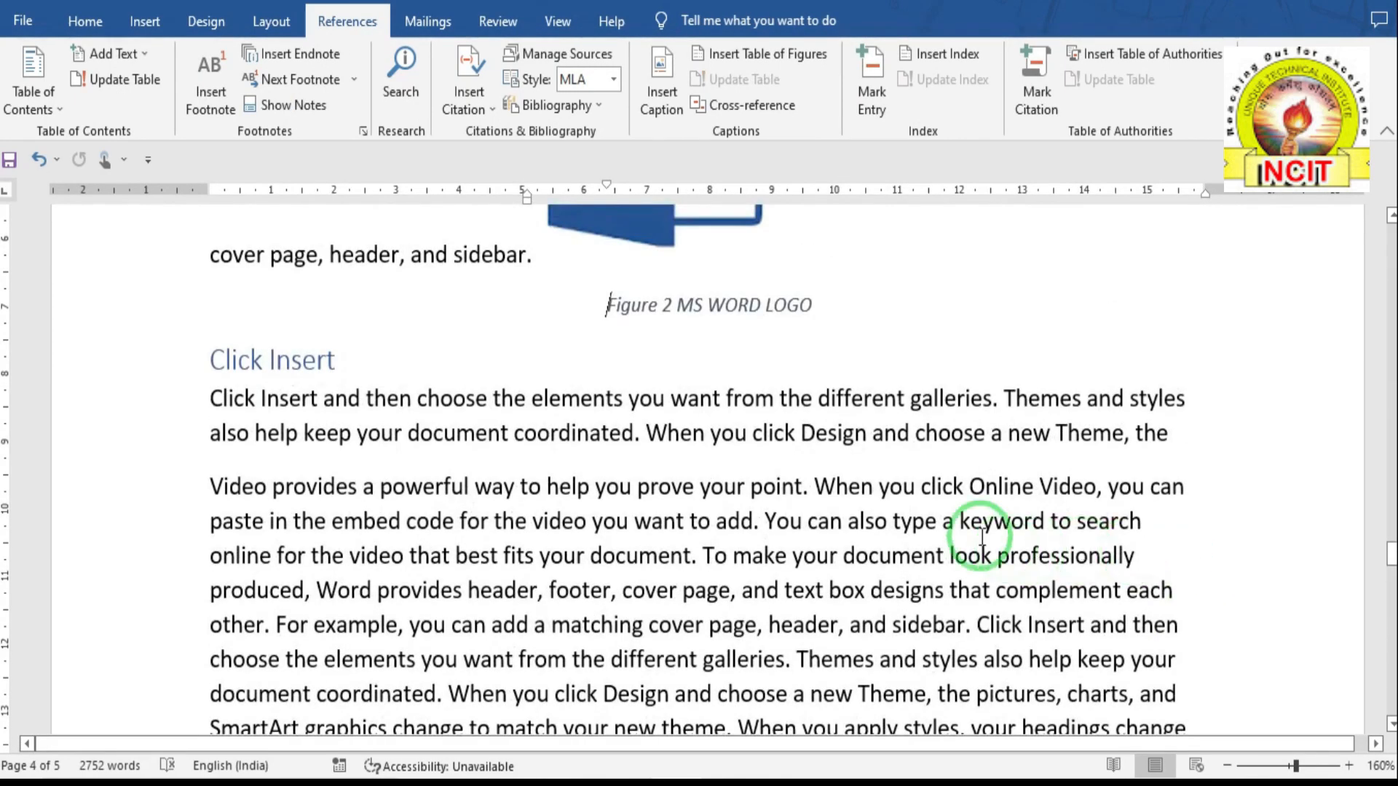
{"action": "scroll", "coordinate": [893, 493], "scroll_direction": "up", "scroll_amount": 3}
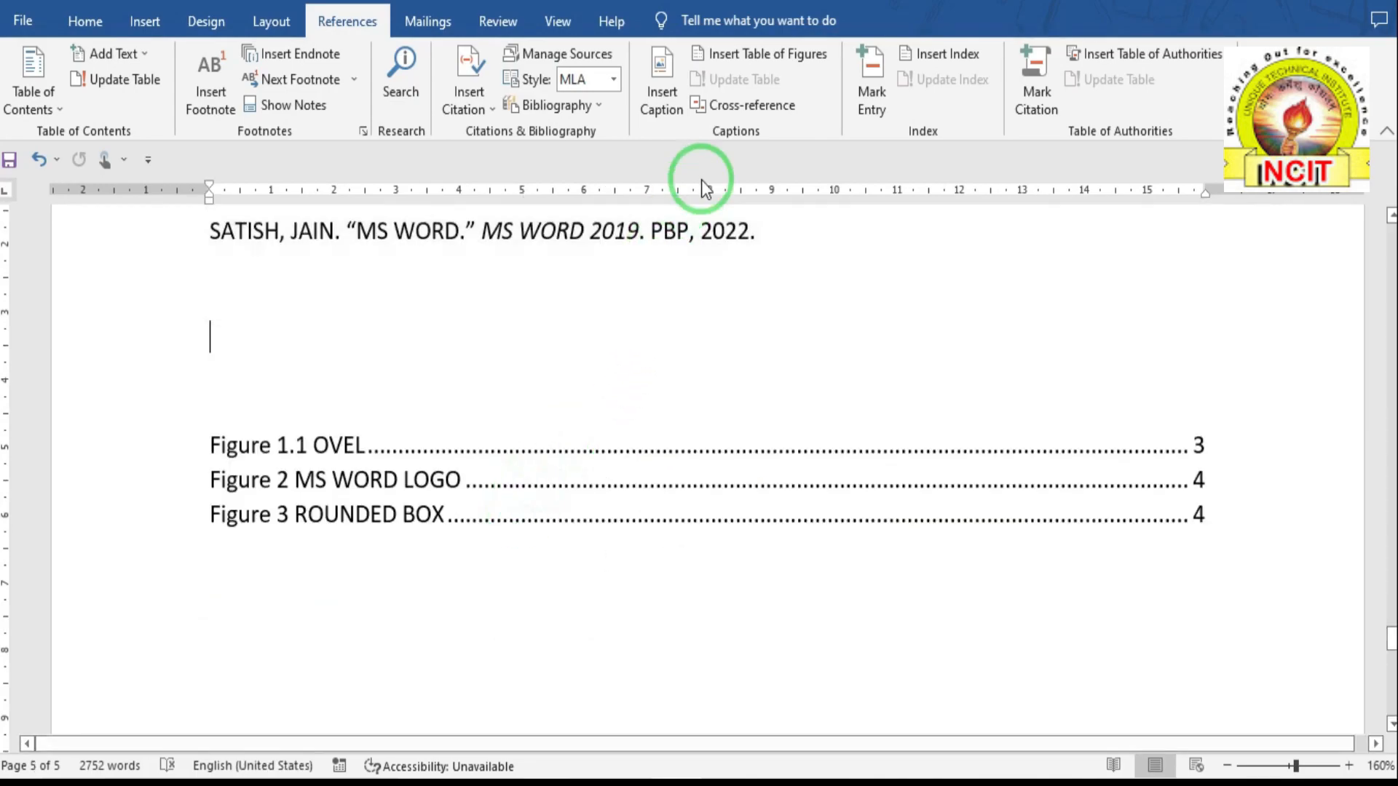
- Insert a heading-text cross-reference to Computer above the figure list and start a new line
{"action": "left_click", "coordinate": [731, 109]}
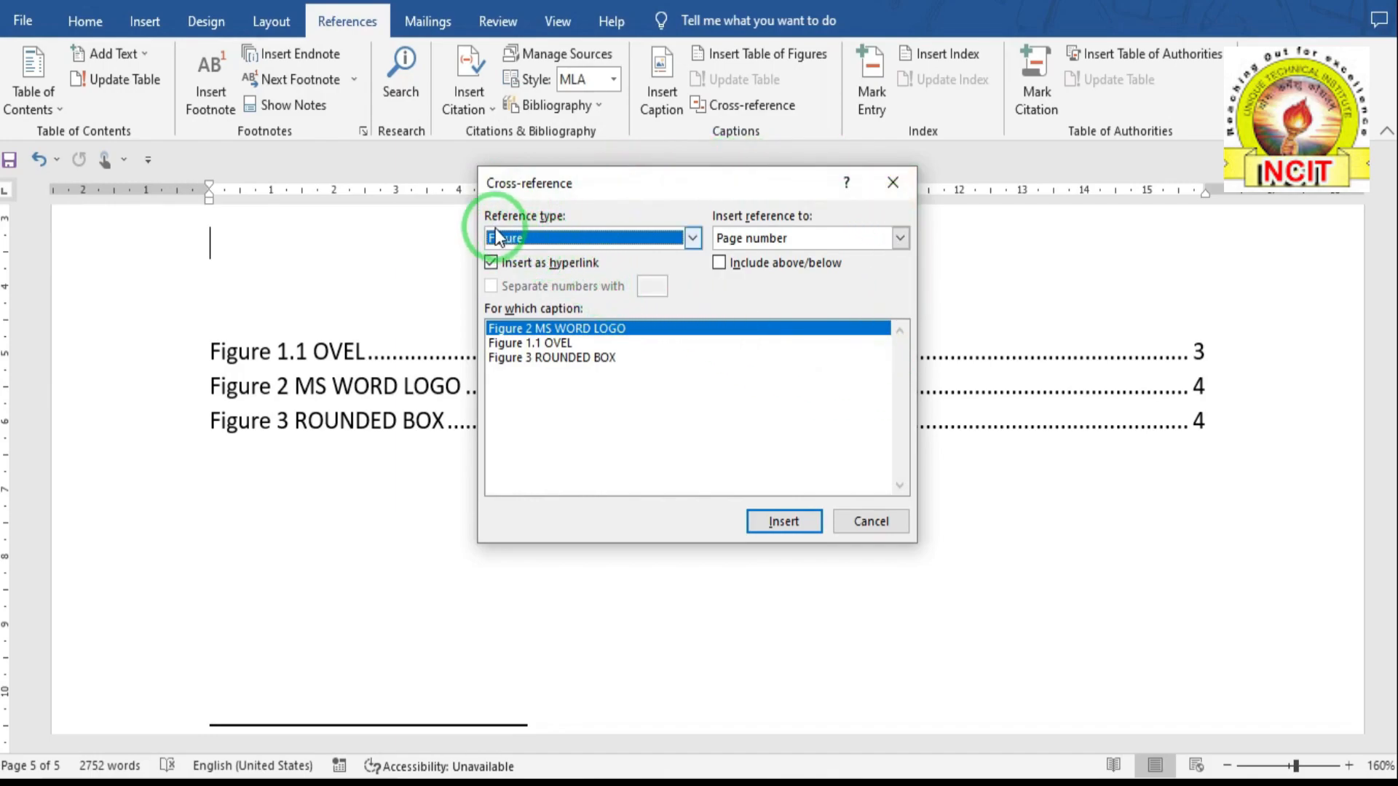
{"action": "left_click", "coordinate": [694, 239]}
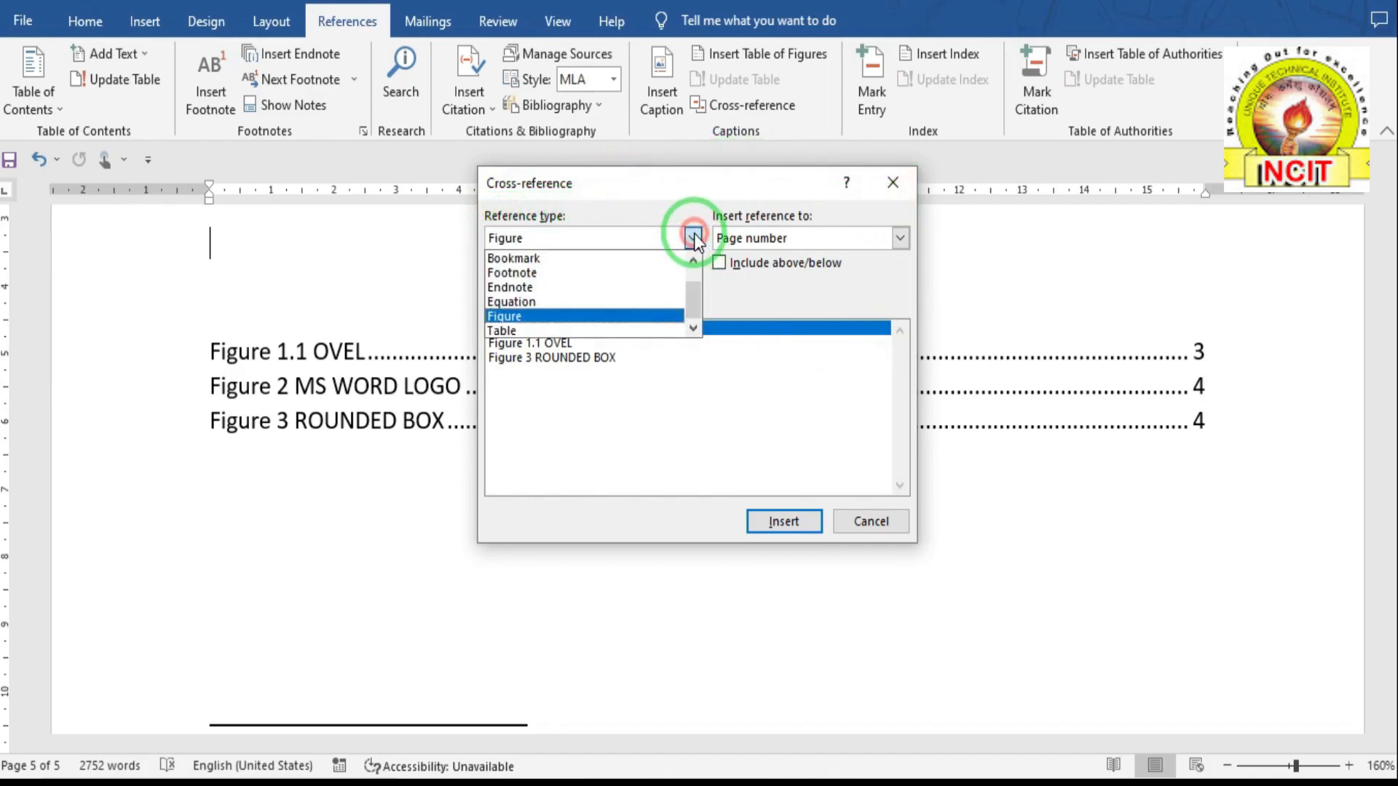
{"action": "left_click", "coordinate": [693, 260]}
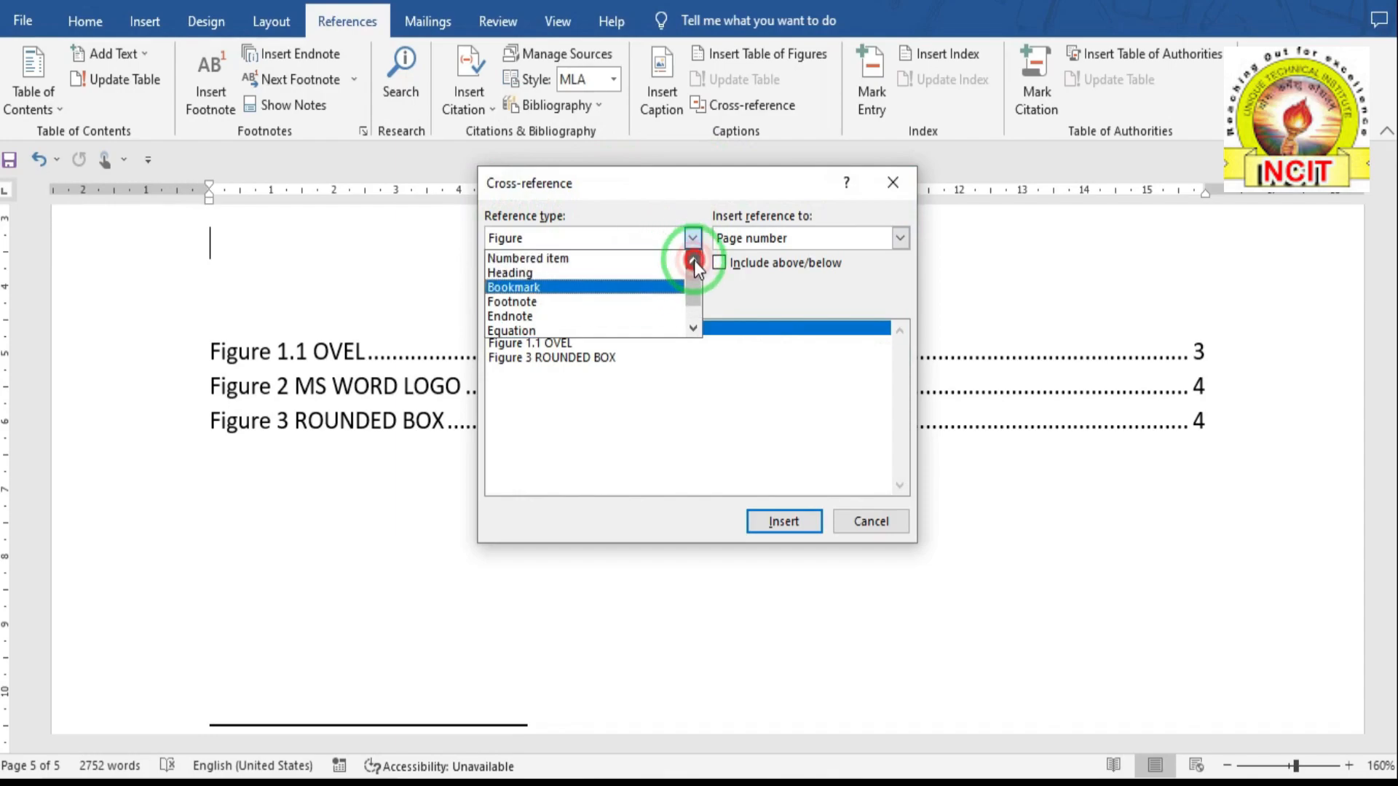
{"action": "left_click", "coordinate": [541, 275]}
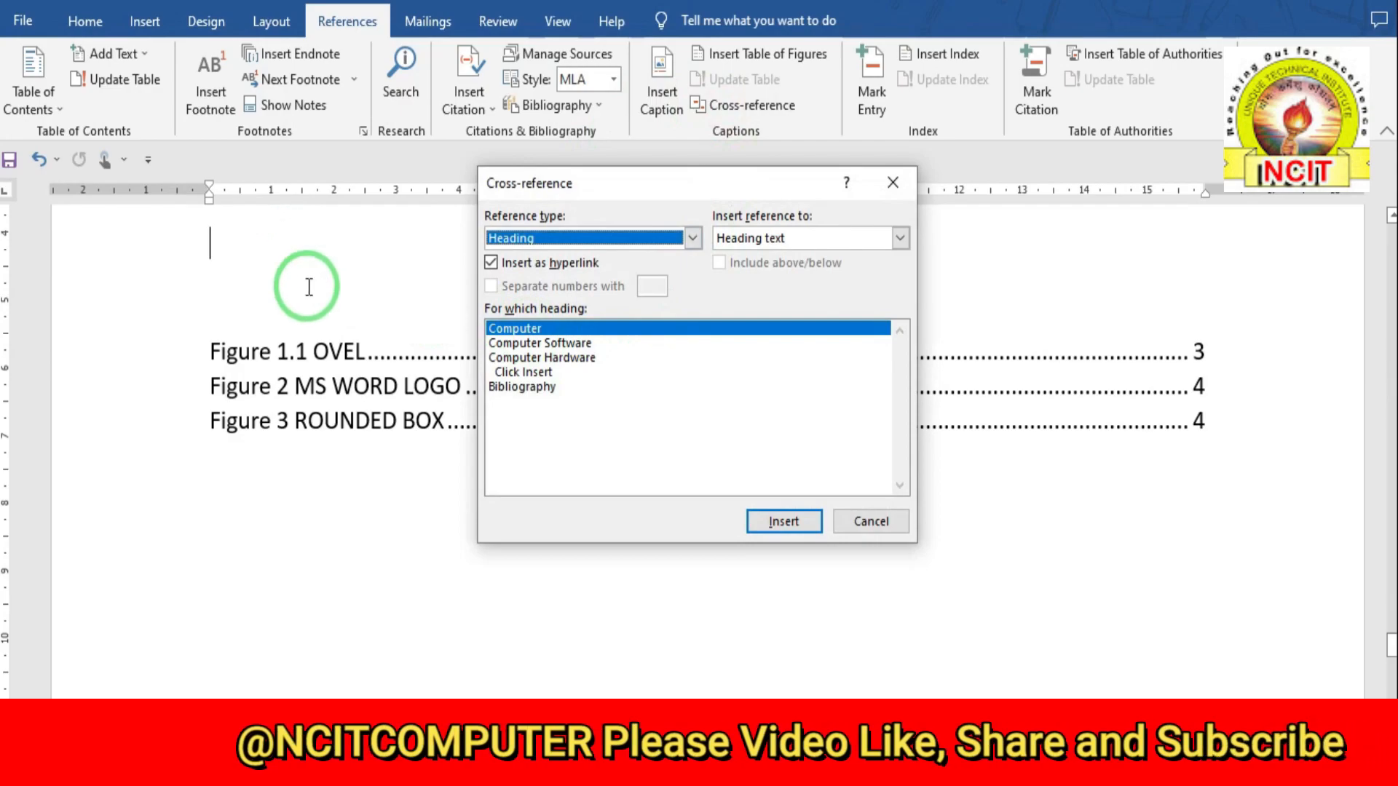
{"action": "left_click", "coordinate": [528, 329]}
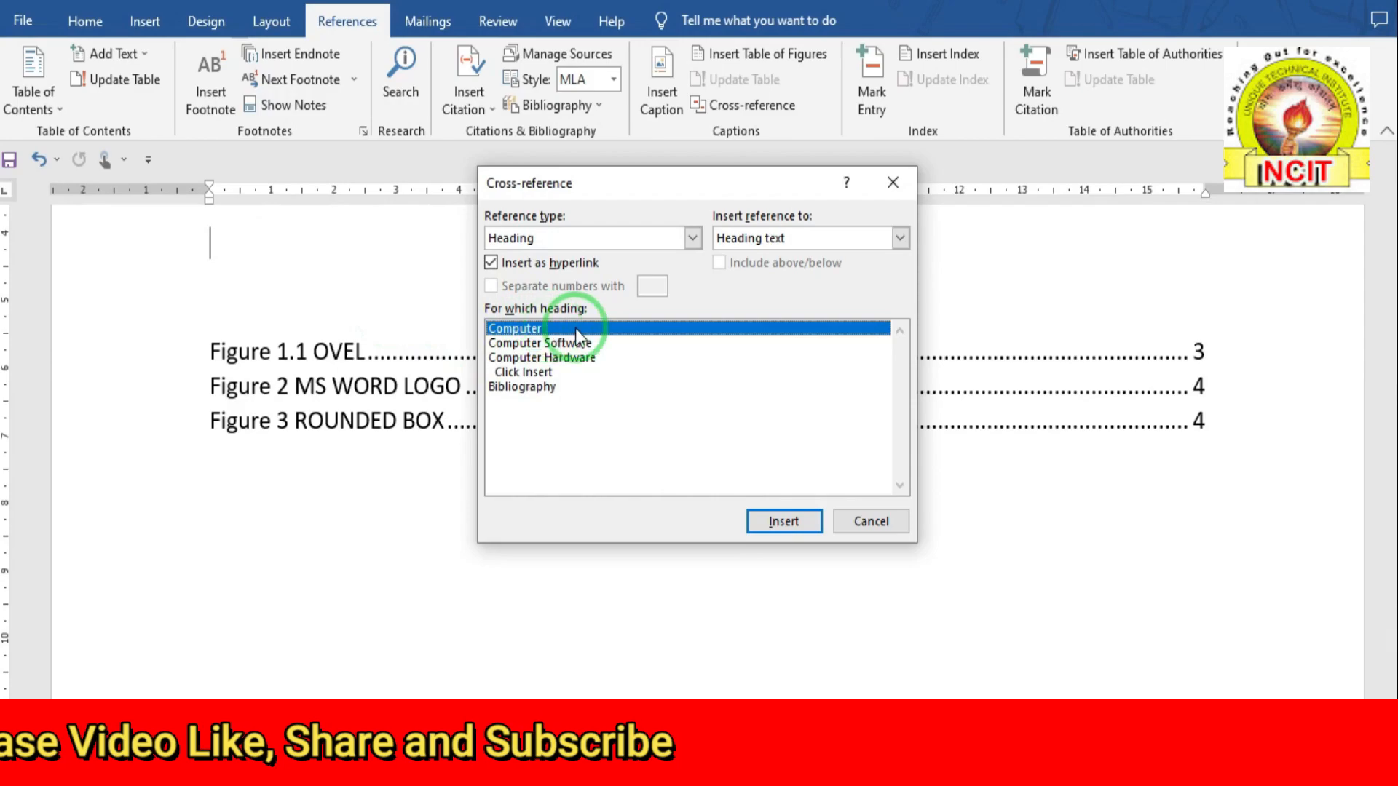
{"action": "left_click", "coordinate": [790, 508]}
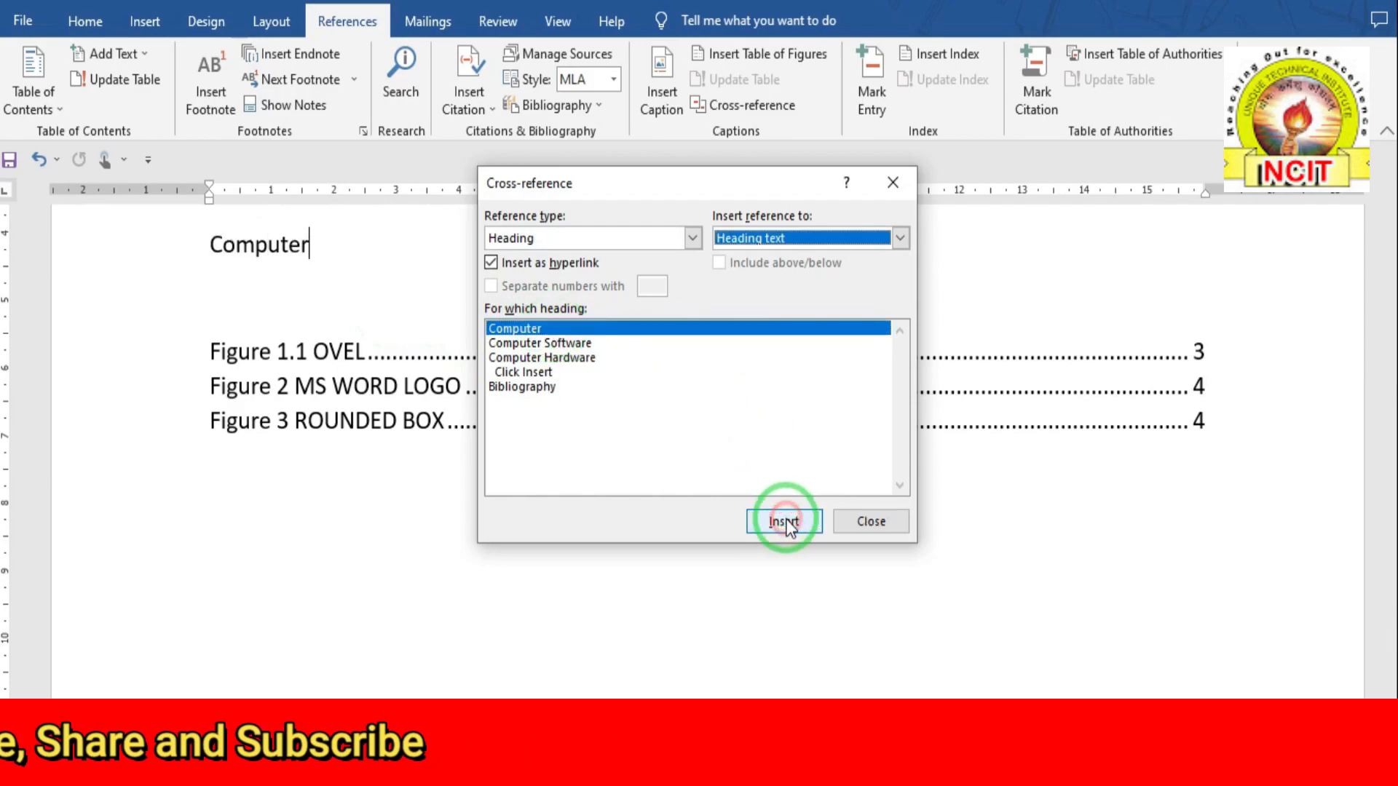
{"action": "left_click", "coordinate": [872, 523]}
{"action": "key", "text": "Return"}
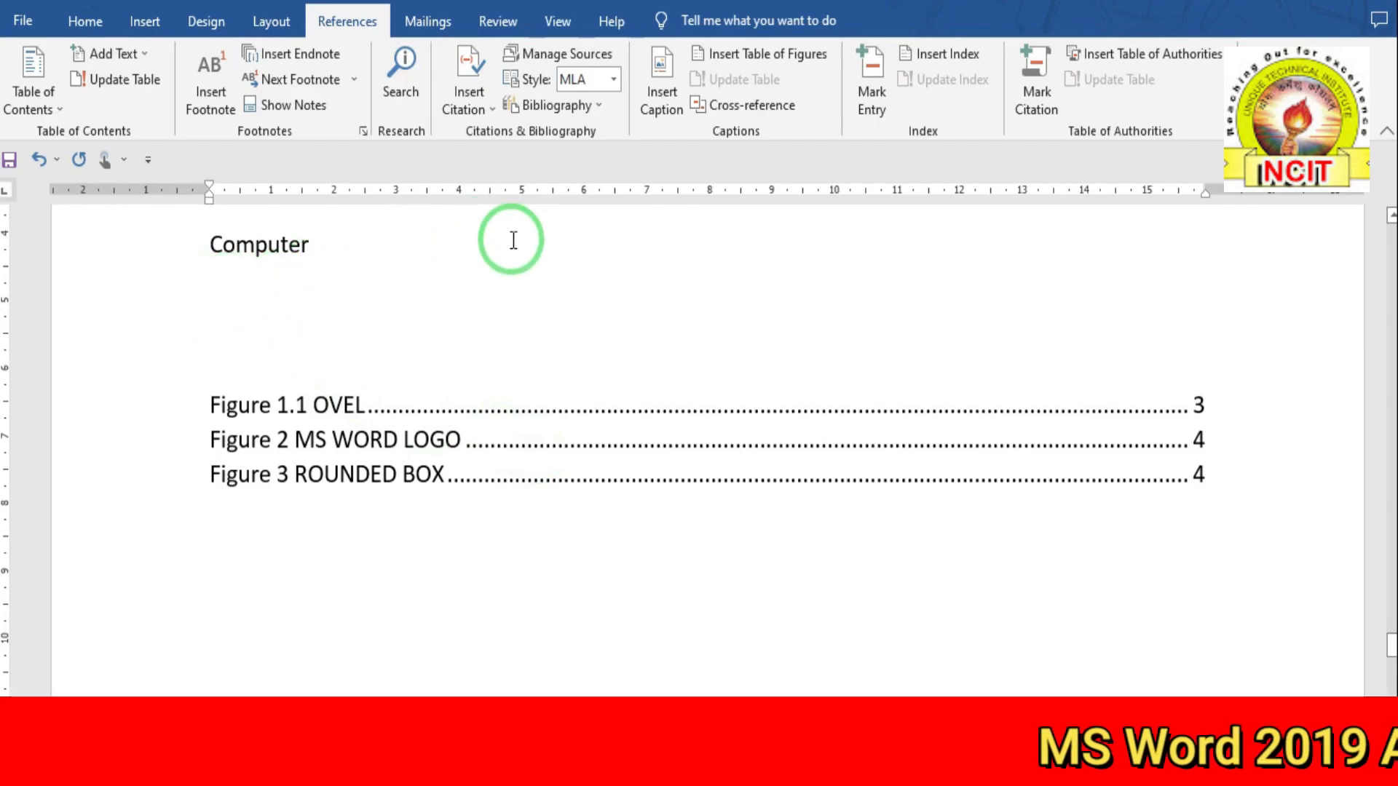
- Insert the Computer Hardware heading text, then delete 'Computer ' so only Hardware remains
{"action": "left_click", "coordinate": [742, 105]}
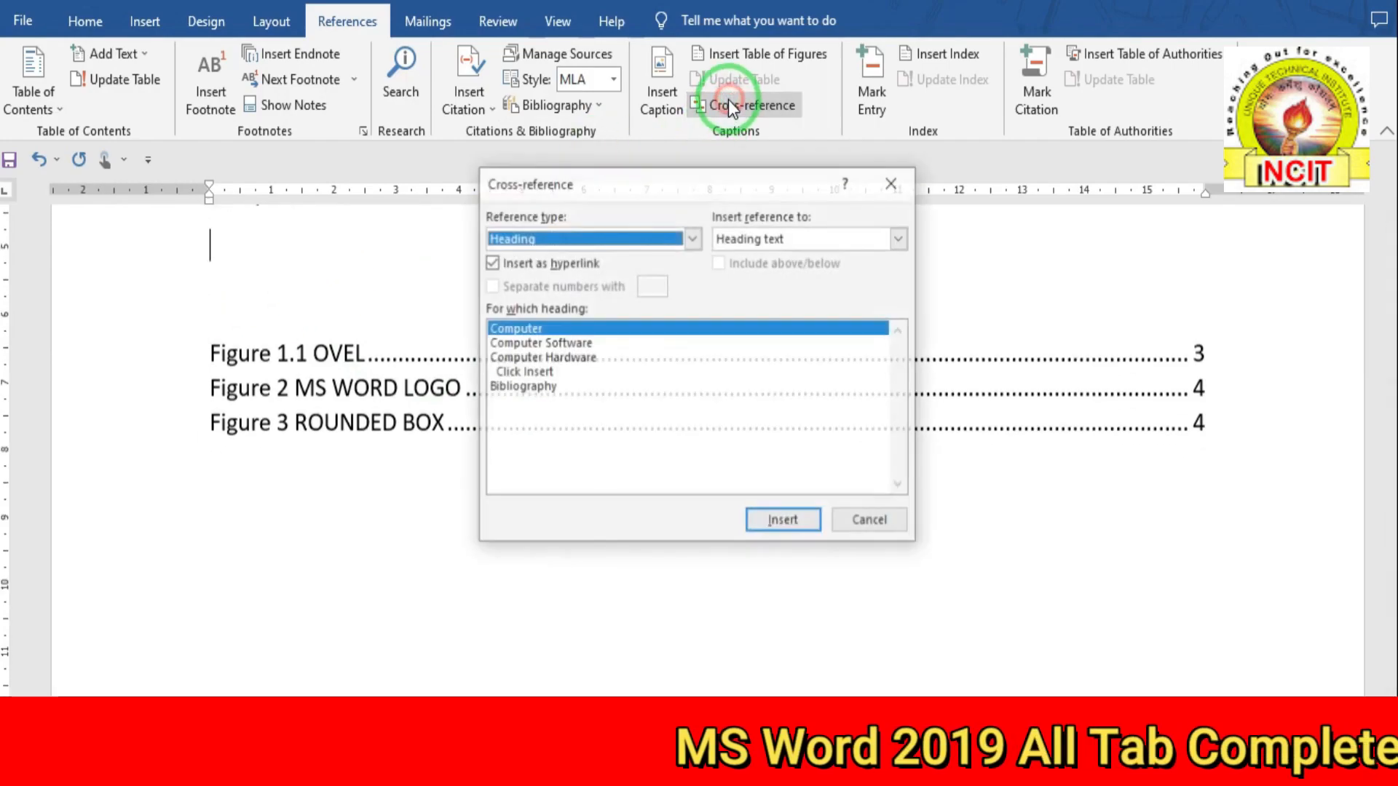
{"action": "left_click", "coordinate": [521, 359]}
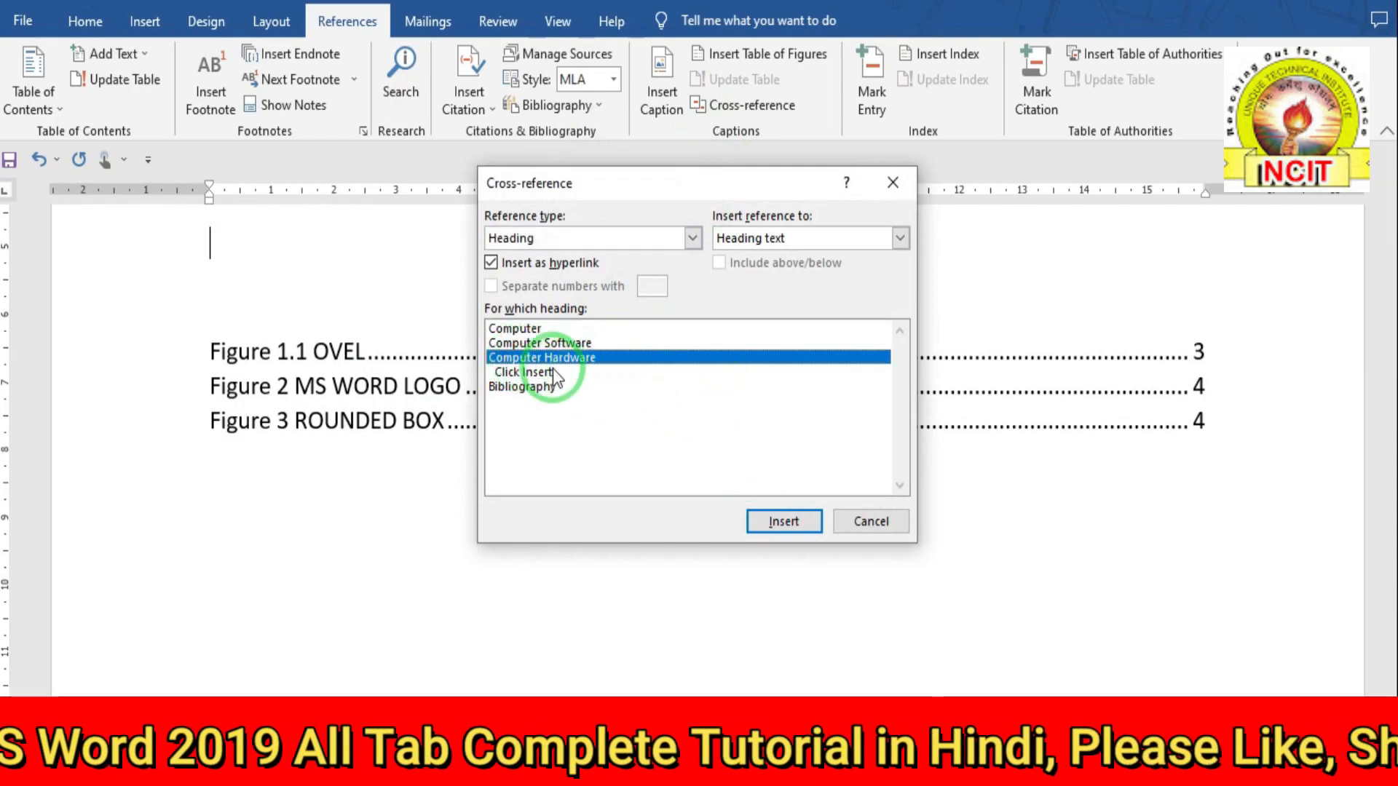
{"action": "left_click", "coordinate": [786, 522]}
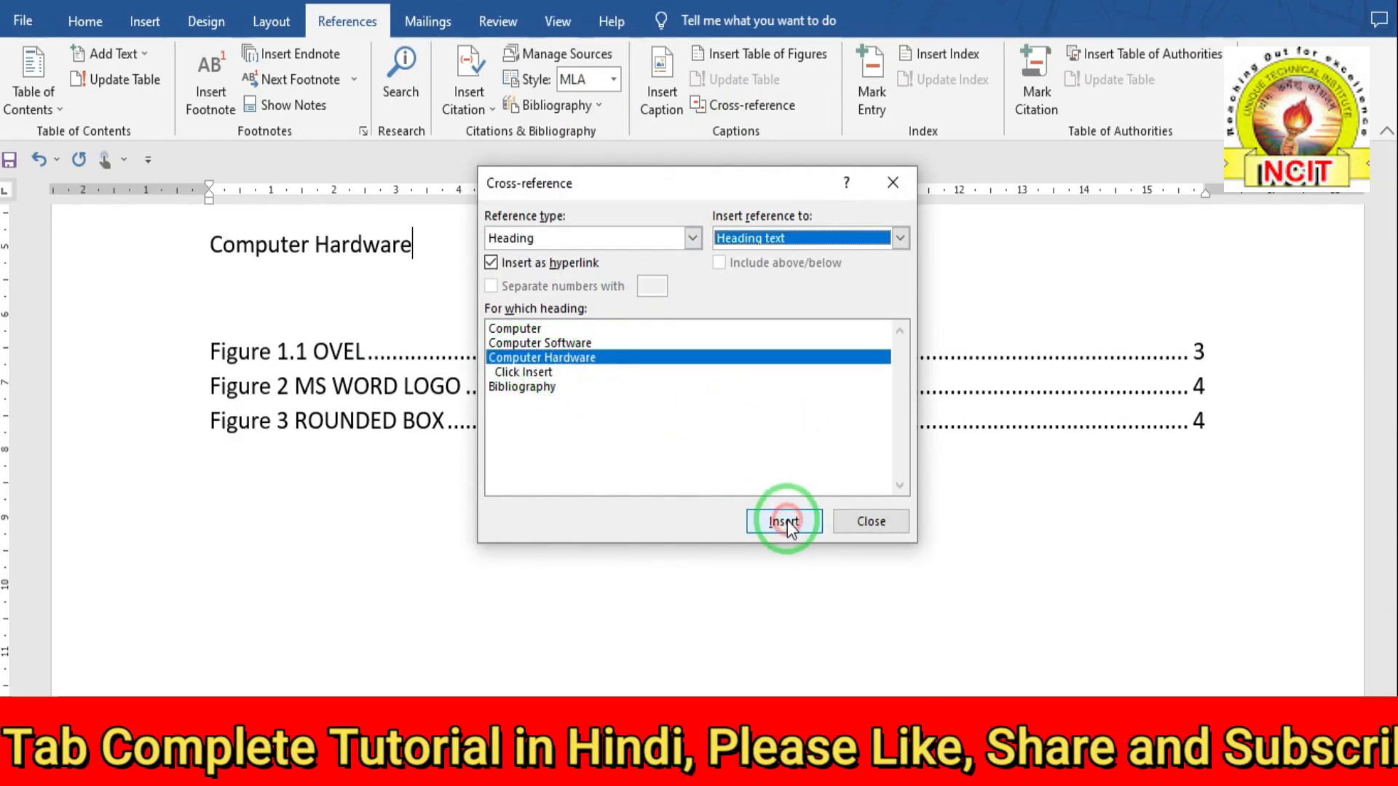
{"action": "left_click", "coordinate": [851, 521]}
{"action": "scroll", "coordinate": [524, 385], "scroll_direction": "up", "scroll_amount": 2}
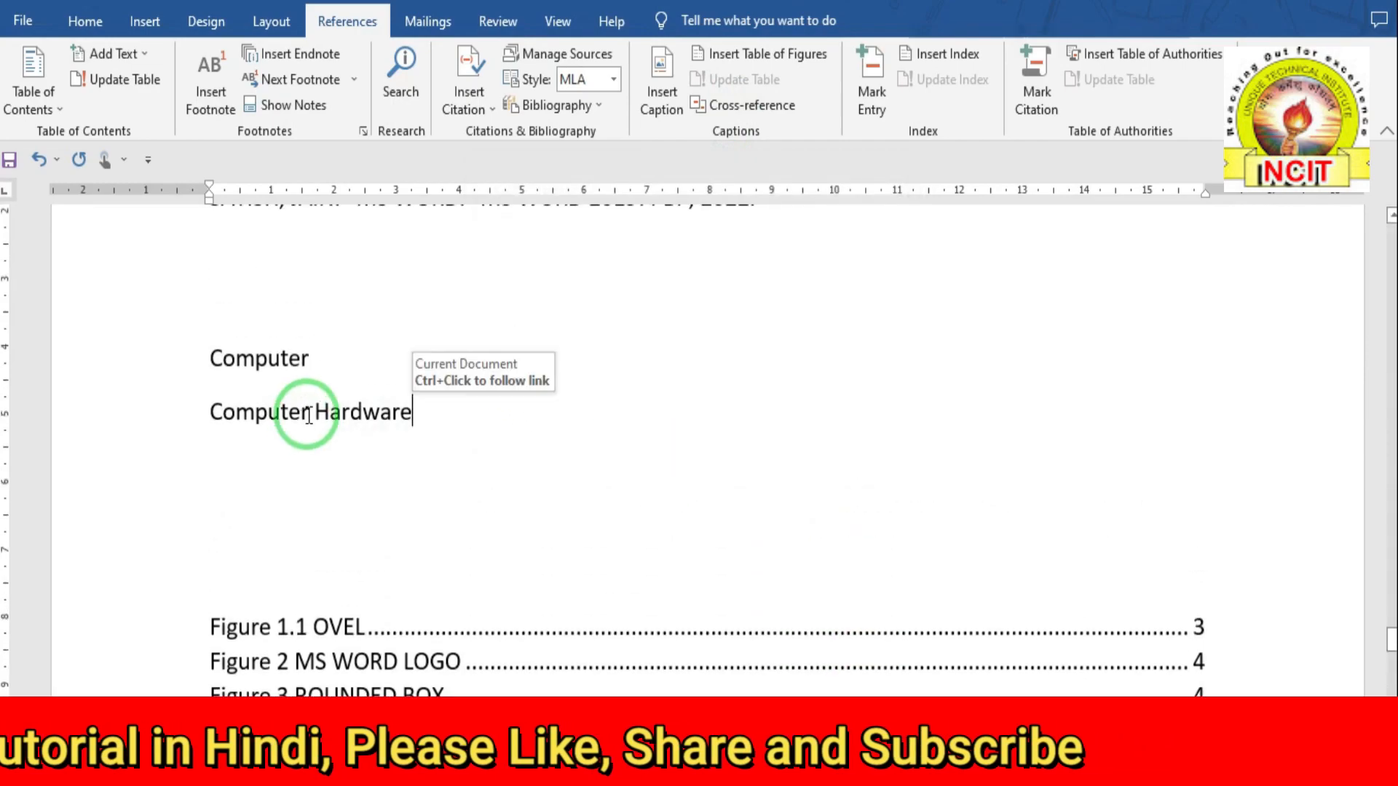
{"action": "left_click", "coordinate": [303, 412]}
{"action": "key", "text": "BackSpace"}
{"action": "key", "text": "BackSpace"}
{"action": "key", "text": "BackSpace"}
{"action": "key", "text": "BackSpace"}
{"action": "key", "text": "BackSpace"}
{"action": "key", "text": "BackSpace"}
{"action": "key", "text": "BackSpace"}
{"action": "key", "text": "BackSpace"}
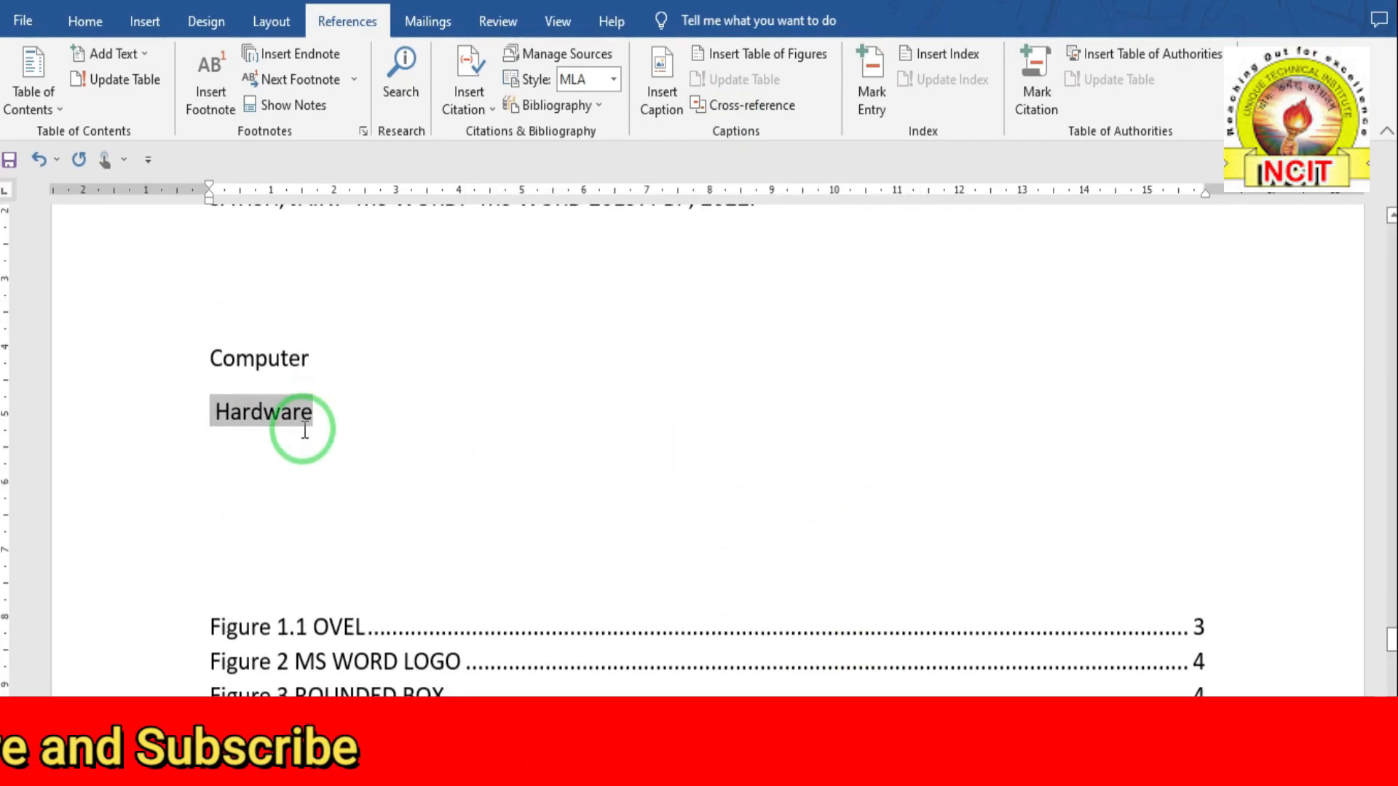
{"action": "key", "text": "Delete"}
- Add a page-number cross-reference to the Computer heading after Computer, showing 1
{"action": "left_click", "coordinate": [318, 354]}
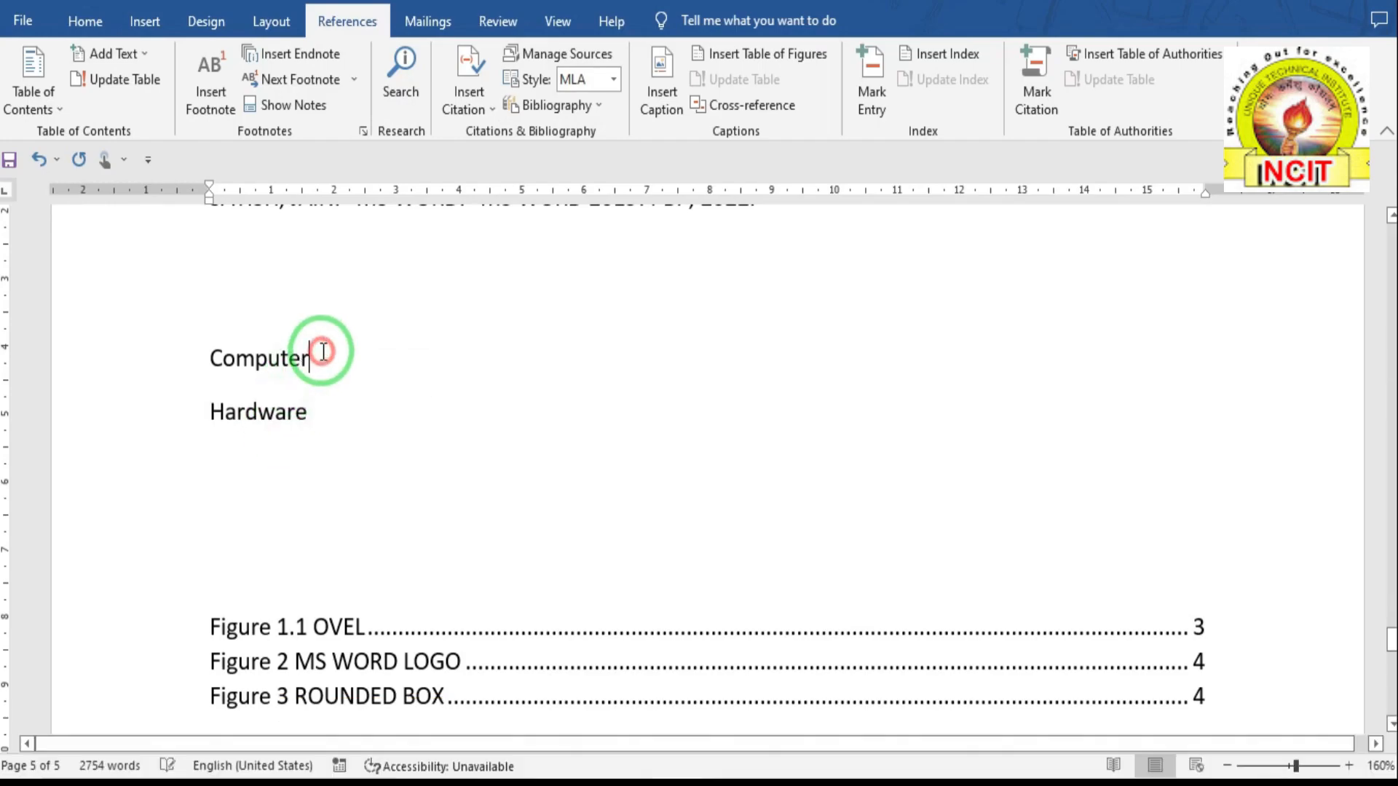
{"action": "left_click", "coordinate": [728, 109]}
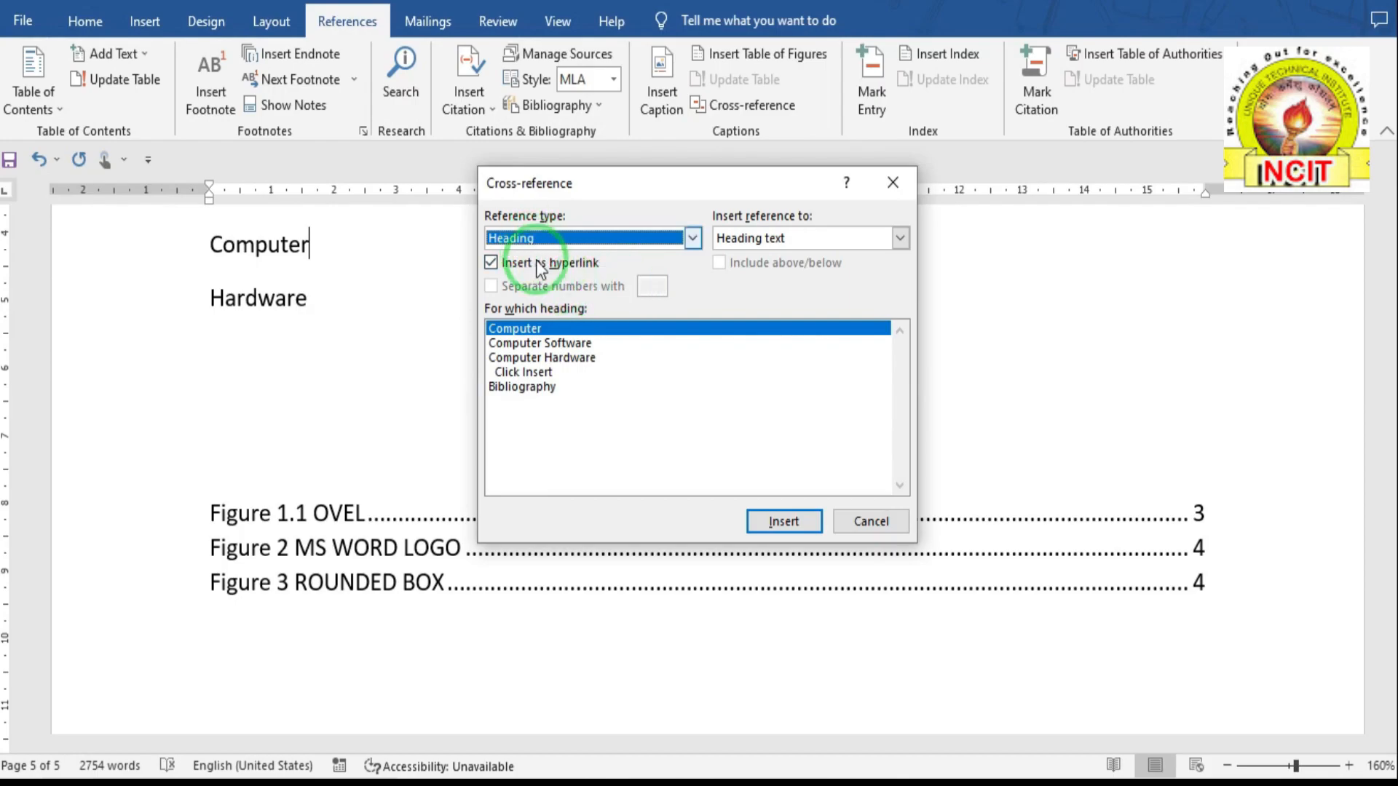
{"action": "left_click", "coordinate": [770, 240]}
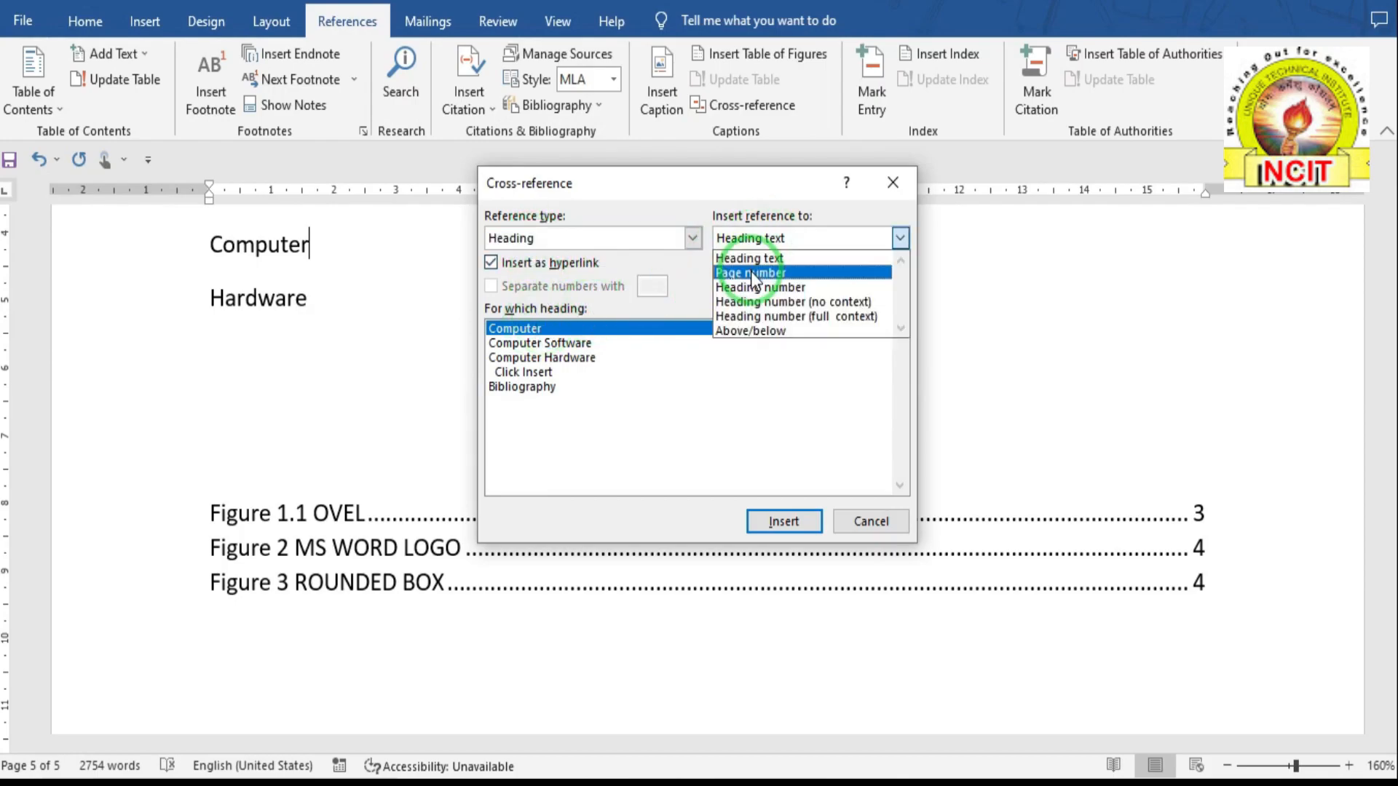
{"action": "left_click", "coordinate": [753, 274]}
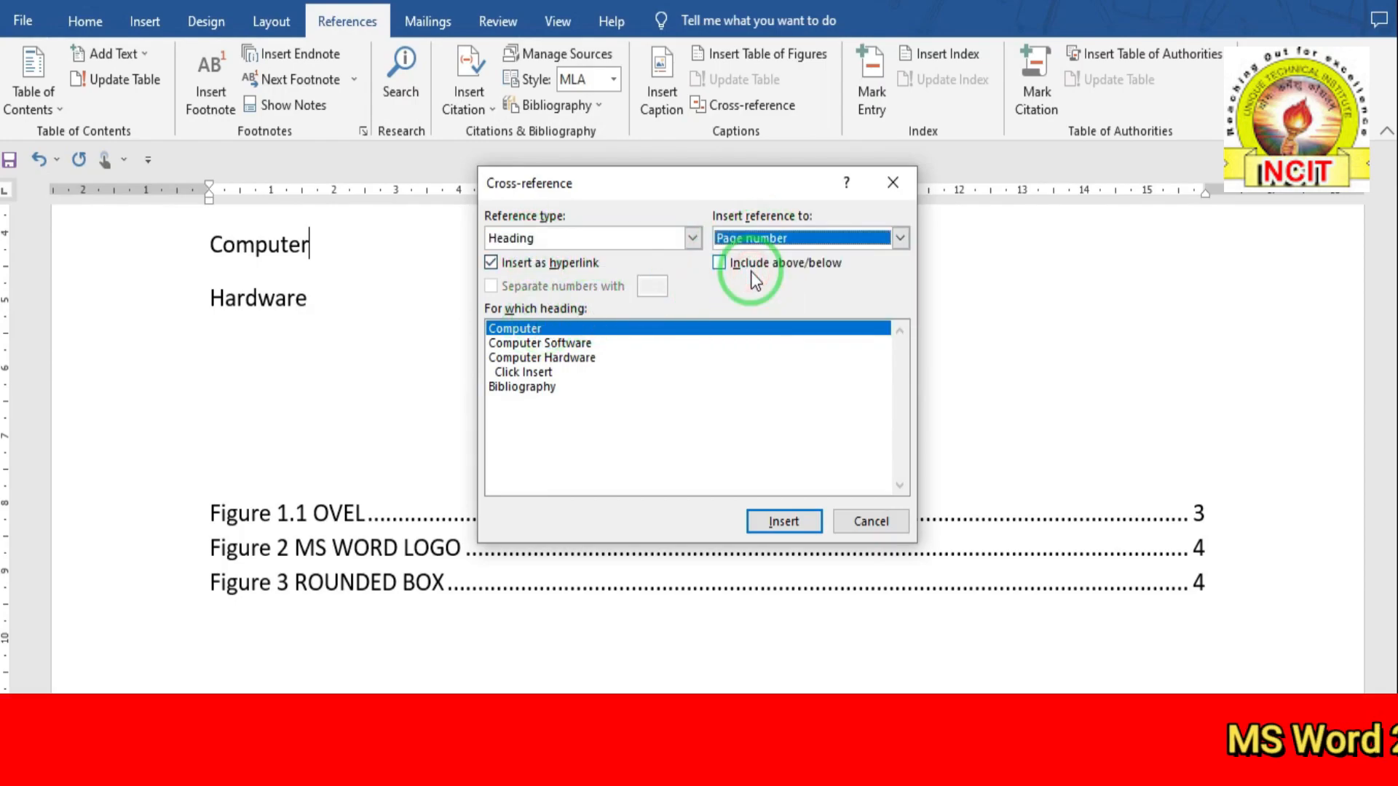
{"action": "left_click", "coordinate": [871, 524]}
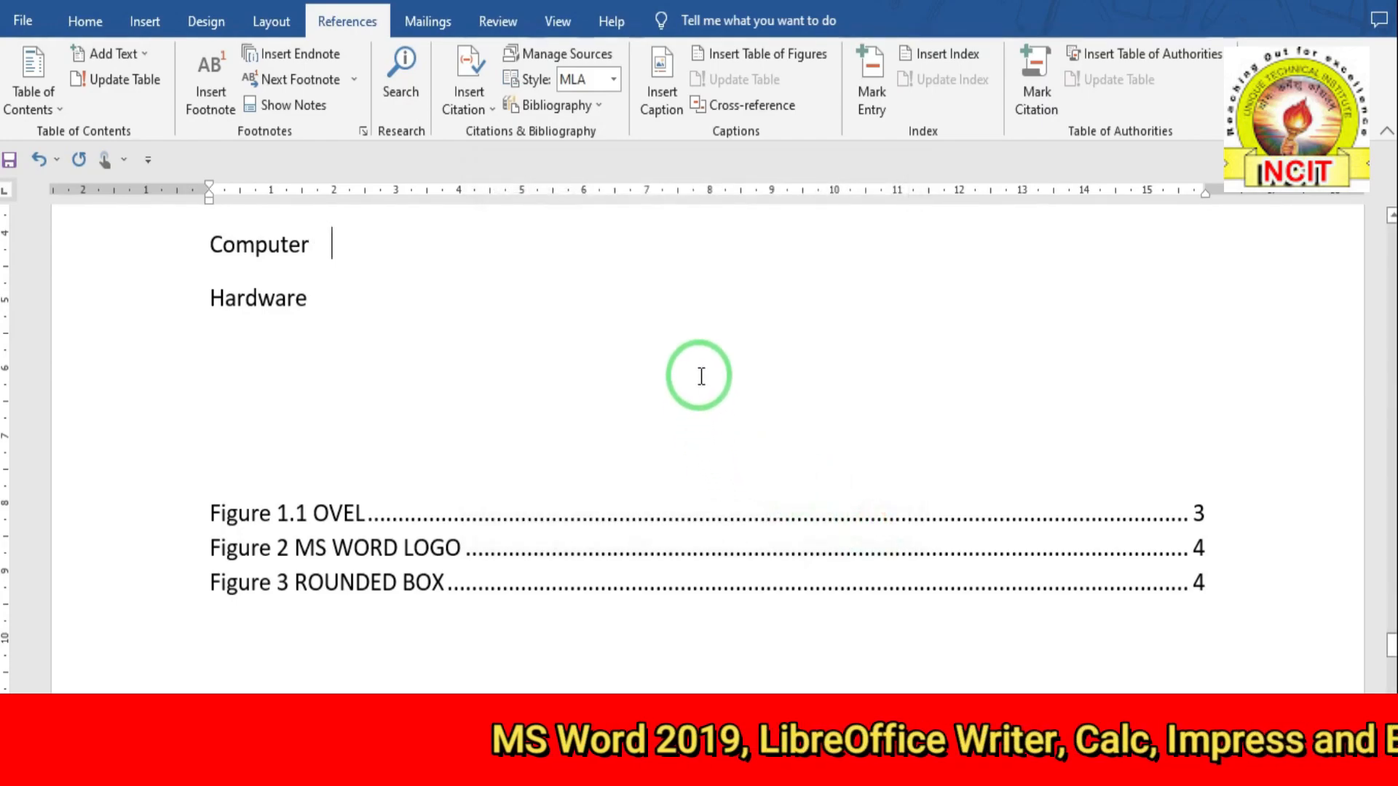
{"action": "left_click", "coordinate": [728, 108]}
{"action": "left_click", "coordinate": [510, 329]}
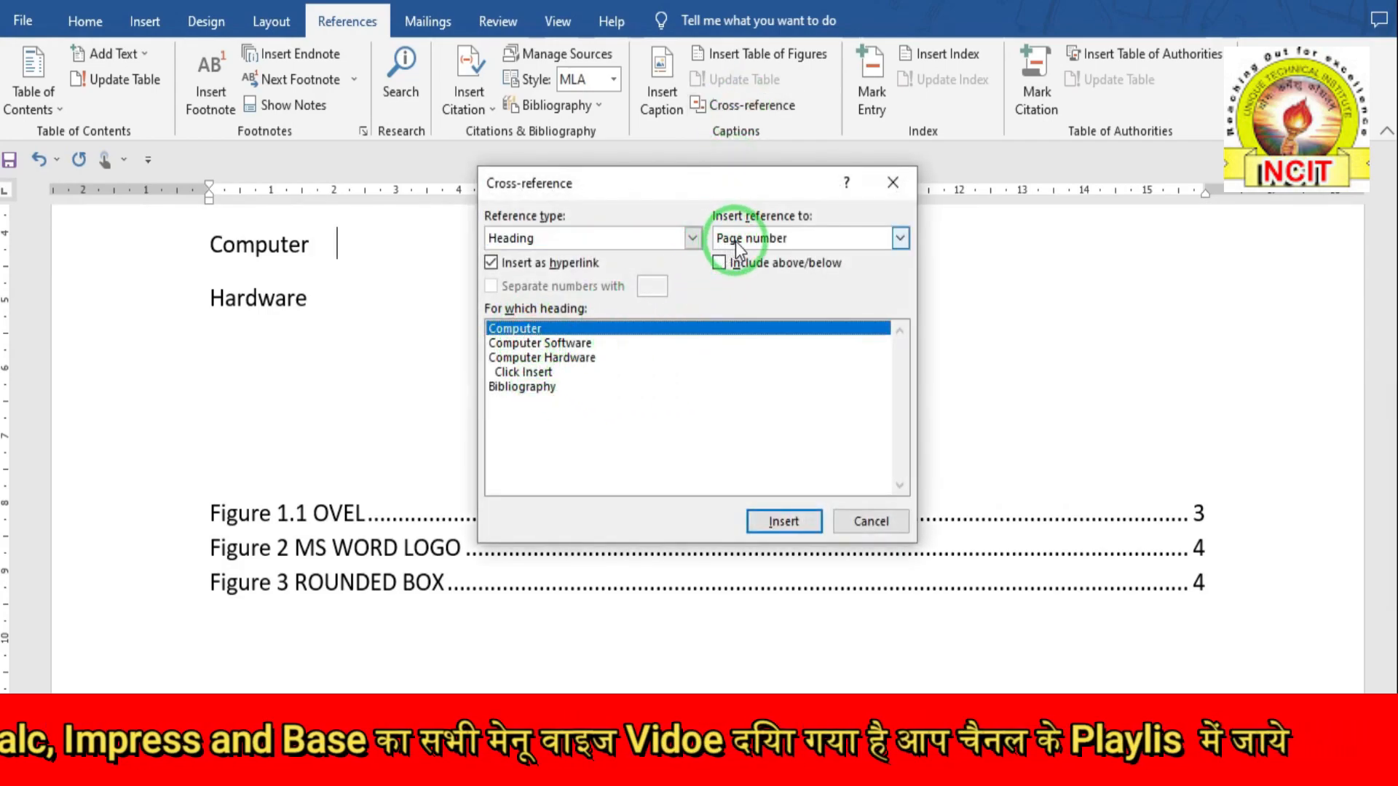
{"action": "left_click", "coordinate": [773, 234]}
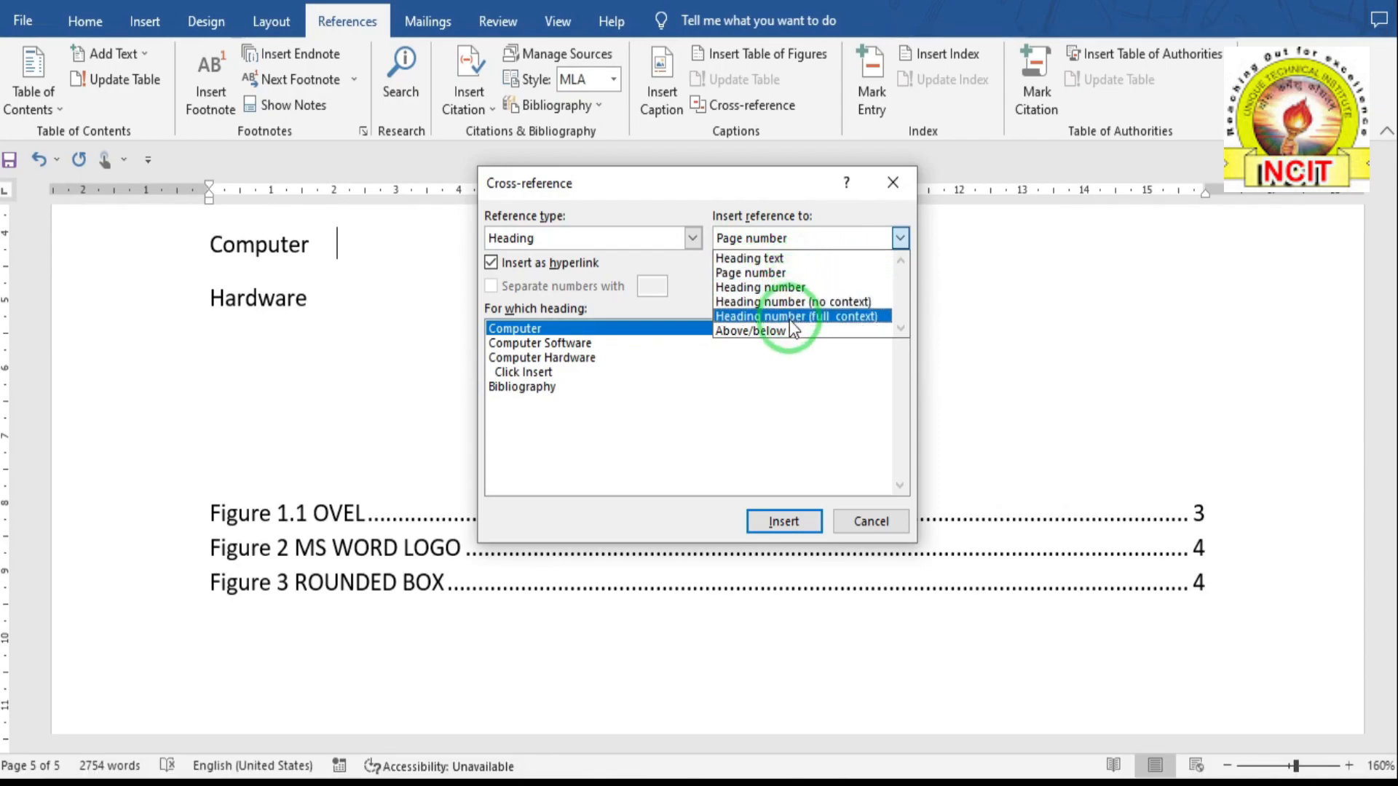
{"action": "left_click", "coordinate": [767, 279]}
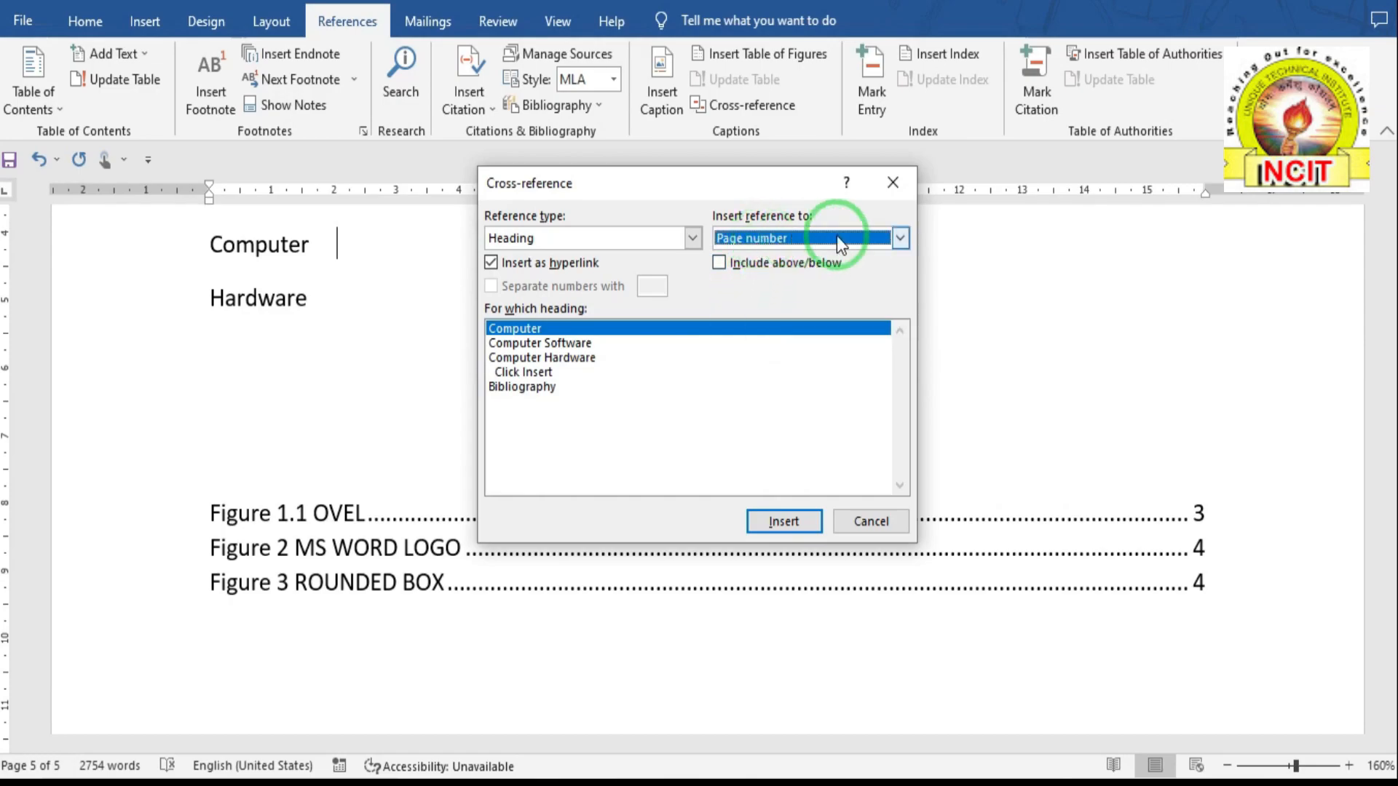
{"action": "left_click", "coordinate": [785, 520]}
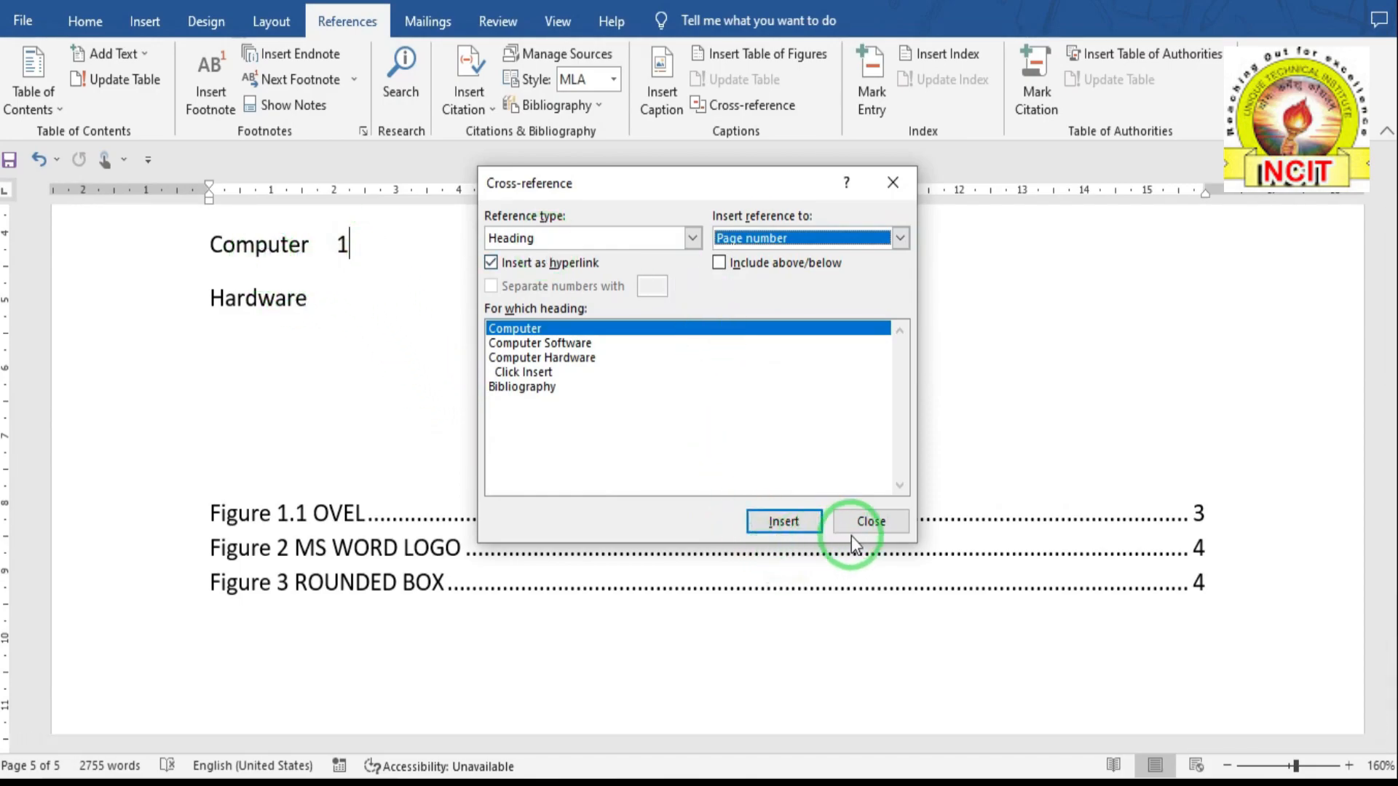
{"action": "left_click", "coordinate": [871, 522]}
{"action": "left_click", "coordinate": [334, 297]}
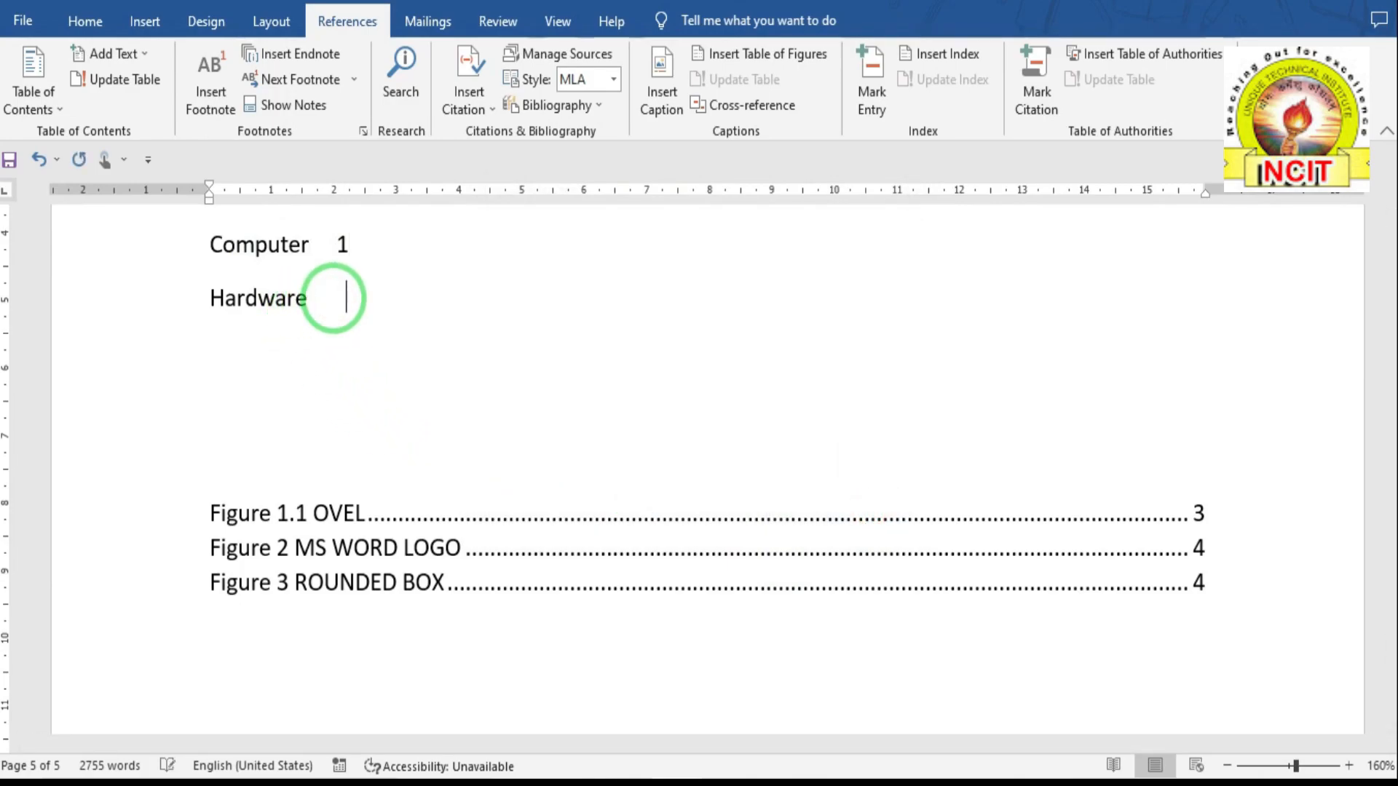
- Insert a page-number cross-reference to the Computer Hardware heading after Hardware, showing 3
{"action": "left_click", "coordinate": [731, 109]}
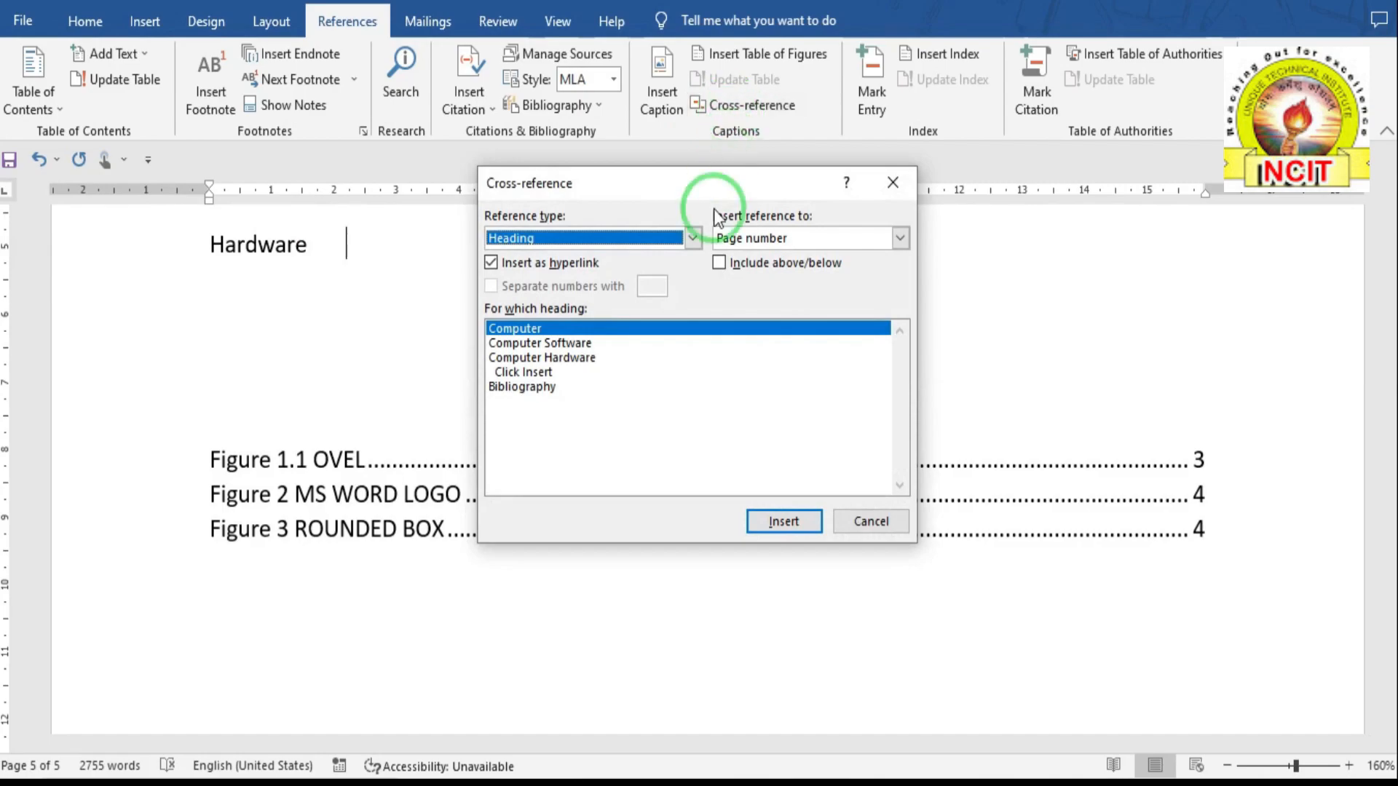
{"action": "left_click", "coordinate": [538, 359]}
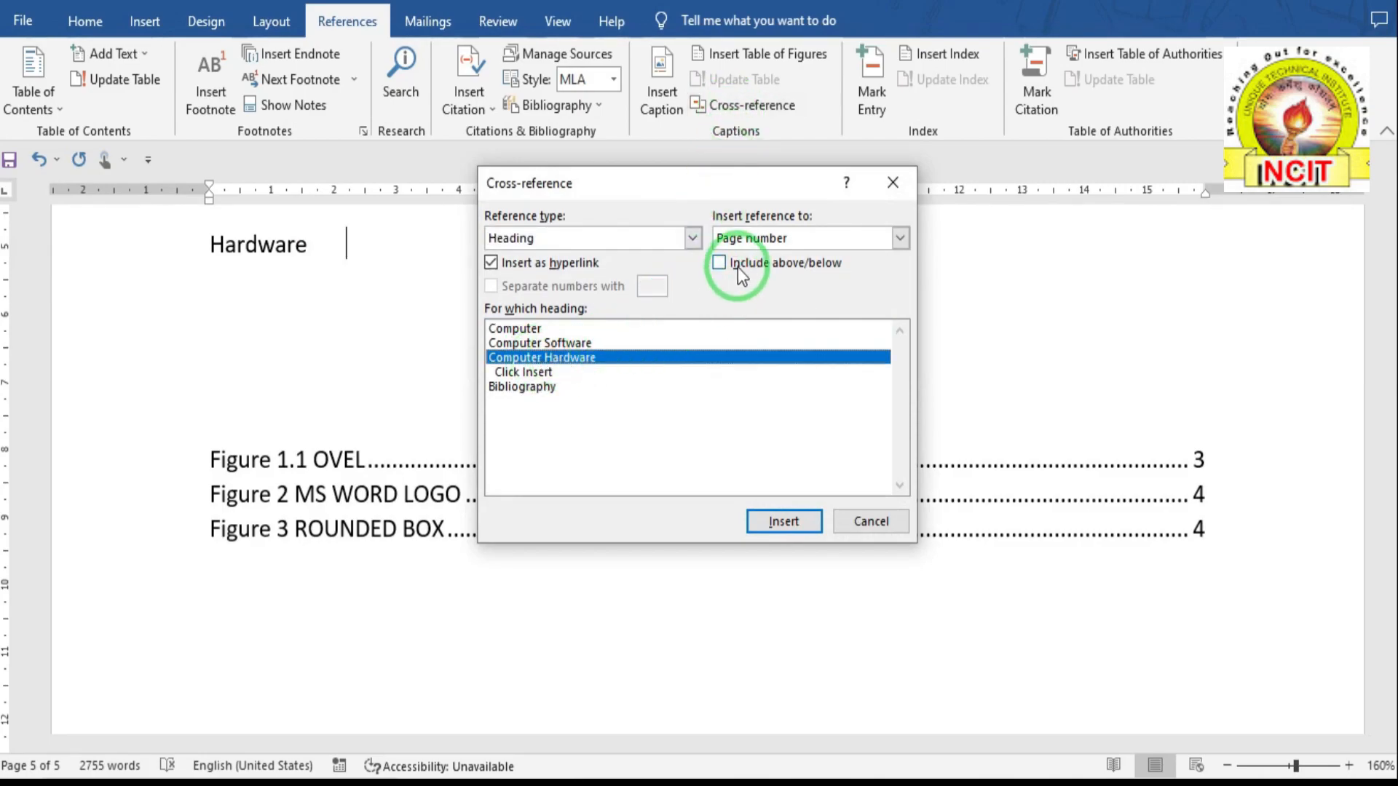
{"action": "left_click", "coordinate": [728, 239]}
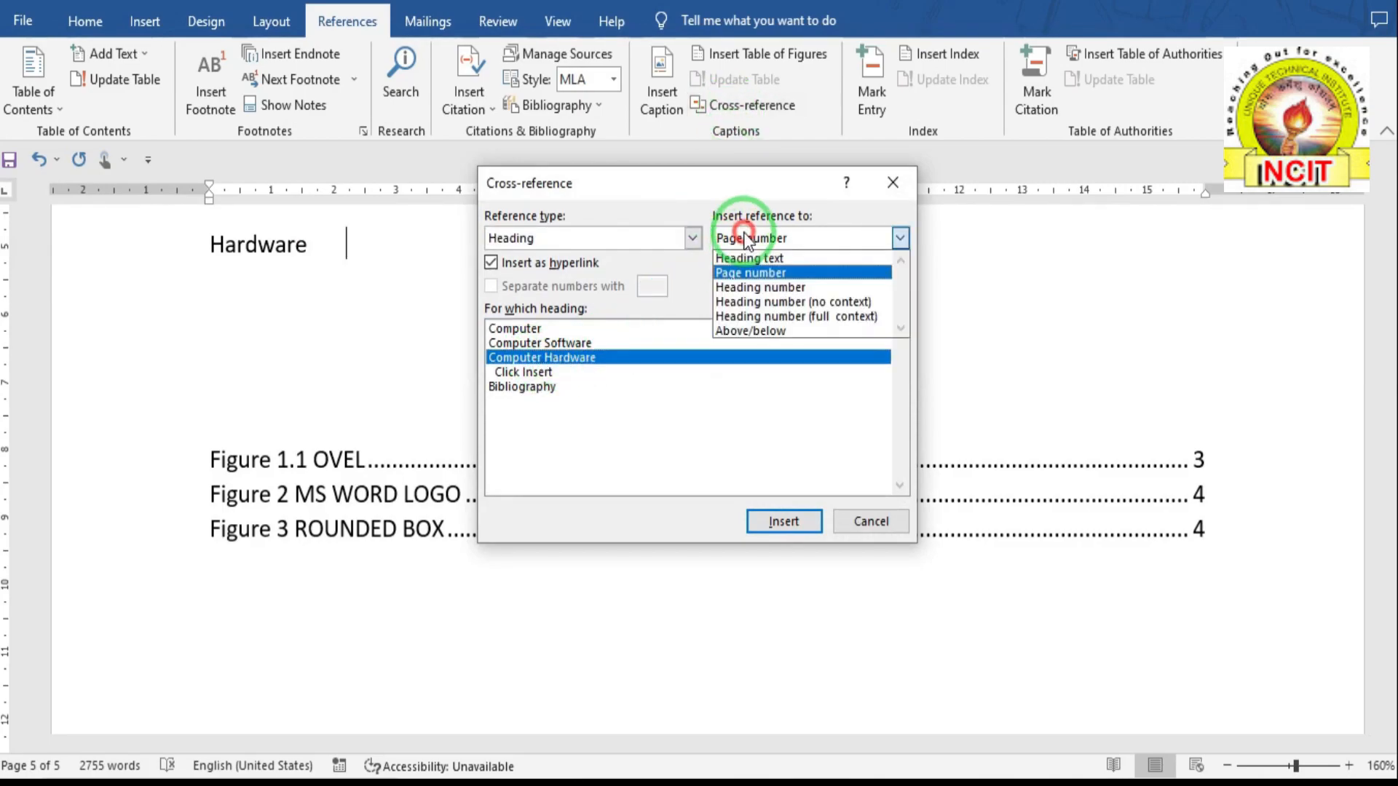
{"action": "left_click", "coordinate": [749, 273]}
{"action": "left_click", "coordinate": [783, 521]}
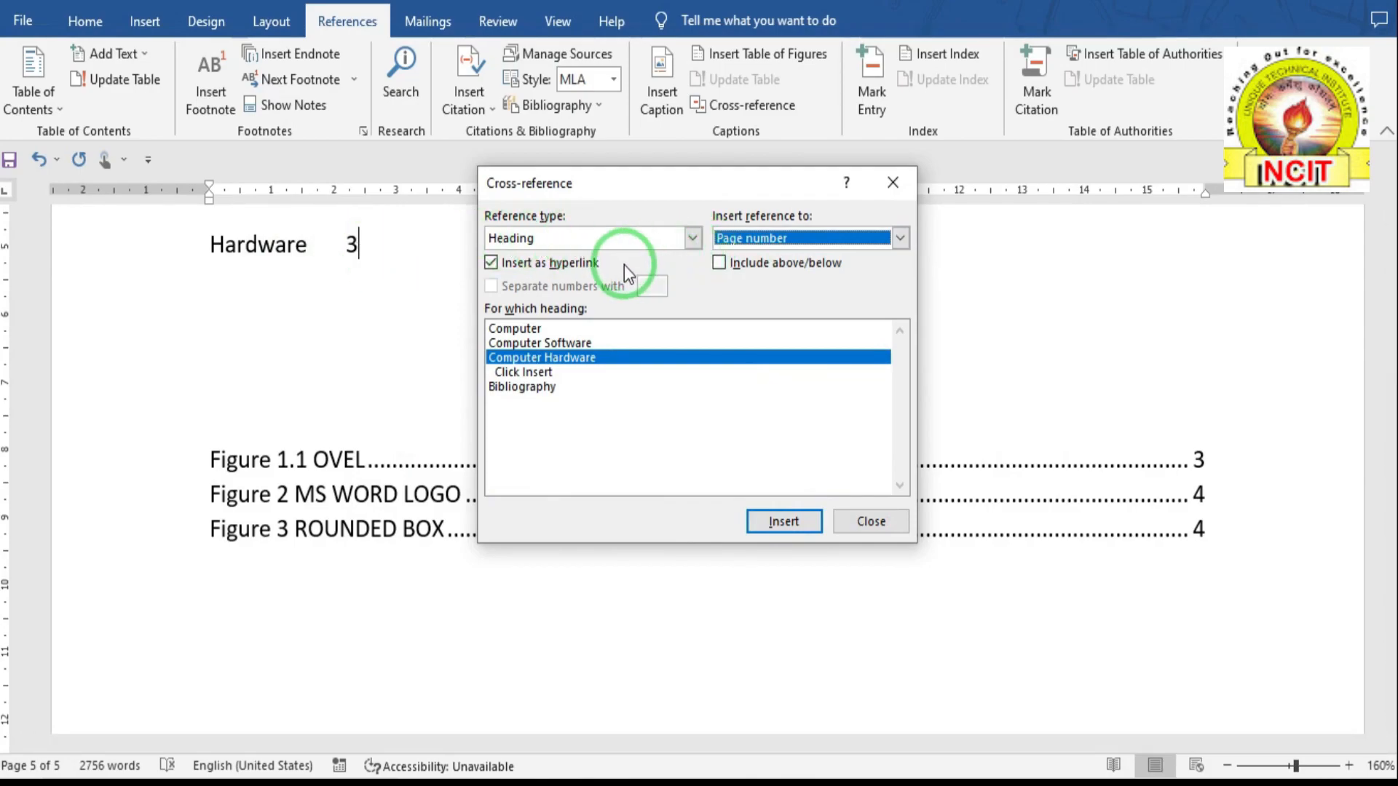
{"action": "left_click", "coordinate": [601, 245]}
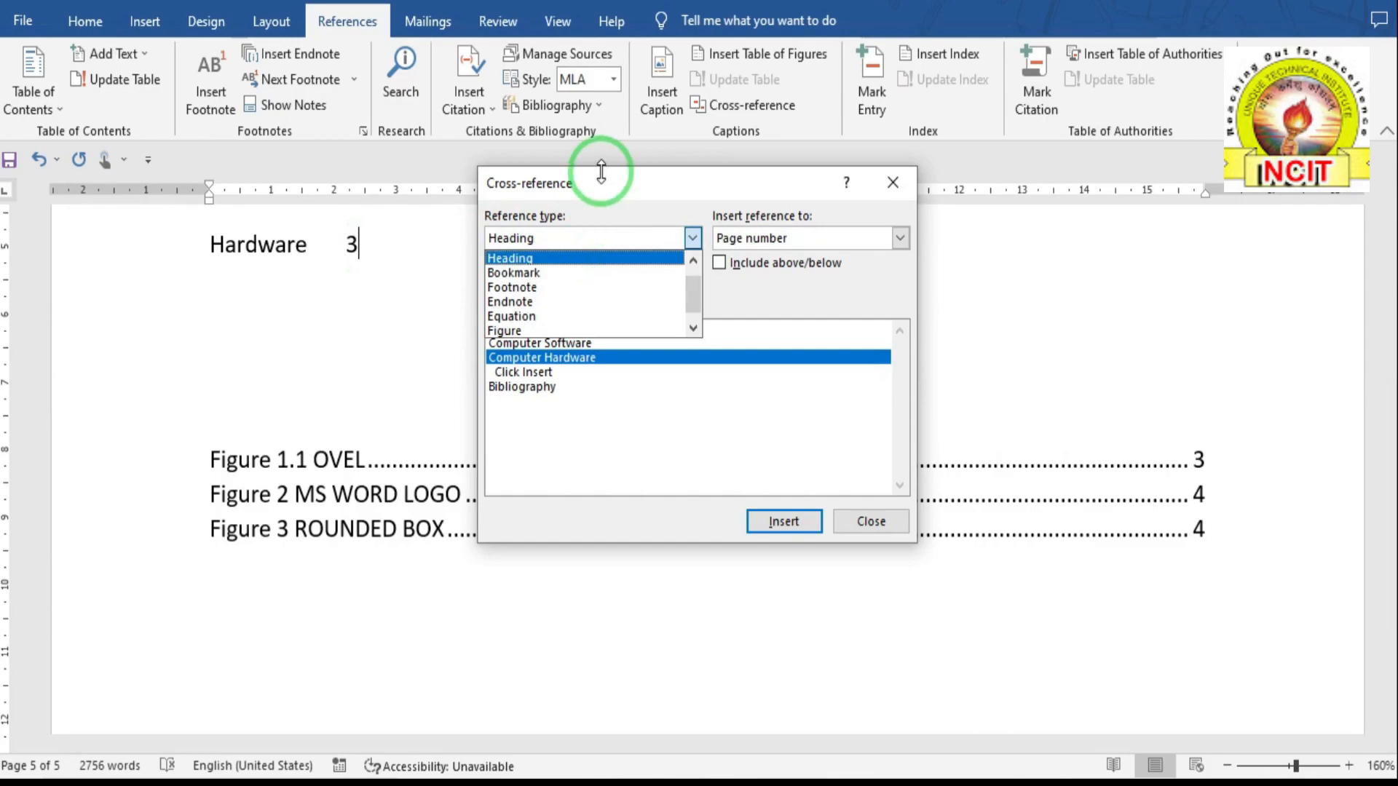
- Switch the reference type to Footnote, review its insert options, and close without inserting
{"action": "left_click", "coordinate": [516, 290]}
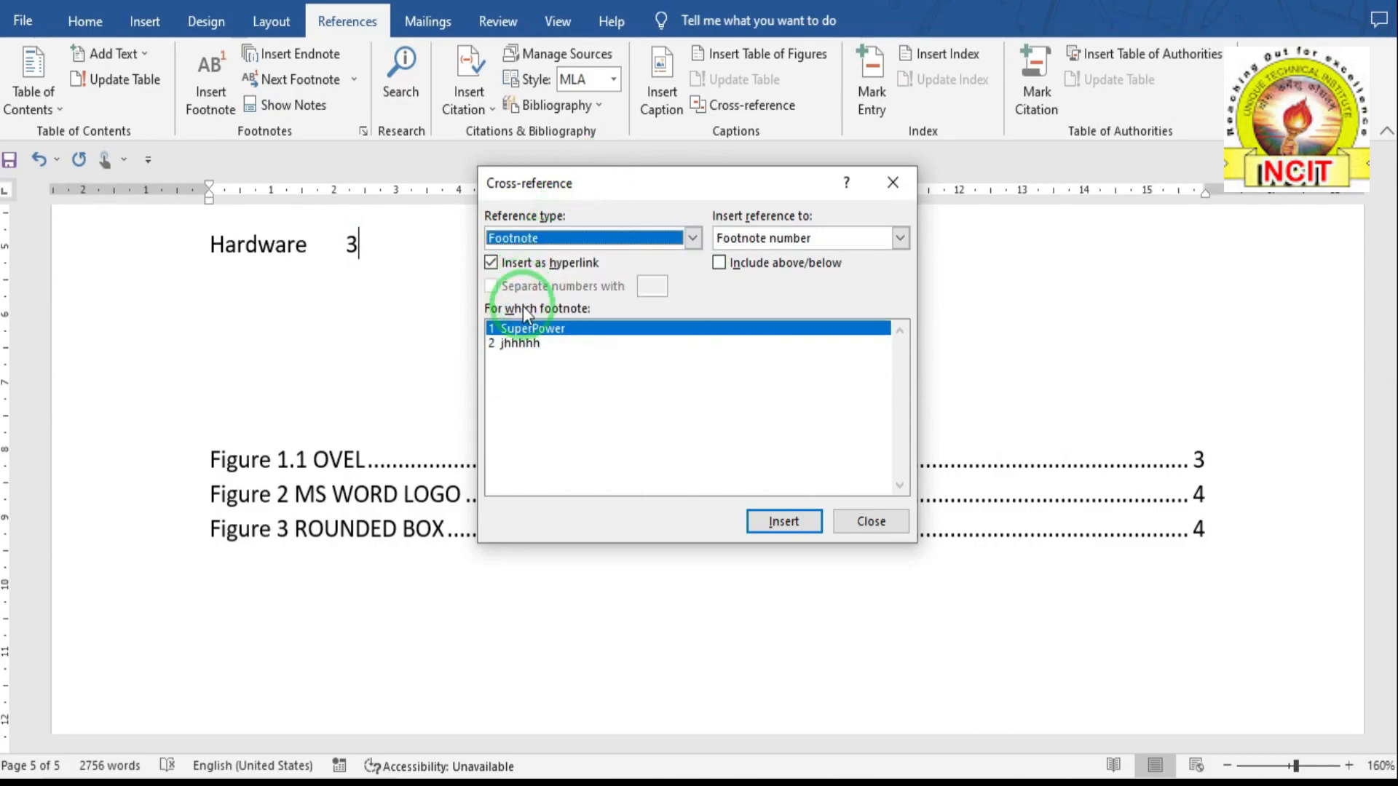
{"action": "left_click", "coordinate": [565, 245]}
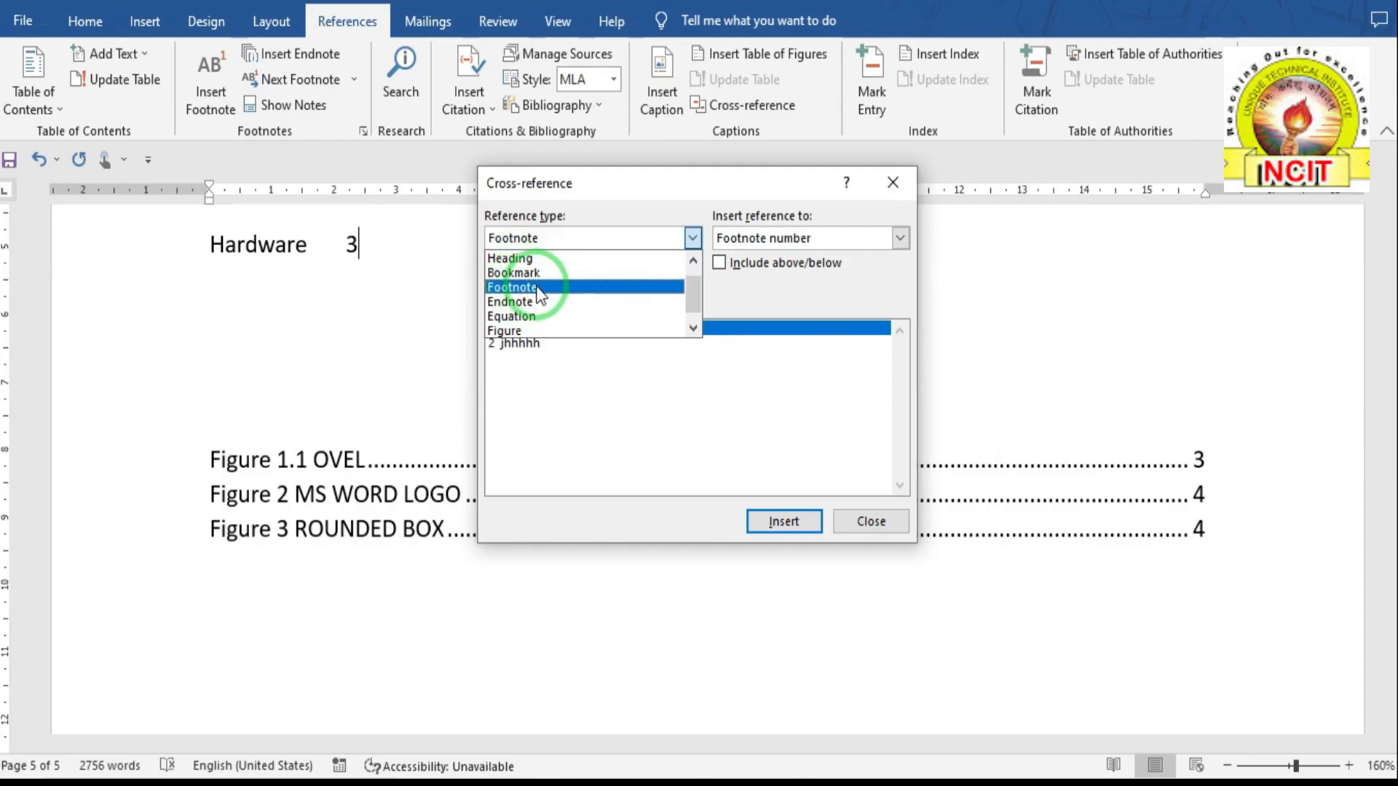
{"action": "left_click", "coordinate": [693, 329]}
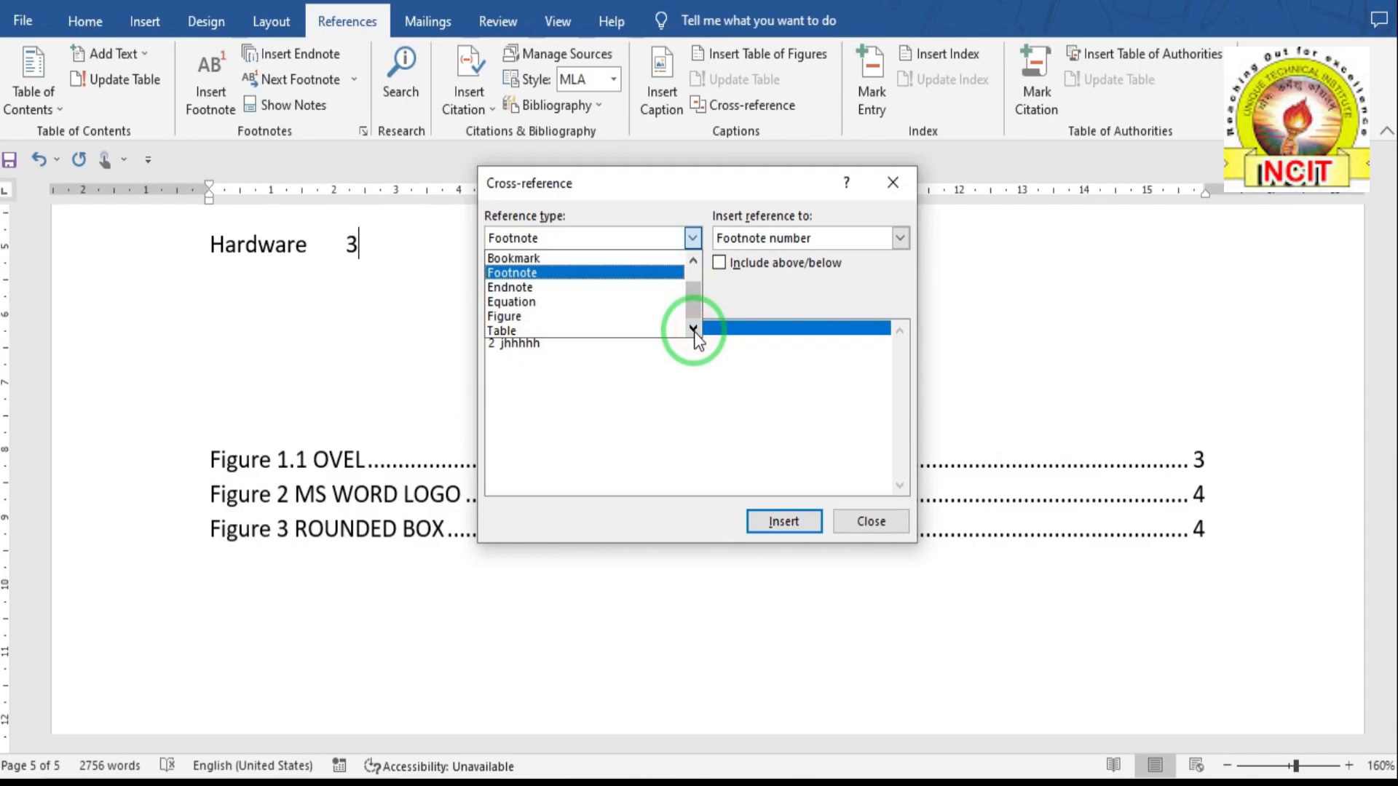
{"action": "left_click", "coordinate": [900, 238]}
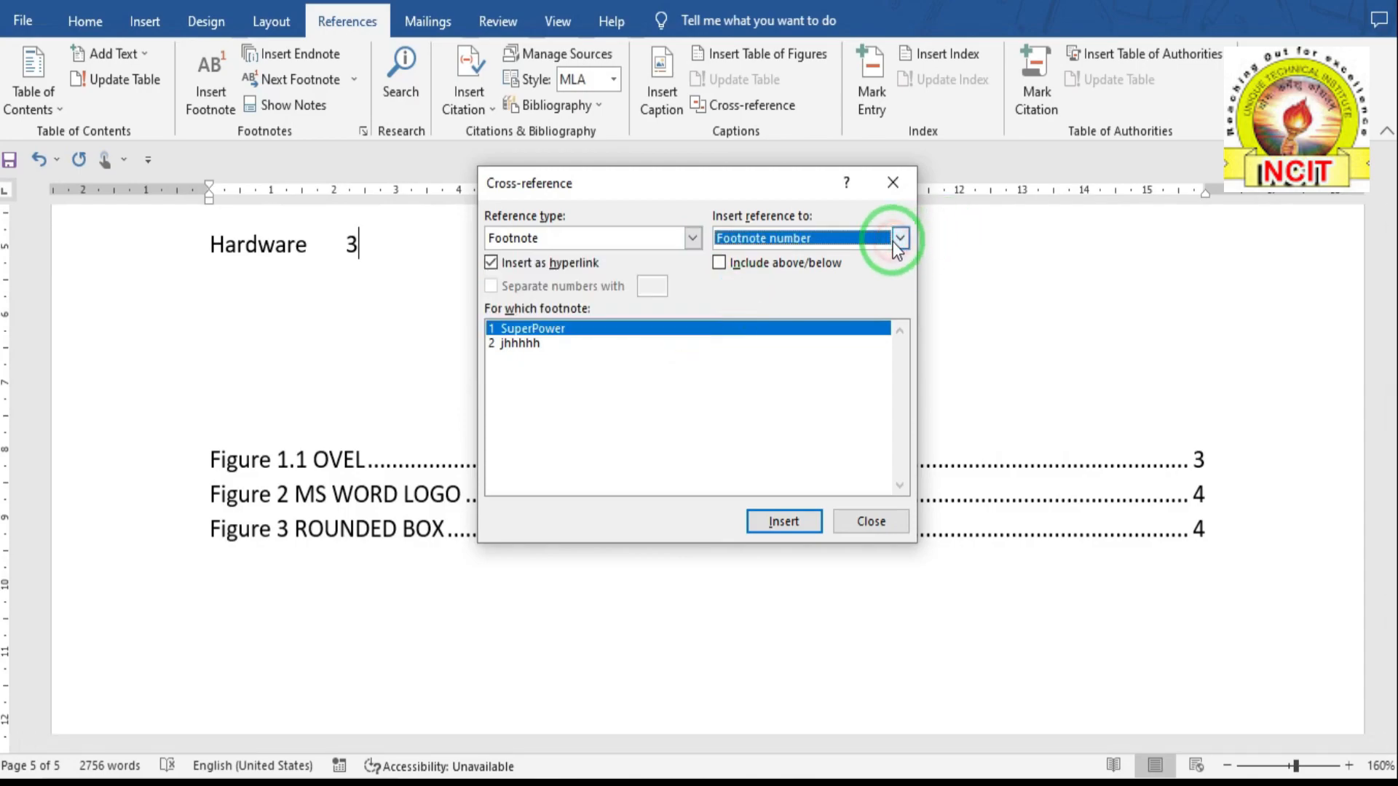
{"action": "left_click", "coordinate": [897, 240]}
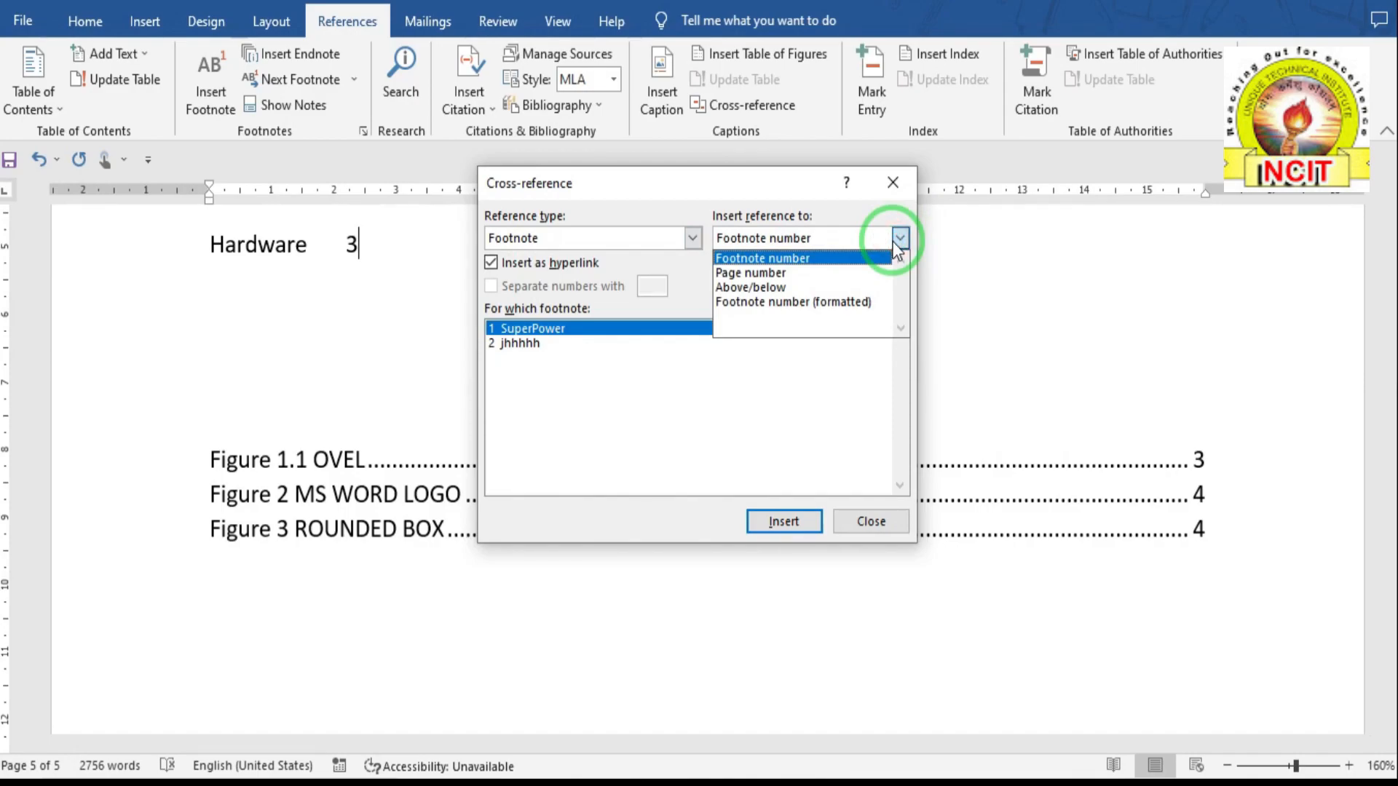
{"action": "left_click", "coordinate": [866, 525]}
{"action": "left_click", "coordinate": [866, 526]}
{"action": "scroll", "coordinate": [641, 422], "scroll_direction": "up", "scroll_amount": 3}
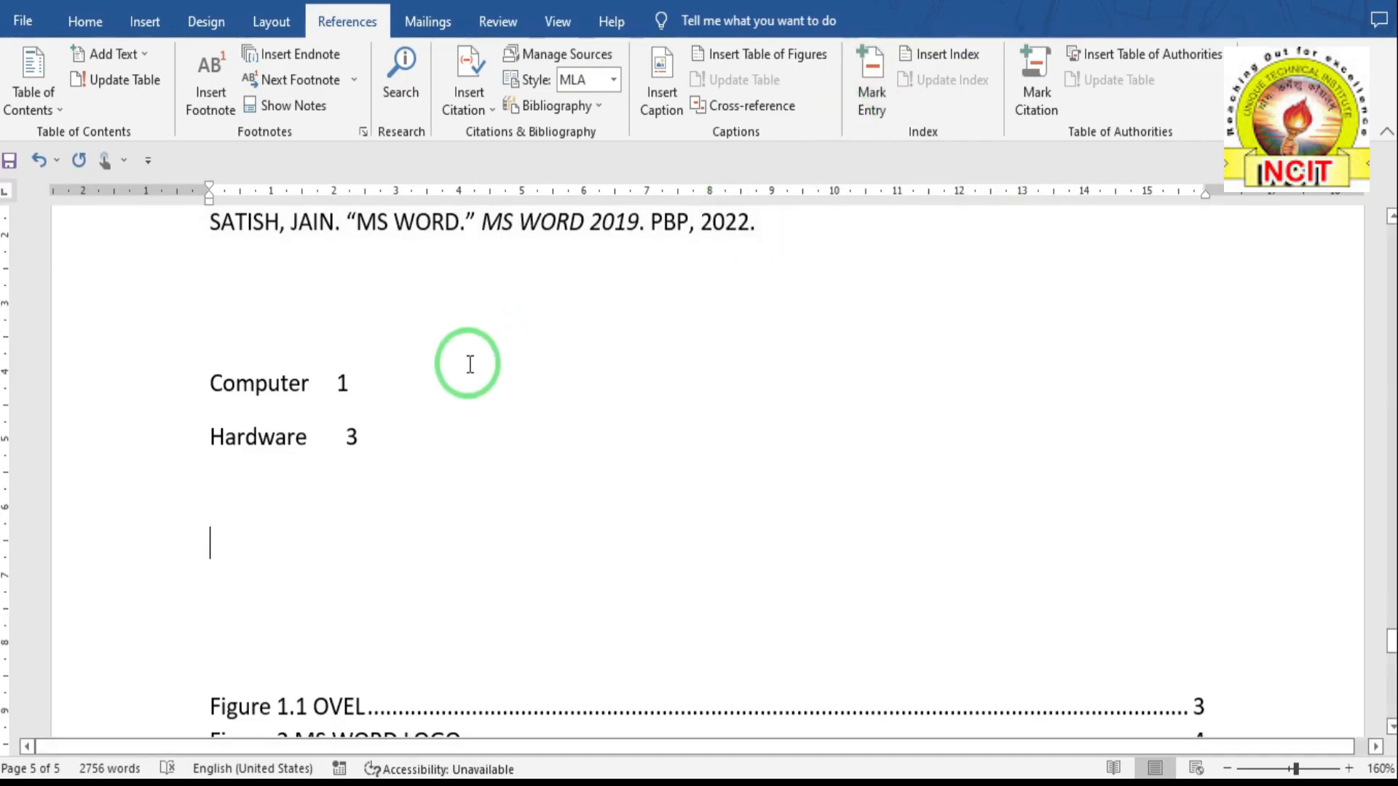
- Mark the Computer heading on page 1 as an index entry with main entry Computer
{"action": "scroll", "coordinate": [249, 421], "scroll_direction": "up", "scroll_amount": 10}
{"action": "scroll", "coordinate": [291, 419], "scroll_direction": "up", "scroll_amount": 15}
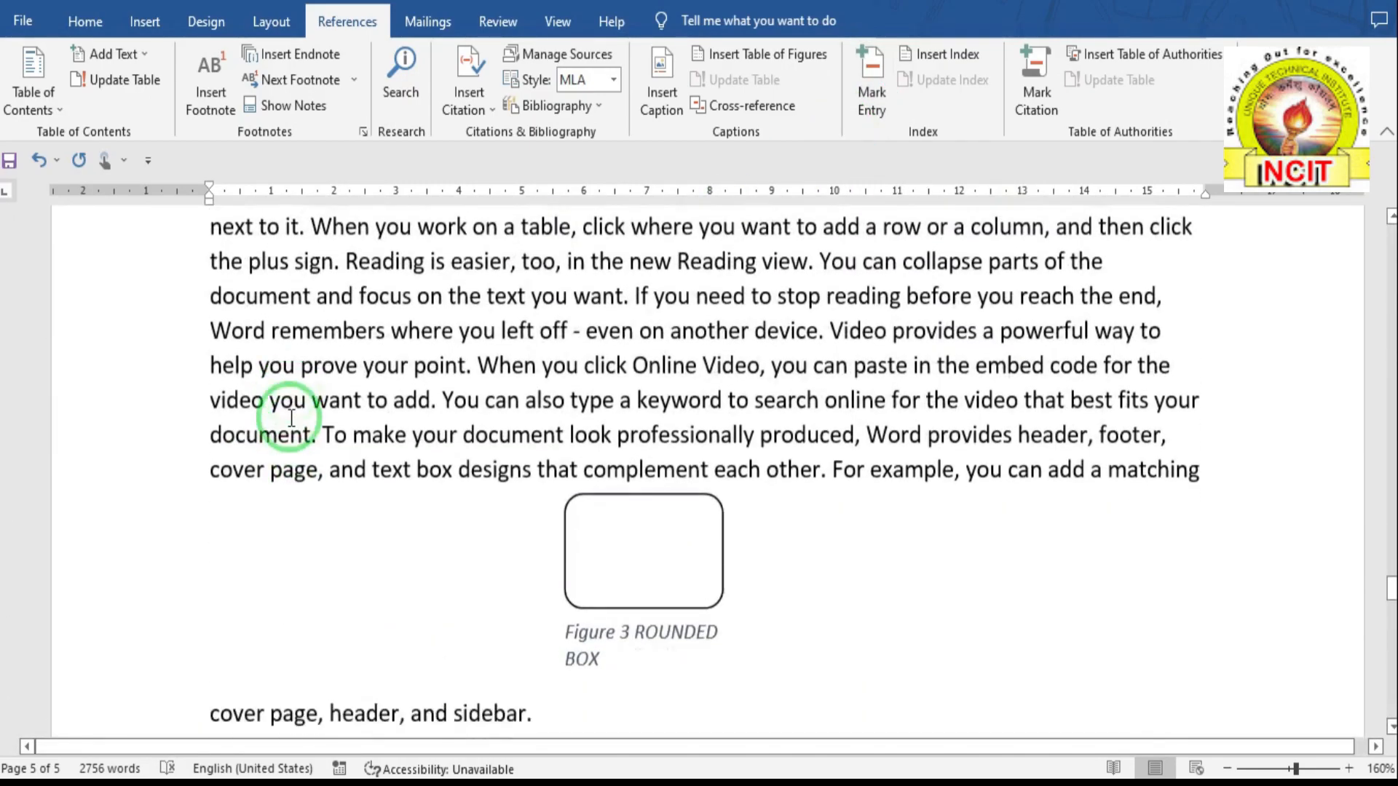
{"action": "scroll", "coordinate": [291, 418], "scroll_direction": "up", "scroll_amount": 15}
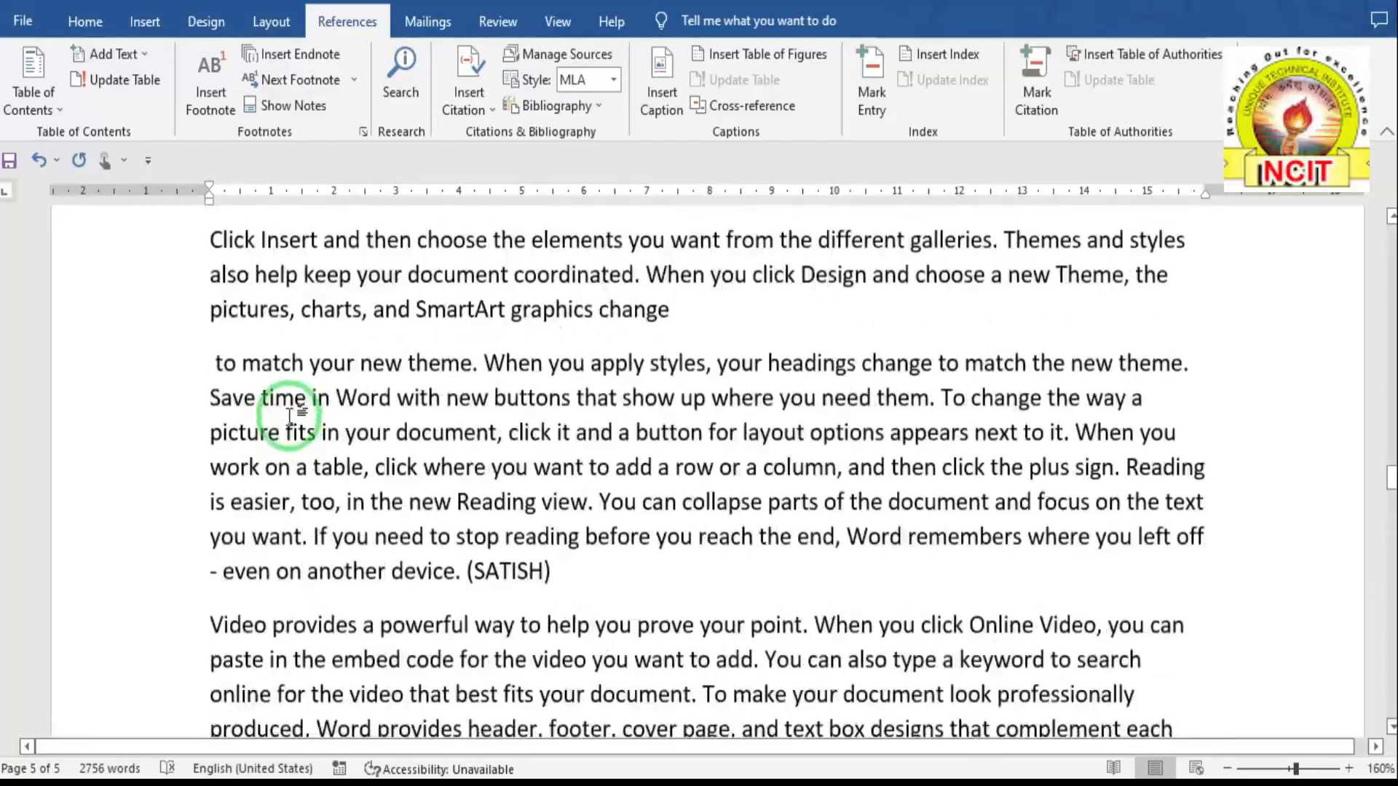
{"action": "scroll", "coordinate": [291, 412], "scroll_direction": "up", "scroll_amount": 15}
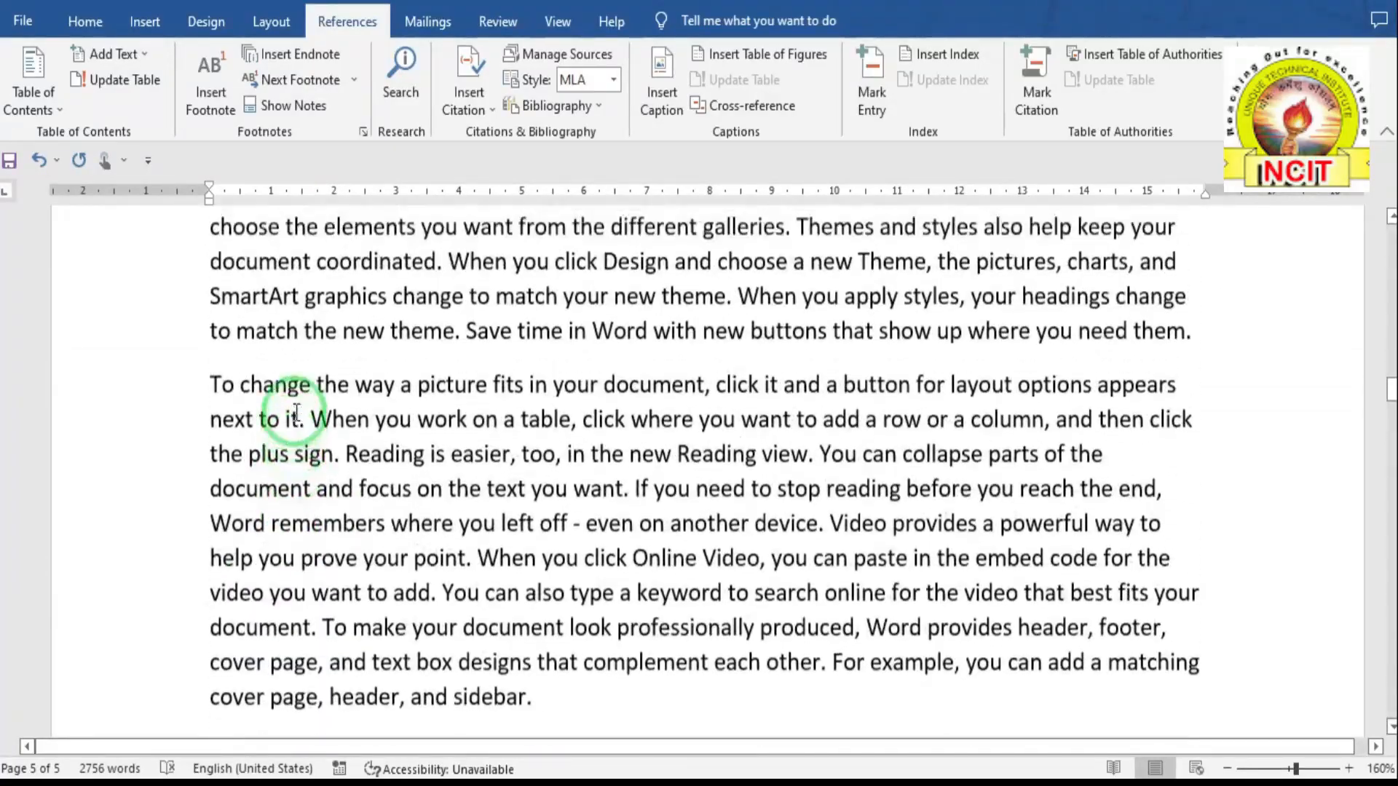
{"action": "left_click_drag", "start_coordinate": [208, 280], "coordinate": [353, 280]}
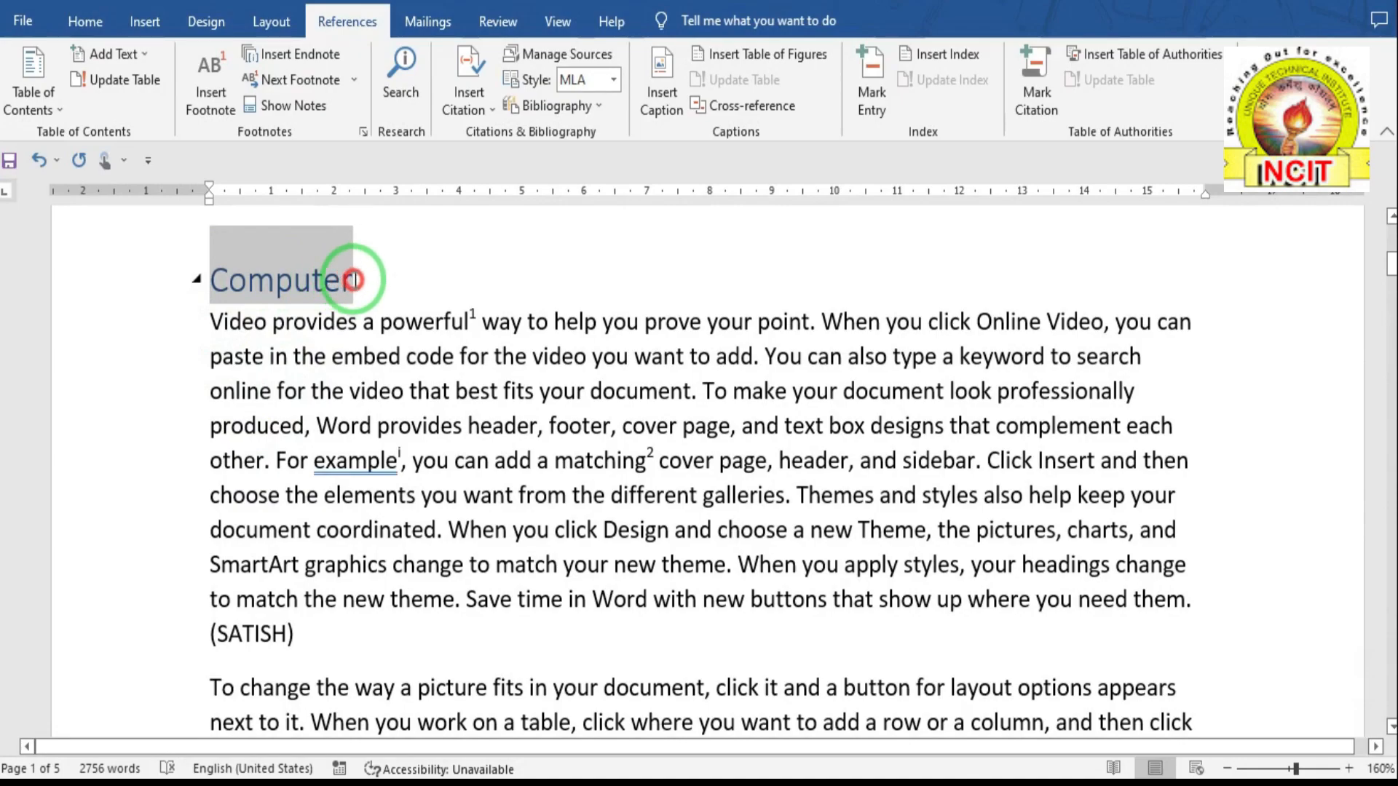
{"action": "left_click", "coordinate": [871, 105]}
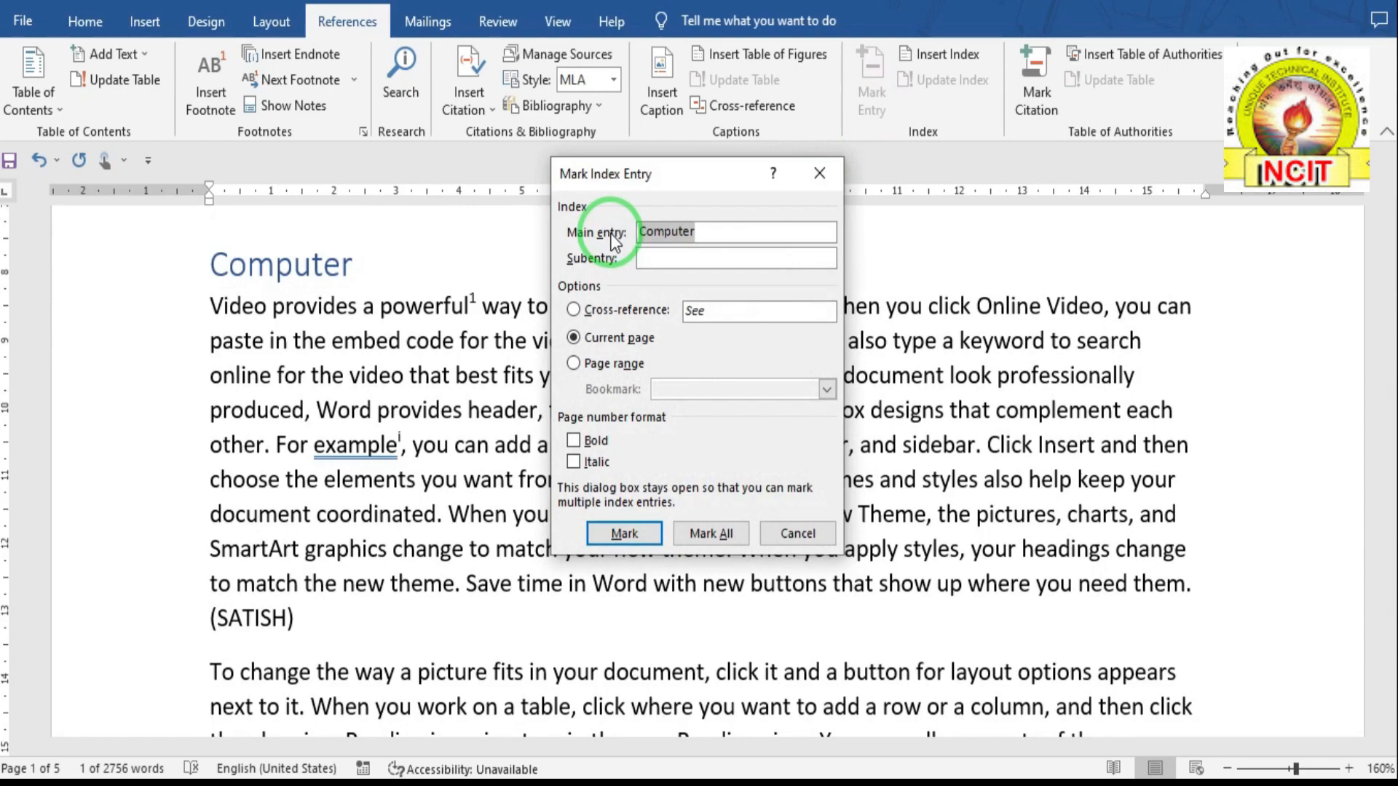
{"action": "left_click", "coordinate": [703, 233]}
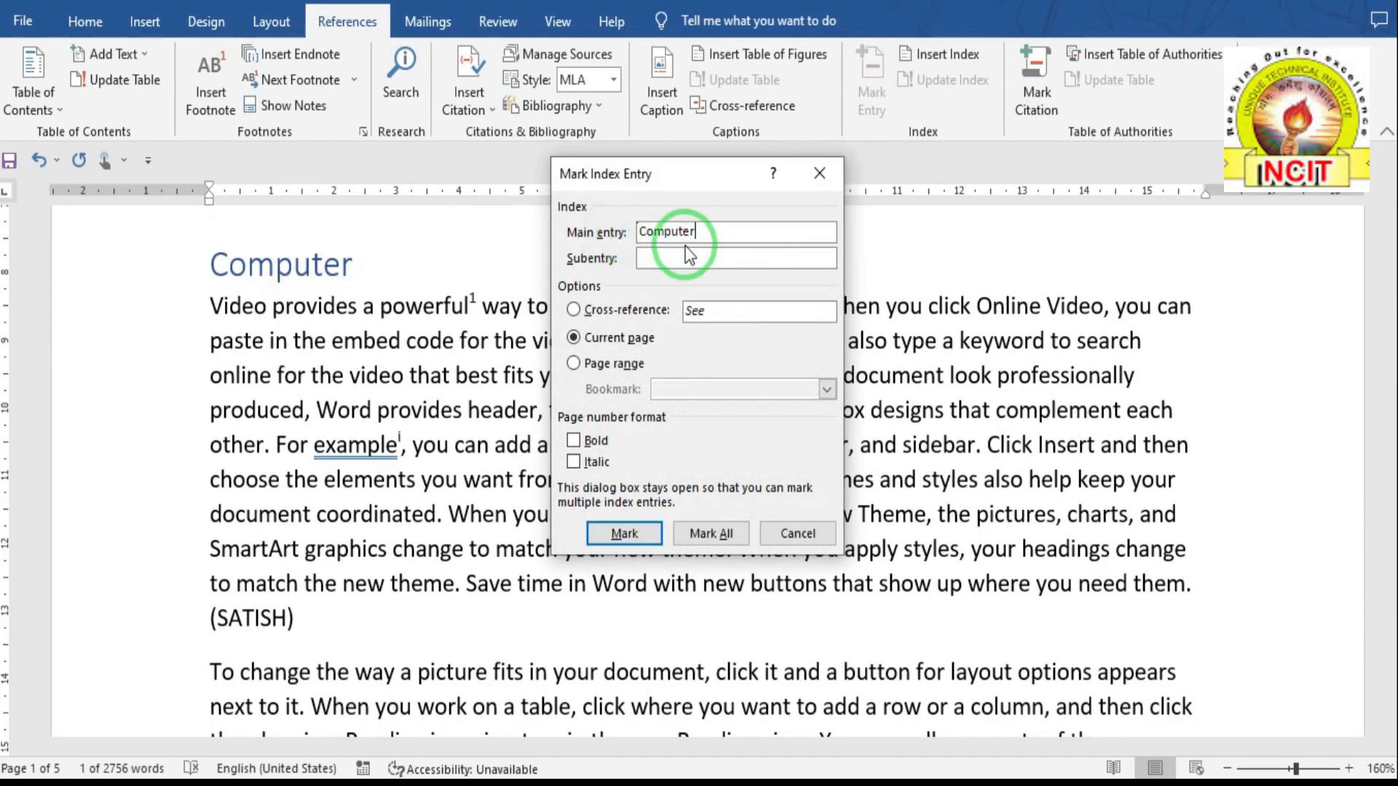
{"action": "left_click", "coordinate": [653, 260]}
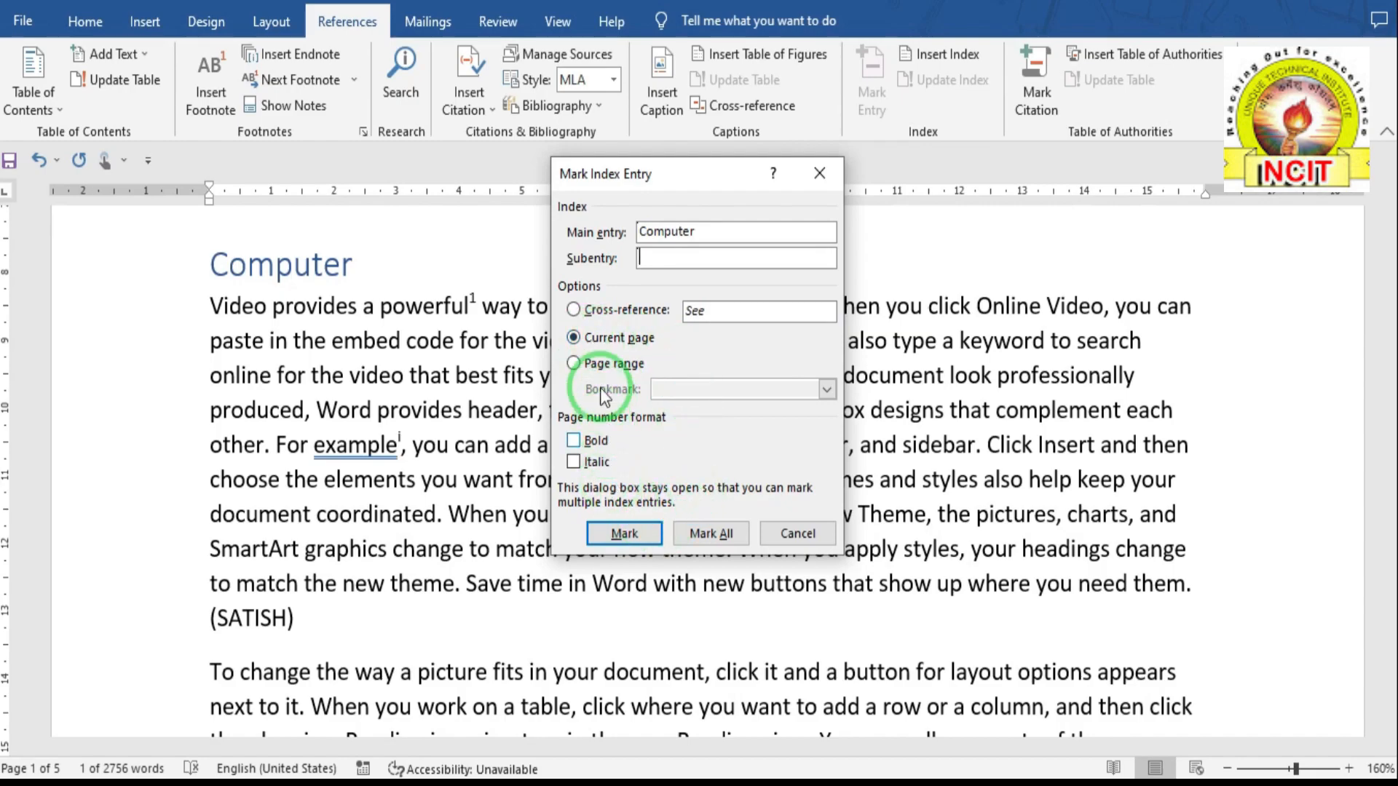
{"action": "left_click", "coordinate": [624, 535]}
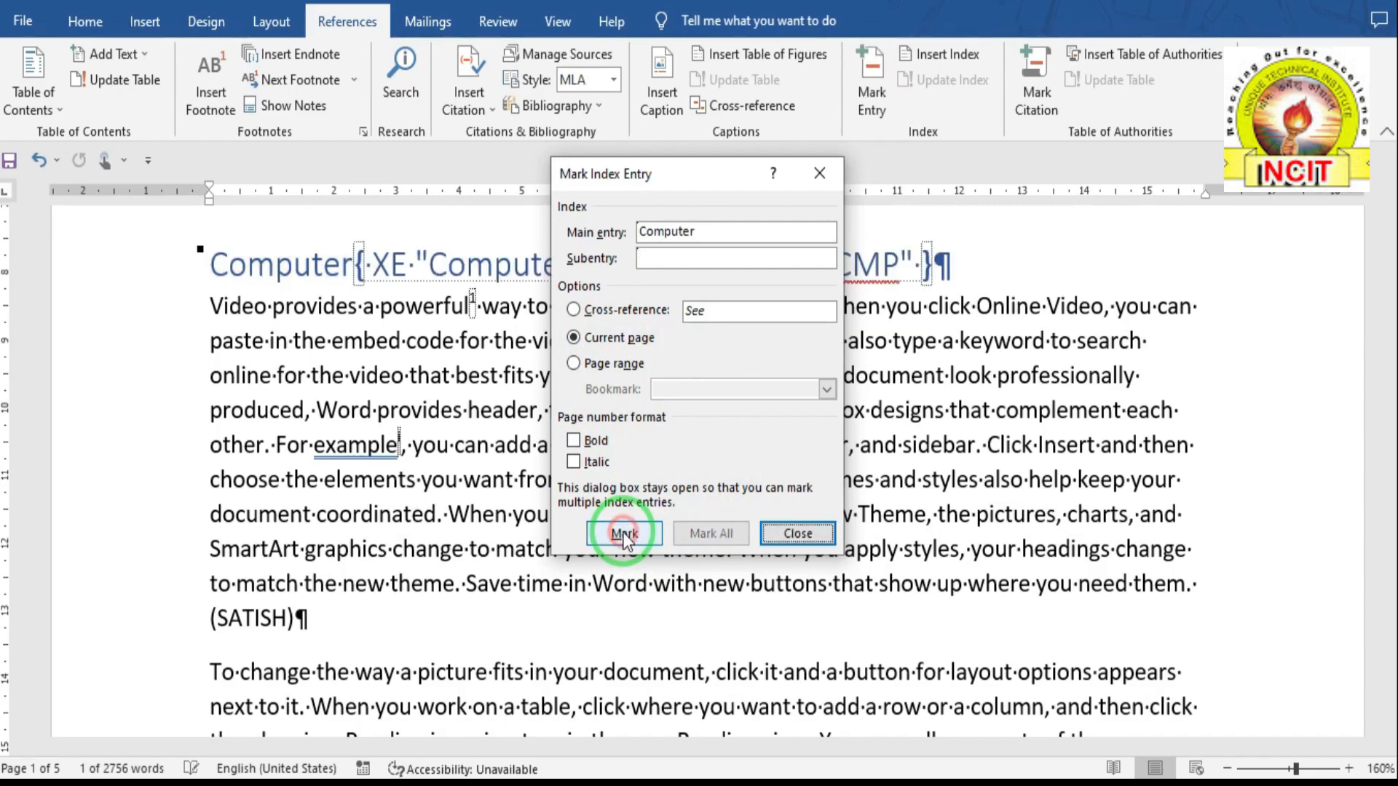
{"action": "left_click", "coordinate": [798, 533]}
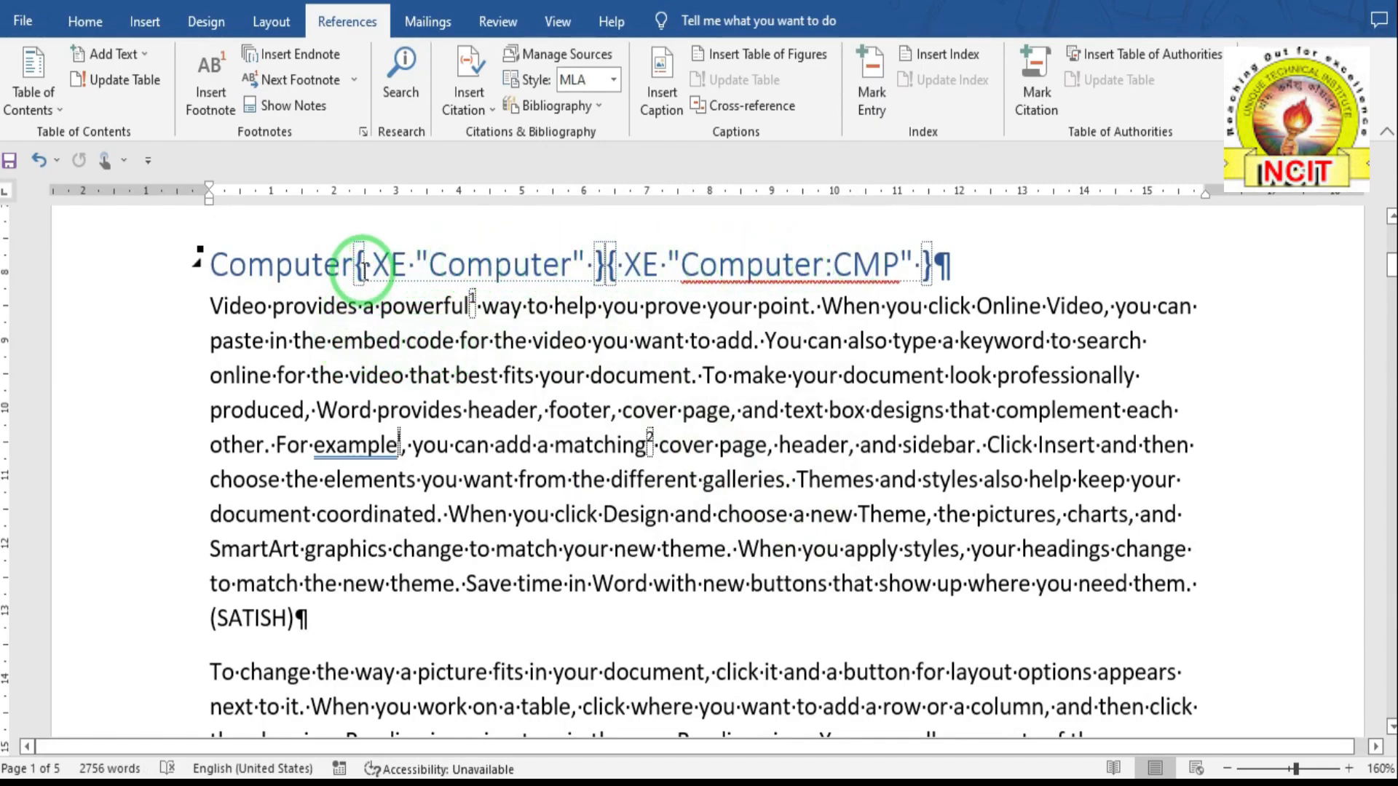
{"action": "left_click", "coordinate": [106, 38]}
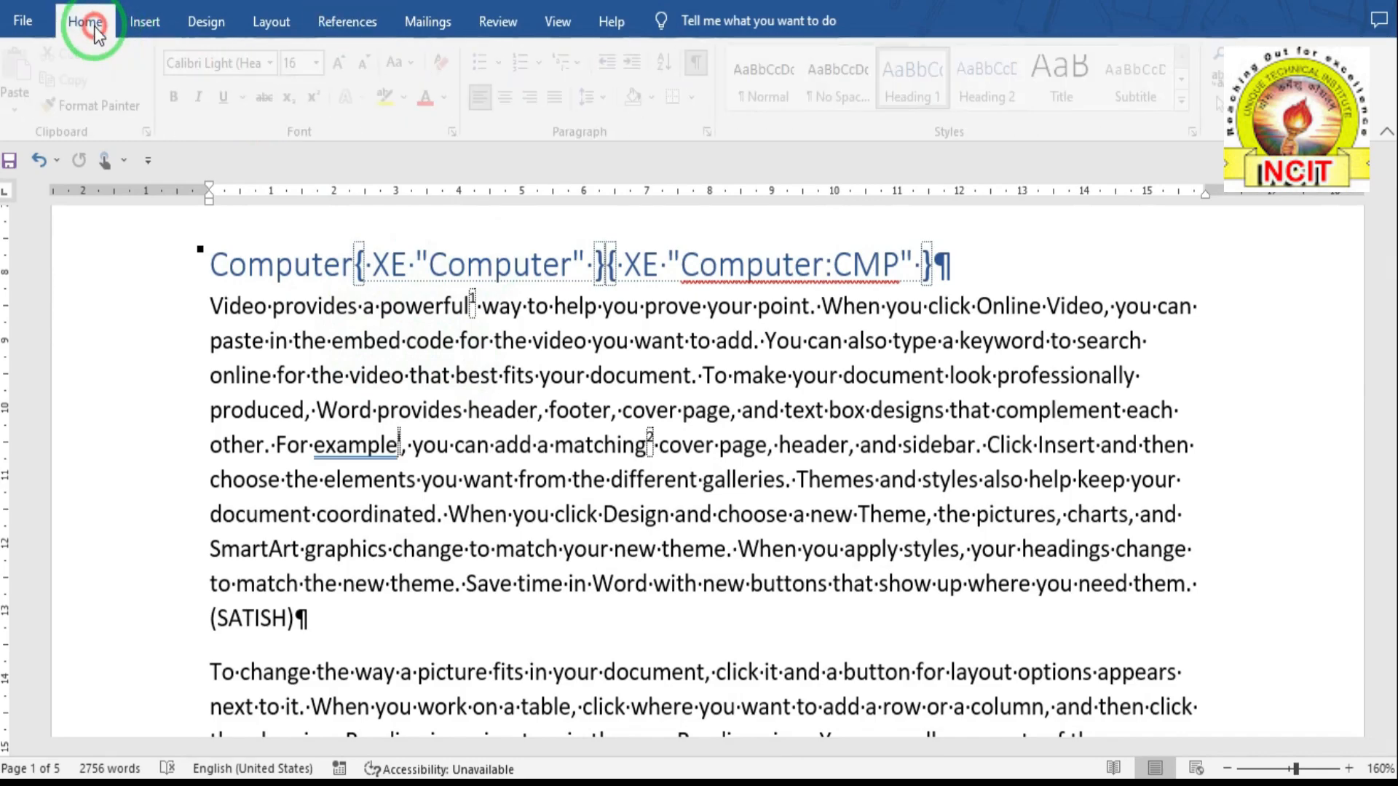
- Hide formatting marks and index fields, then select the Computer Hardware heading on page 3
{"action": "left_click", "coordinate": [703, 67]}
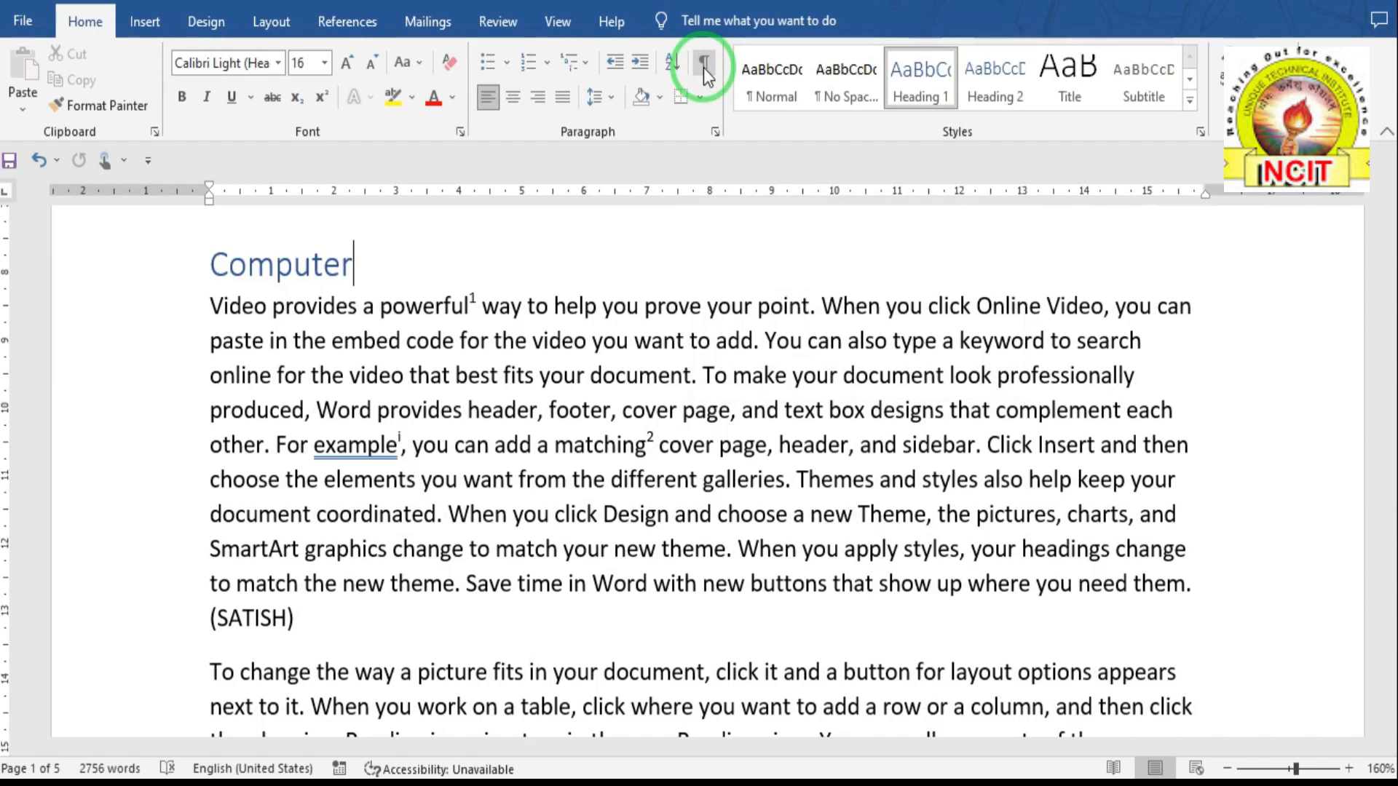
{"action": "left_click", "coordinate": [271, 22]}
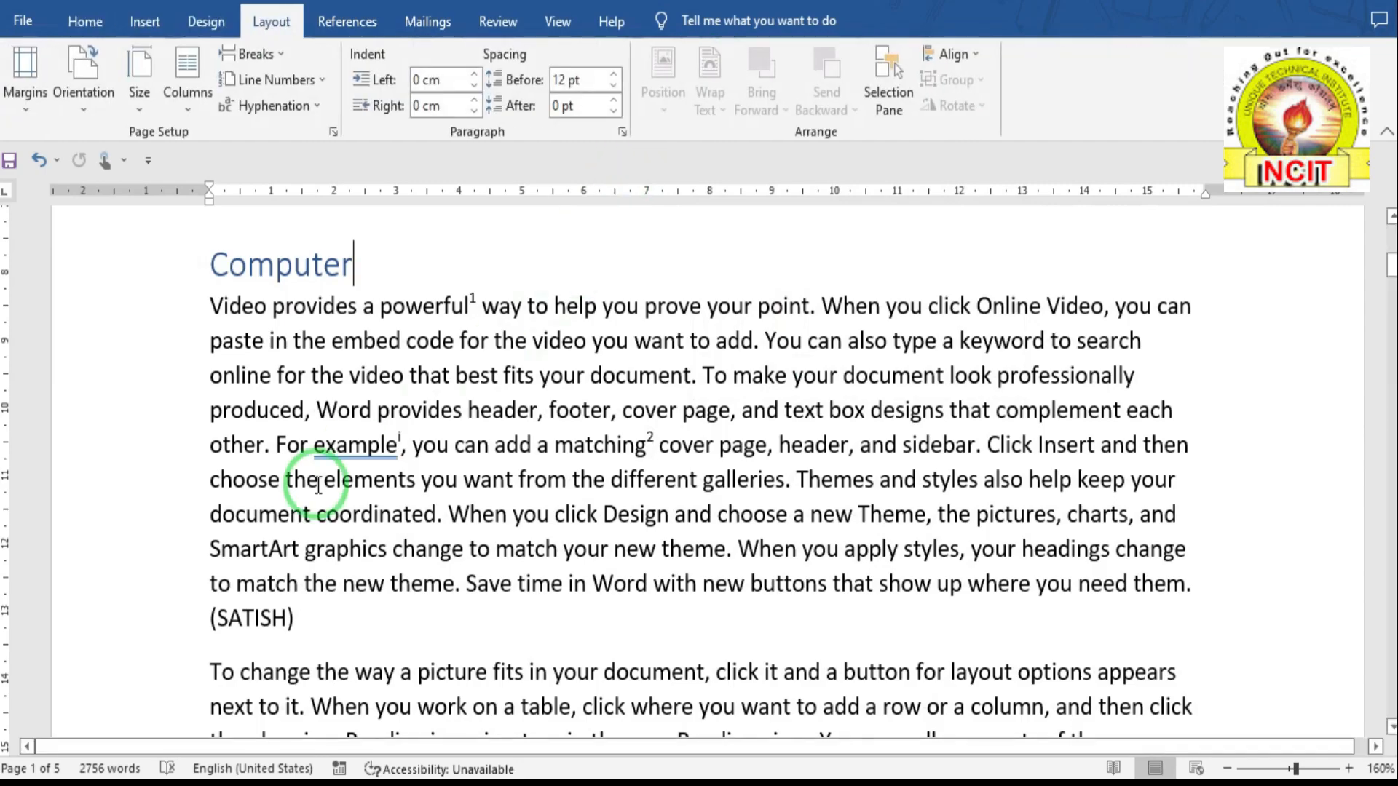
{"action": "left_click", "coordinate": [346, 436]}
{"action": "scroll", "coordinate": [349, 434], "scroll_direction": "down", "scroll_amount": 10}
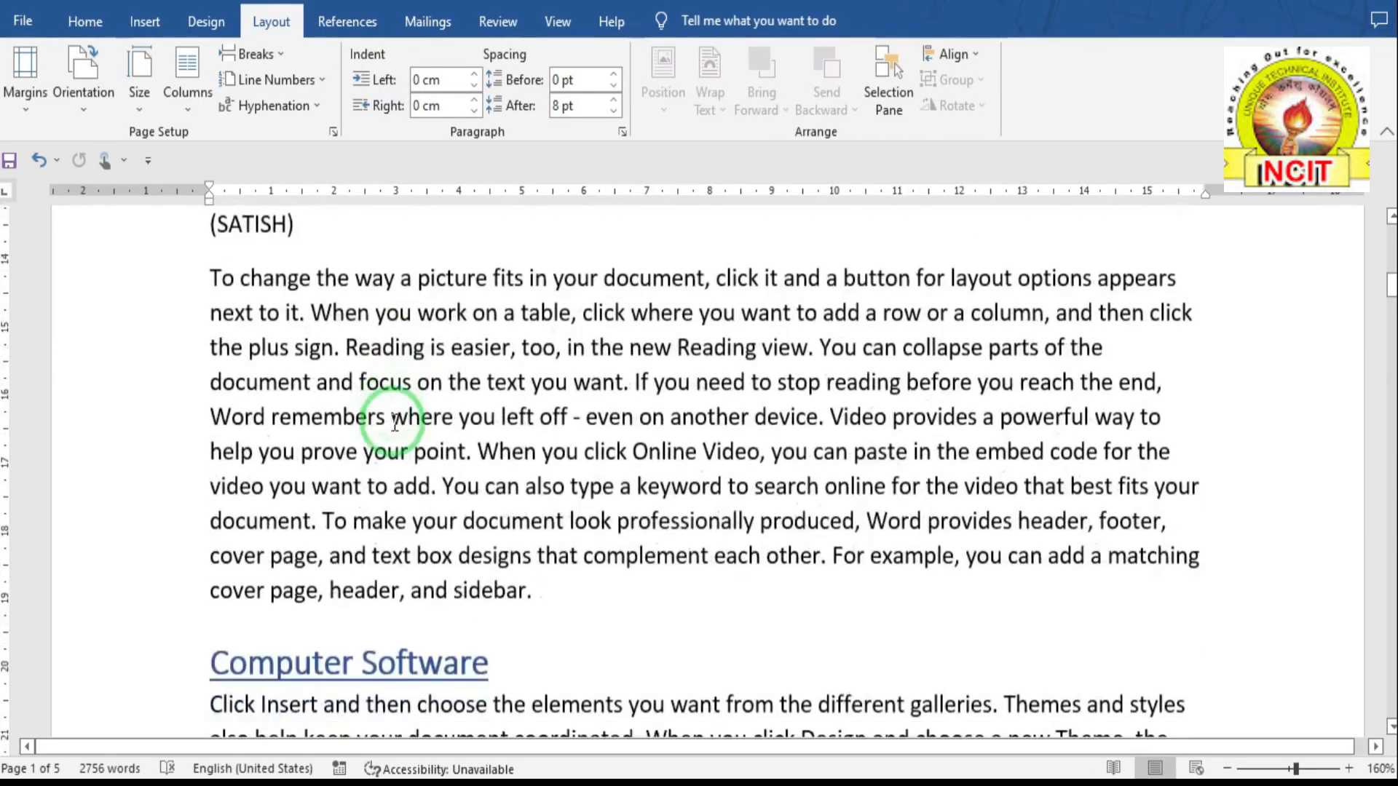
{"action": "scroll", "coordinate": [394, 422], "scroll_direction": "down", "scroll_amount": 10}
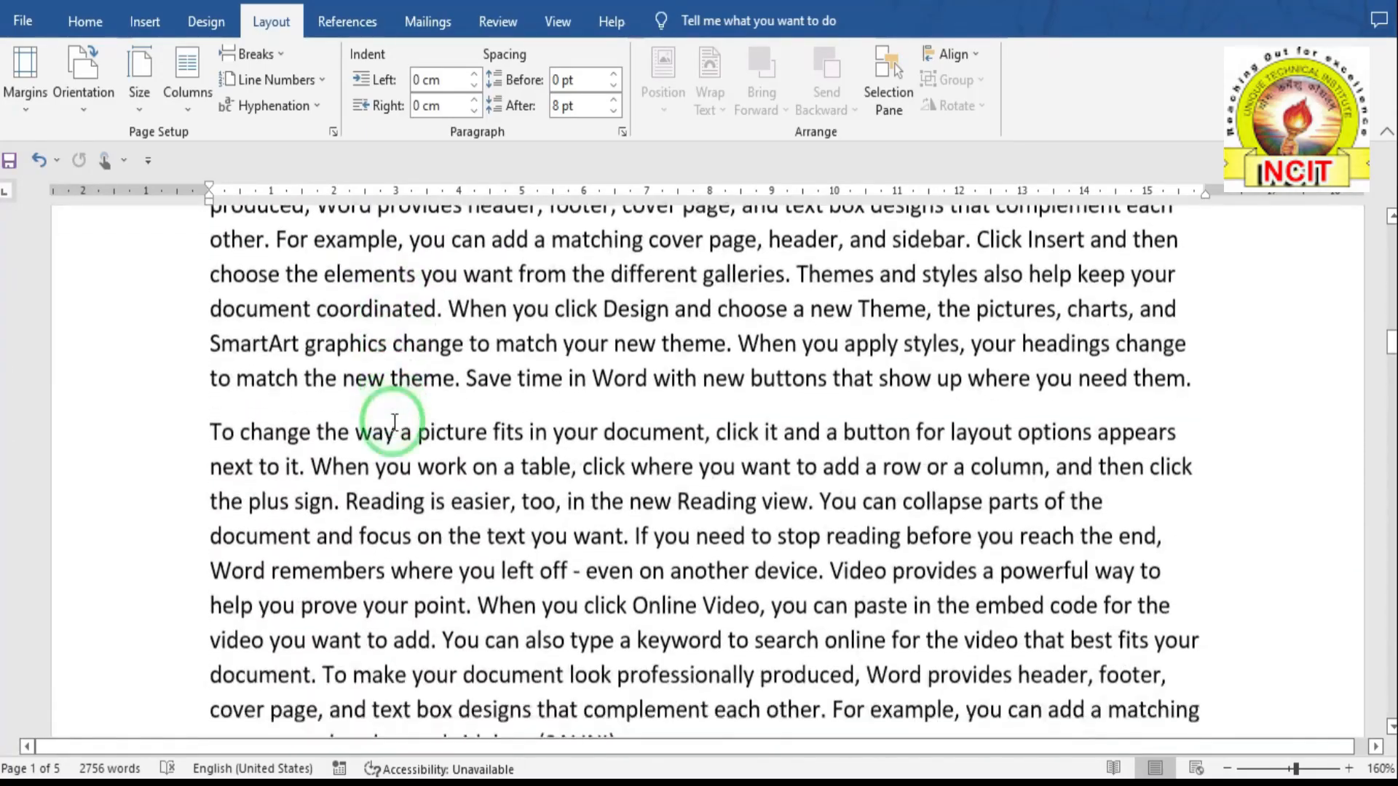
{"action": "scroll", "coordinate": [394, 424], "scroll_direction": "down", "scroll_amount": 10}
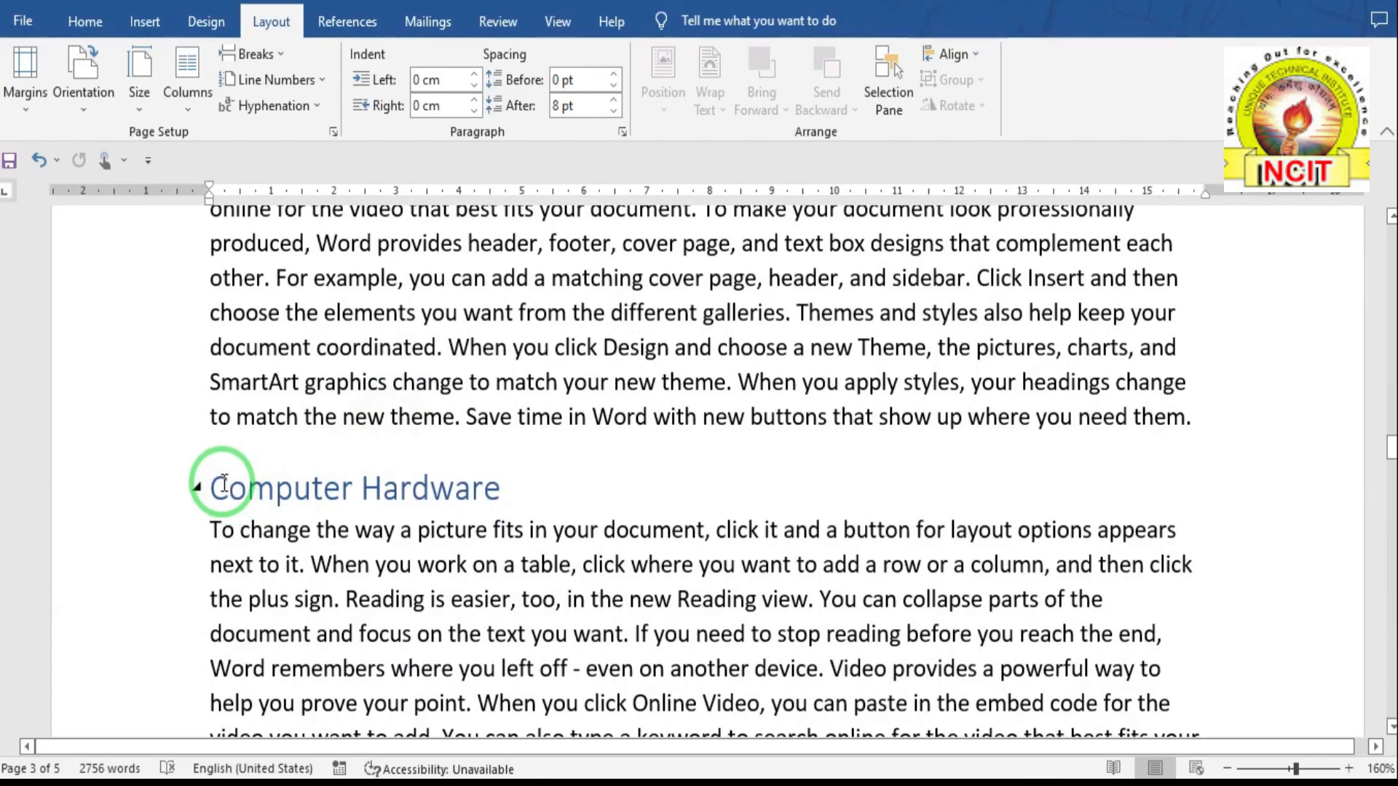
{"action": "left_click_drag", "start_coordinate": [211, 487], "coordinate": [478, 472]}
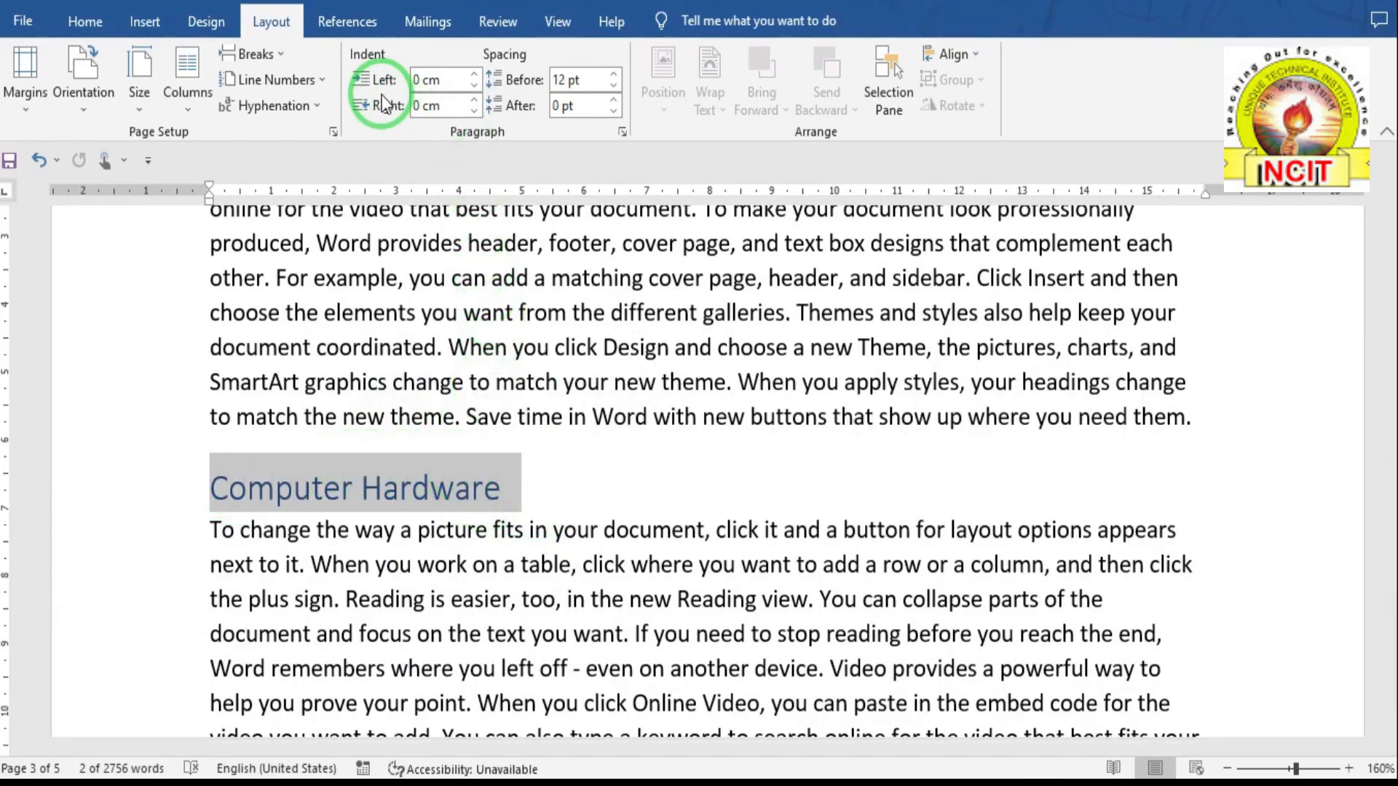
{"action": "left_click", "coordinate": [360, 23]}
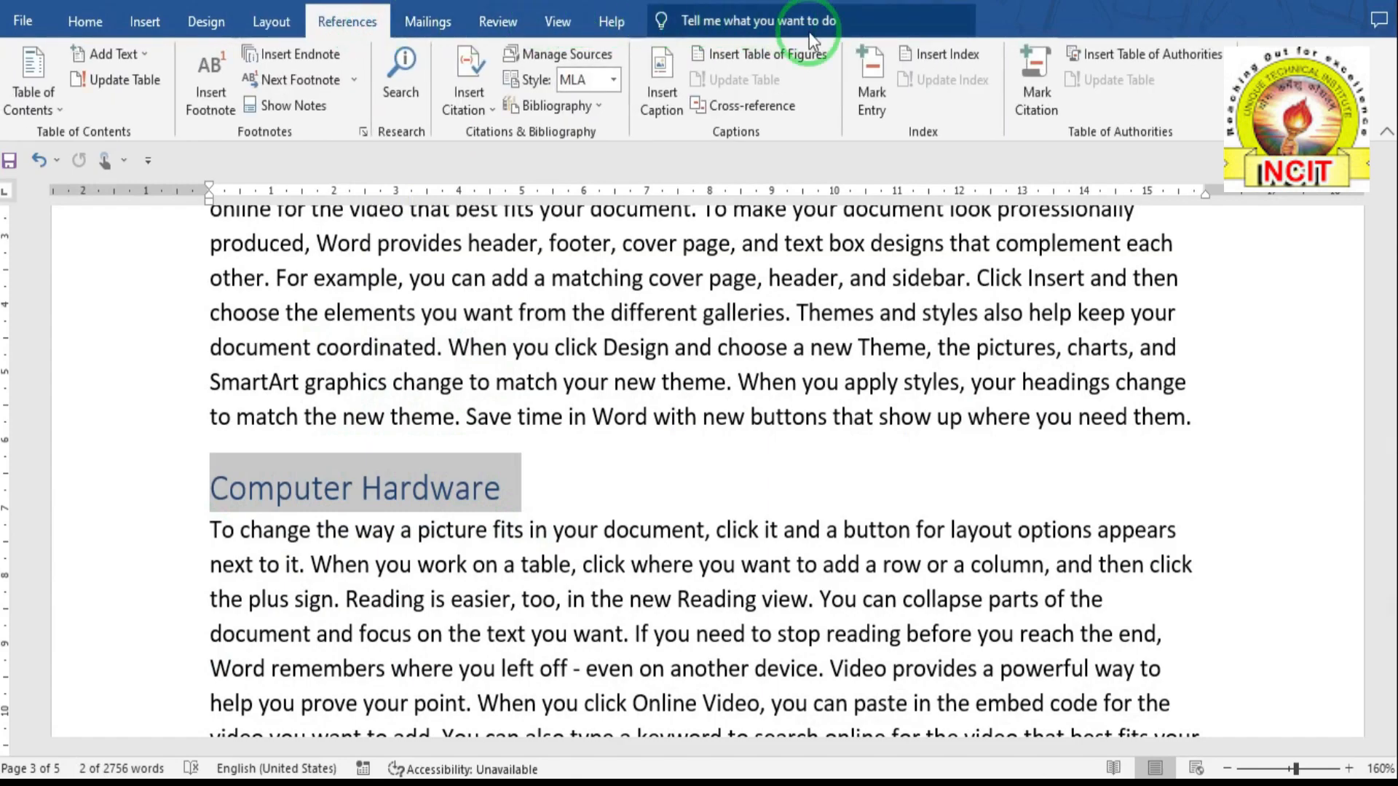
- Mark the Computer Hardware heading as a main index entry referencing the current page
{"action": "left_click", "coordinate": [870, 99]}
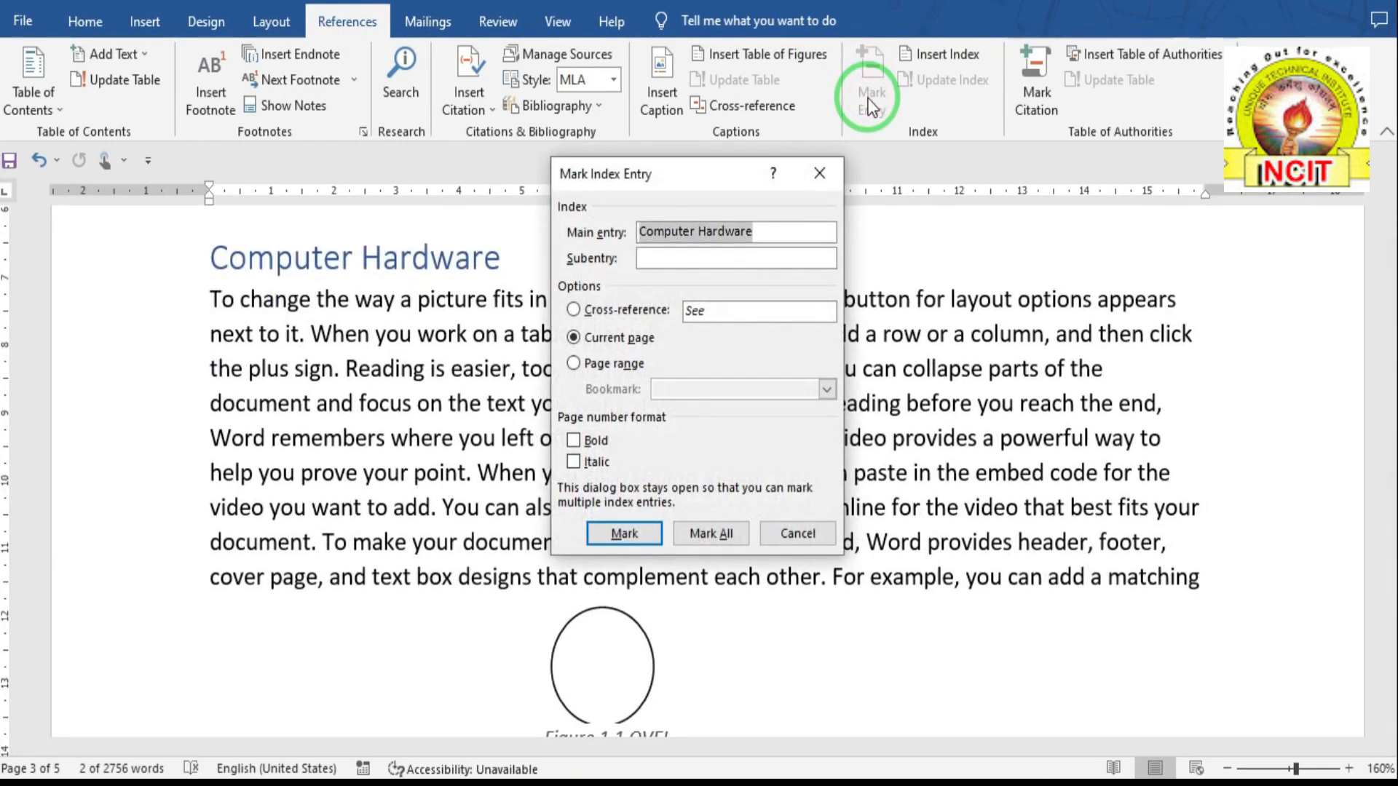
{"action": "left_click", "coordinate": [764, 233]}
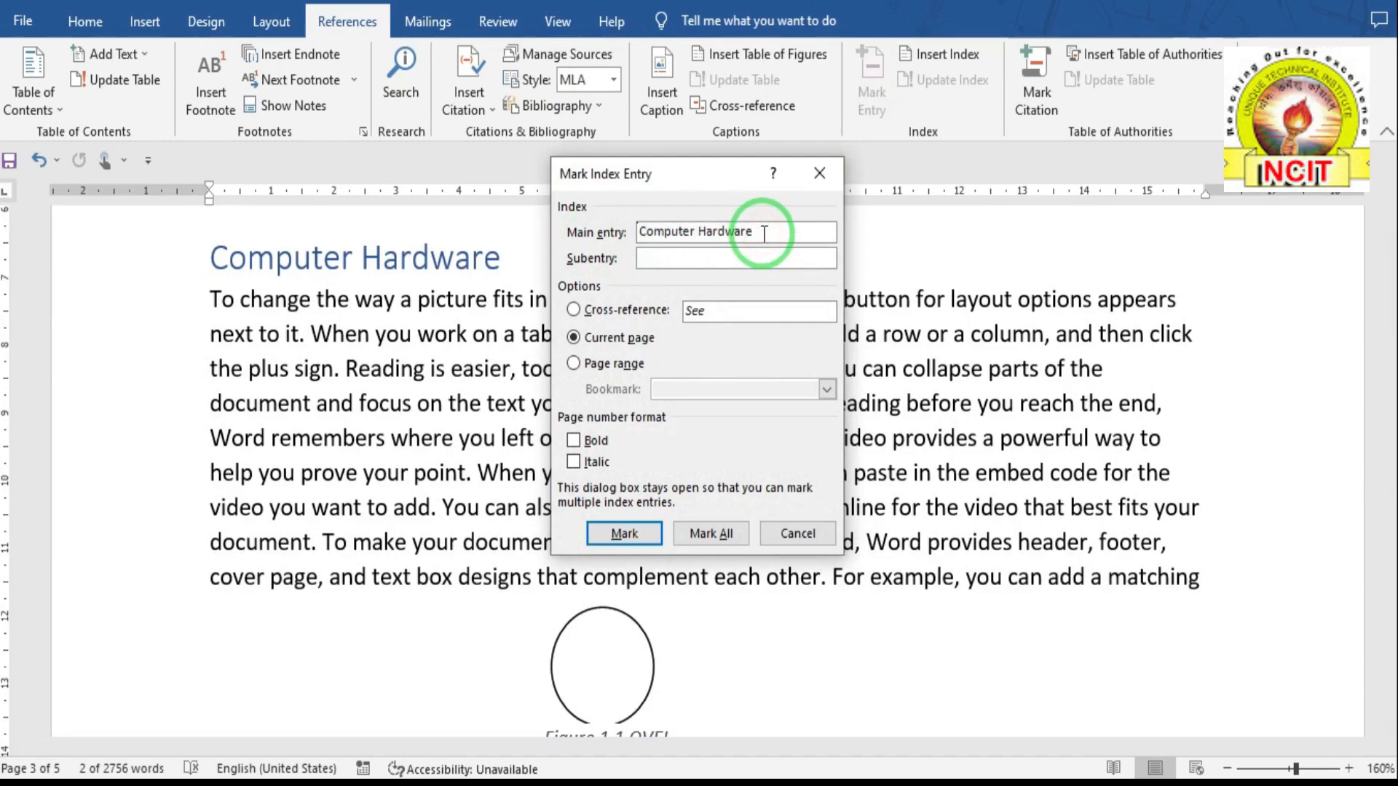
{"action": "left_click", "coordinate": [664, 262]}
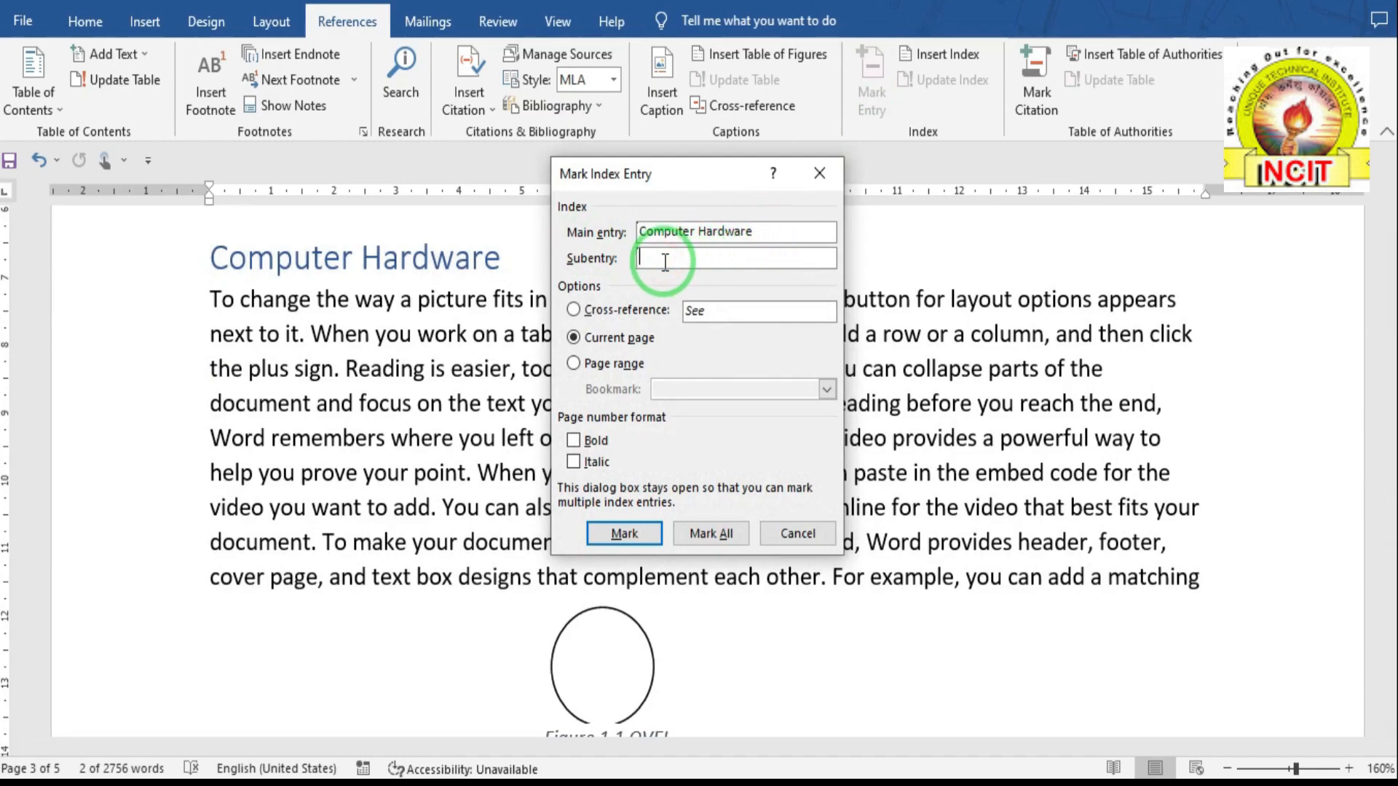
{"action": "left_click", "coordinate": [619, 339]}
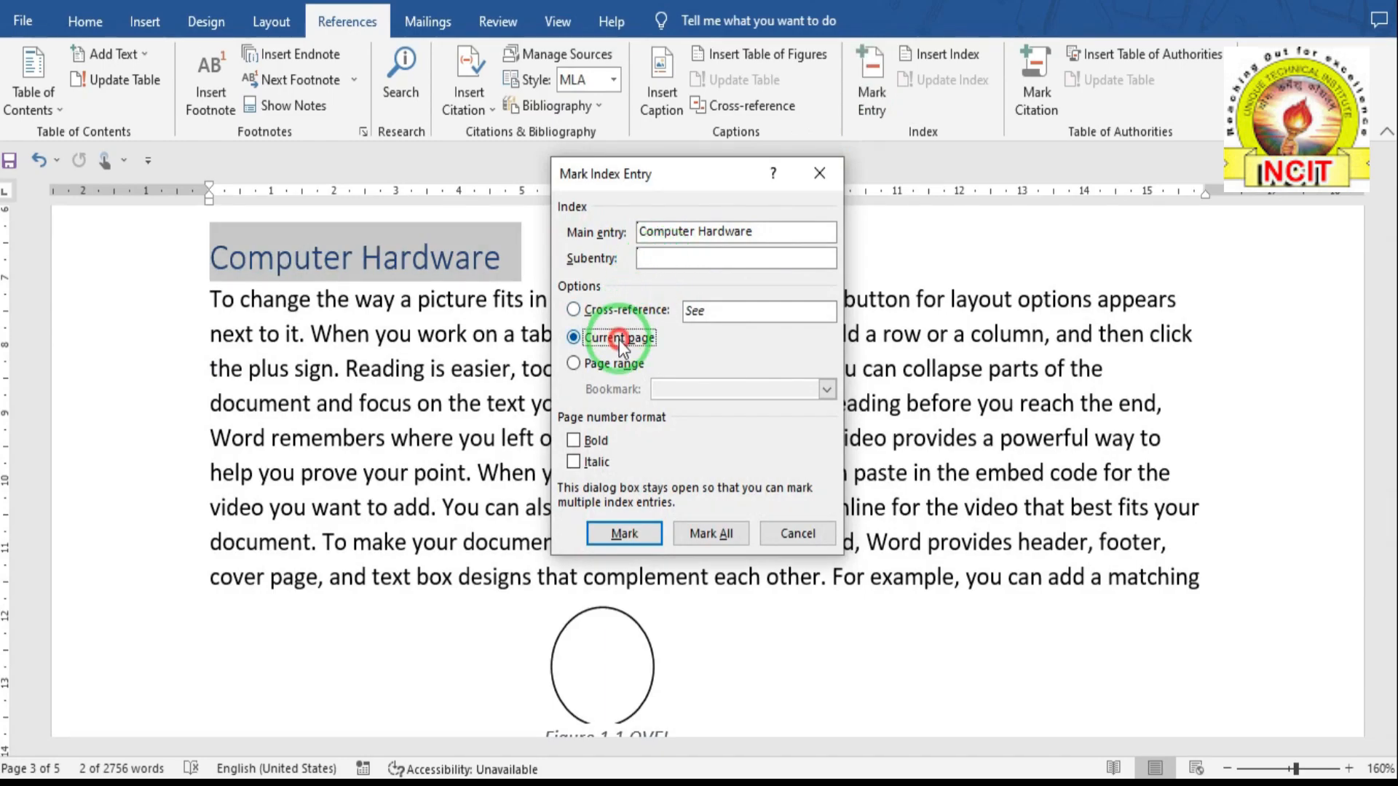
{"action": "left_click", "coordinate": [635, 531]}
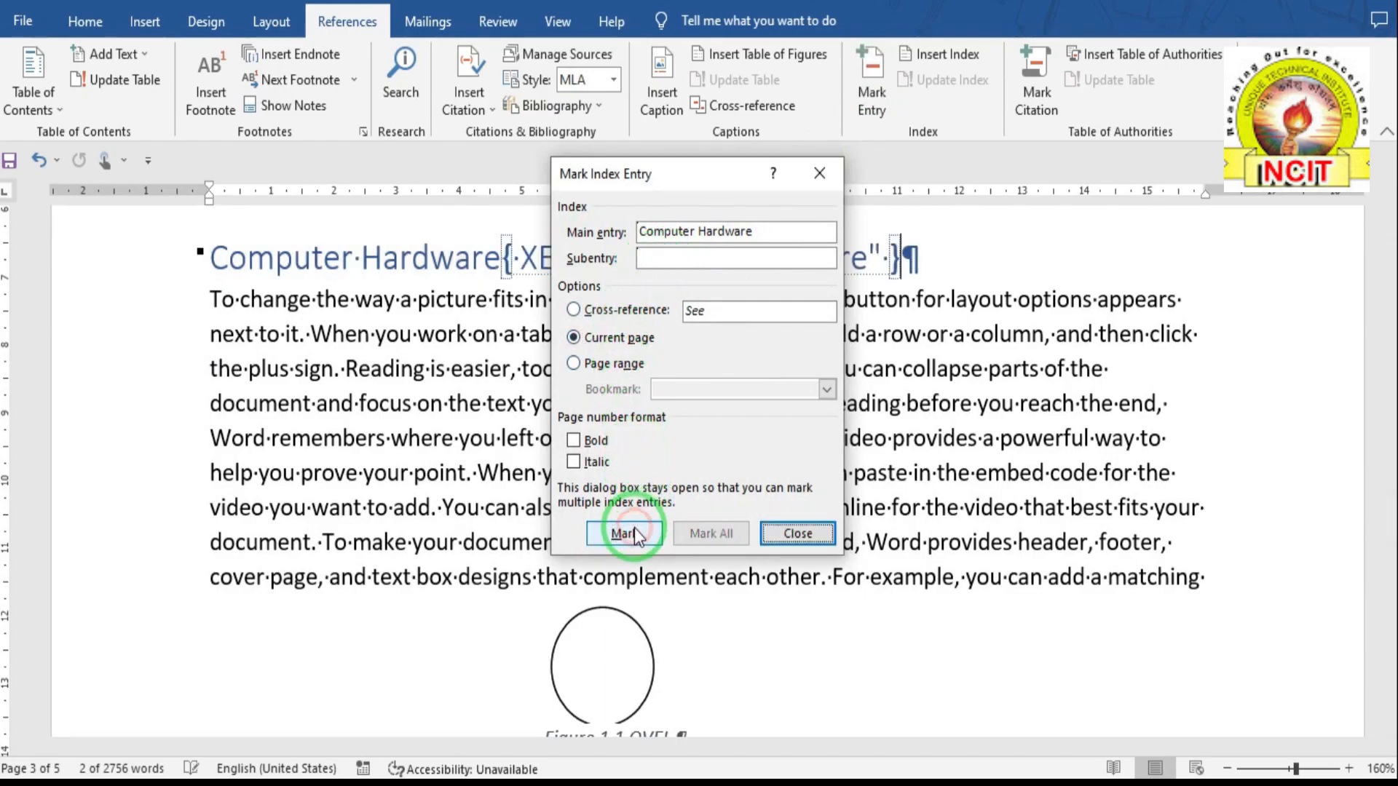
{"action": "left_click", "coordinate": [779, 533]}
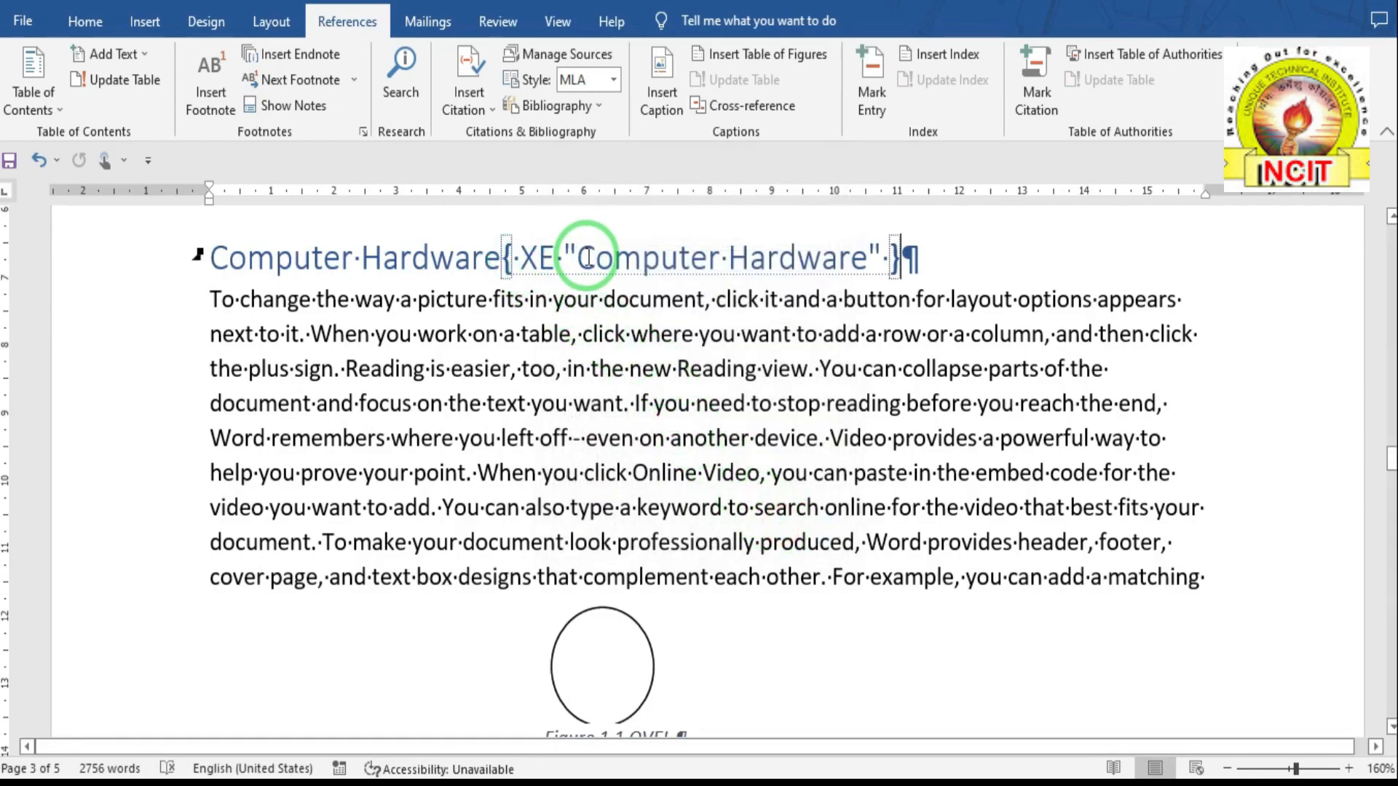
- Hide formatting marks and index fields, then place the caret above the table of figures on page 5
{"action": "left_click", "coordinate": [86, 25]}
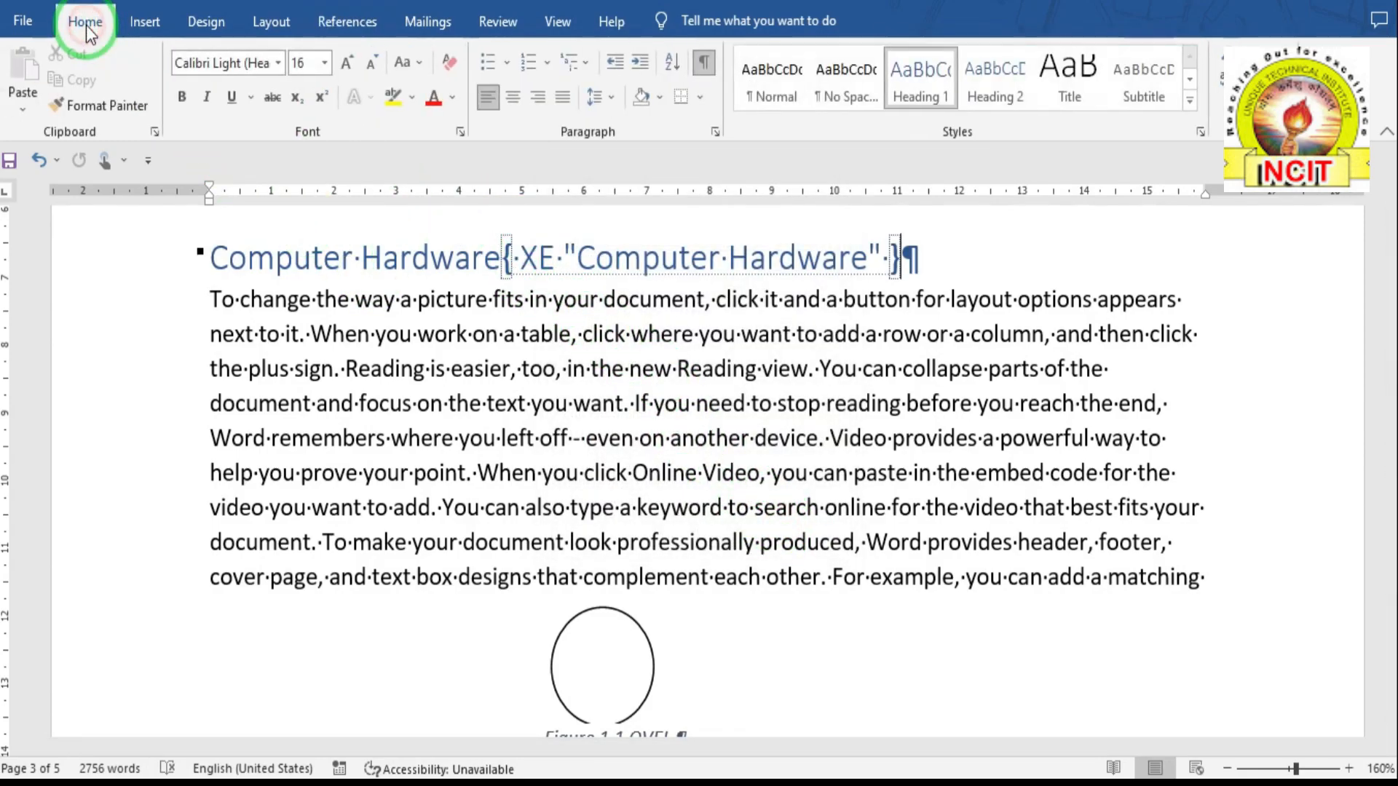
{"action": "left_click", "coordinate": [704, 63]}
{"action": "left_click", "coordinate": [705, 63]}
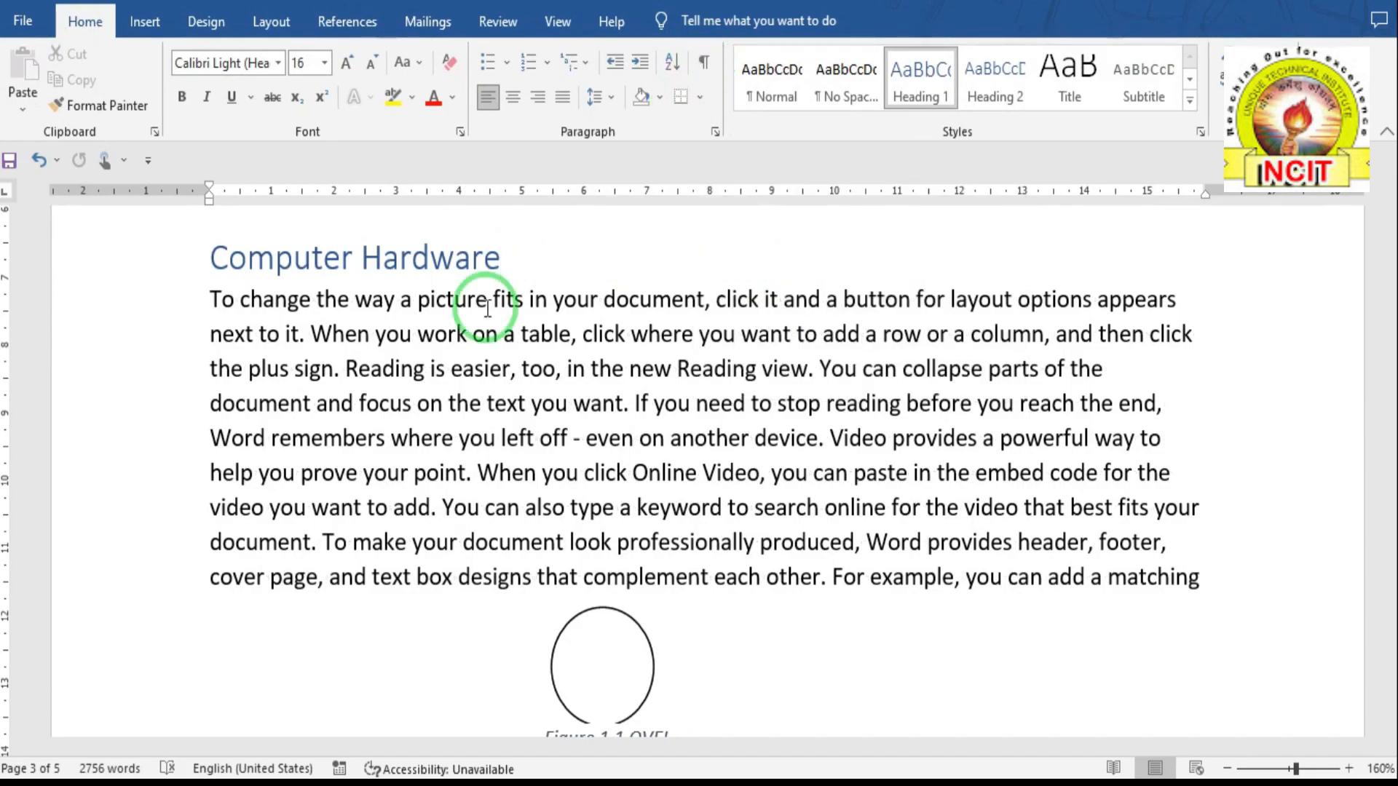
{"action": "scroll", "coordinate": [461, 321], "scroll_direction": "down", "scroll_amount": 8}
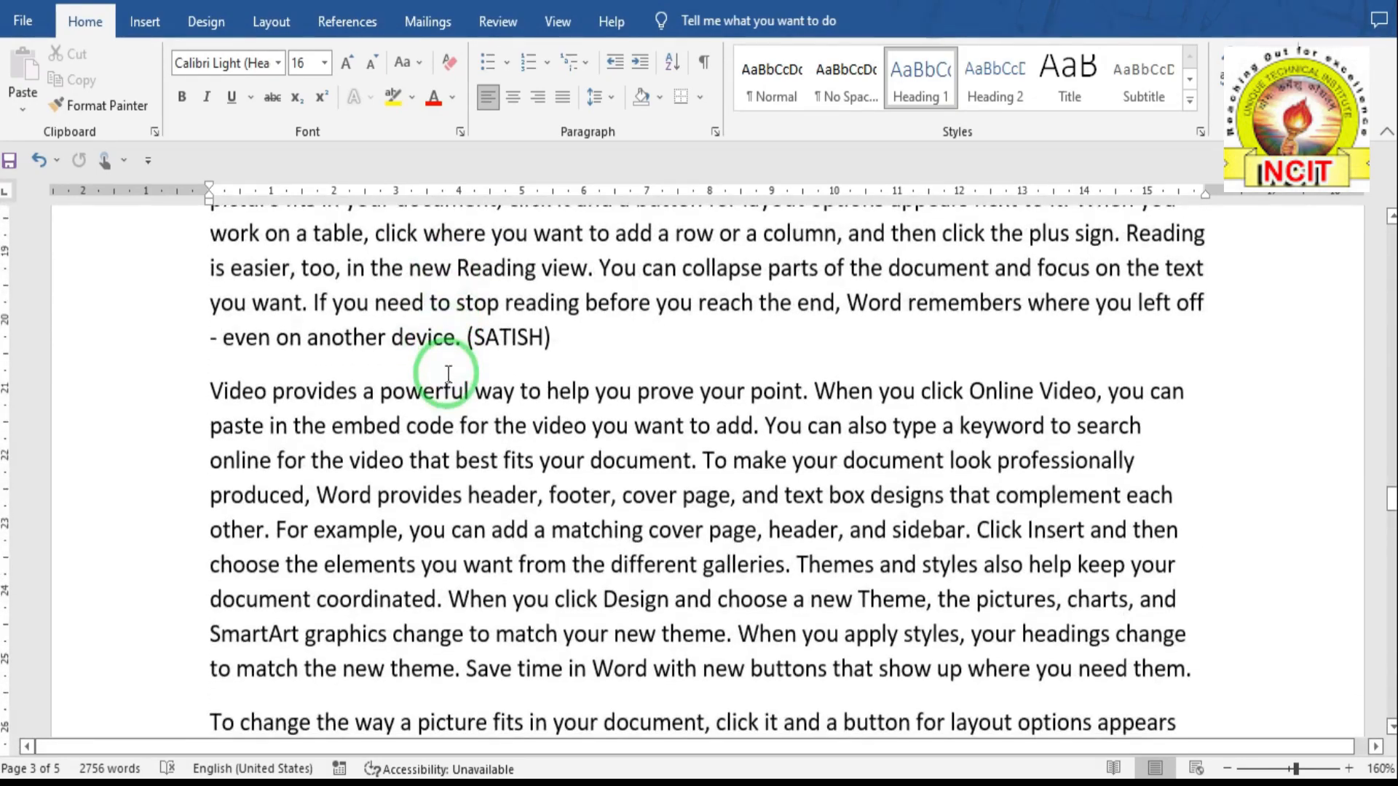
{"action": "scroll", "coordinate": [448, 374], "scroll_direction": "down", "scroll_amount": 10}
{"action": "scroll", "coordinate": [448, 374], "scroll_direction": "down", "scroll_amount": 15}
{"action": "left_click", "coordinate": [226, 360]}
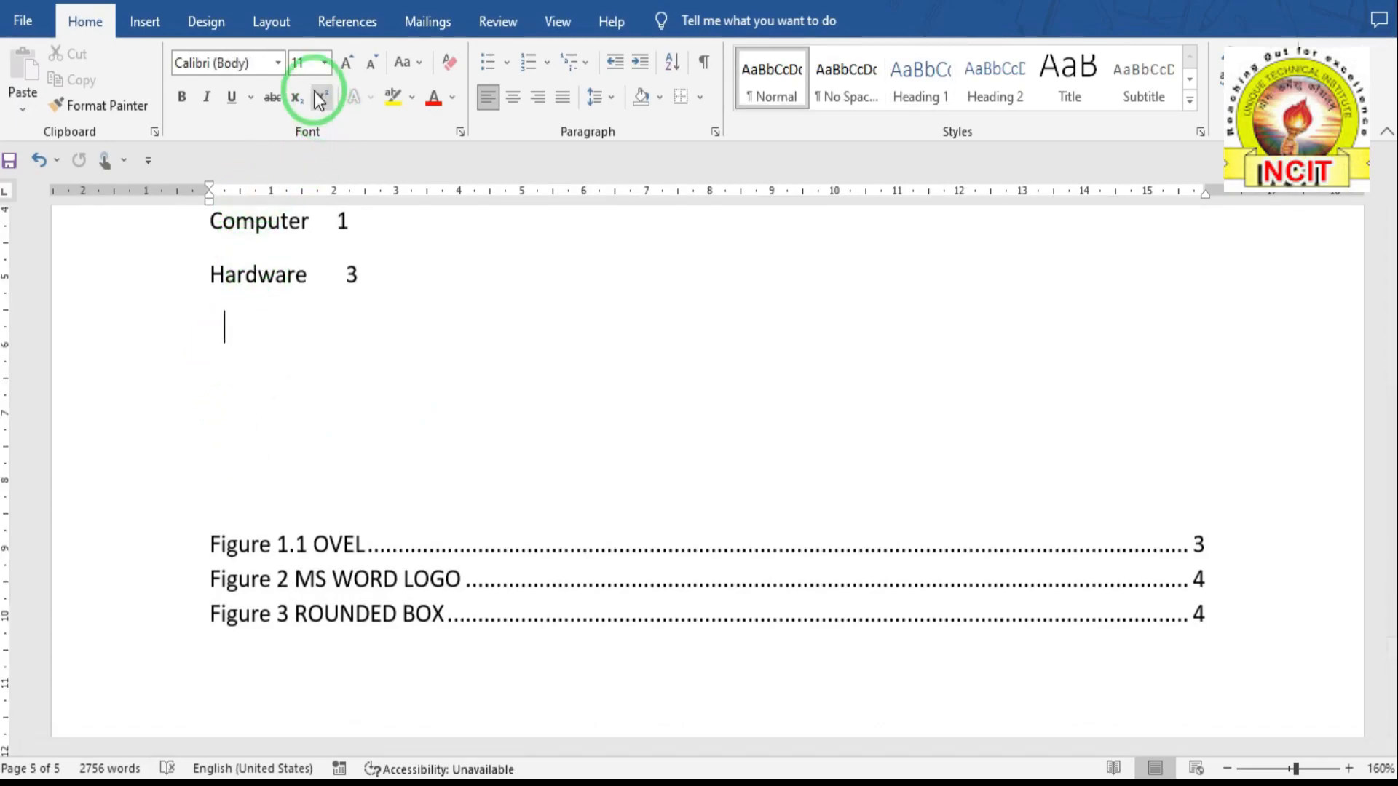
- Open the Insert Index settings from References and raise the index columns to 3
{"action": "left_click", "coordinate": [345, 23]}
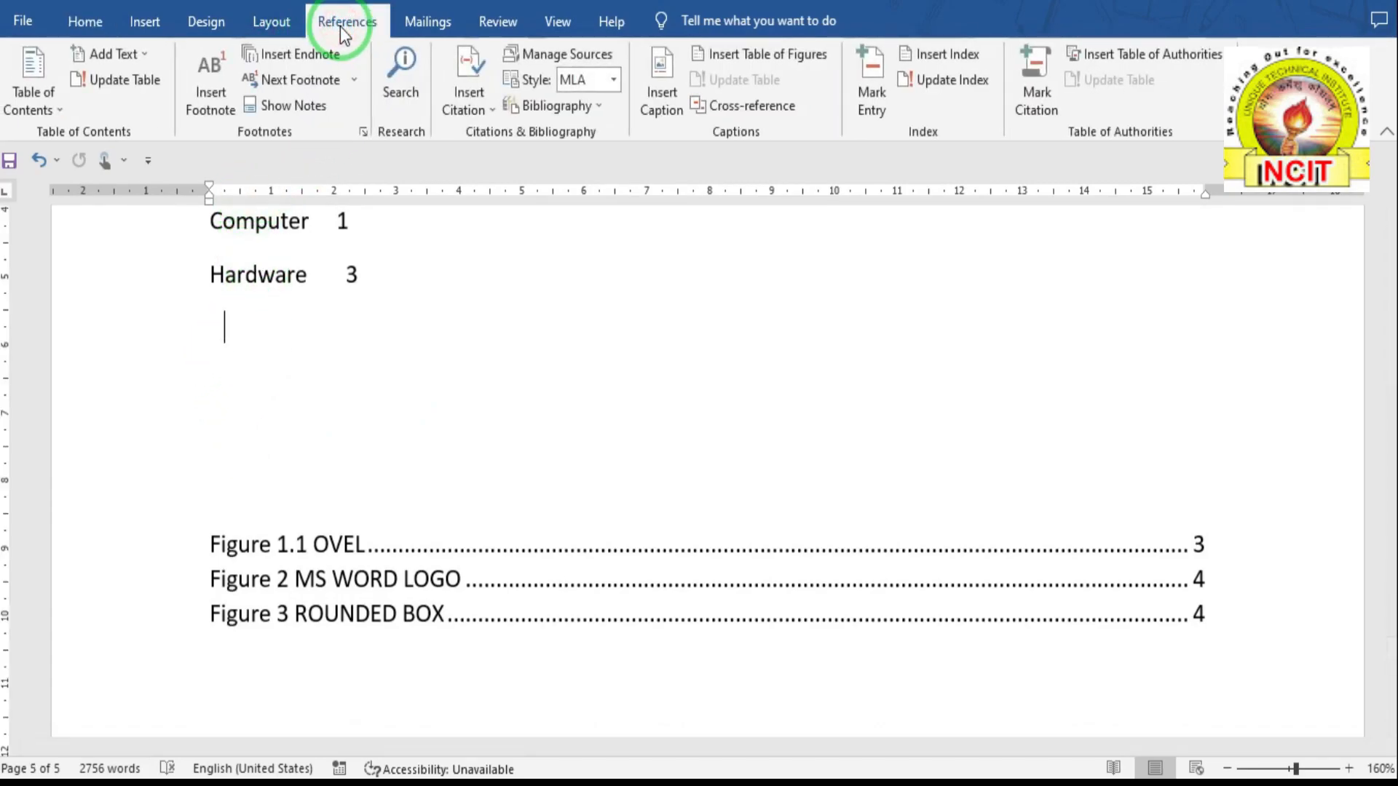
{"action": "left_click", "coordinate": [937, 59]}
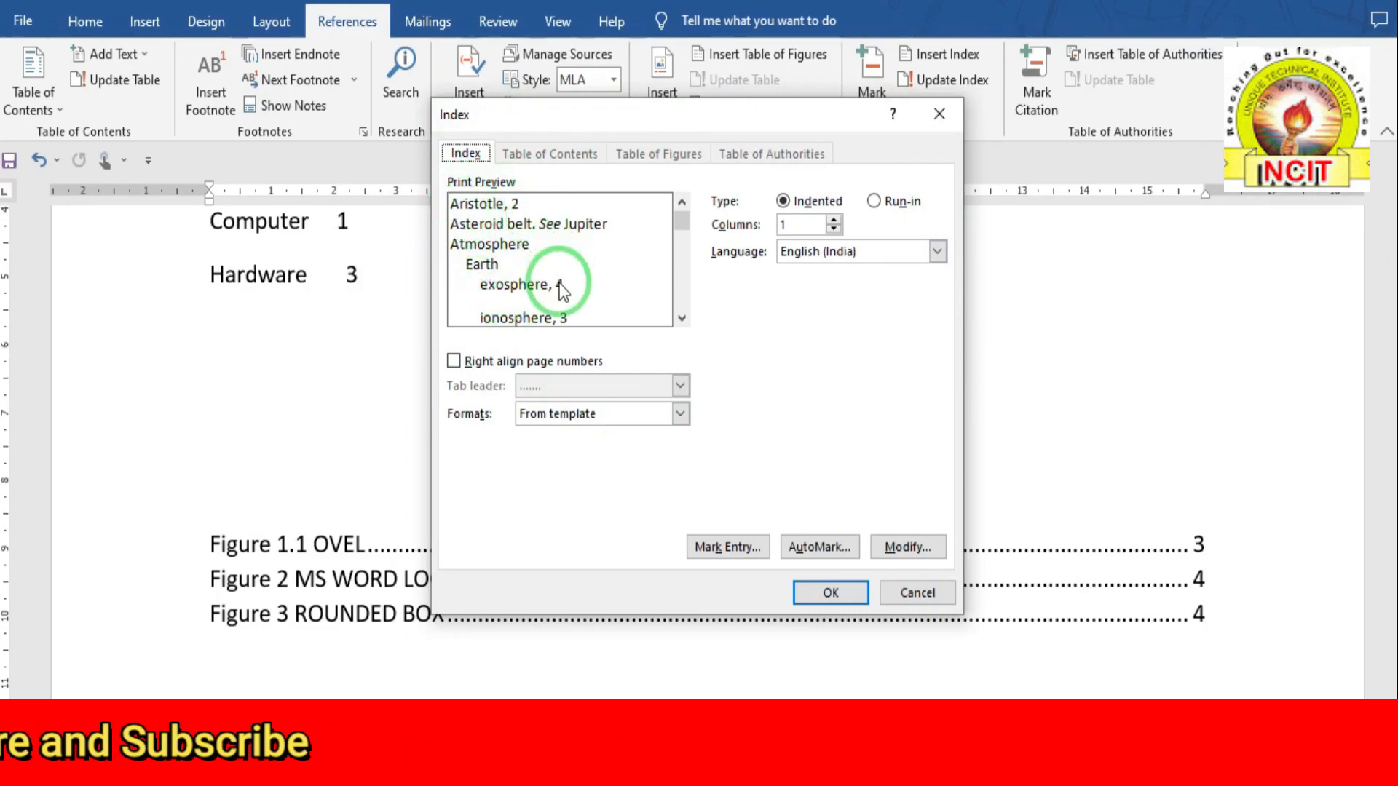
{"action": "left_click", "coordinate": [790, 226]}
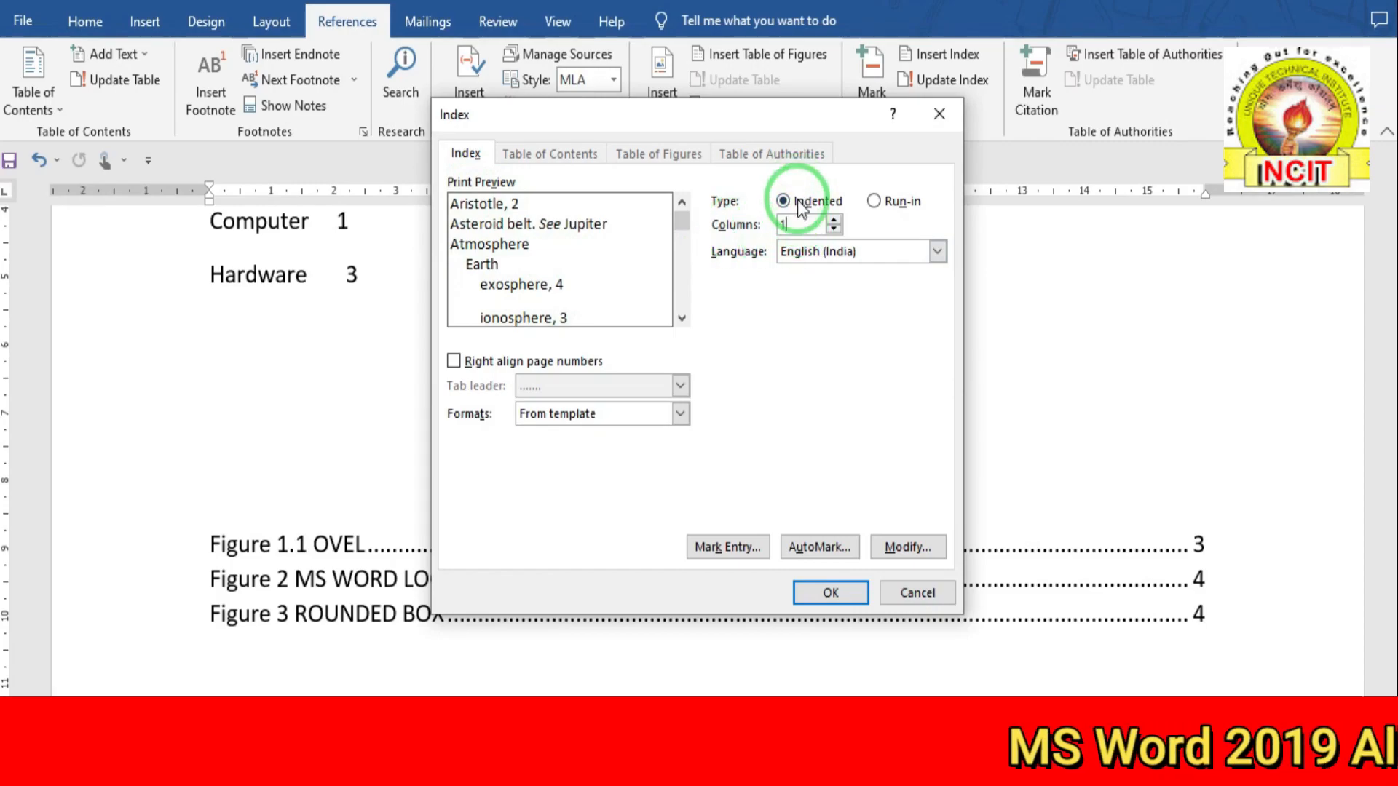
{"action": "left_click", "coordinate": [835, 220]}
{"action": "left_click", "coordinate": [835, 220]}
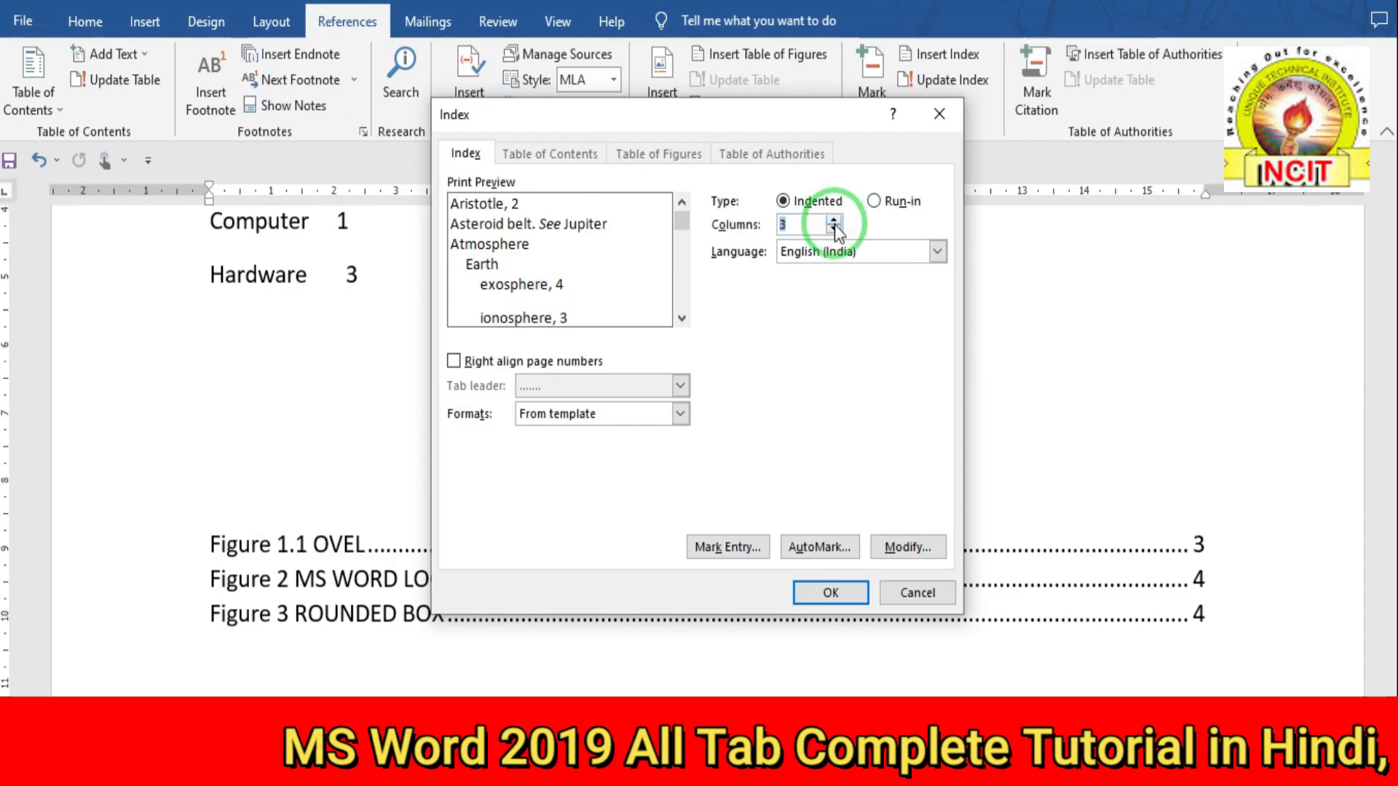
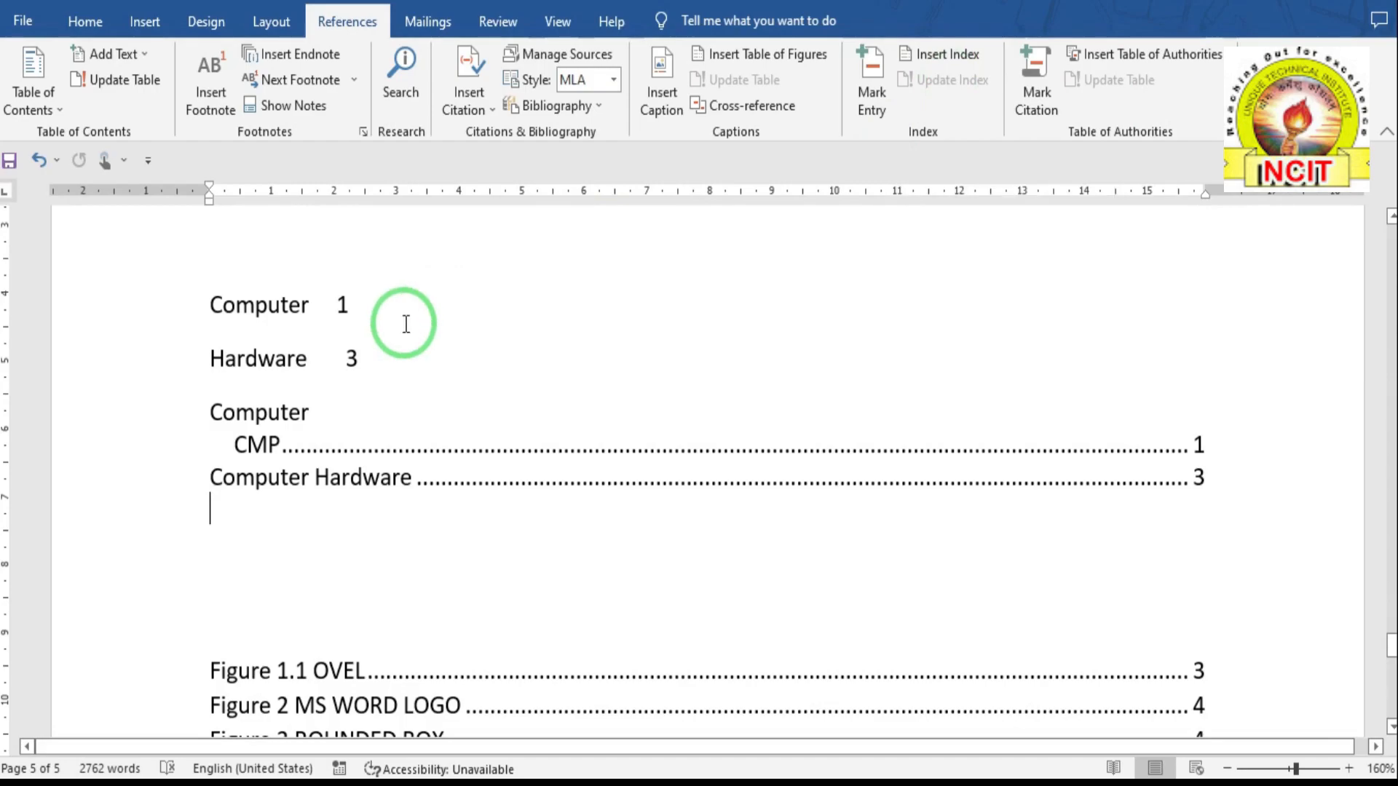
- Place the insertion point just below the index entries
{"action": "scroll", "coordinate": [422, 321], "scroll_direction": "up", "scroll_amount": 5}
{"action": "scroll", "coordinate": [405, 326], "scroll_direction": "up", "scroll_amount": 5}
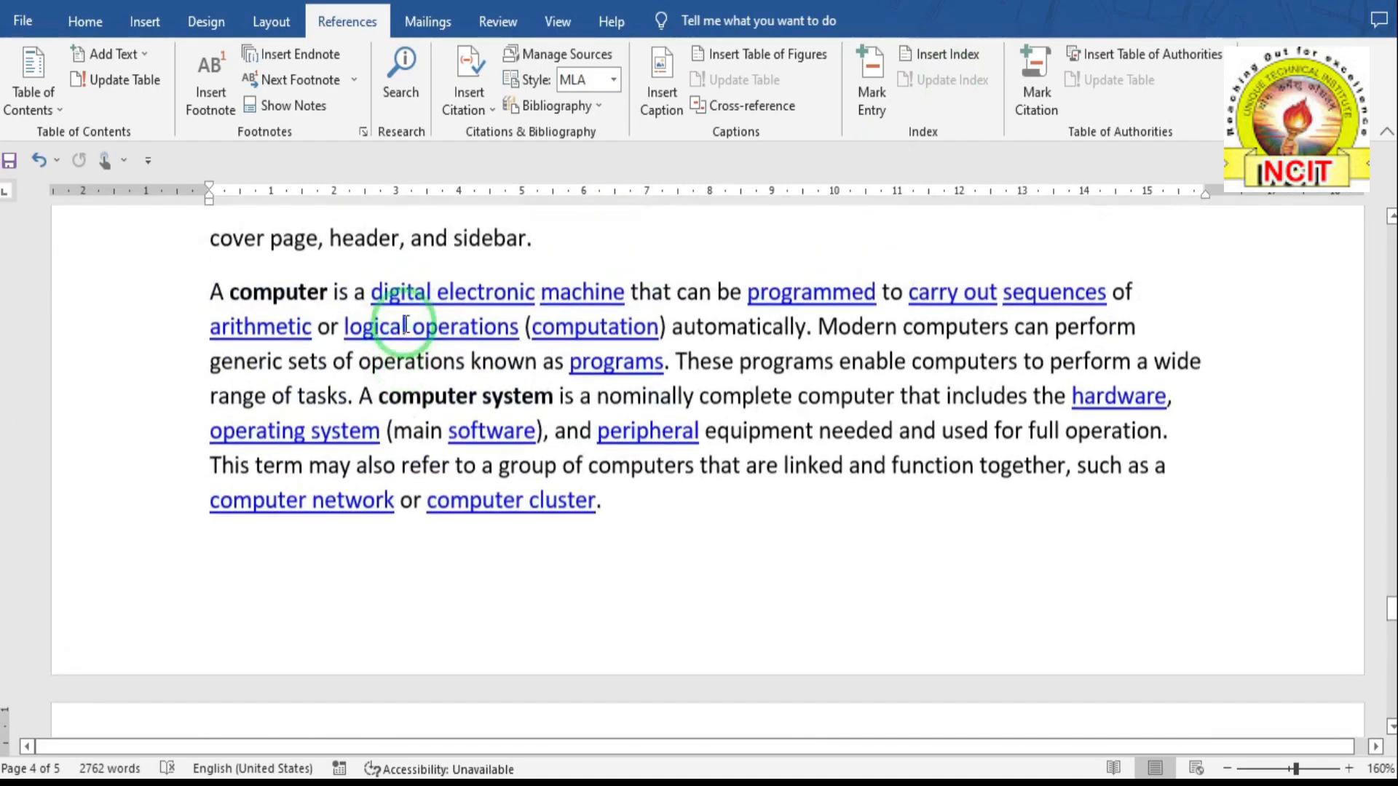
{"action": "scroll", "coordinate": [404, 331], "scroll_direction": "down", "scroll_amount": 10}
{"action": "left_click", "coordinate": [295, 400]}
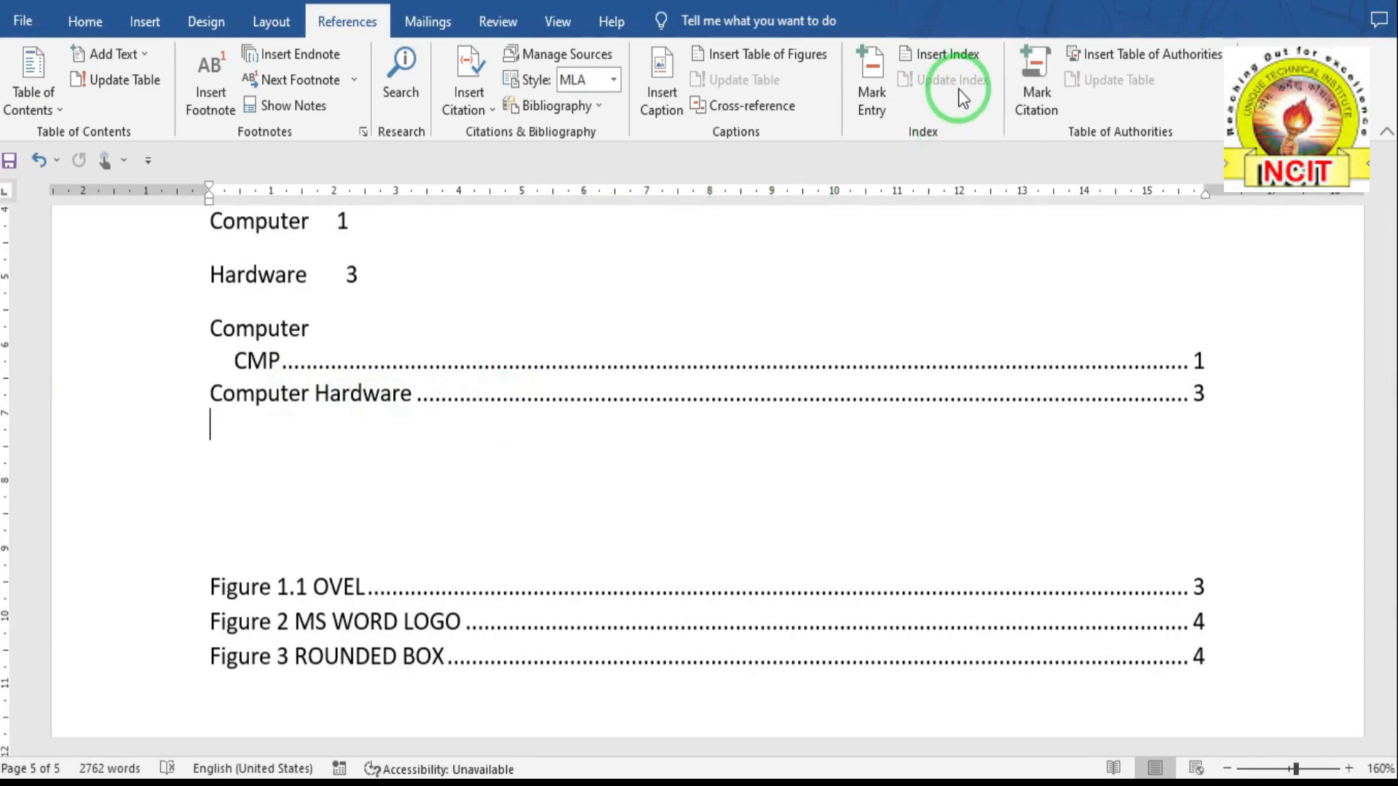
- Mark the Click Insert heading as a main index entry
{"action": "scroll", "coordinate": [508, 396], "scroll_direction": "up", "scroll_amount": 9}
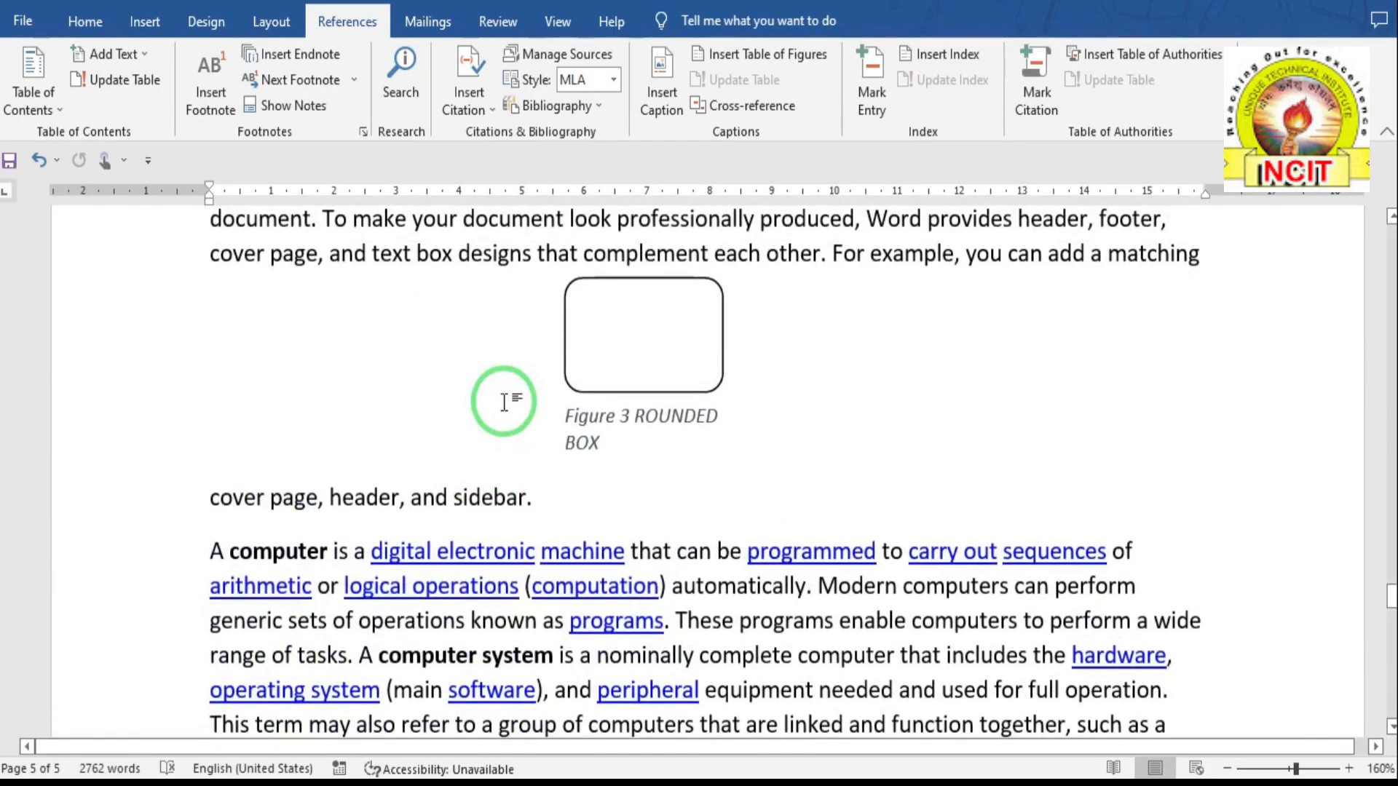
{"action": "scroll", "coordinate": [504, 402], "scroll_direction": "up", "scroll_amount": 10}
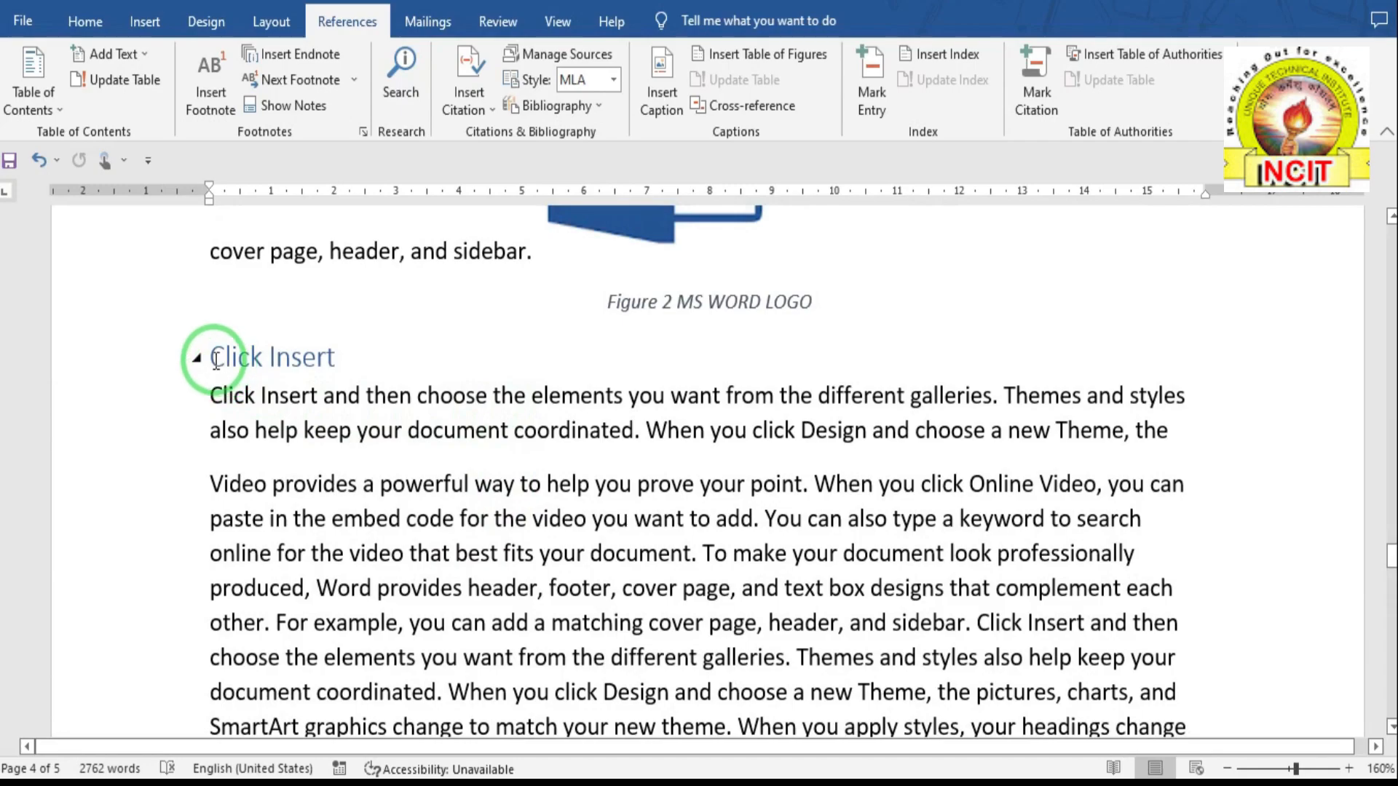
{"action": "left_click_drag", "start_coordinate": [210, 356], "coordinate": [322, 357]}
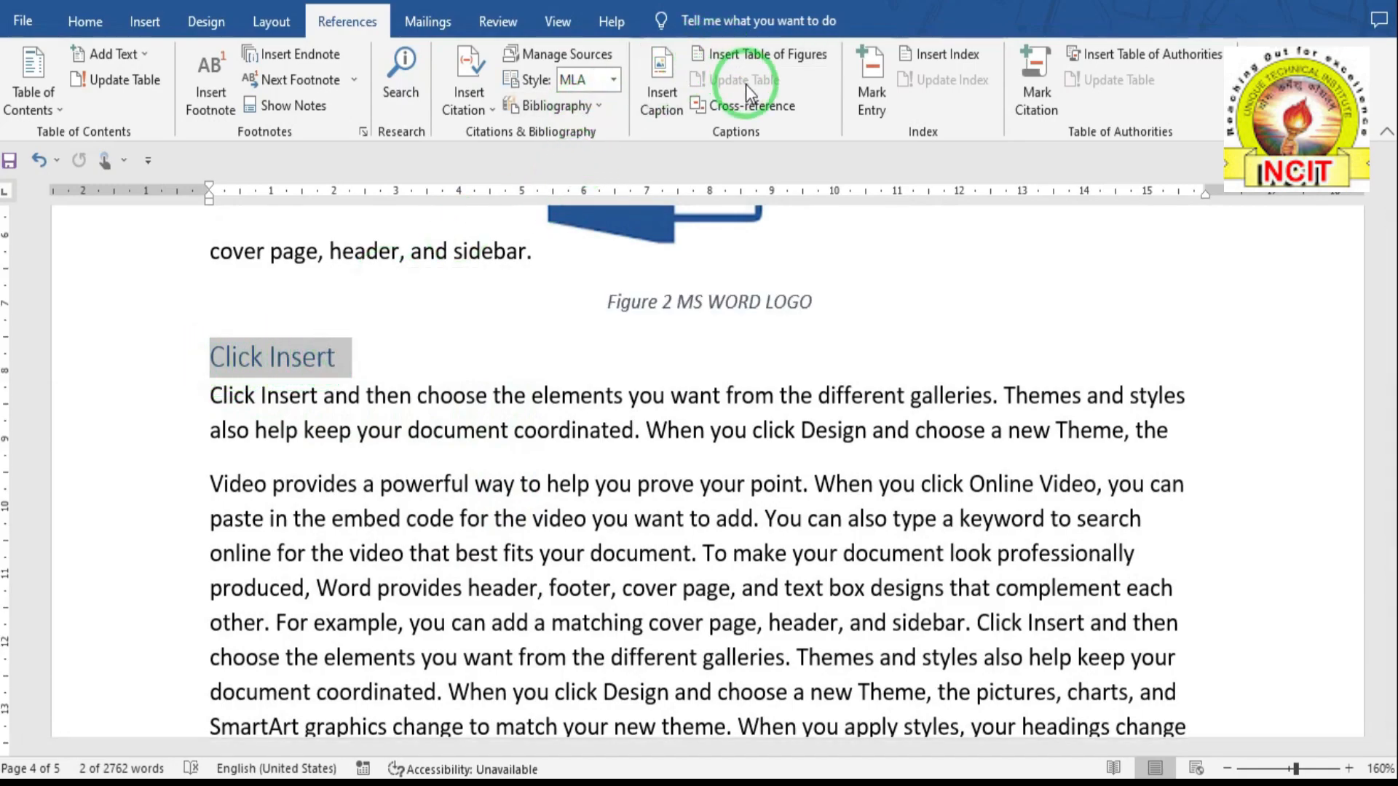
{"action": "left_click", "coordinate": [868, 101]}
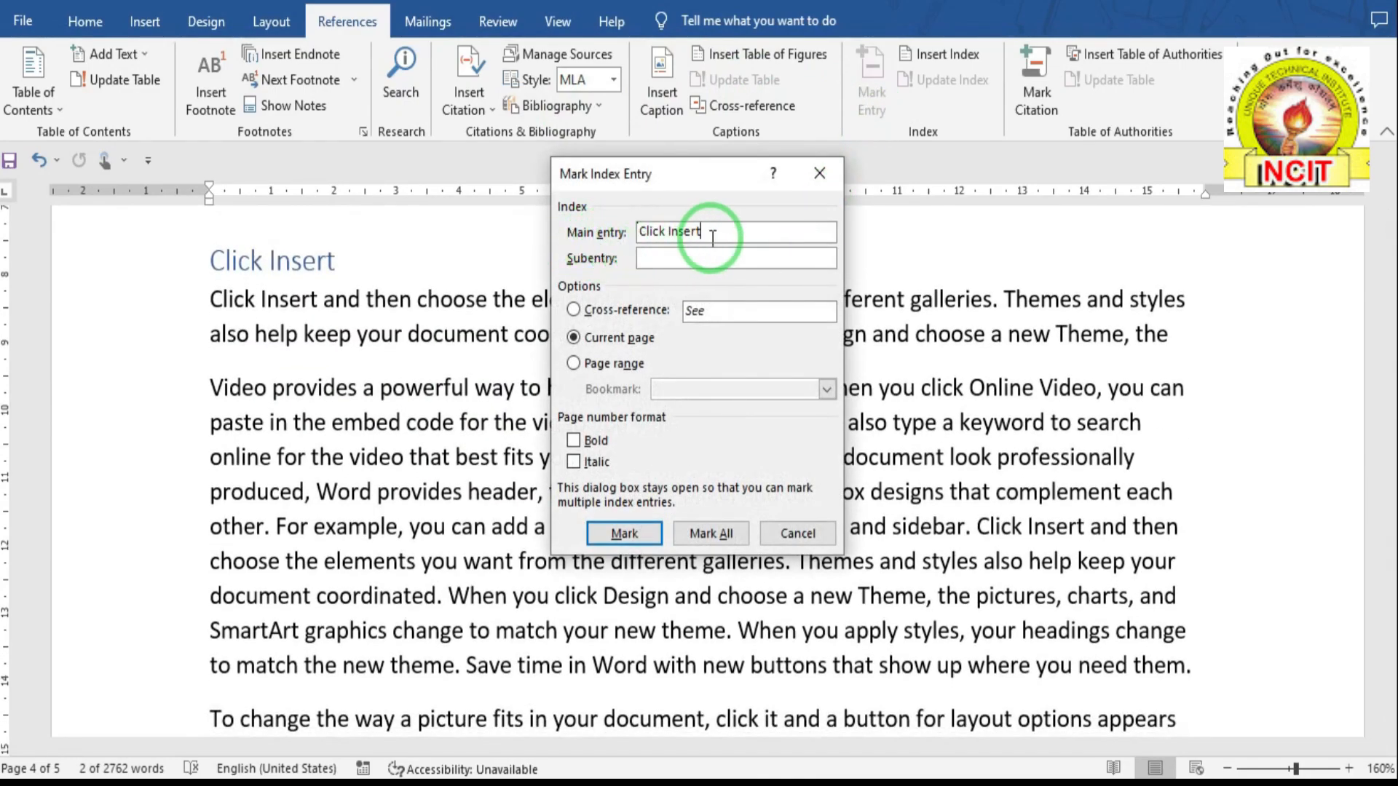
{"action": "left_click", "coordinate": [623, 533]}
{"action": "left_click", "coordinate": [821, 538]}
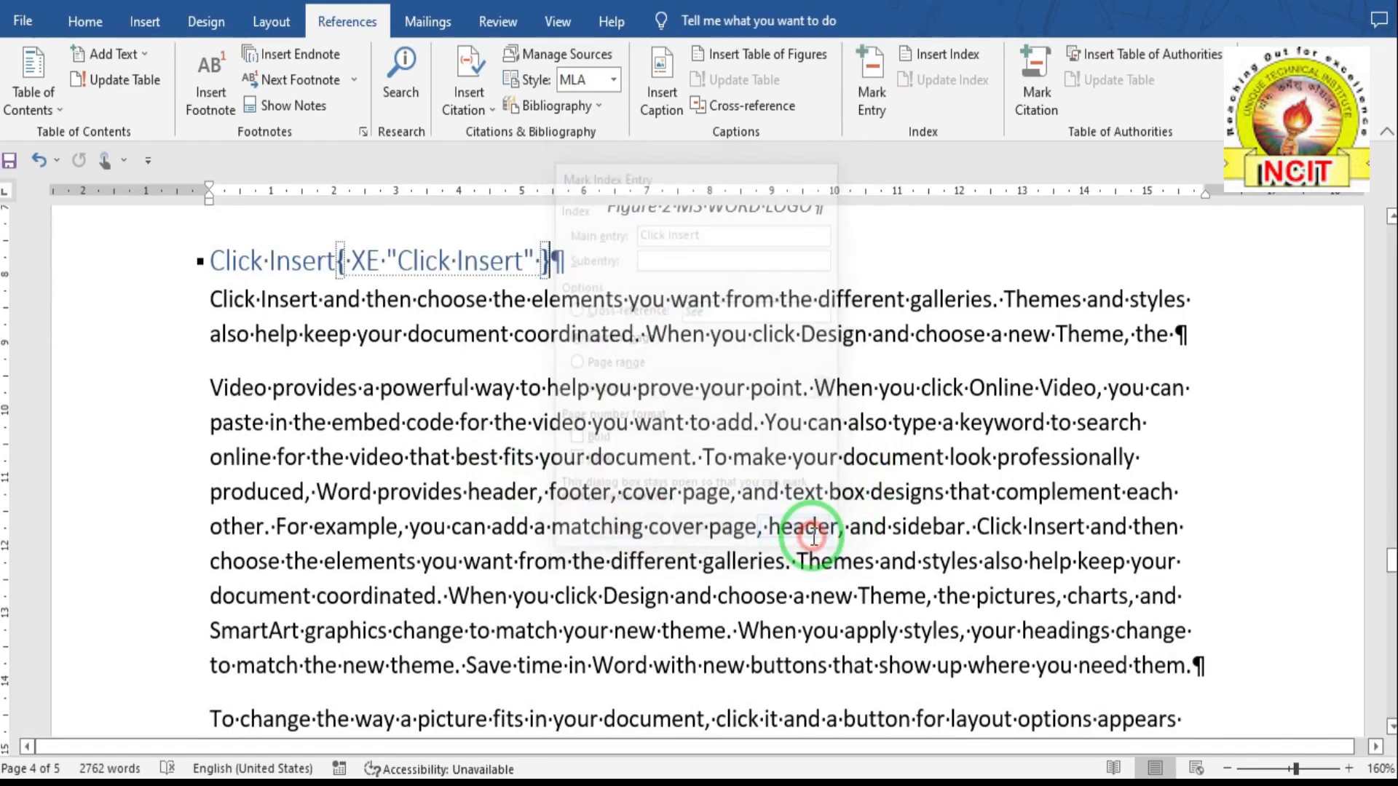
- Hide the formatting marks and field codes, then place the caret inside the index
{"action": "left_click", "coordinate": [91, 28]}
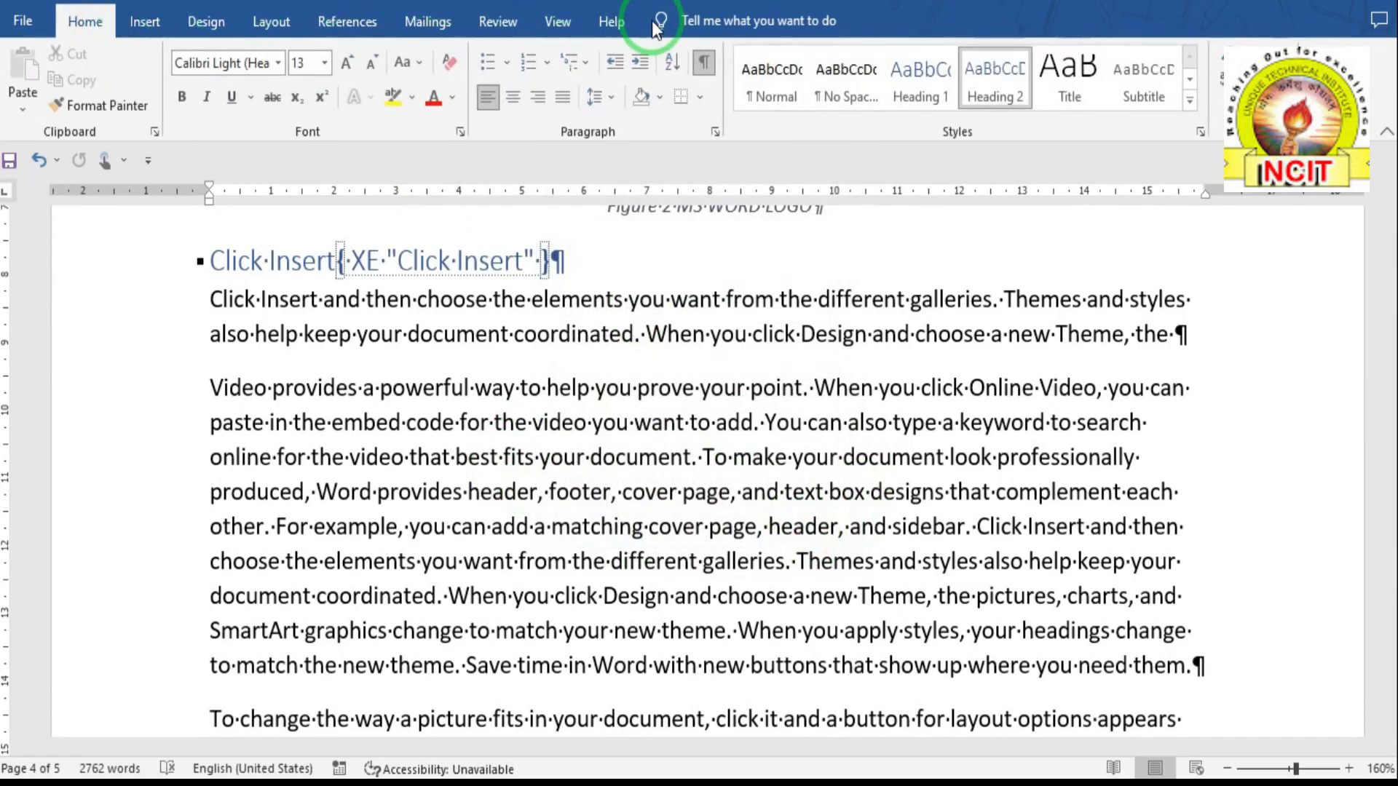
{"action": "left_click", "coordinate": [705, 63]}
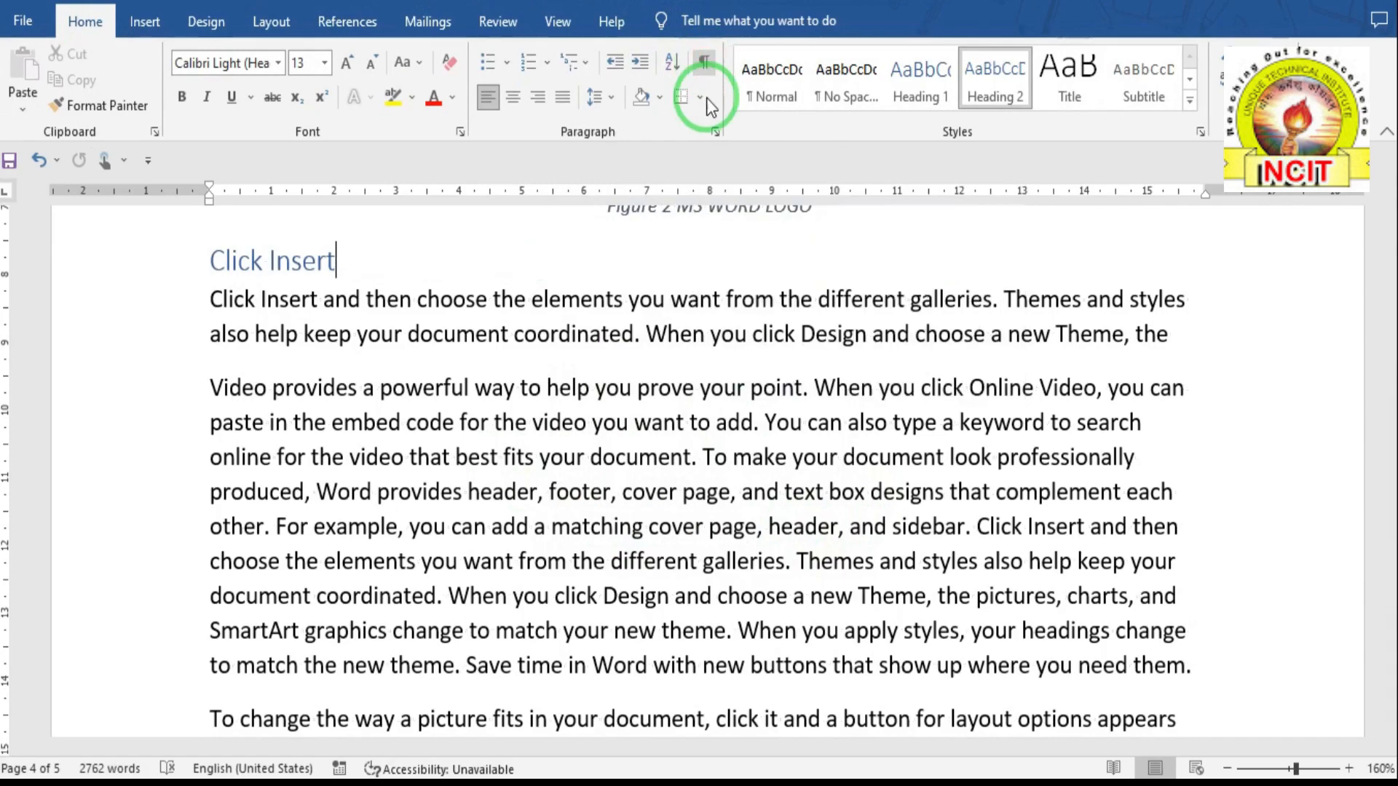
{"action": "scroll", "coordinate": [502, 321], "scroll_direction": "down", "scroll_amount": 2}
{"action": "scroll", "coordinate": [502, 320], "scroll_direction": "down", "scroll_amount": 15}
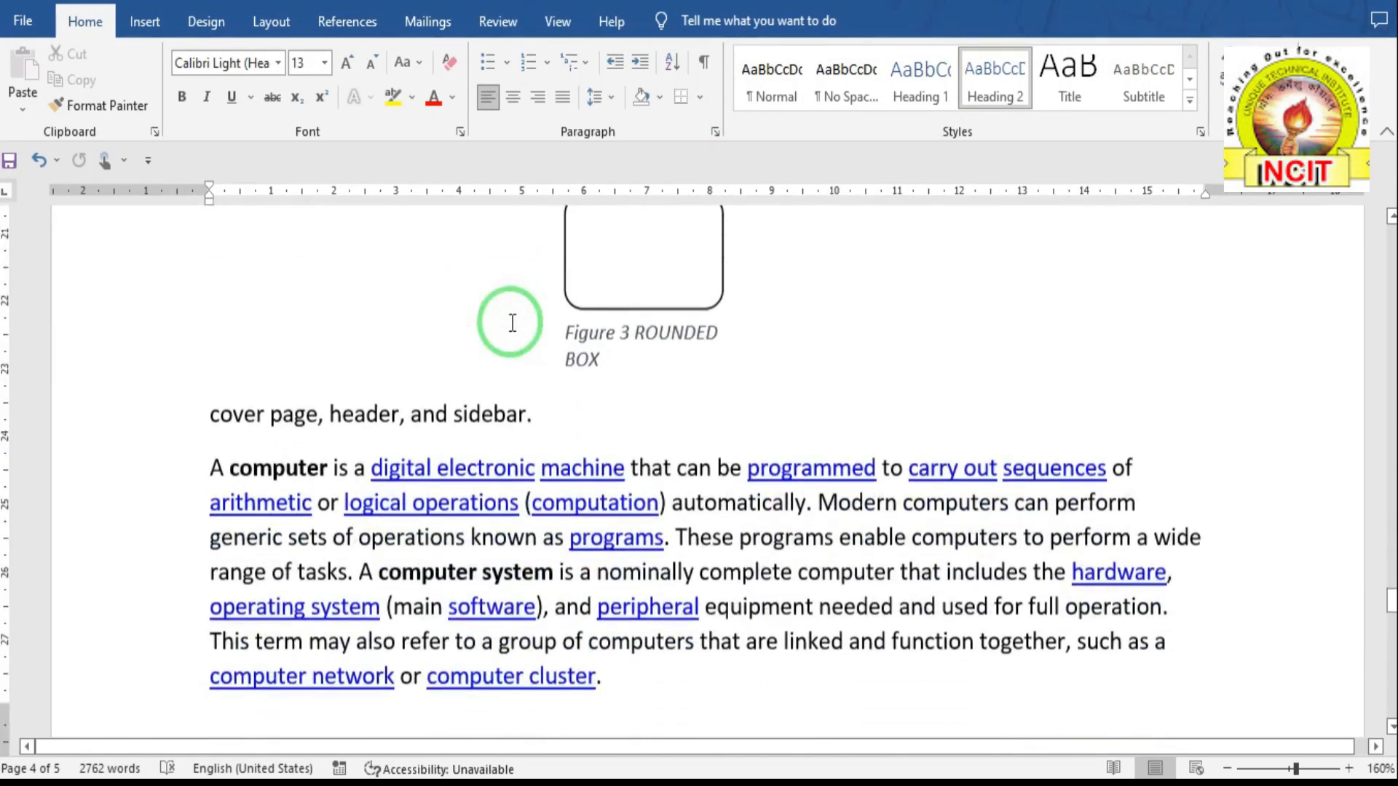
{"action": "scroll", "coordinate": [512, 322], "scroll_direction": "down", "scroll_amount": 4}
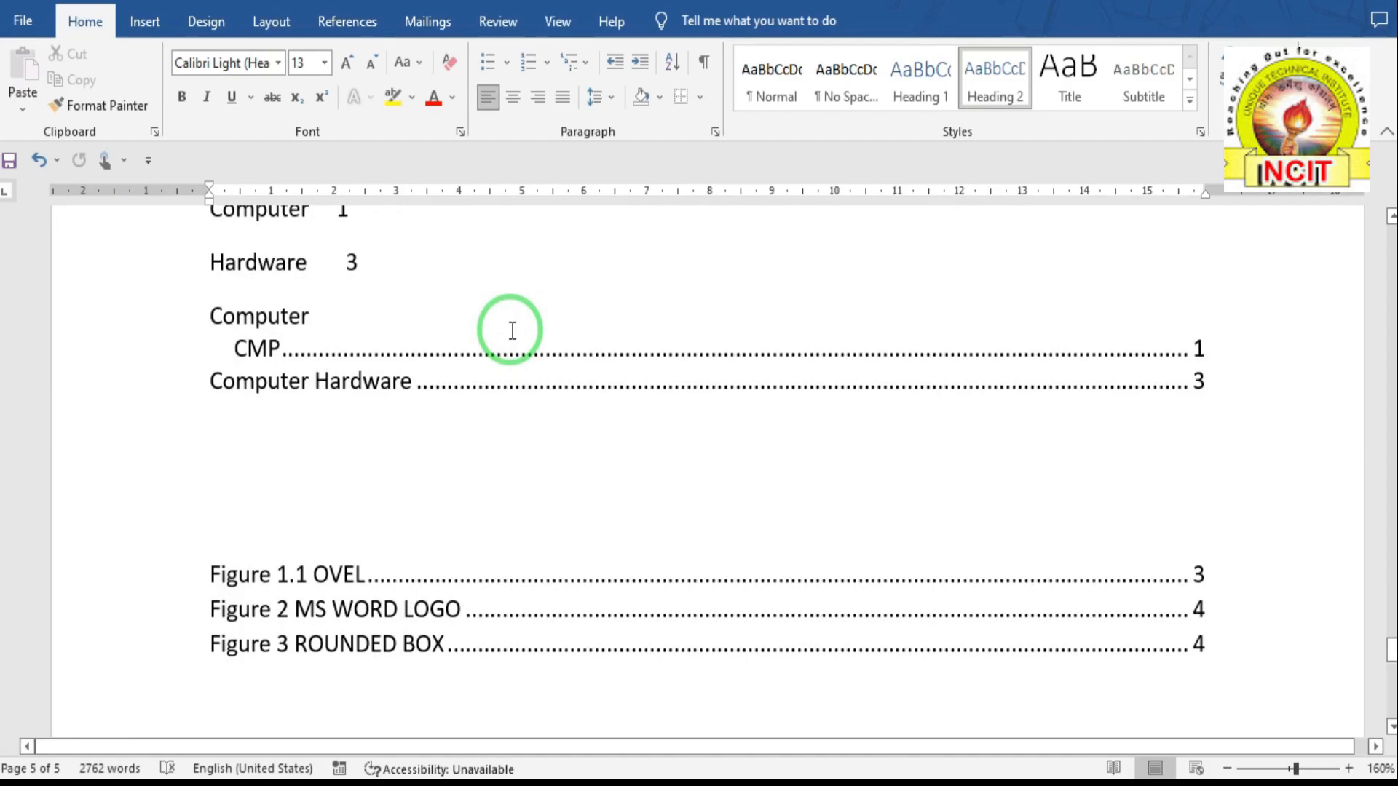
{"action": "left_click", "coordinate": [371, 362]}
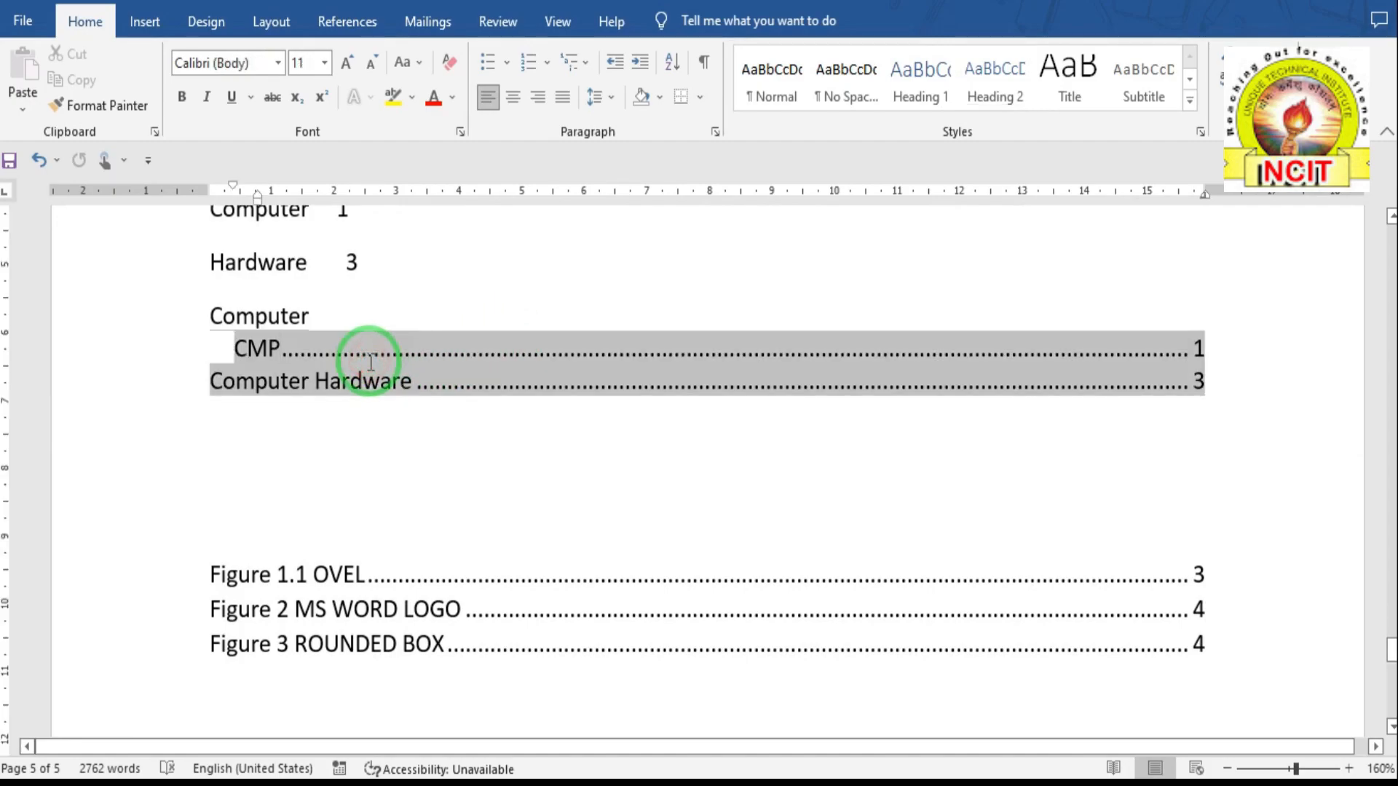
{"action": "left_click", "coordinate": [359, 35]}
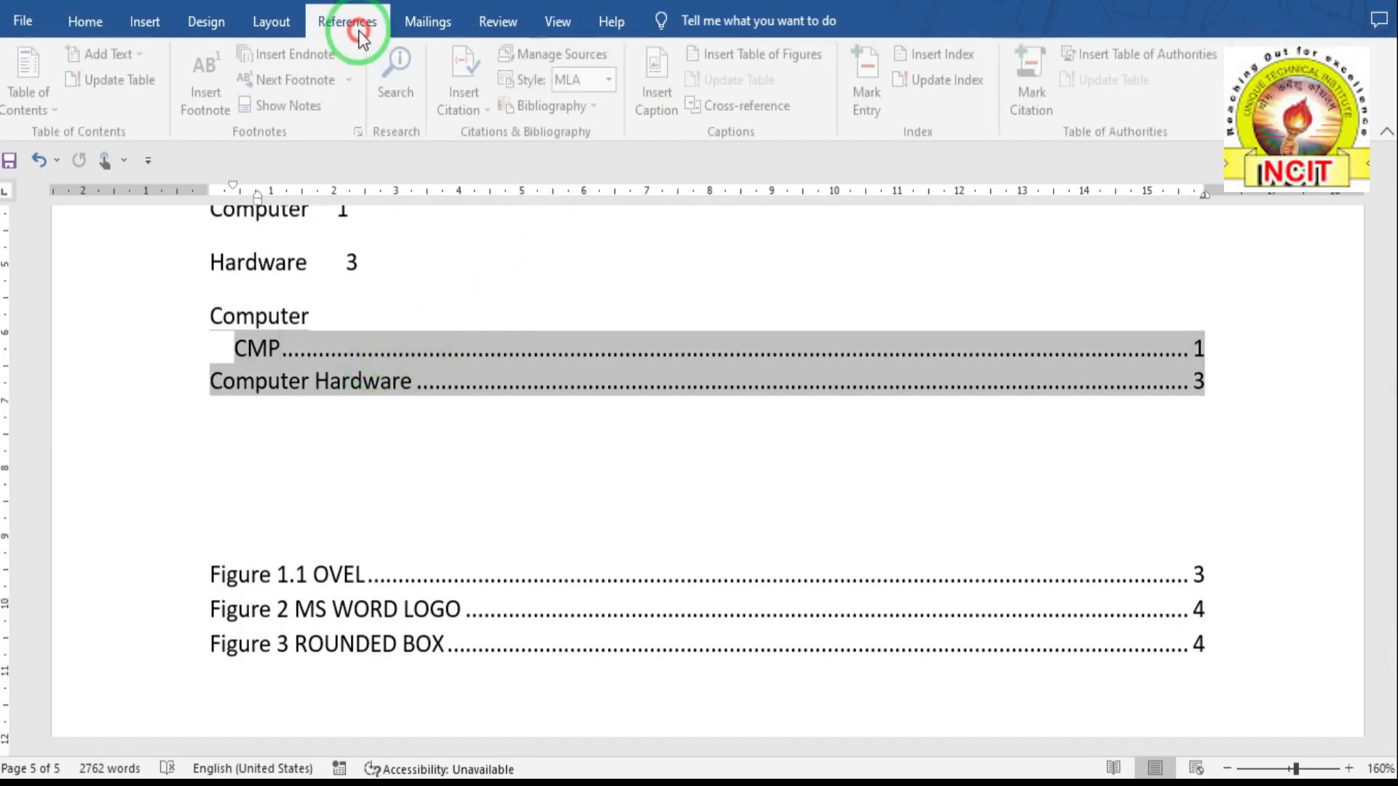
- Update the index so Click Insert appears on page 4 above Computer, CMP and Computer Hardware
{"action": "left_click", "coordinate": [958, 80]}
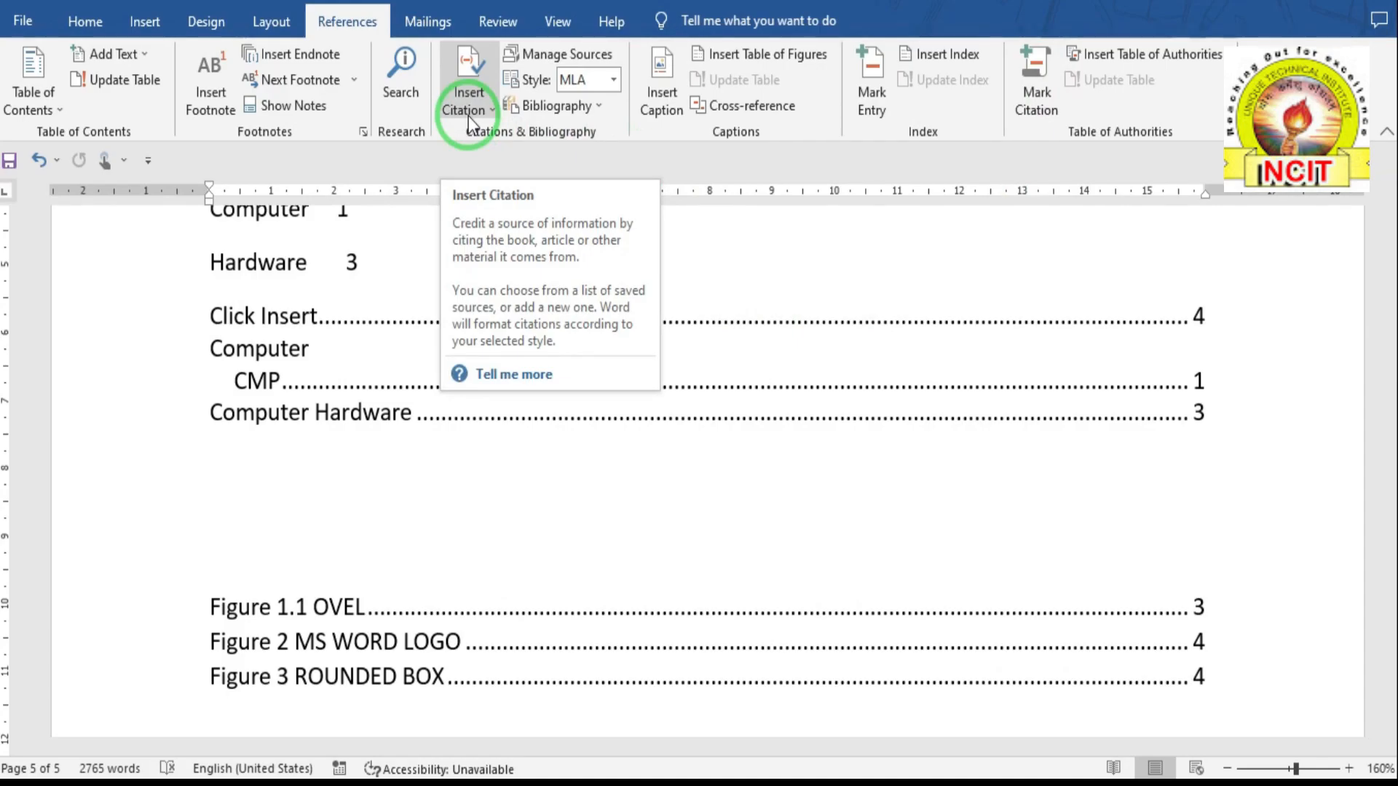
{"action": "left_click", "coordinate": [1033, 102]}
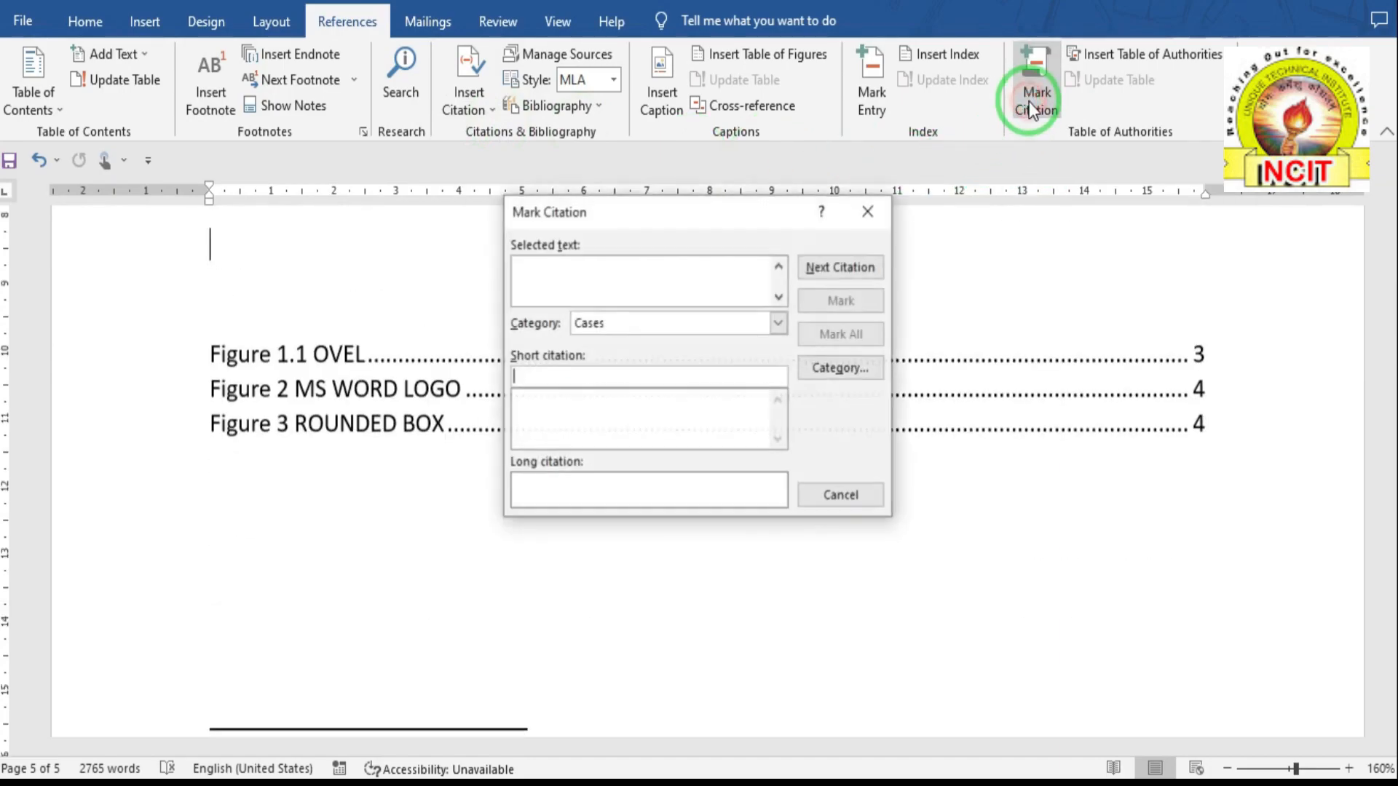
{"action": "left_click", "coordinate": [869, 213]}
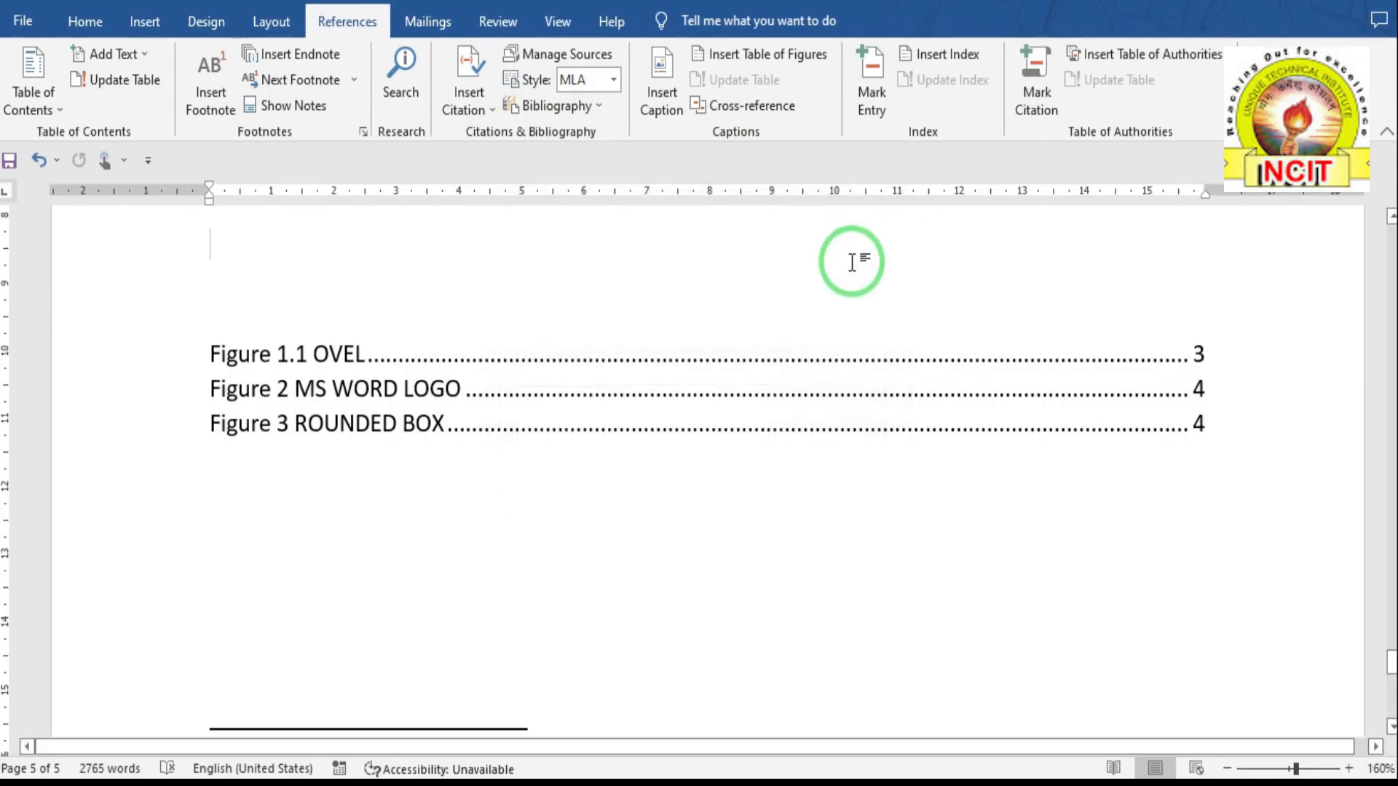
{"action": "scroll", "coordinate": [561, 349], "scroll_direction": "up", "scroll_amount": 15}
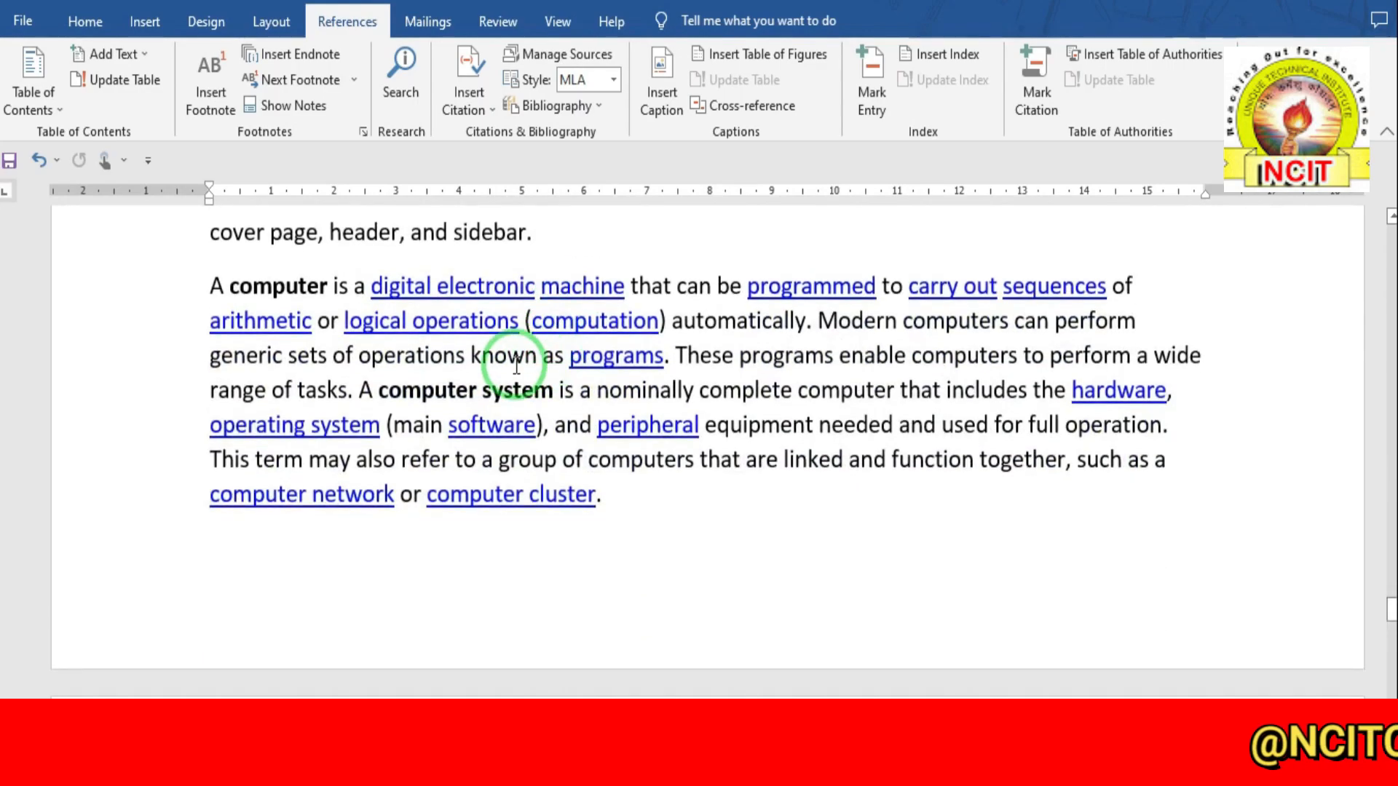
{"action": "scroll", "coordinate": [516, 365], "scroll_direction": "up", "scroll_amount": 12}
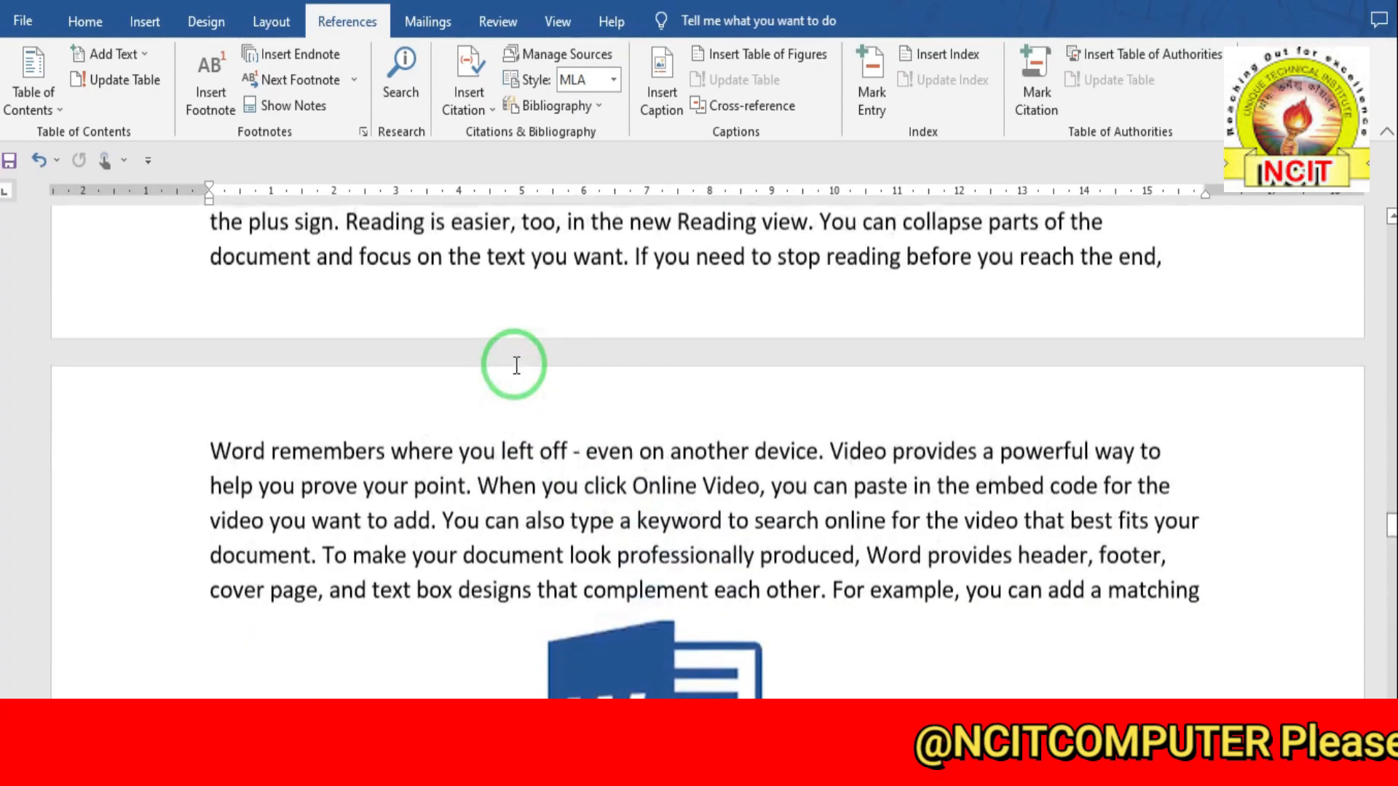
{"action": "scroll", "coordinate": [516, 365], "scroll_direction": "up", "scroll_amount": 10}
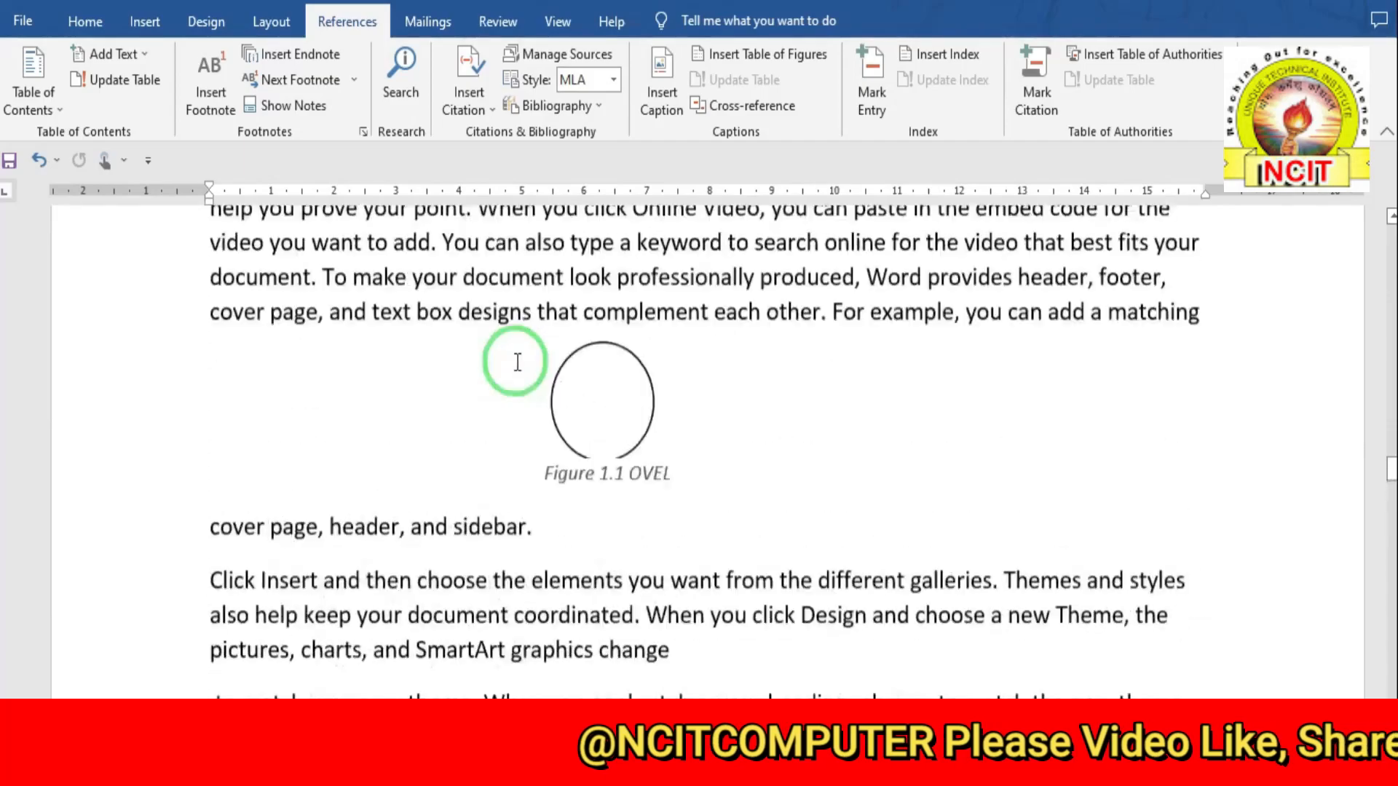
{"action": "scroll", "coordinate": [517, 362], "scroll_direction": "up", "scroll_amount": 10}
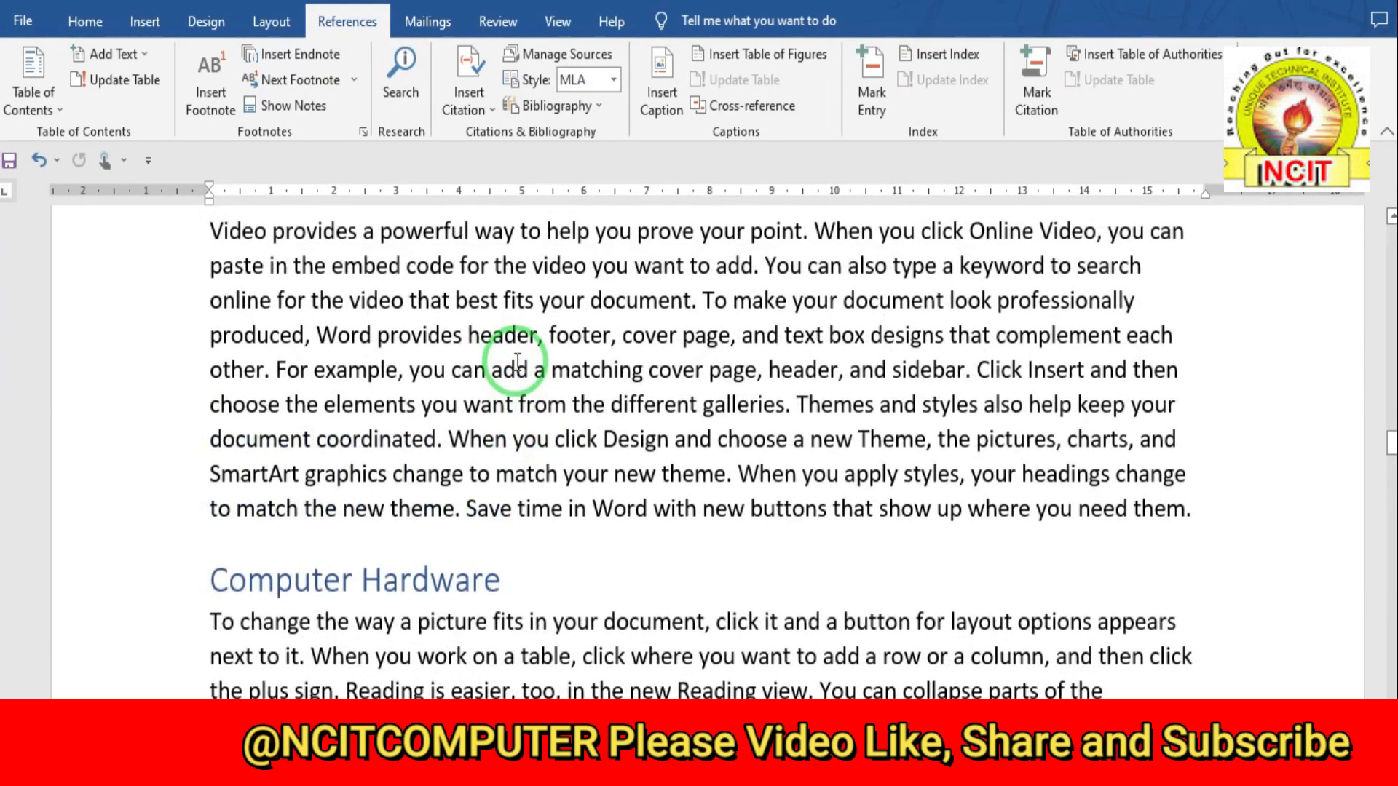
{"action": "scroll", "coordinate": [517, 362], "scroll_direction": "up", "scroll_amount": 8}
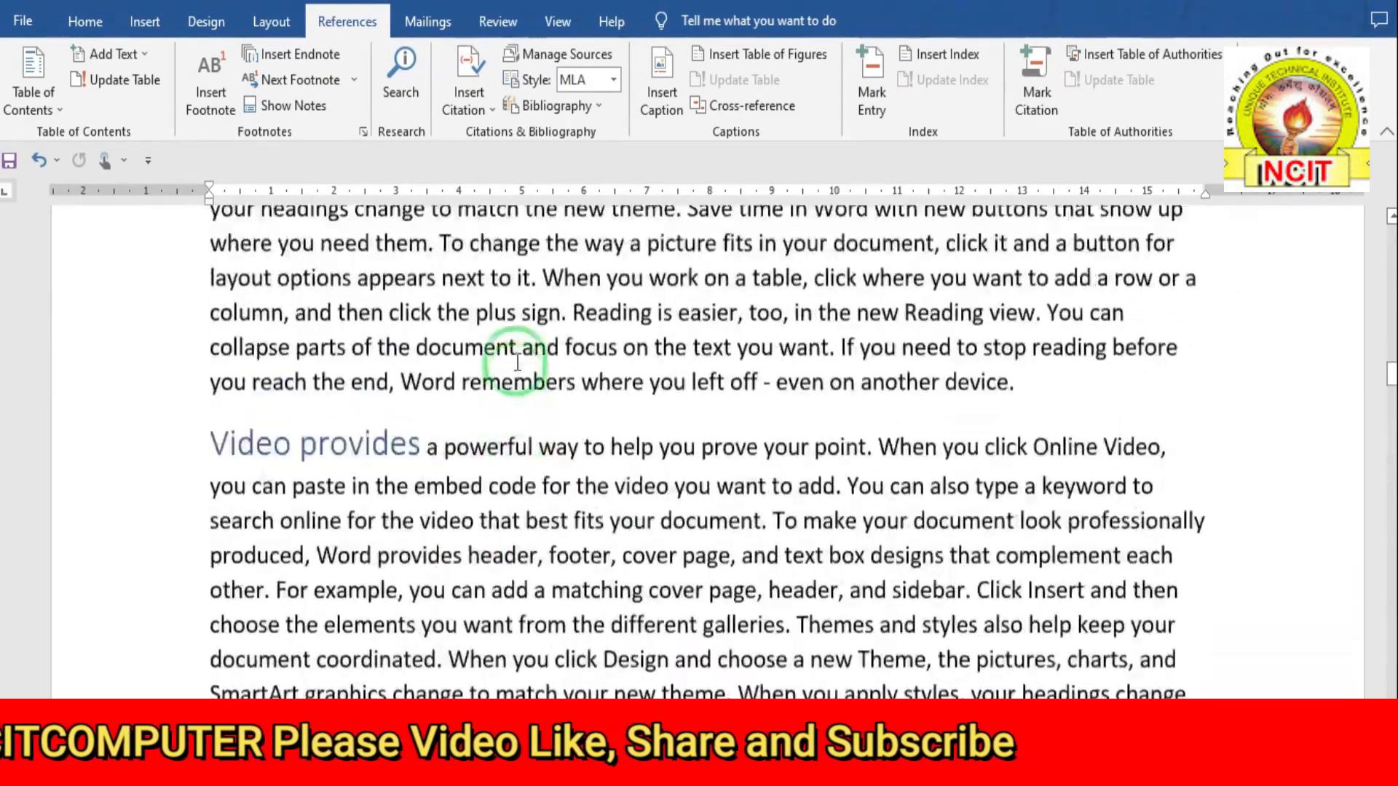
{"action": "scroll", "coordinate": [517, 361], "scroll_direction": "up", "scroll_amount": 8}
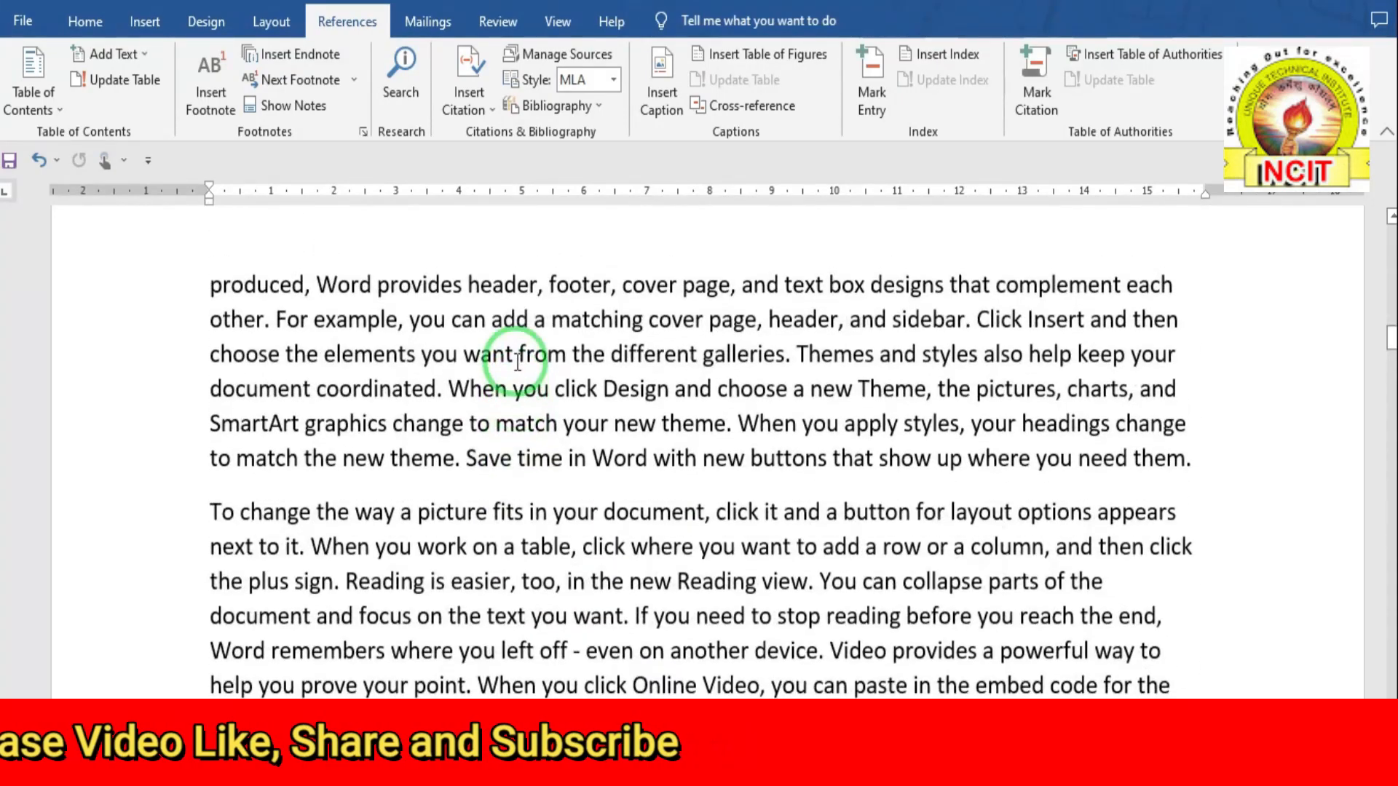
{"action": "left_click_drag", "start_coordinate": [550, 504], "coordinate": [605, 497]}
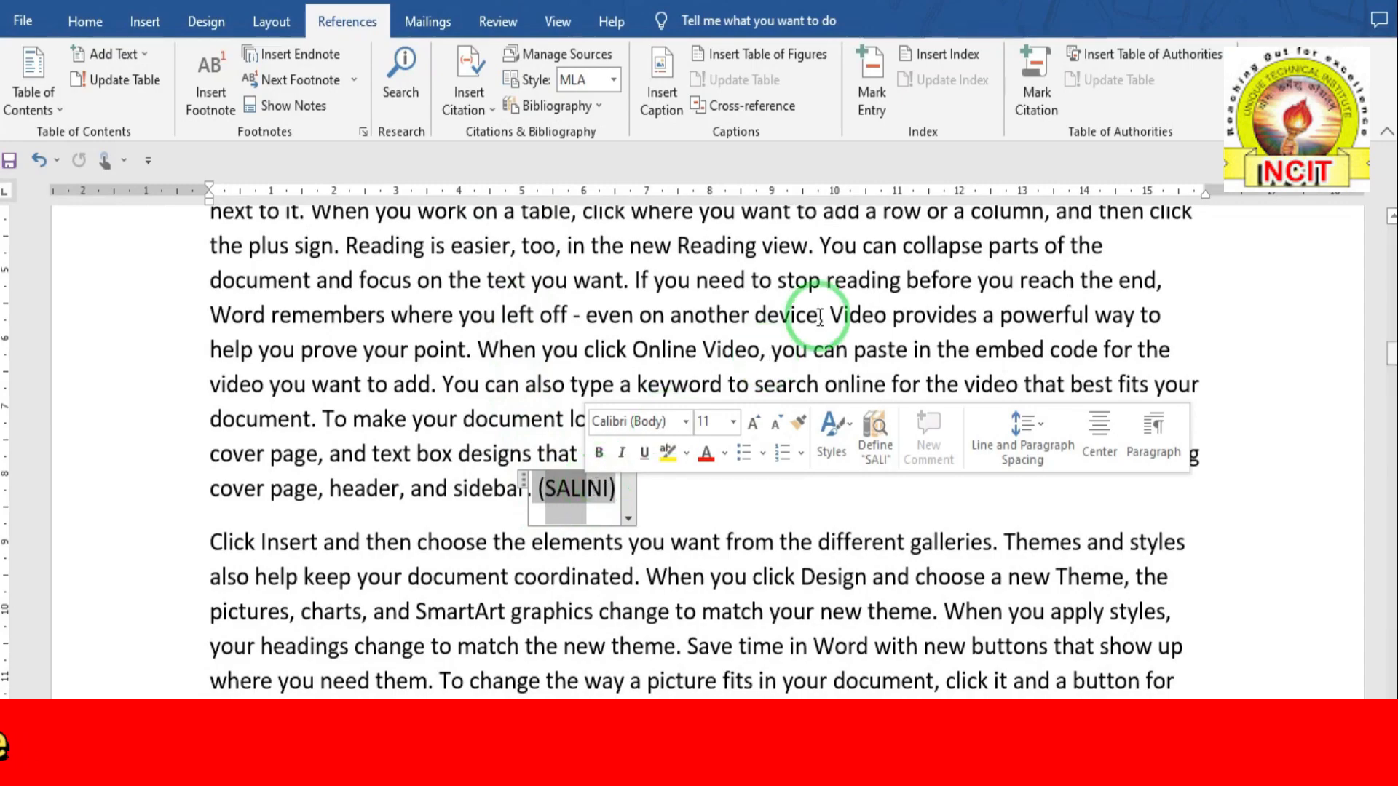
- Mark the (SALINI) reference as a Cases citation and close the Mark Citation window
{"action": "left_click", "coordinate": [1037, 102]}
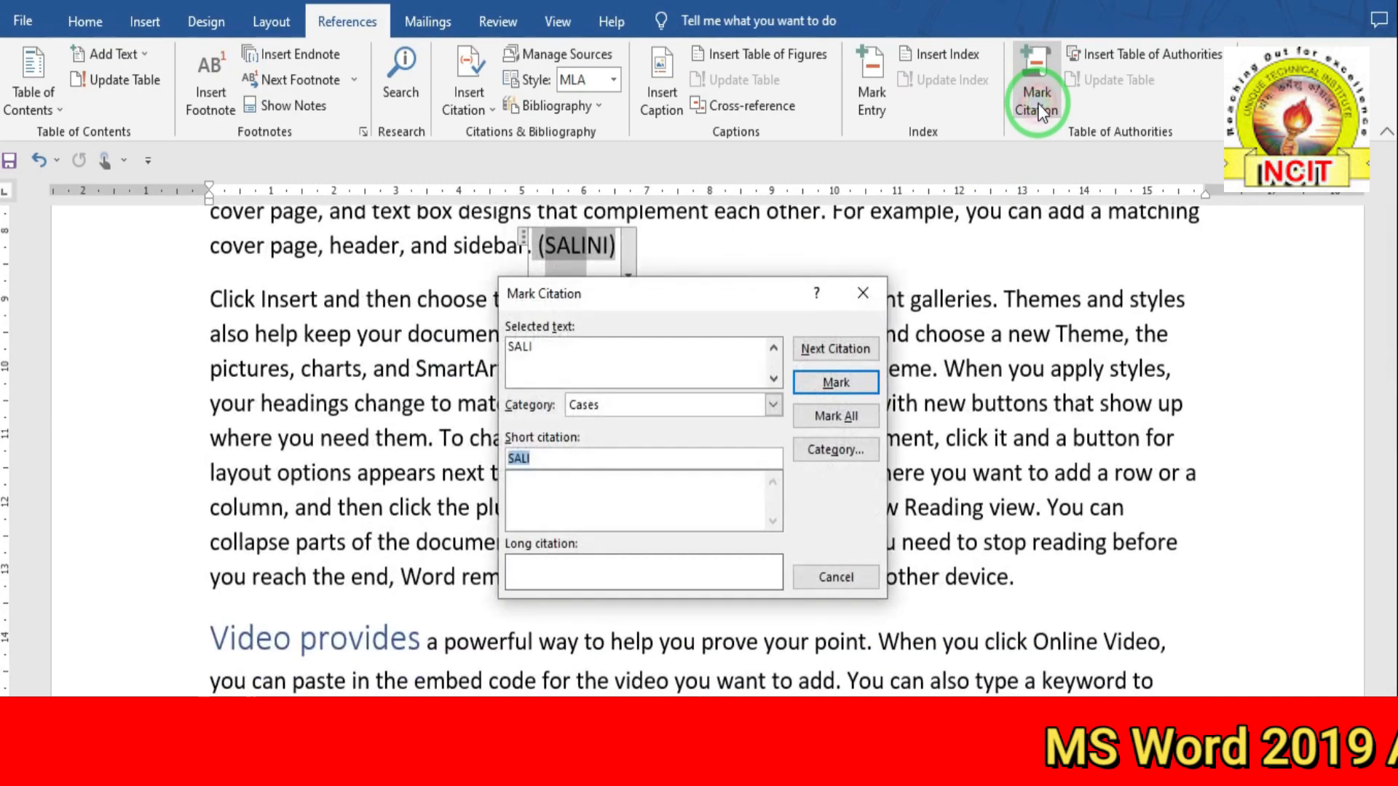
{"action": "left_click", "coordinate": [558, 364]}
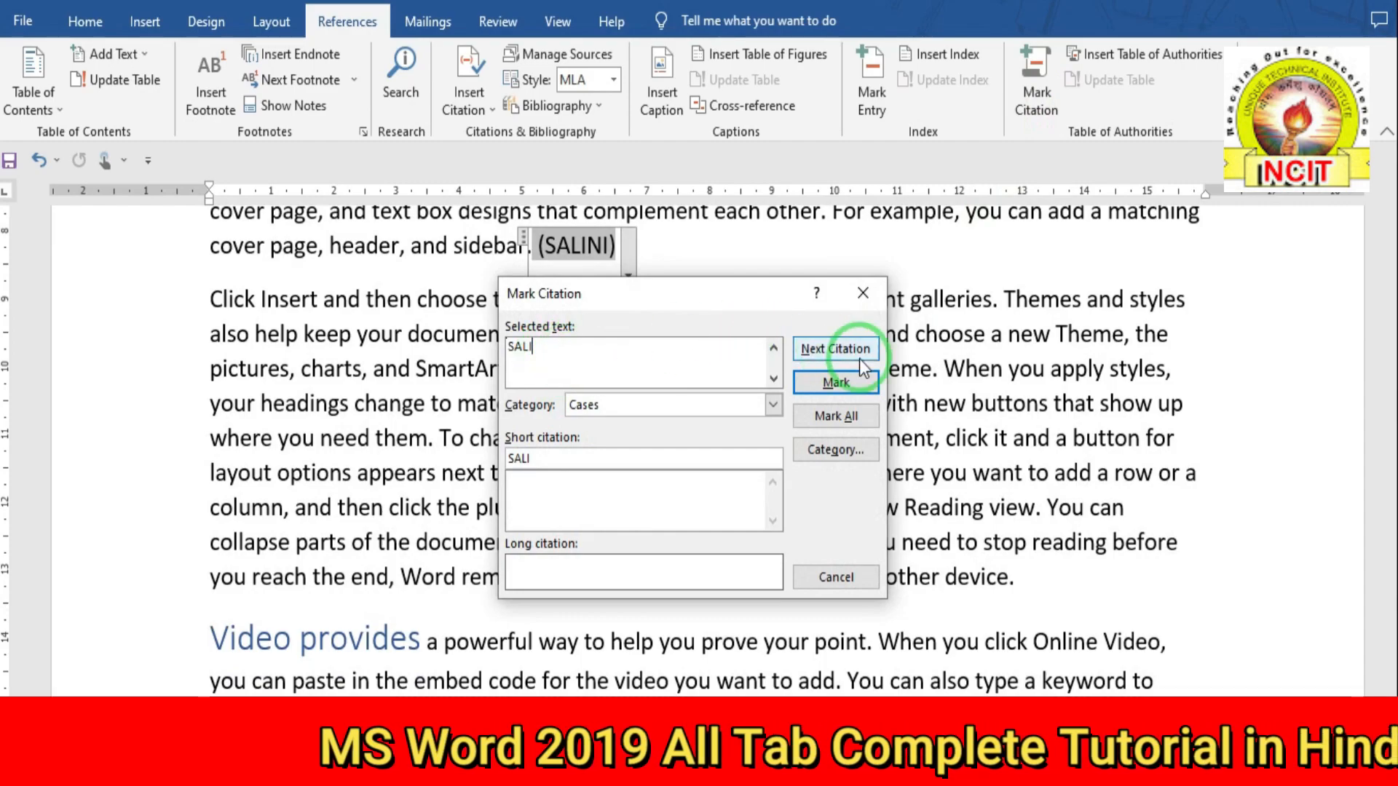
{"action": "left_click", "coordinate": [836, 382]}
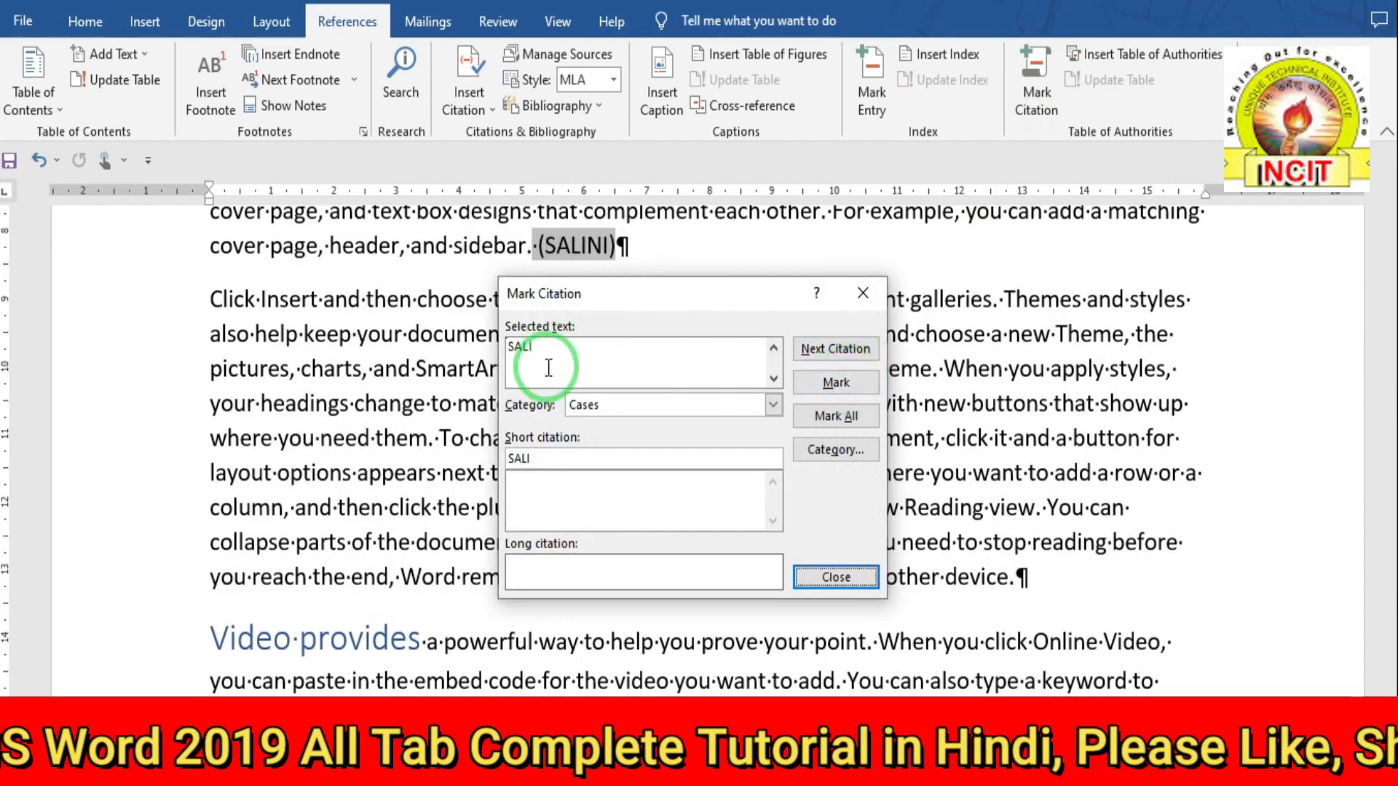
{"action": "left_click", "coordinate": [590, 245]}
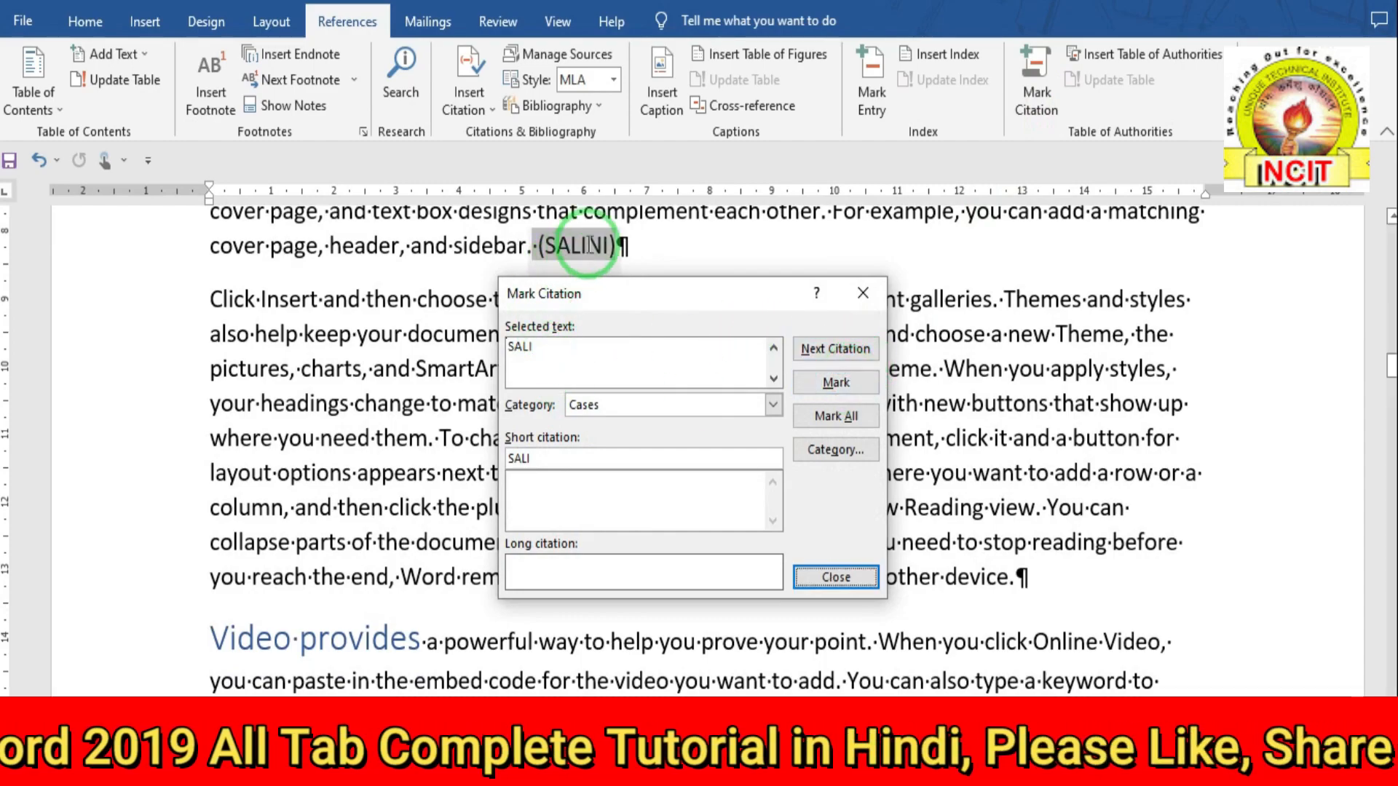
{"action": "left_click", "coordinate": [837, 578]}
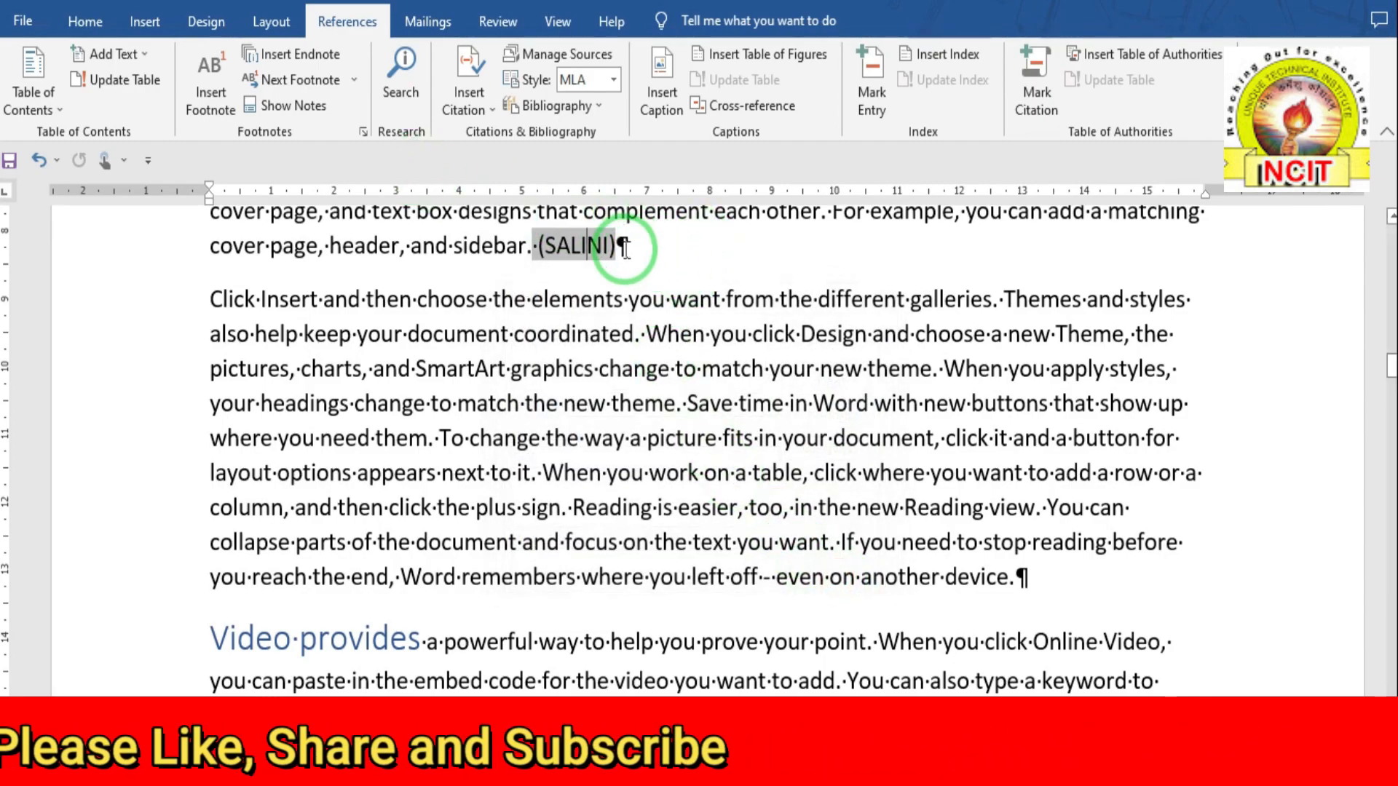
{"action": "left_click", "coordinate": [82, 21]}
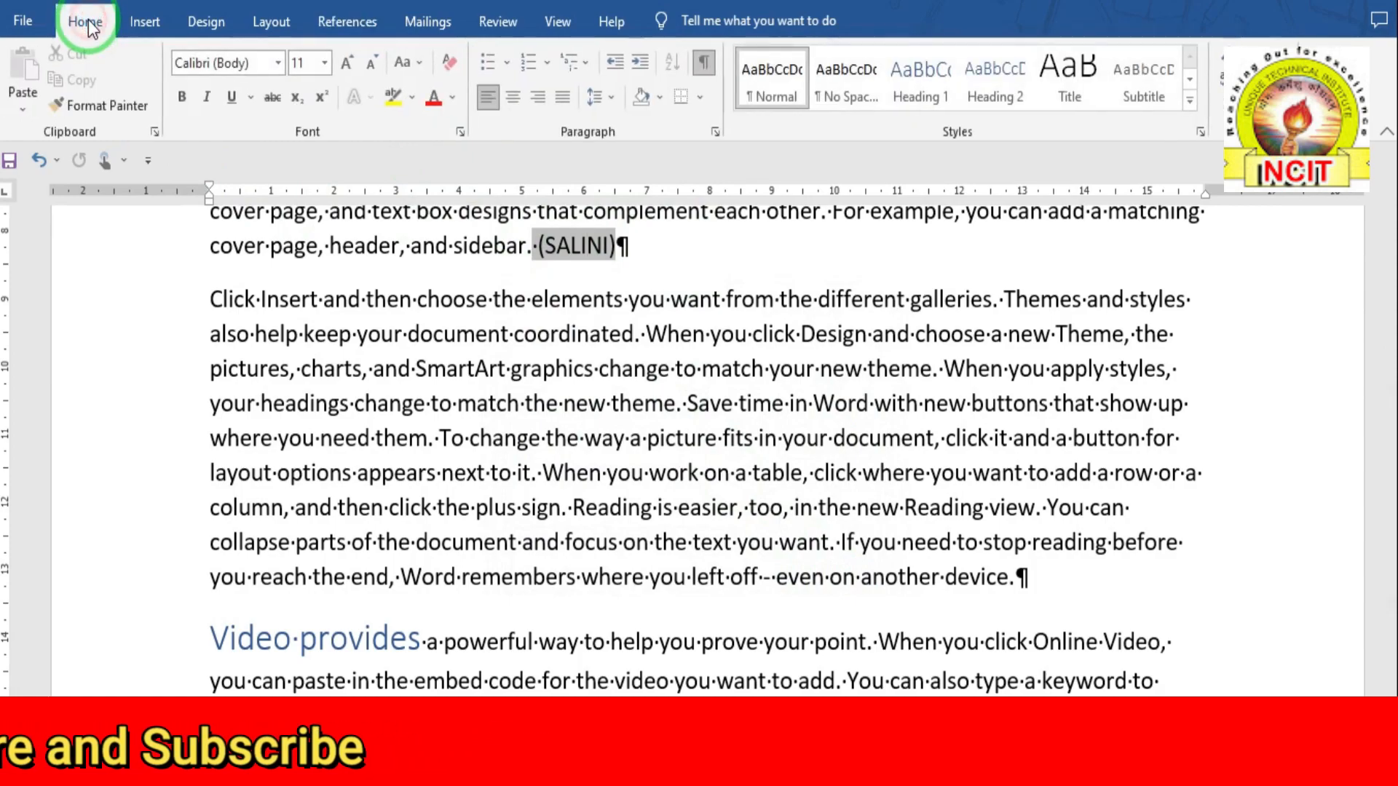
- Hide the formatting marks and select the (SATISH) reference on page 1
{"action": "left_click", "coordinate": [693, 28]}
{"action": "left_click", "coordinate": [704, 64]}
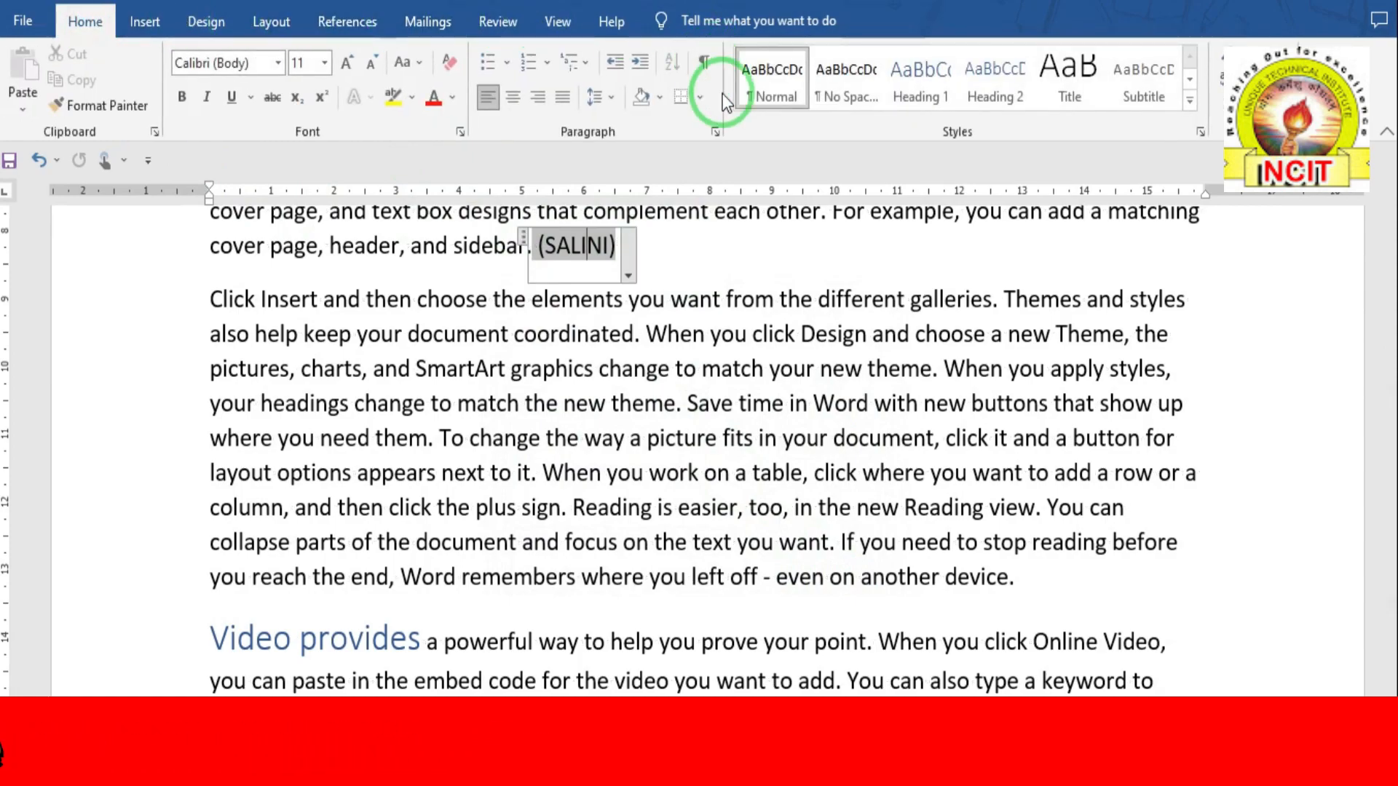
{"action": "scroll", "coordinate": [679, 377], "scroll_direction": "up", "scroll_amount": 15}
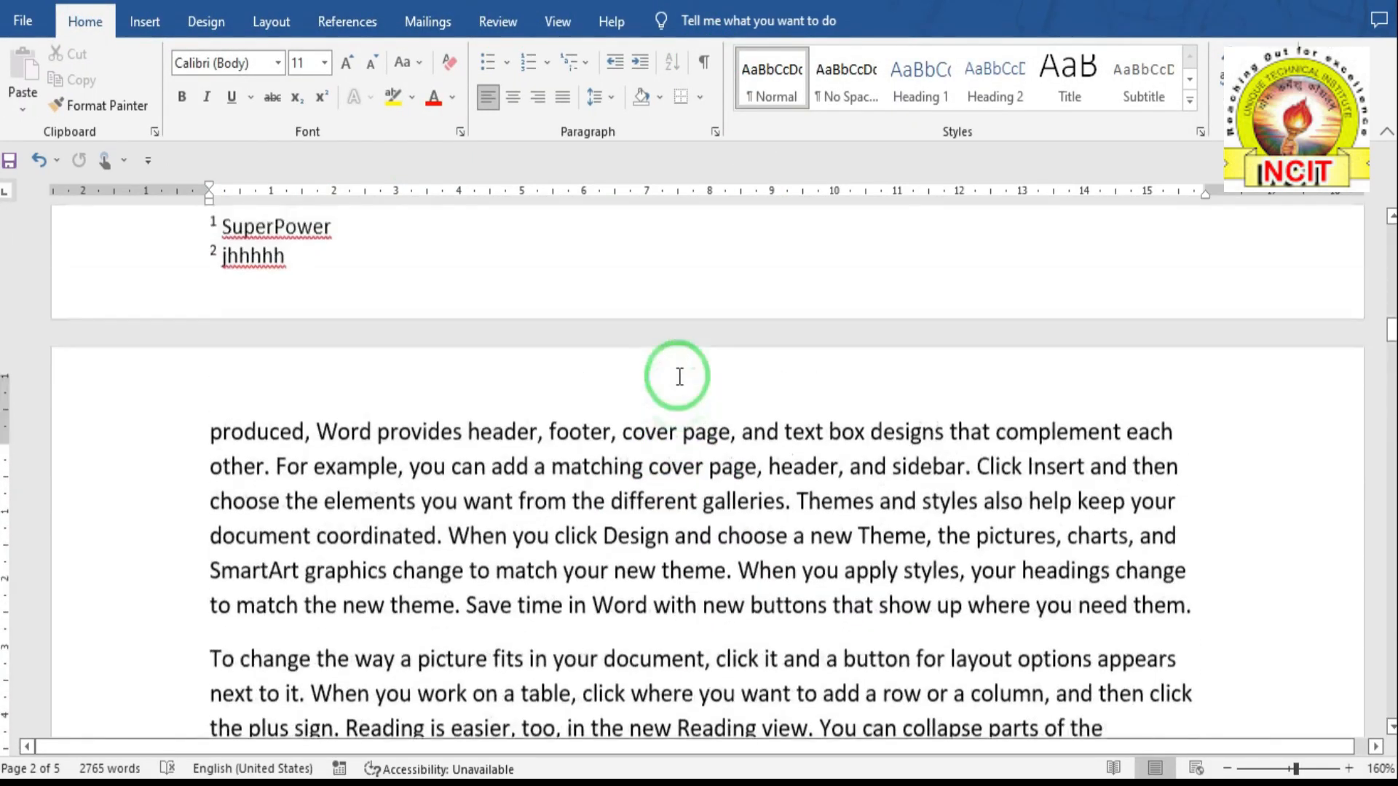
{"action": "scroll", "coordinate": [679, 377], "scroll_direction": "up", "scroll_amount": 15}
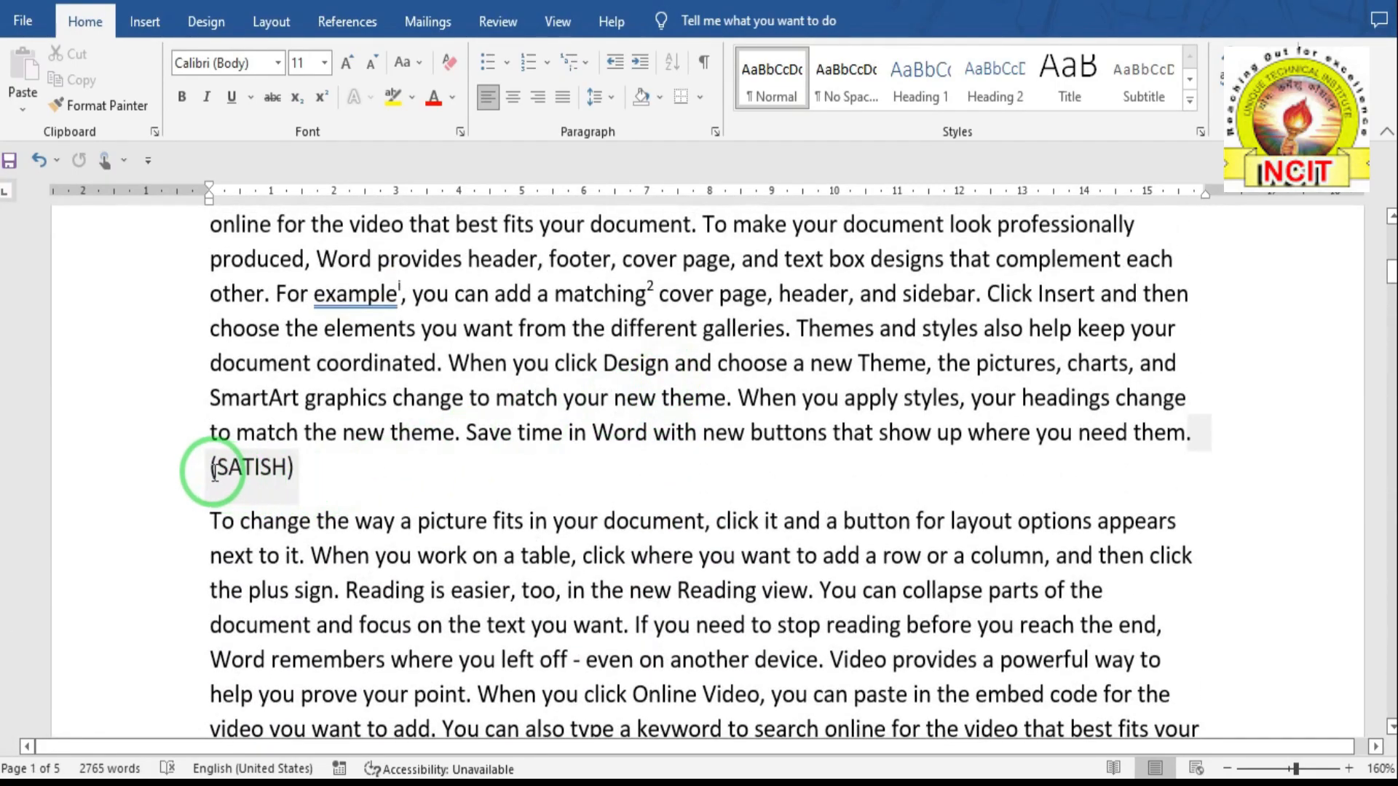
{"action": "left_click_drag", "start_coordinate": [211, 469], "coordinate": [295, 465]}
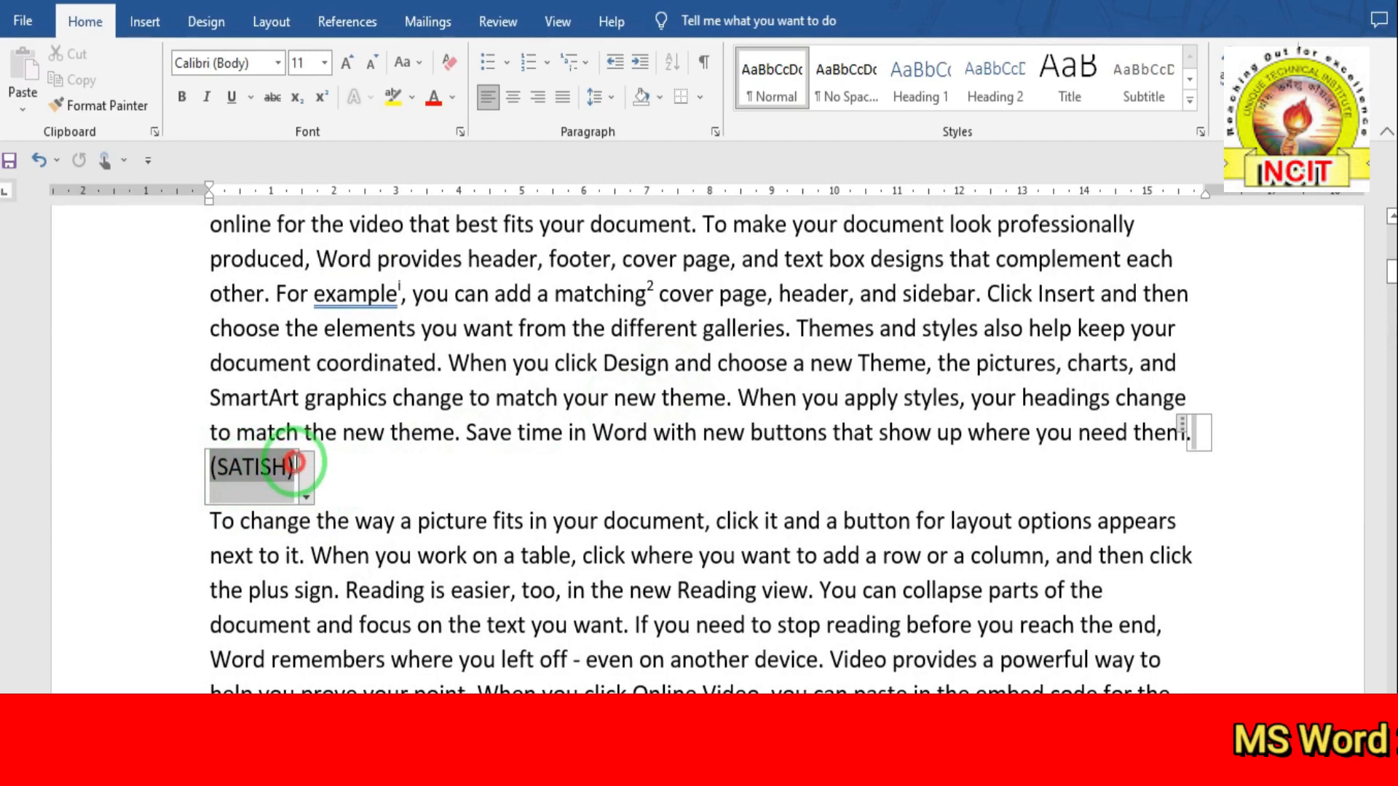
{"action": "right_click", "coordinate": [297, 462]}
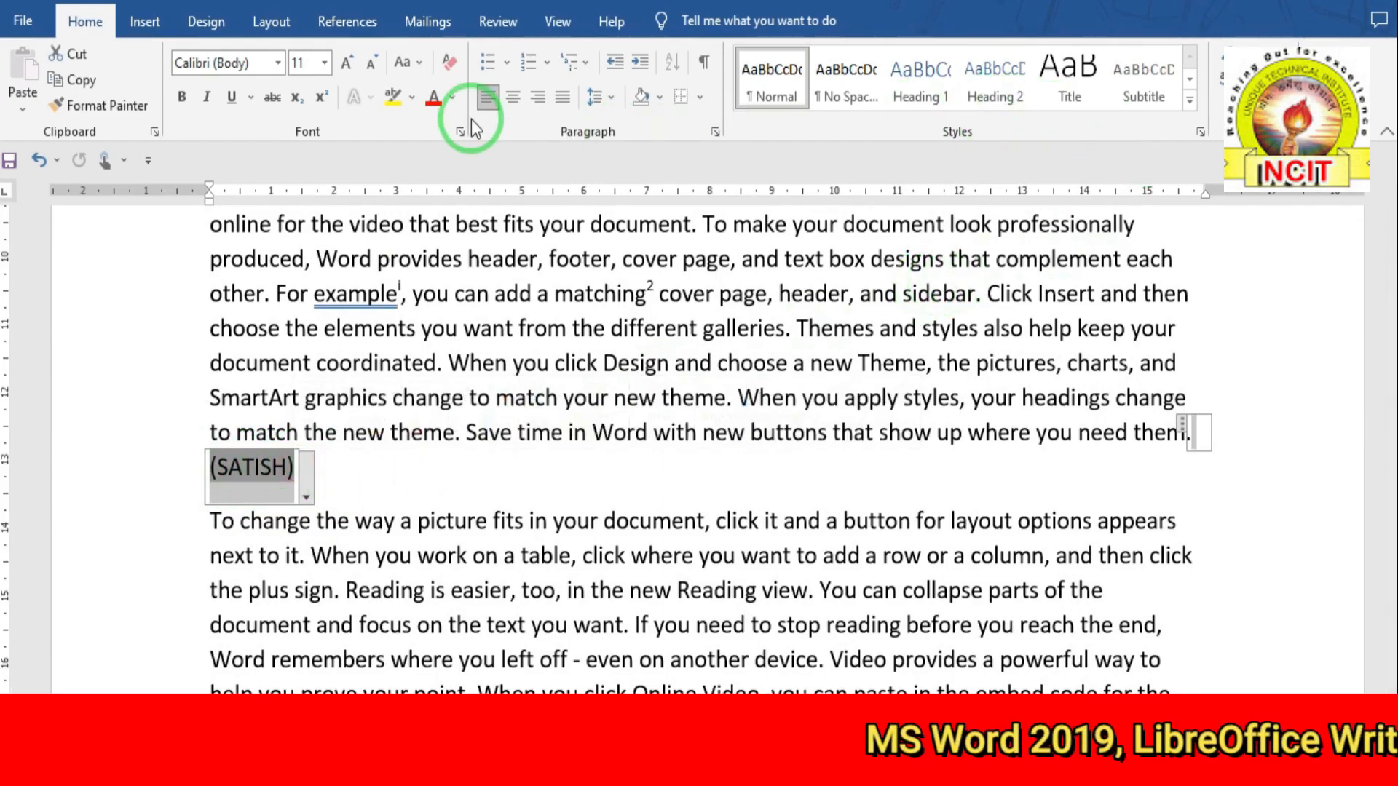
{"action": "left_click", "coordinate": [357, 23]}
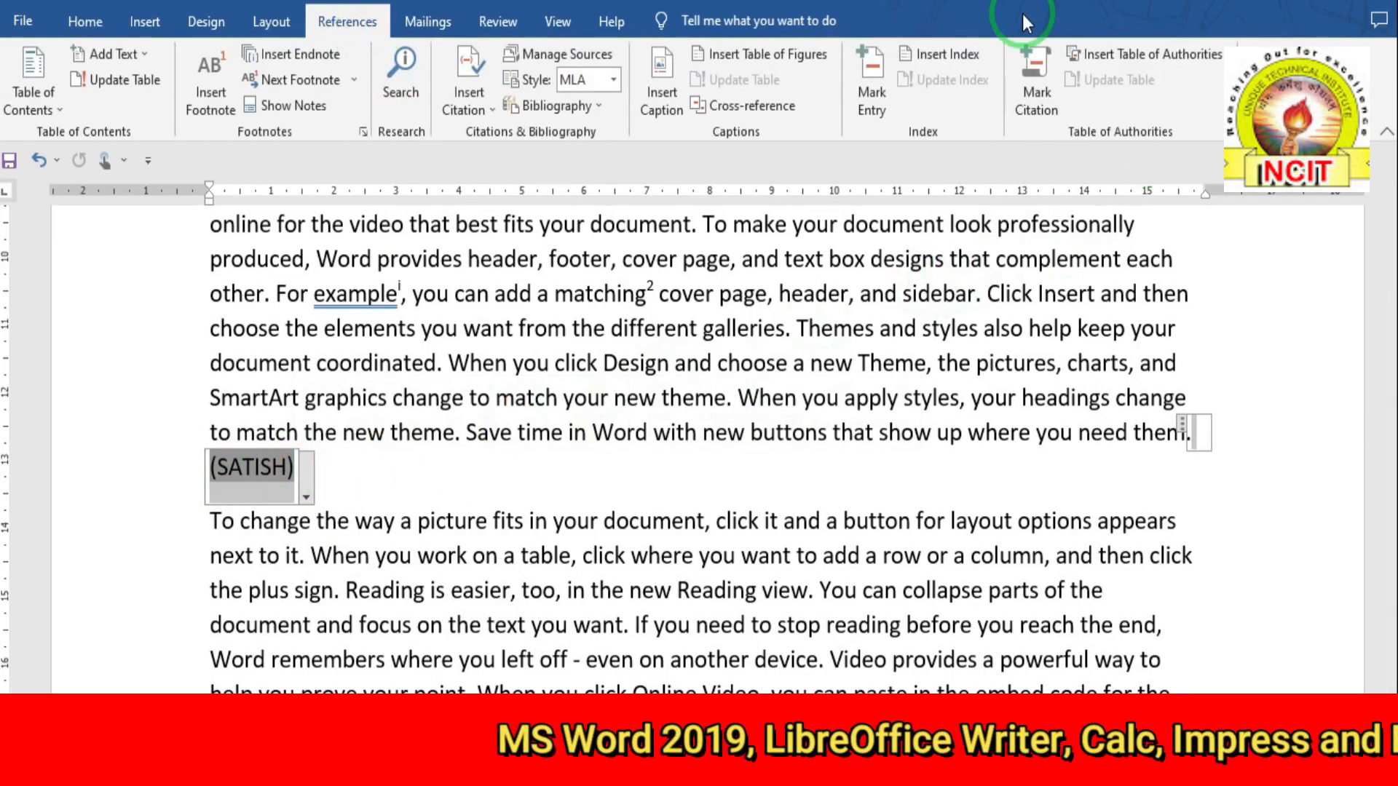
- Mark (SATISH) as a Cases citation and scroll down toward the table of figures
{"action": "left_click", "coordinate": [1040, 95]}
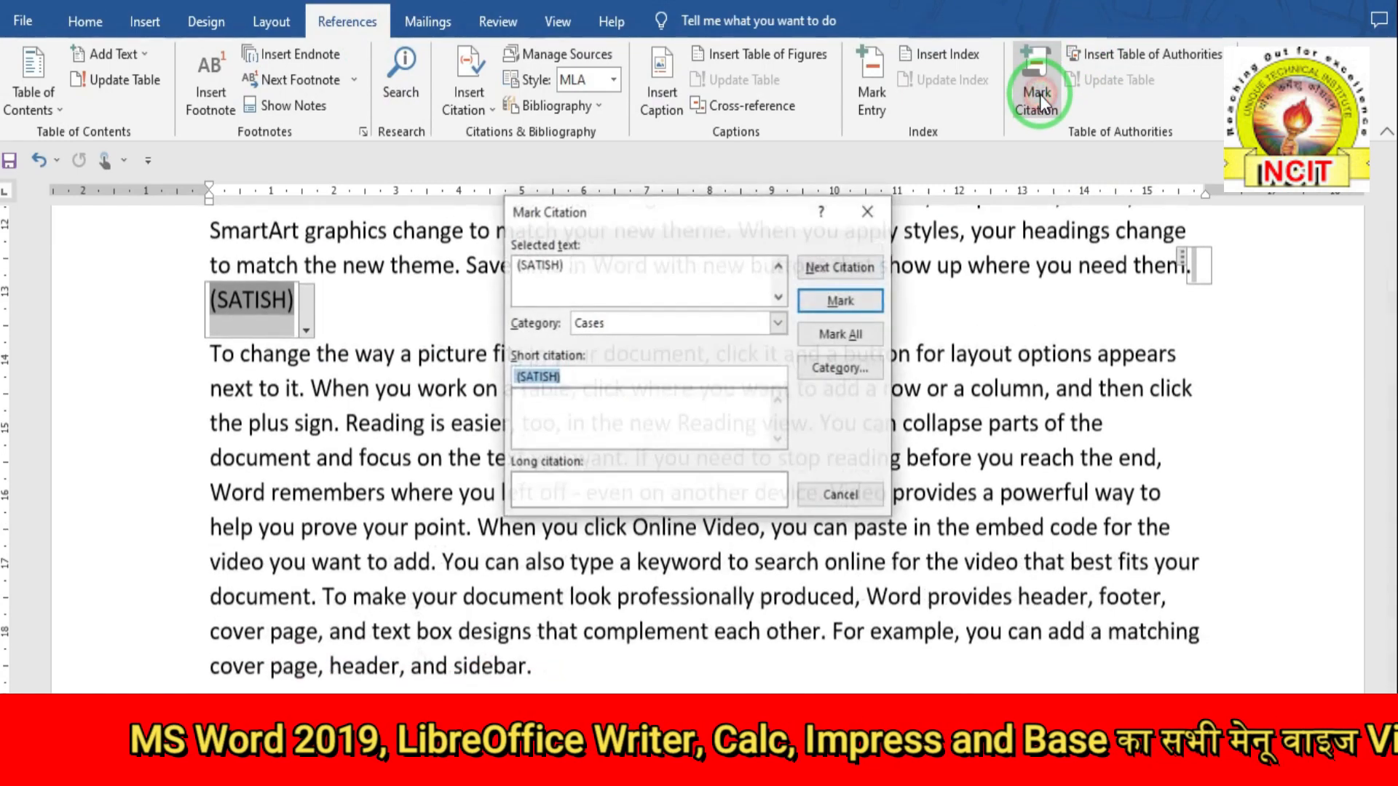
{"action": "left_click", "coordinate": [840, 301]}
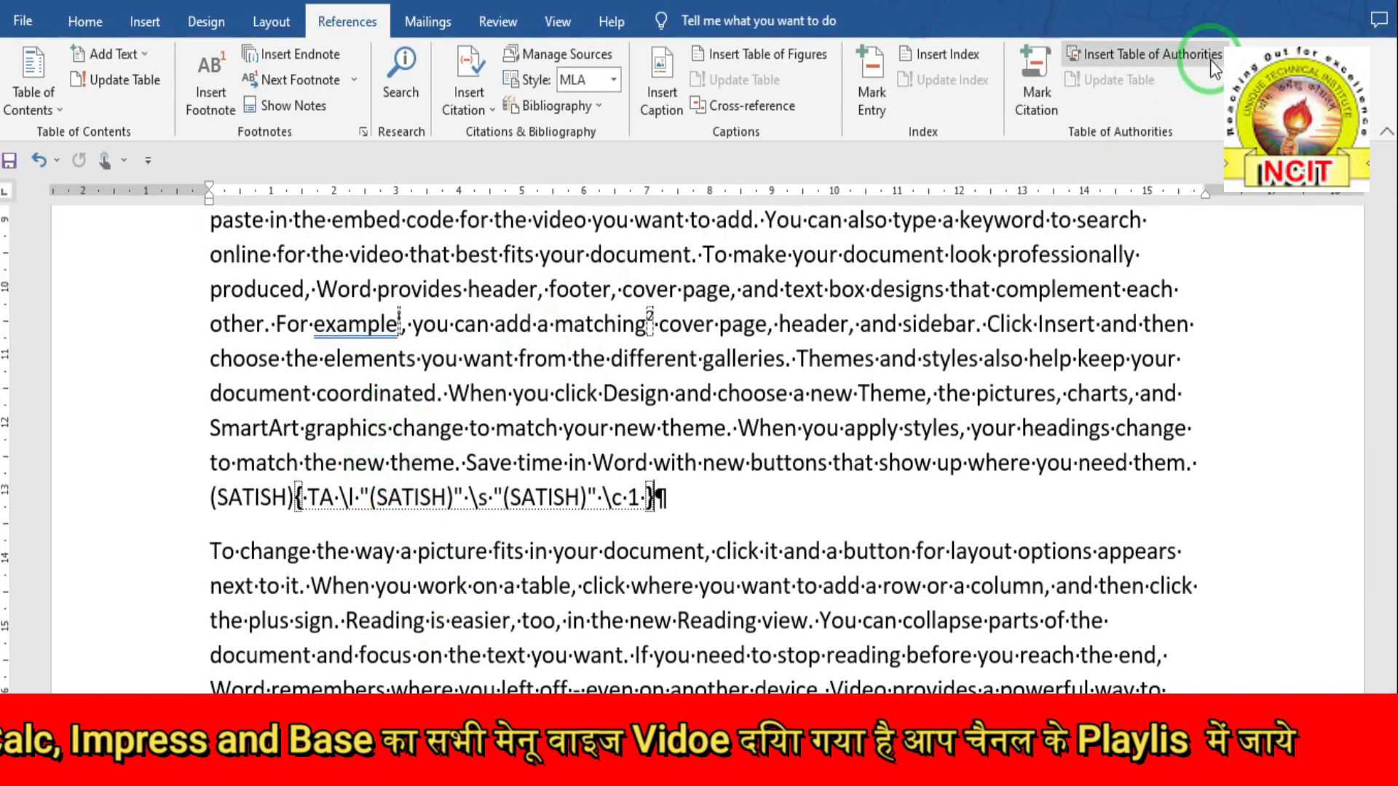
{"action": "scroll", "coordinate": [561, 484], "scroll_direction": "down", "scroll_amount": 8}
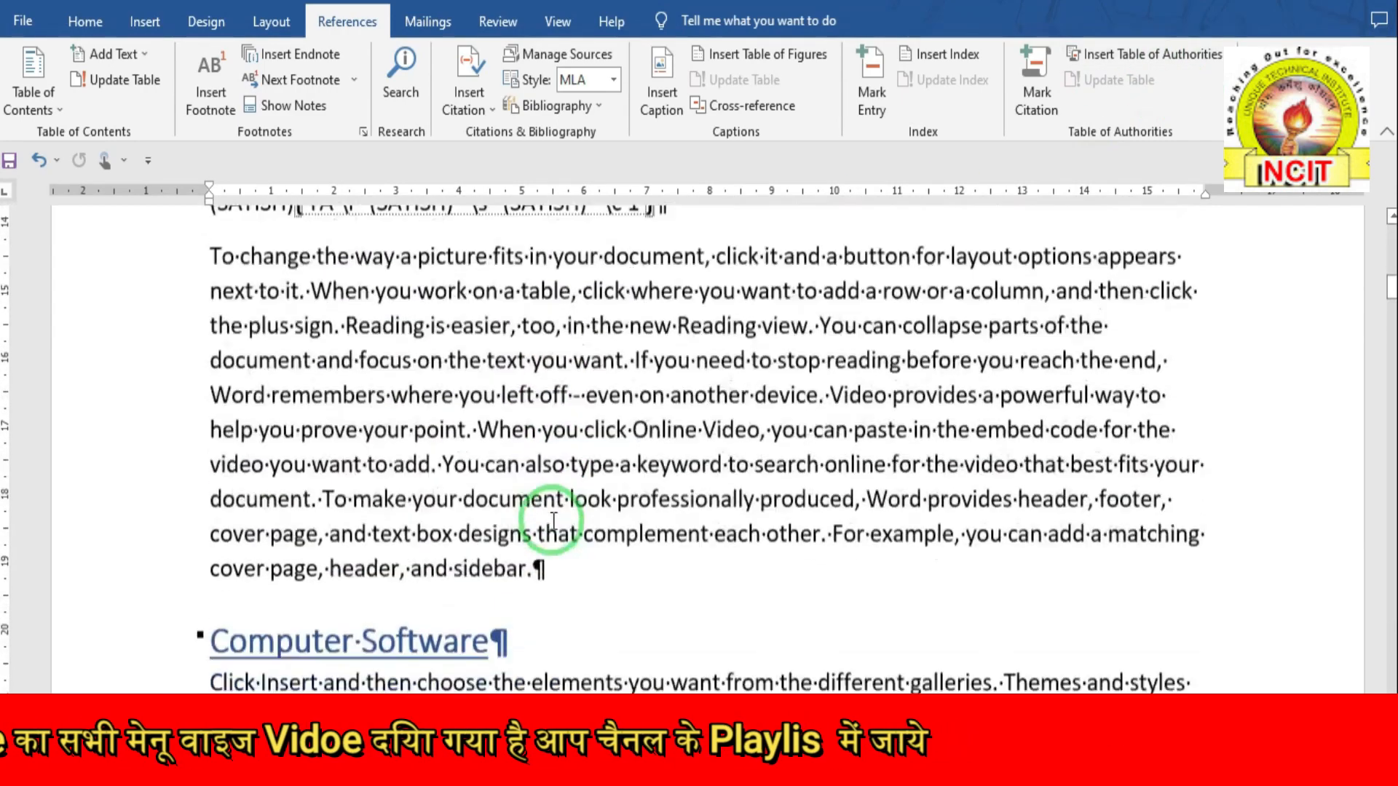
{"action": "scroll", "coordinate": [553, 520], "scroll_direction": "down", "scroll_amount": 4}
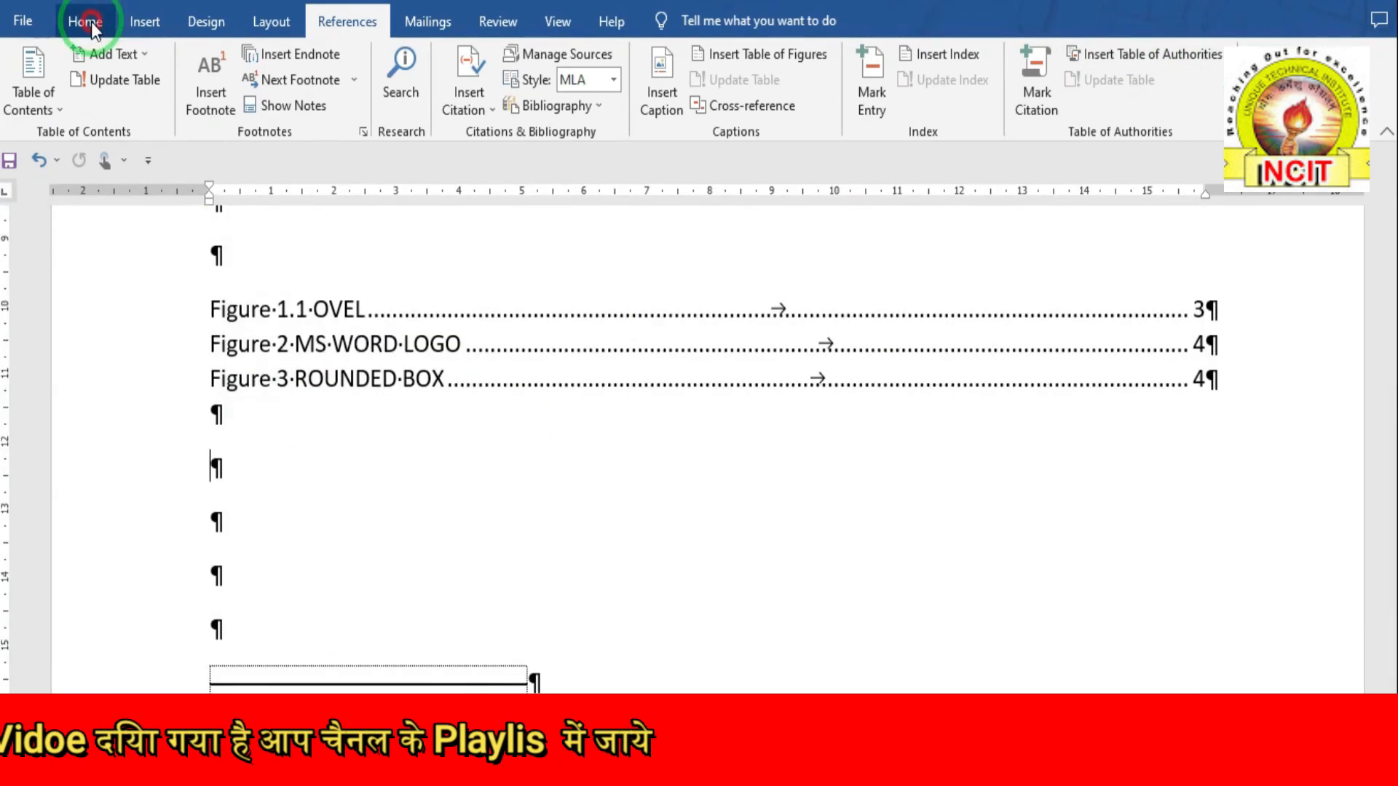
- Hide the formatting marks and begin inserting a table of authorities below the figures
{"action": "left_click", "coordinate": [91, 22]}
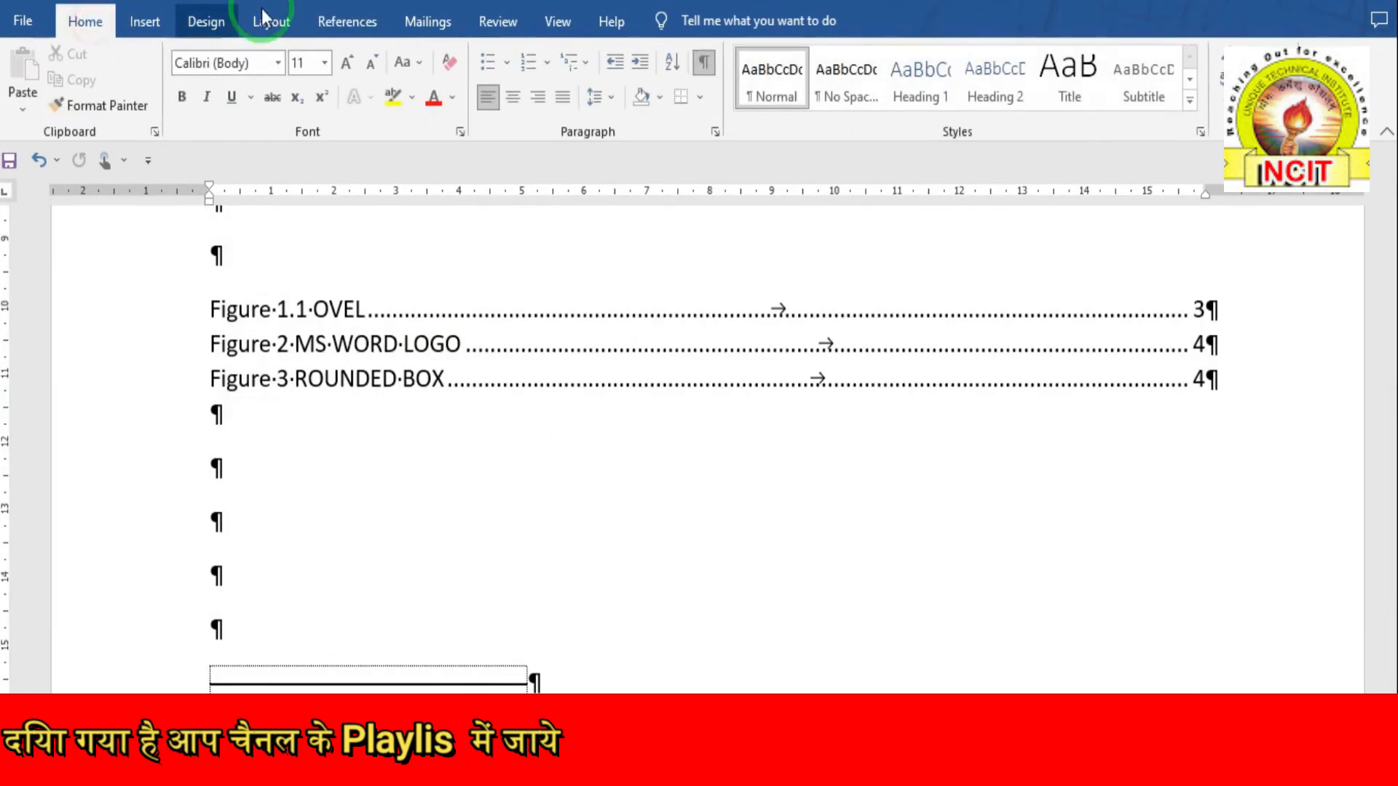
{"action": "left_click", "coordinate": [704, 62]}
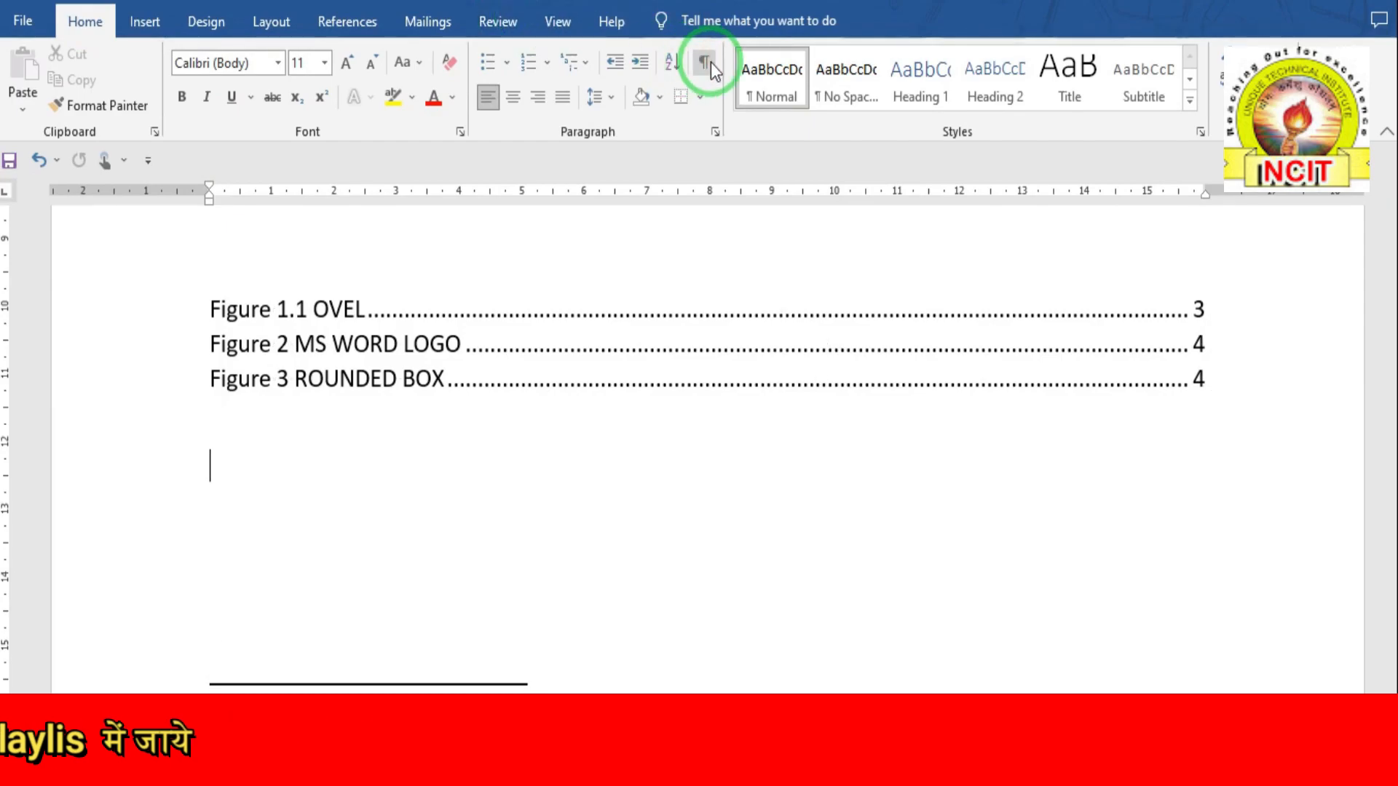
{"action": "left_click", "coordinate": [348, 22]}
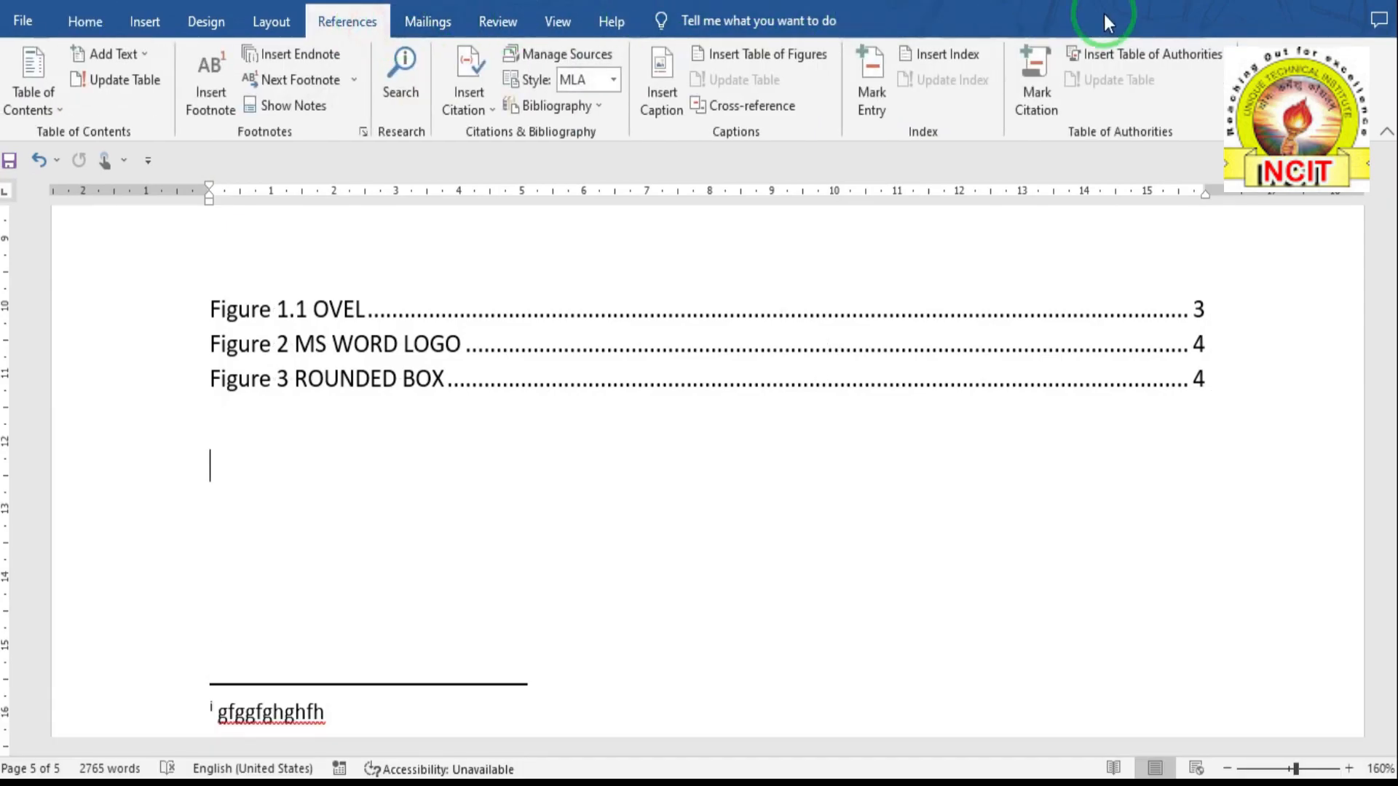
{"action": "left_click", "coordinate": [1148, 59]}
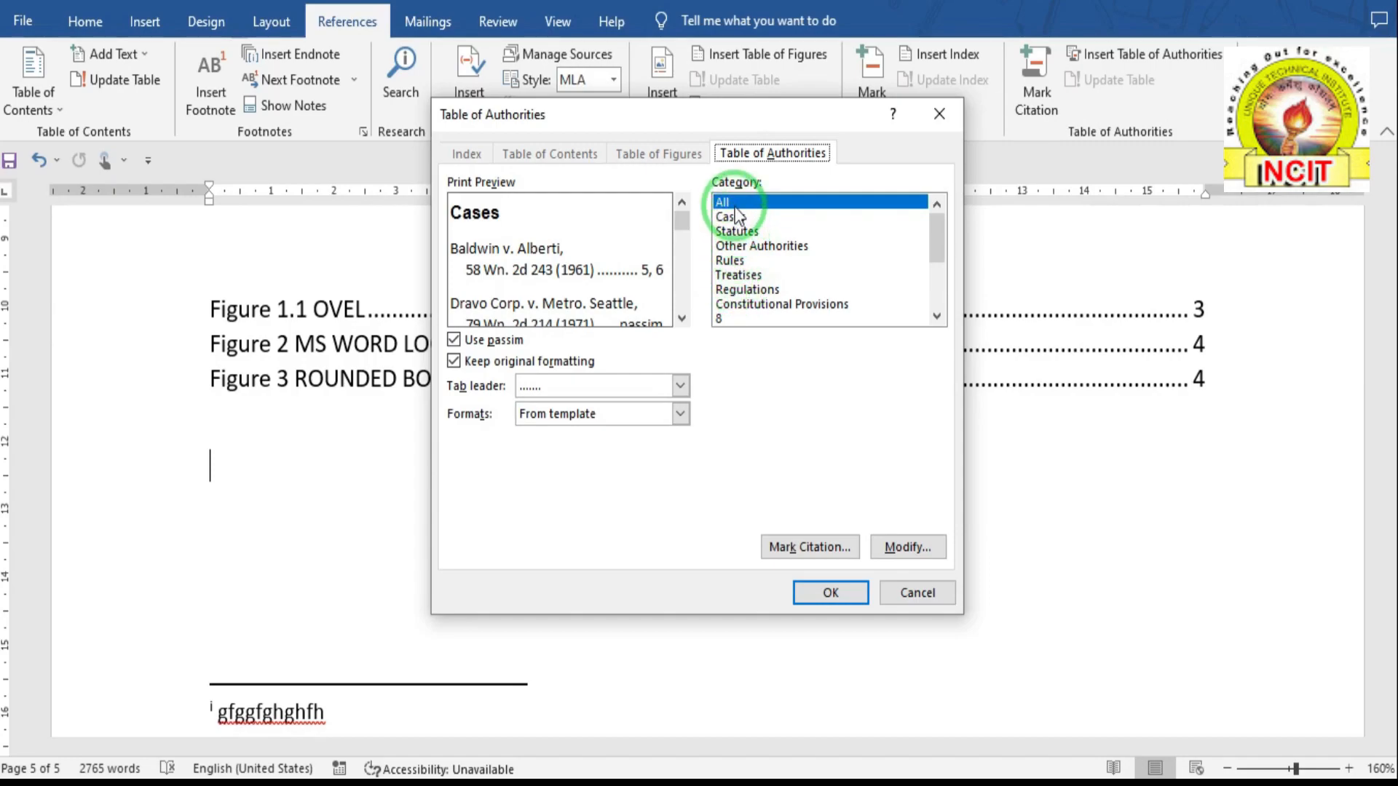
- Insert the Table of Authorities listing (SATISH) under Cases on page 1, then select it
{"action": "left_click", "coordinate": [833, 592]}
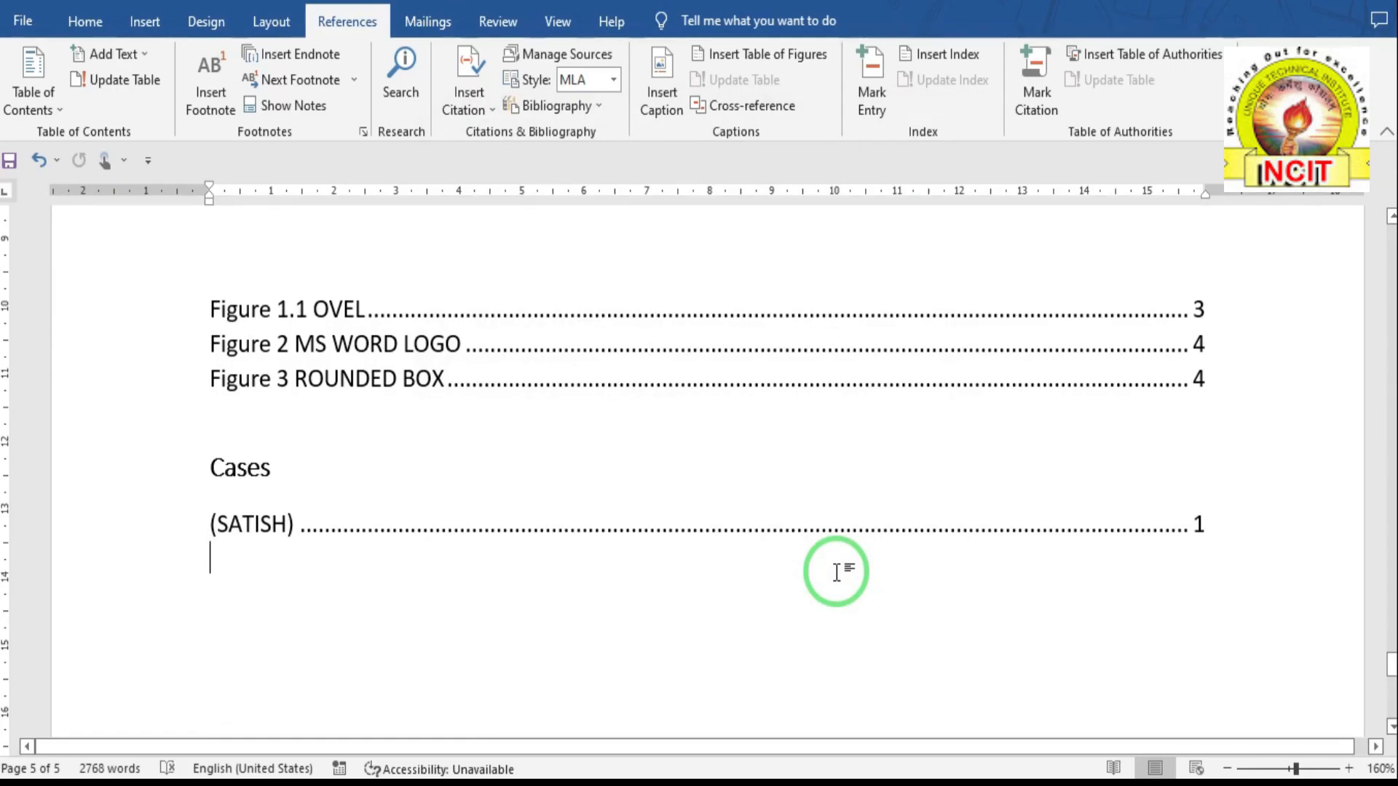
{"action": "left_click", "coordinate": [321, 530]}
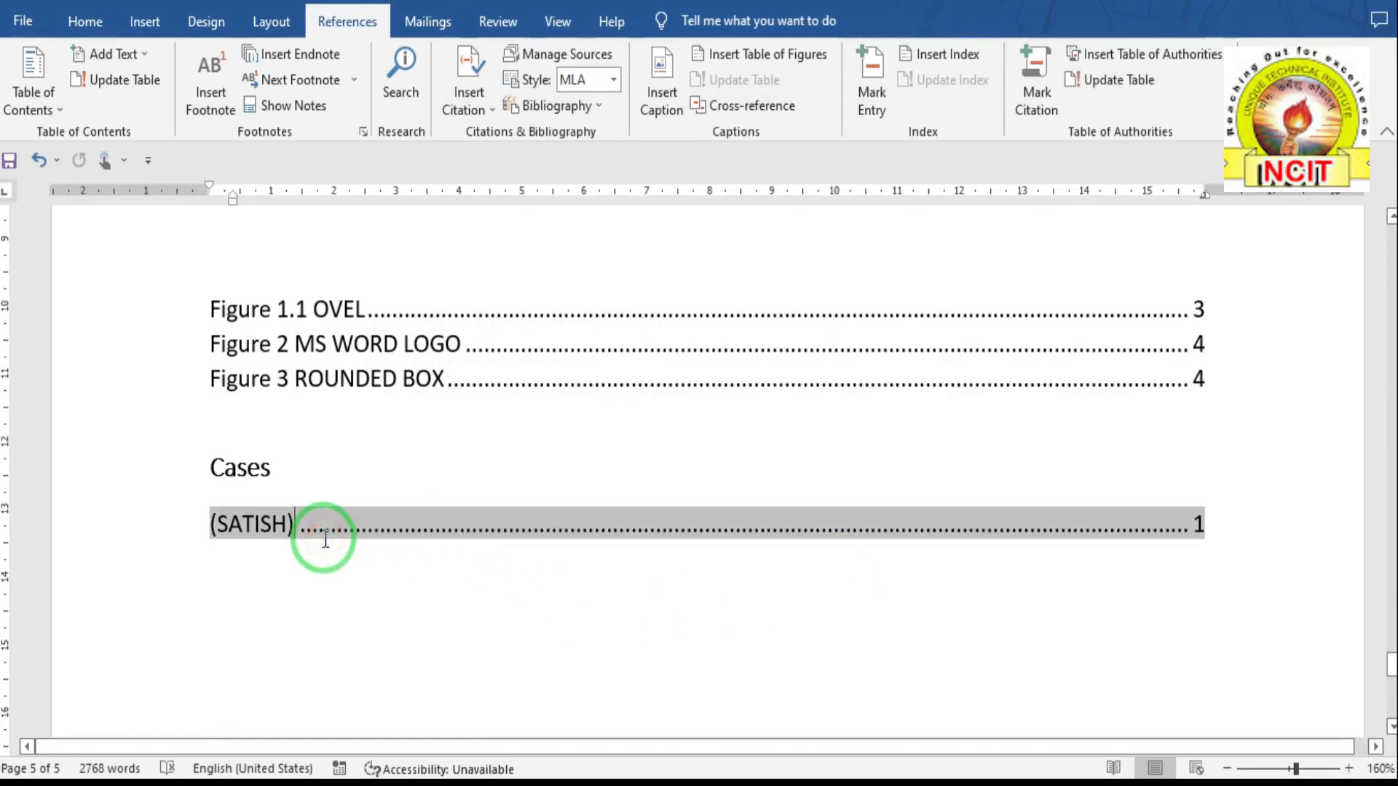
- Update the table of authorities; it still shows only (SATISH) under Cases, page 1
{"action": "scroll", "coordinate": [317, 336], "scroll_direction": "up", "scroll_amount": 3}
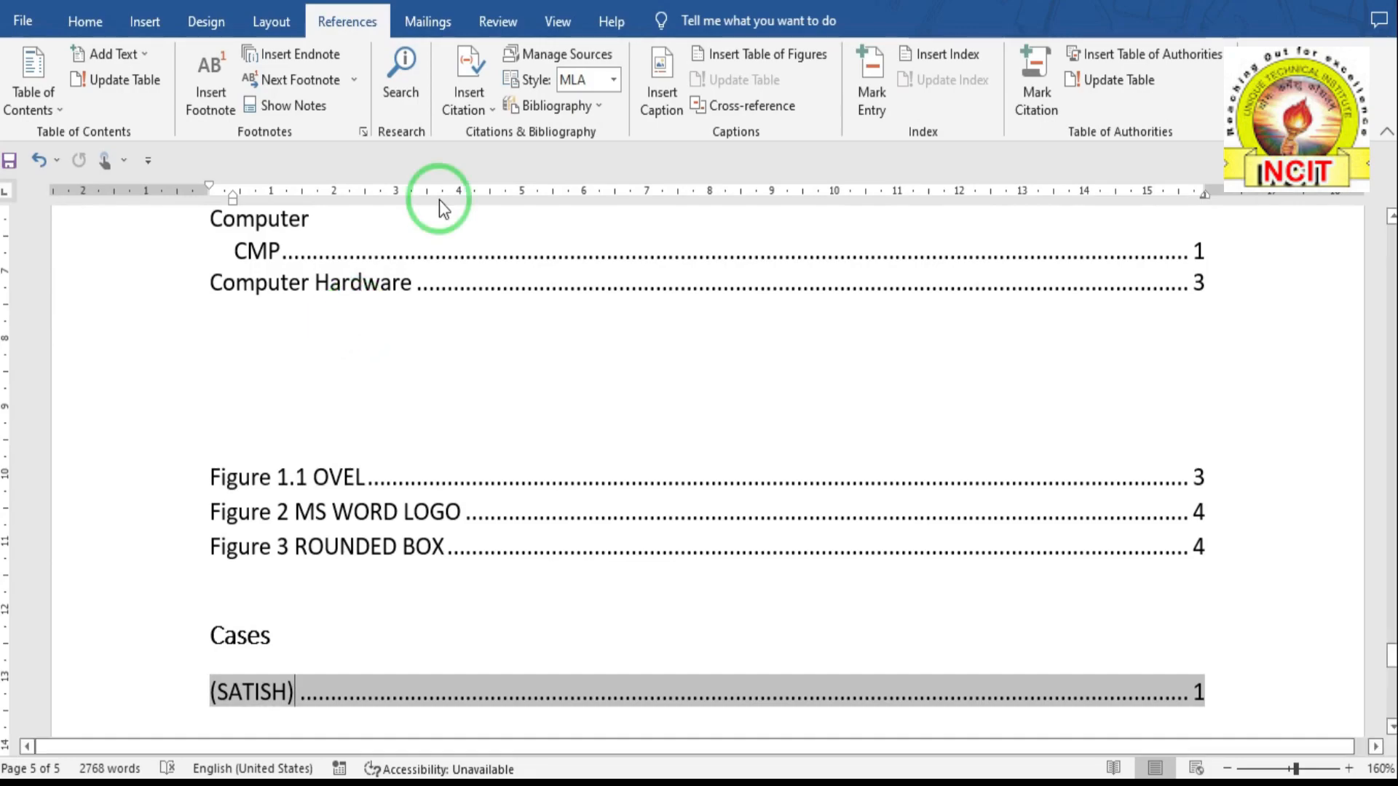
{"action": "left_click", "coordinate": [1103, 81]}
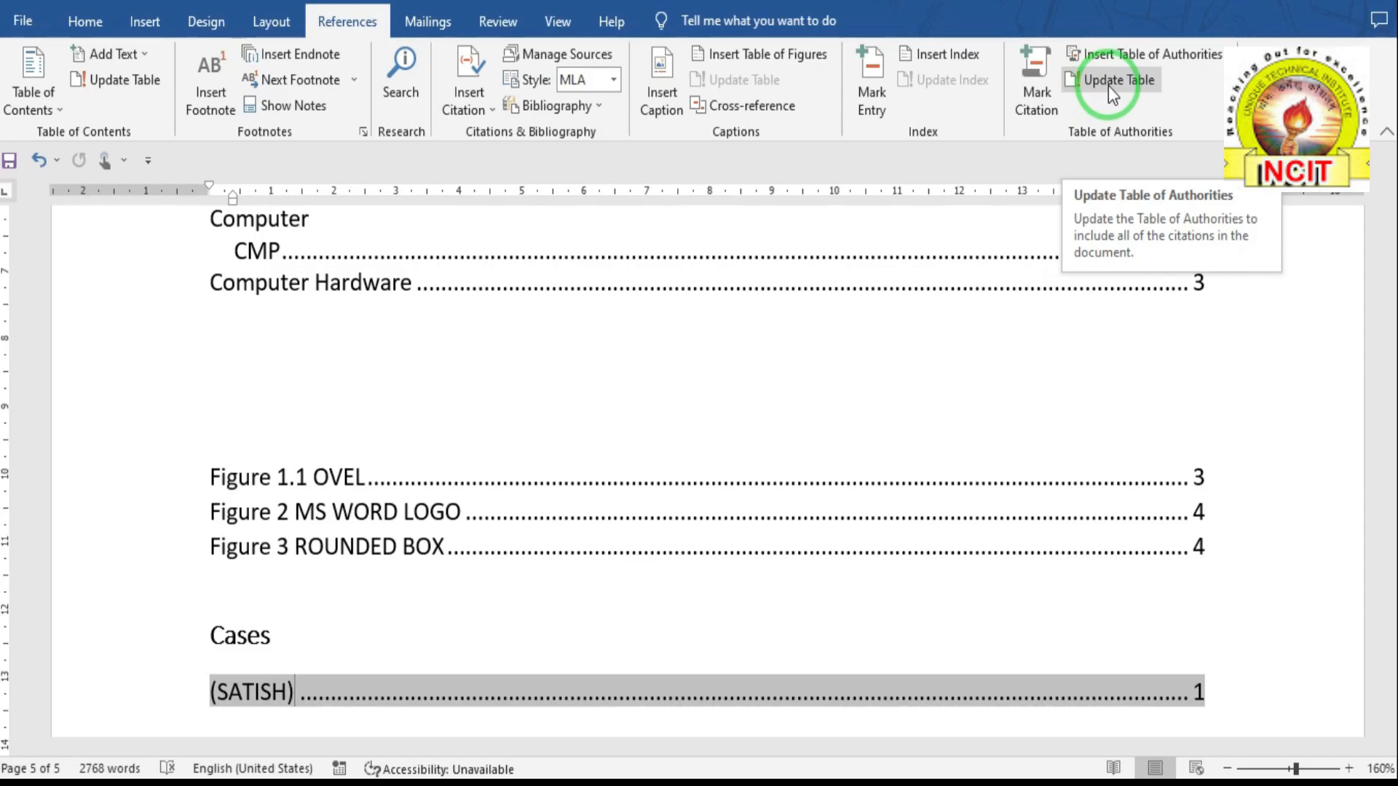